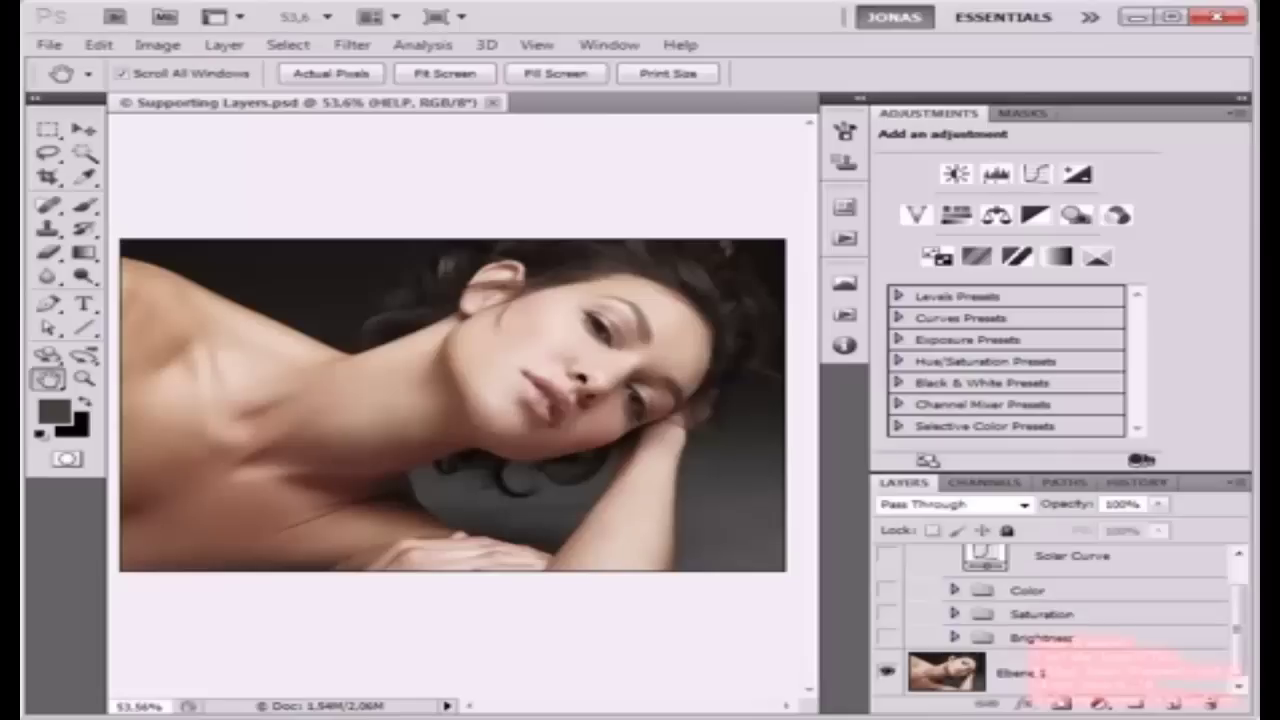
Step: Select the Ebene 1 layer and activate the Healing Brush tool
{"action": "scroll", "coordinate": [1060, 620], "scroll_direction": "up", "scroll_amount": 1}
{"action": "scroll", "coordinate": [1060, 620], "scroll_direction": "down", "scroll_amount": 1}
{"action": "left_click", "coordinate": [1060, 673]}
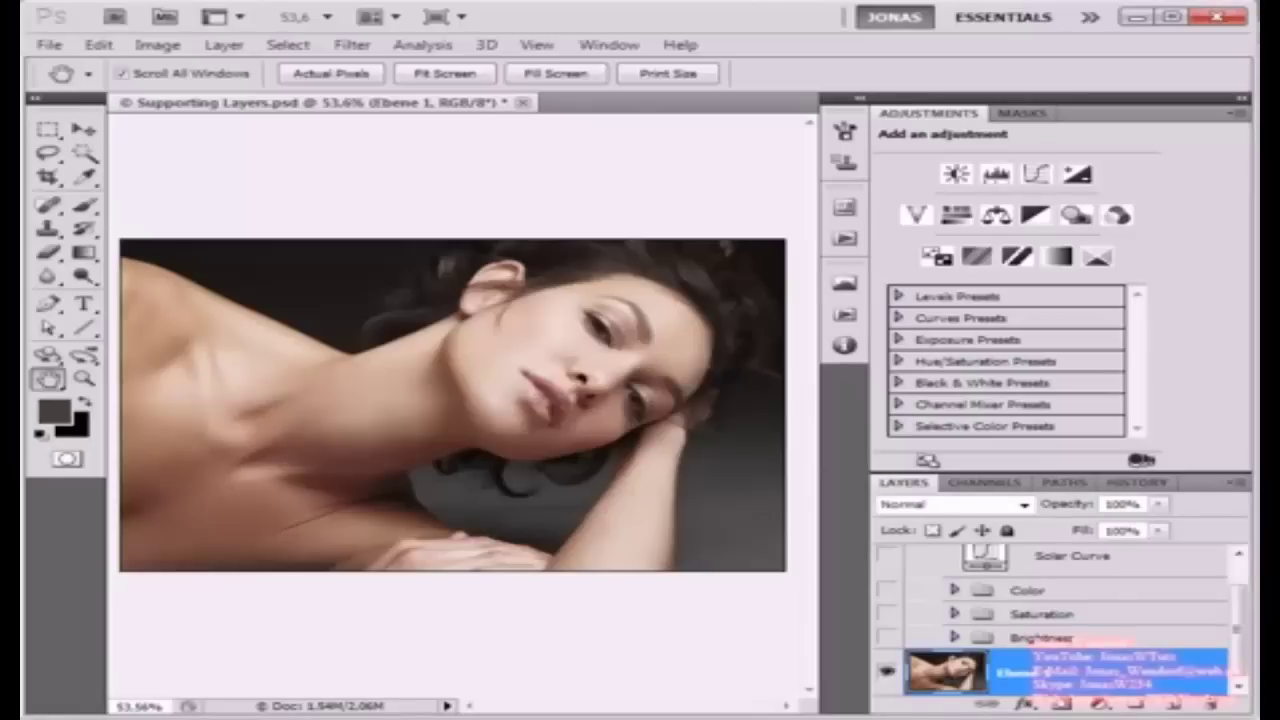
{"action": "right_click", "coordinate": [48, 206]}
{"action": "left_click", "coordinate": [150, 222]}
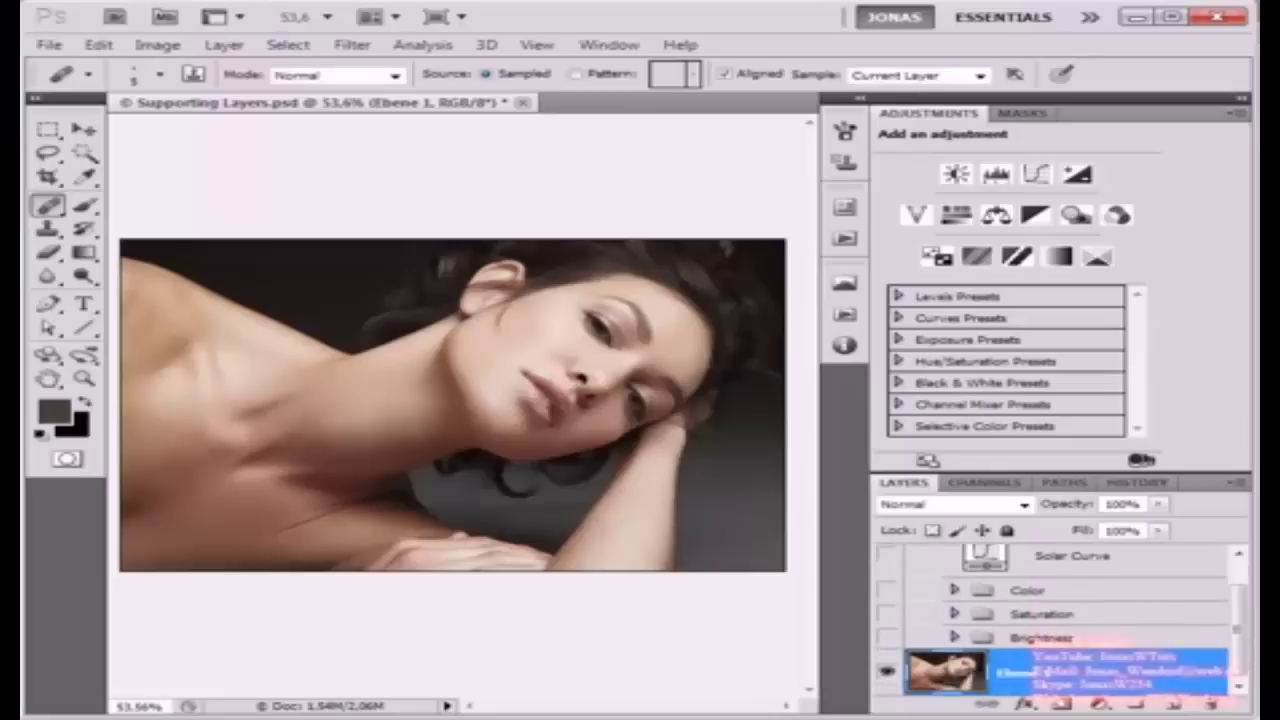
Step: Expand the Brightness group inside the HELP group, select its Darken curves layer and make the group visible
{"action": "left_click_drag", "start_coordinate": [1238, 629], "coordinate": [1238, 606]}
{"action": "left_click", "coordinate": [1040, 556]}
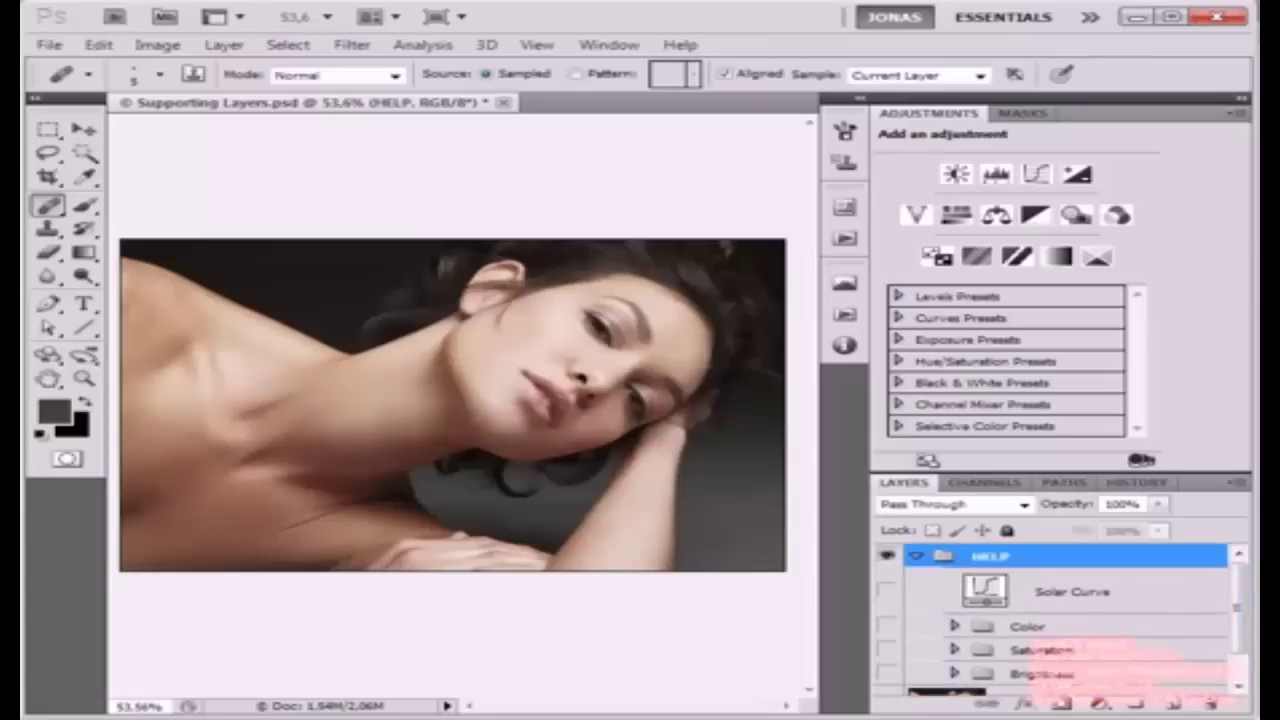
{"action": "left_click", "coordinate": [1042, 673]}
{"action": "left_click_drag", "start_coordinate": [1238, 607], "coordinate": [1238, 630]}
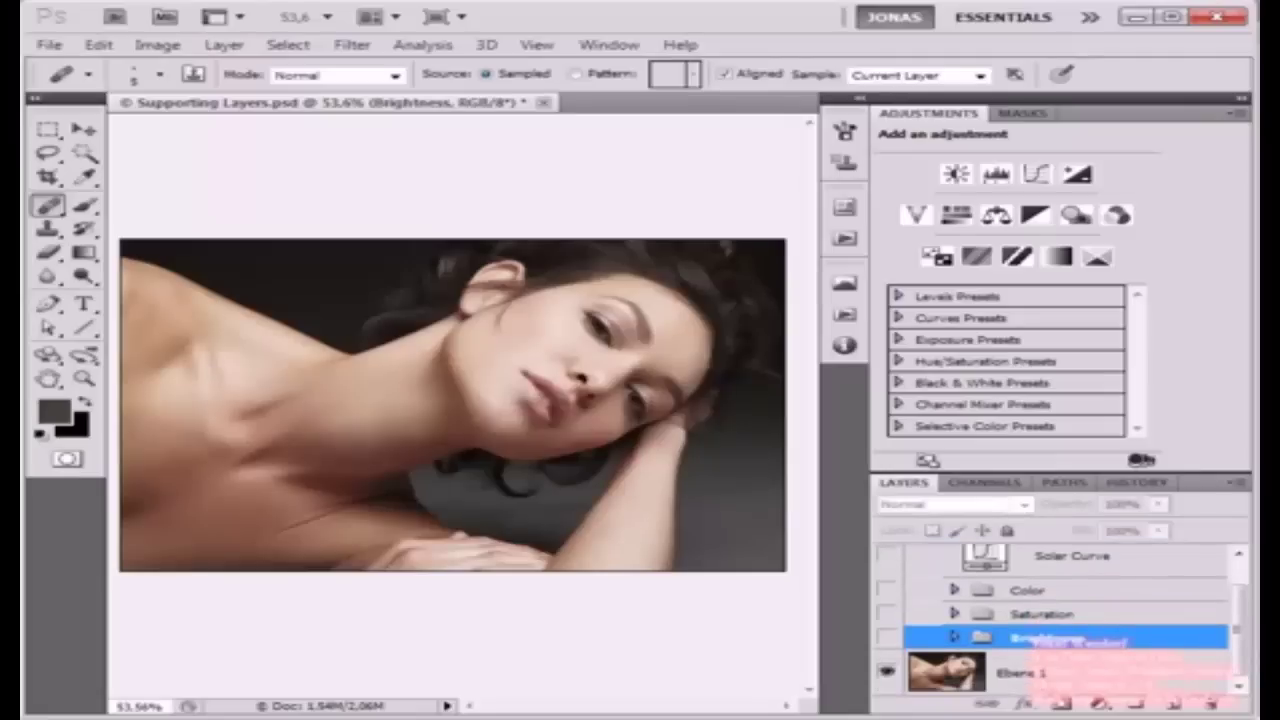
{"action": "left_click", "coordinate": [954, 637]}
{"action": "scroll", "coordinate": [1062, 622], "scroll_direction": "down", "scroll_amount": 3}
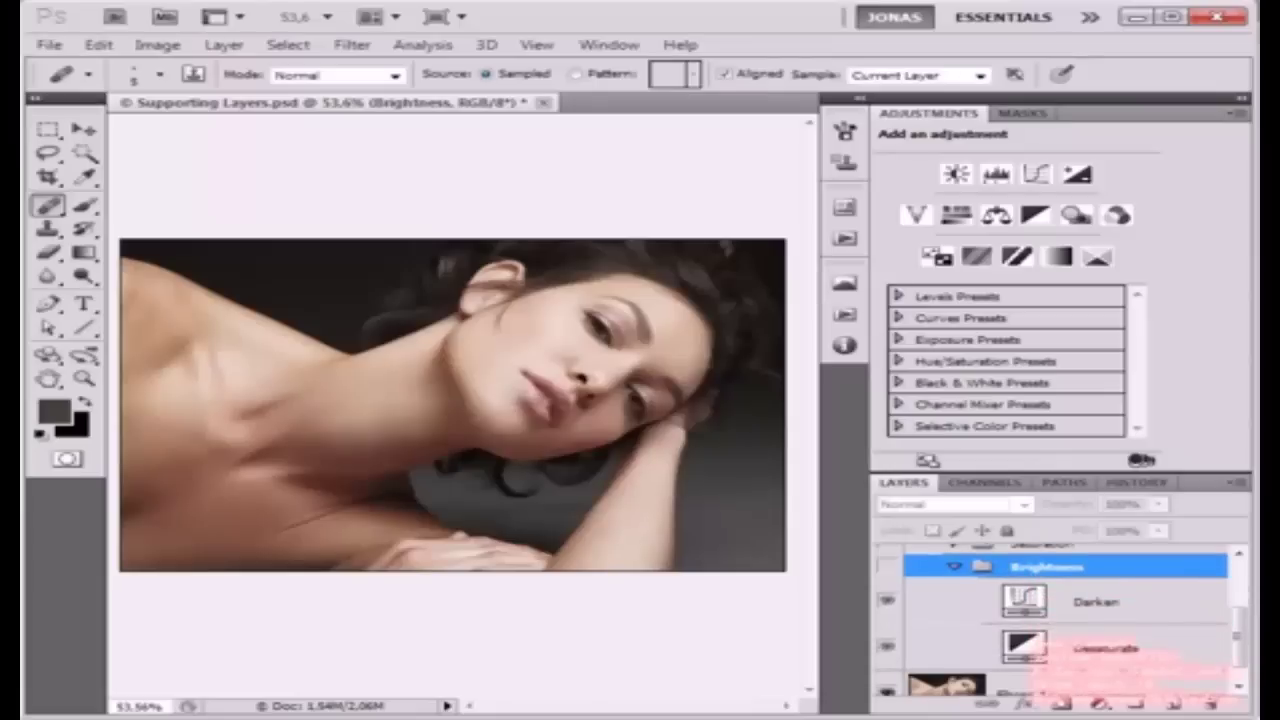
{"action": "left_click", "coordinate": [1090, 602]}
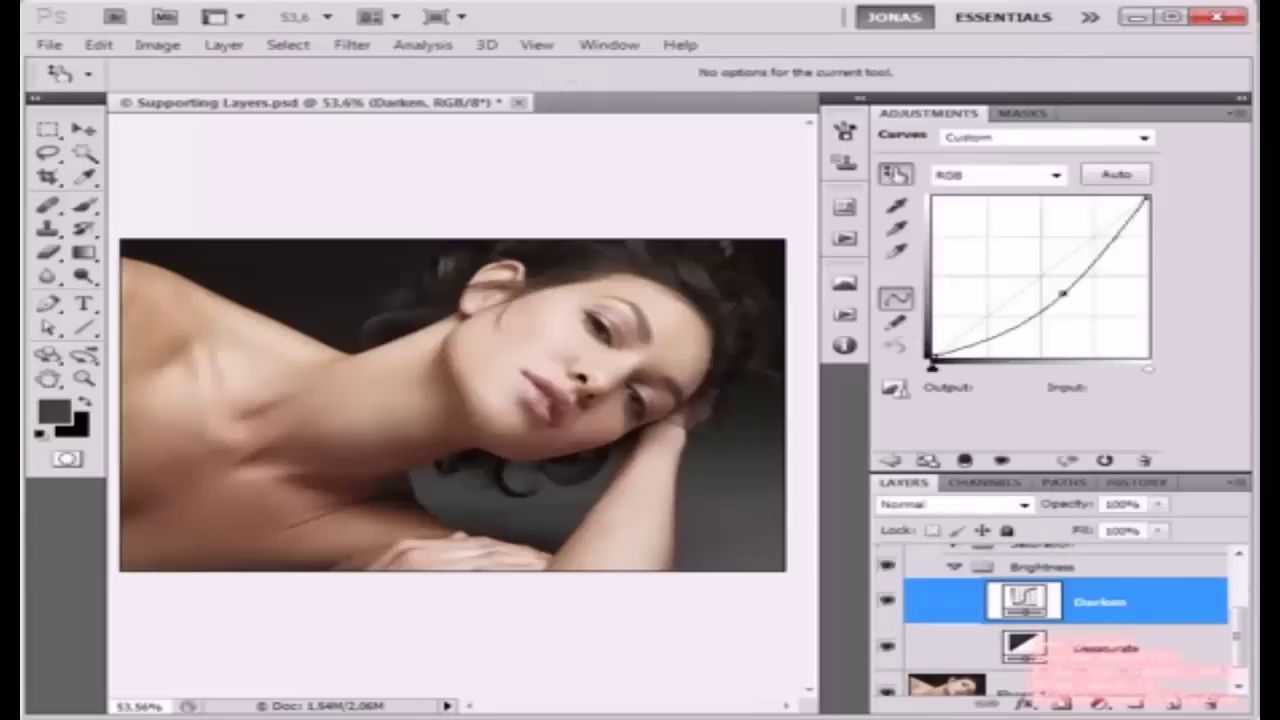
{"action": "left_click", "coordinate": [887, 567]}
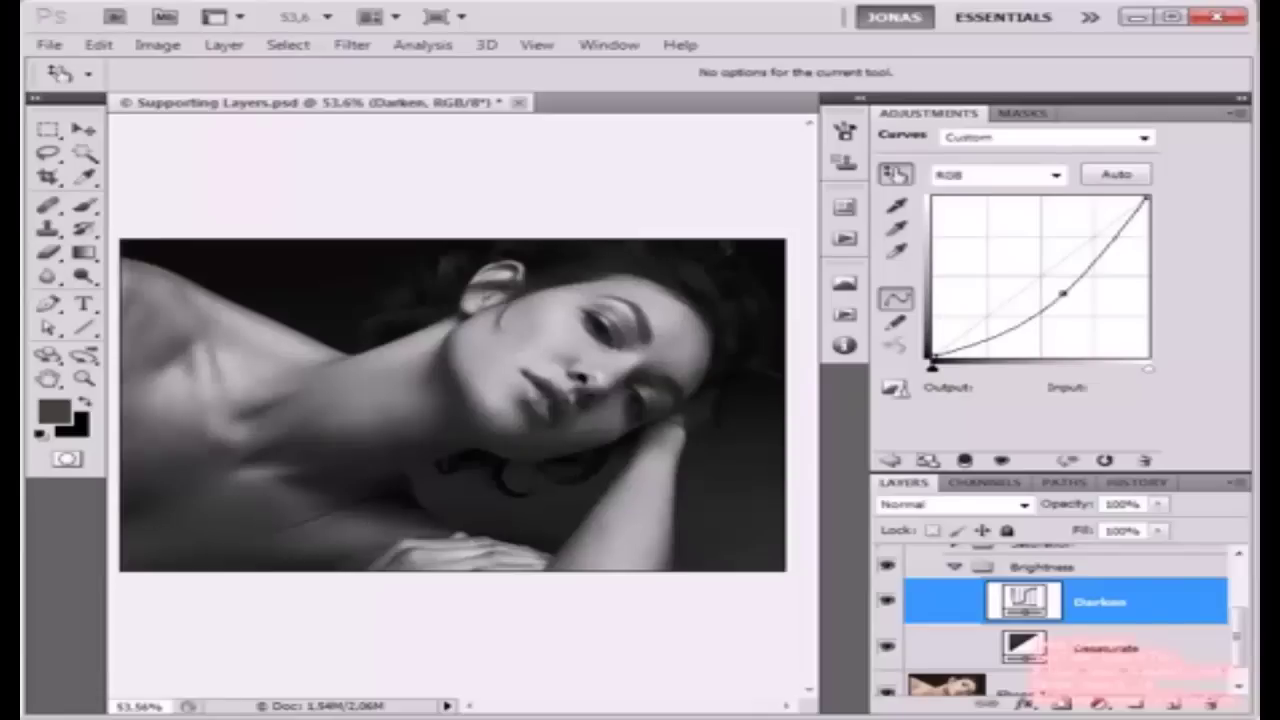
Step: Inspect the Desaturate layer's settings and set the Darken curve's middle point to input 155, output 98
{"action": "left_click", "coordinate": [1105, 648]}
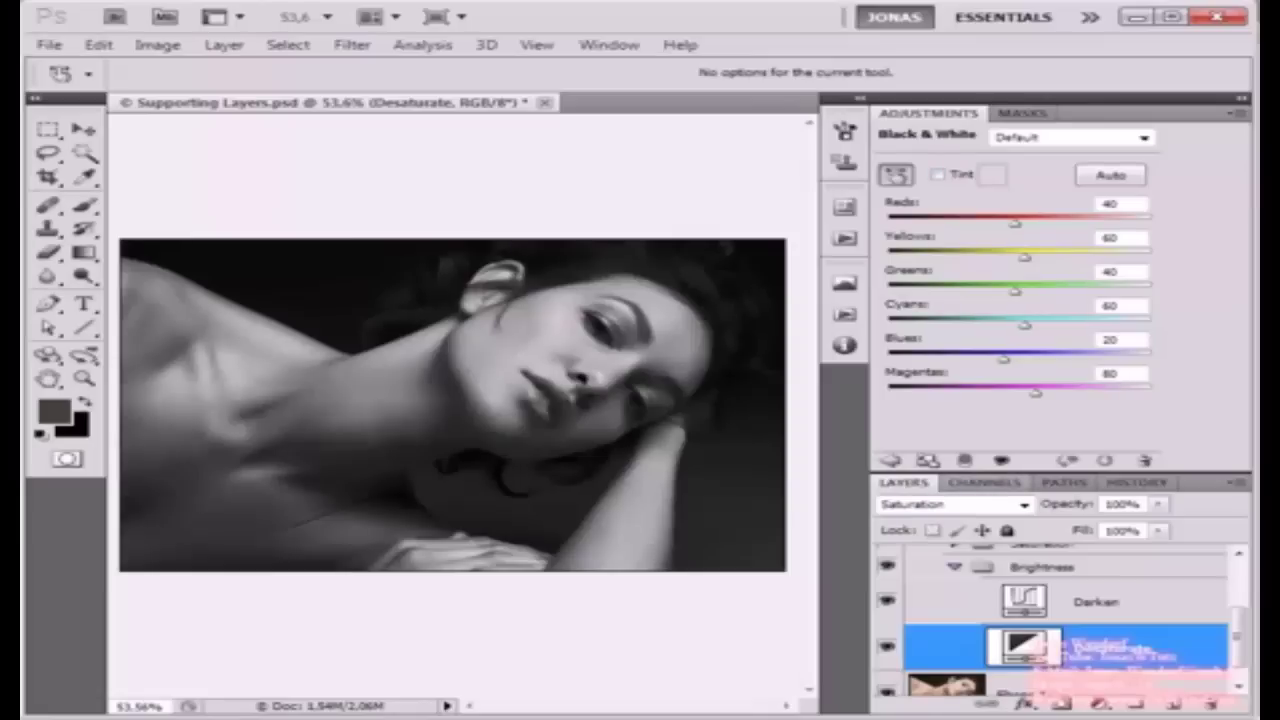
{"action": "left_click", "coordinate": [1100, 602]}
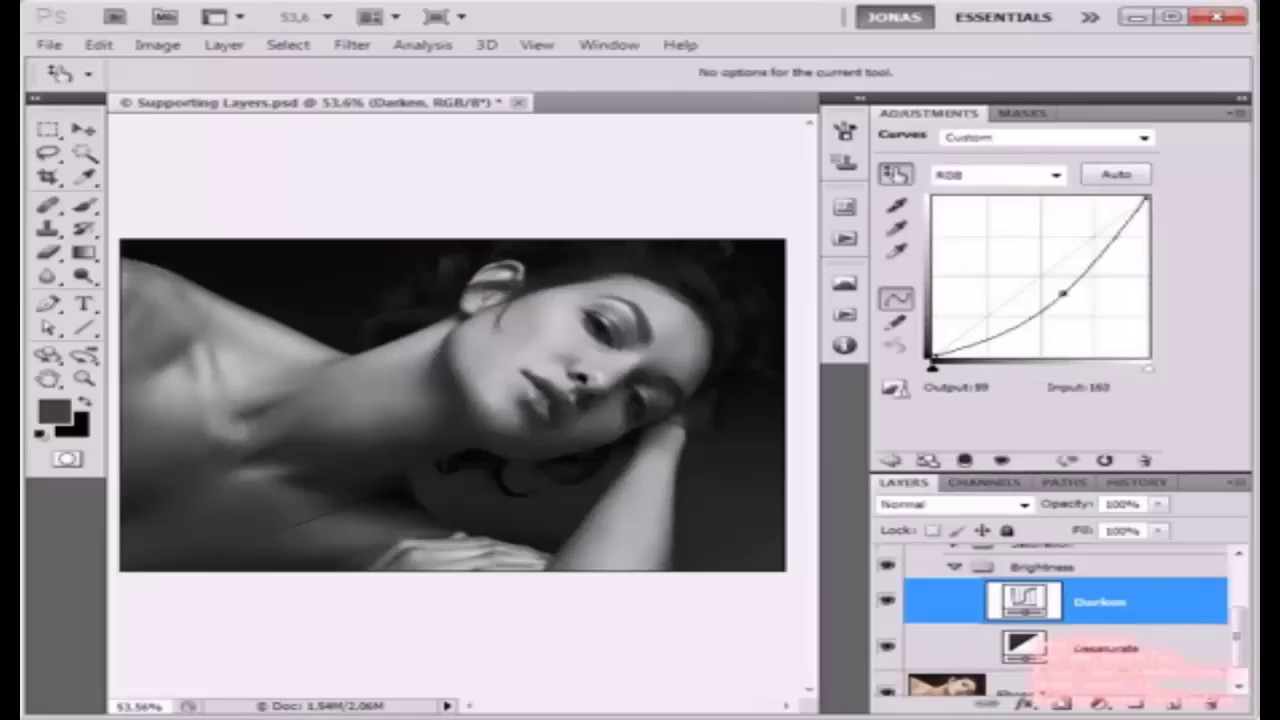
{"action": "left_click_drag", "start_coordinate": [1064, 294], "coordinate": [1062, 294]}
{"action": "scroll", "coordinate": [1066, 618], "scroll_direction": "down", "scroll_amount": 1}
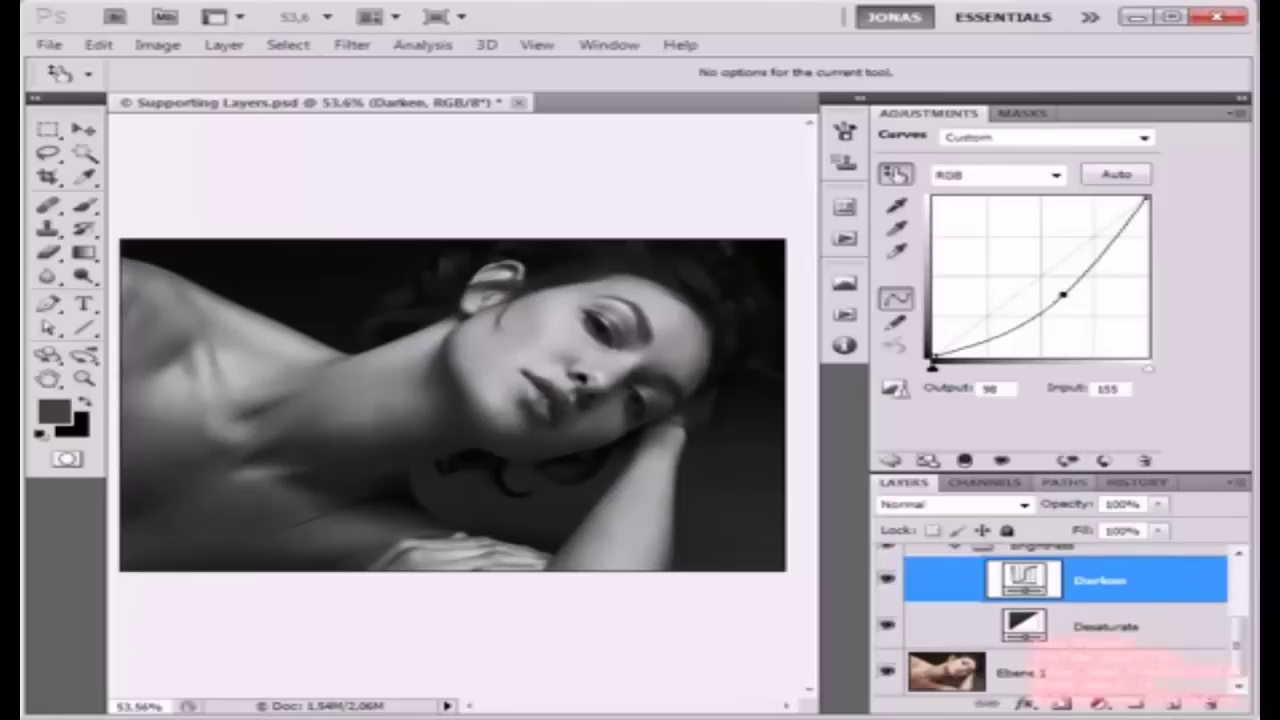
Step: Select the Ebene 1 layer and compare the skin up close with the Brightness group hidden and shown
{"action": "left_click", "coordinate": [1062, 672]}
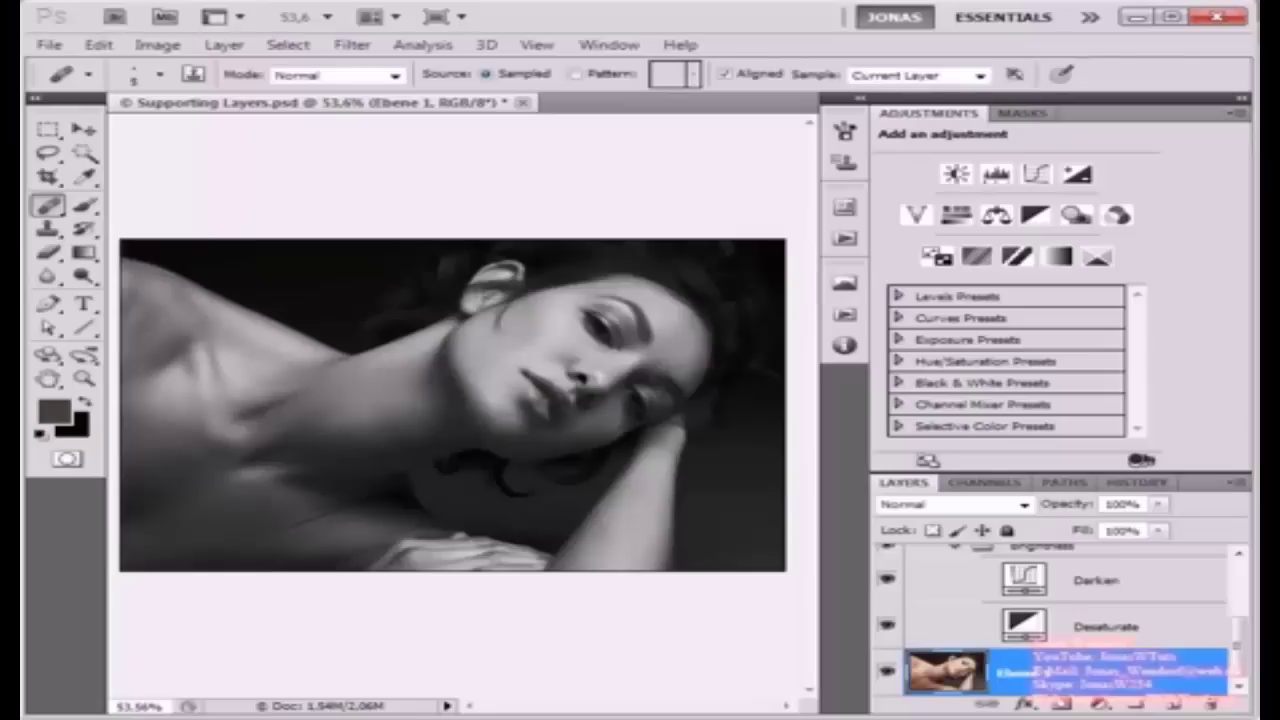
{"action": "scroll", "coordinate": [575, 382], "scroll_direction": "up", "scroll_amount": 8}
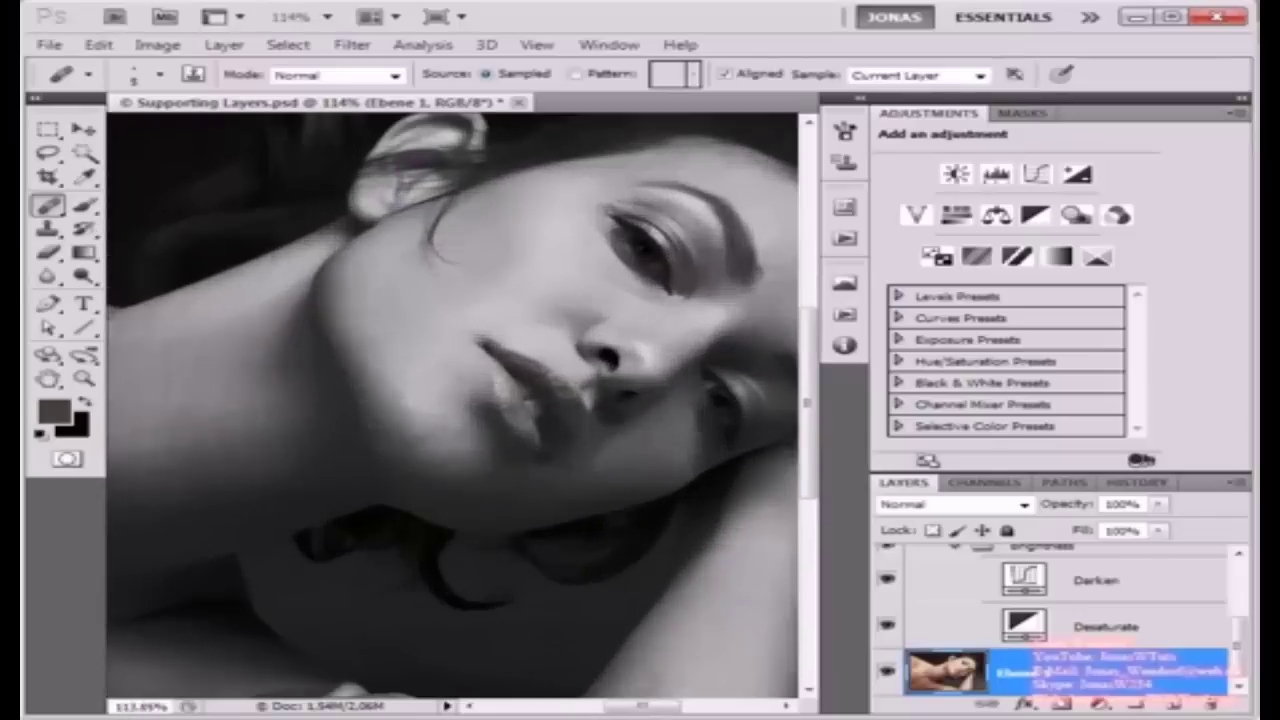
{"action": "scroll", "coordinate": [526, 430], "scroll_direction": "up", "scroll_amount": 2}
{"action": "left_click_drag", "start_coordinate": [526, 430], "coordinate": [650, 422]}
{"action": "scroll", "coordinate": [1060, 610], "scroll_direction": "up", "scroll_amount": 1}
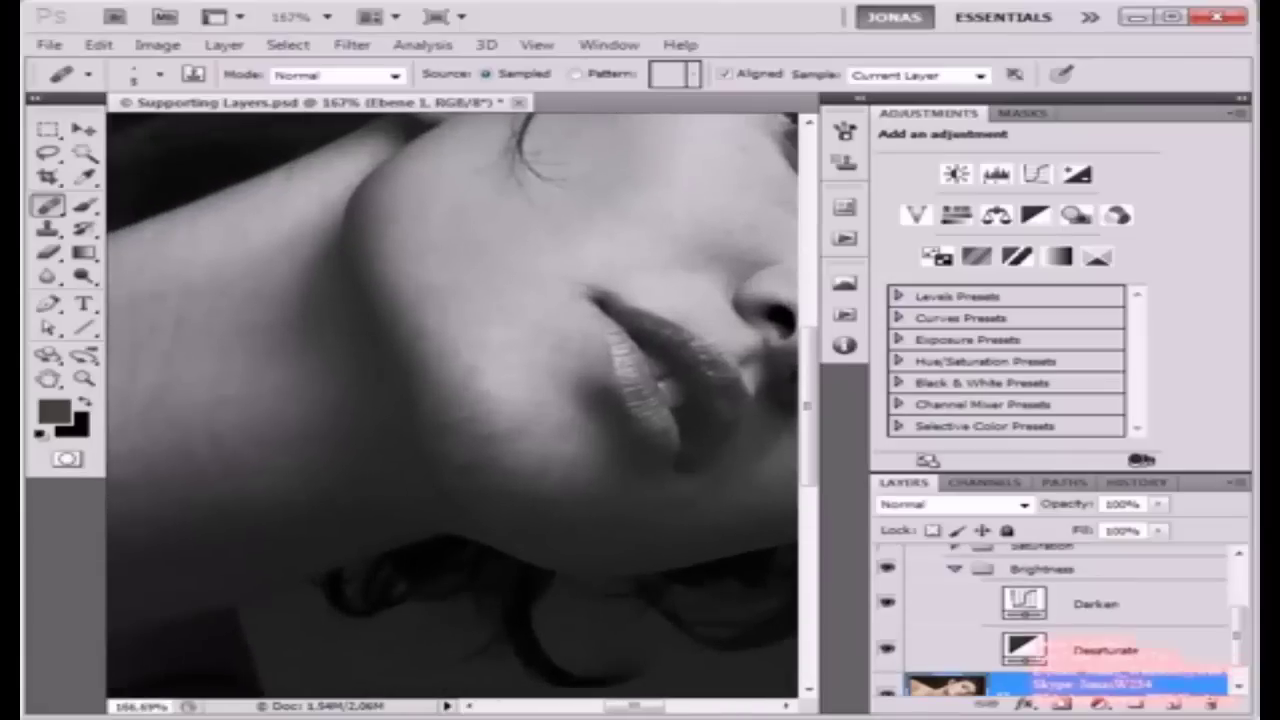
{"action": "left_click", "coordinate": [887, 568]}
{"action": "left_click", "coordinate": [887, 568]}
{"action": "left_click", "coordinate": [887, 568]}
{"action": "left_click", "coordinate": [887, 568]}
{"action": "left_click_drag", "start_coordinate": [450, 380], "coordinate": [138, 360]}
{"action": "scroll", "coordinate": [452, 405], "scroll_direction": "down", "scroll_amount": 5}
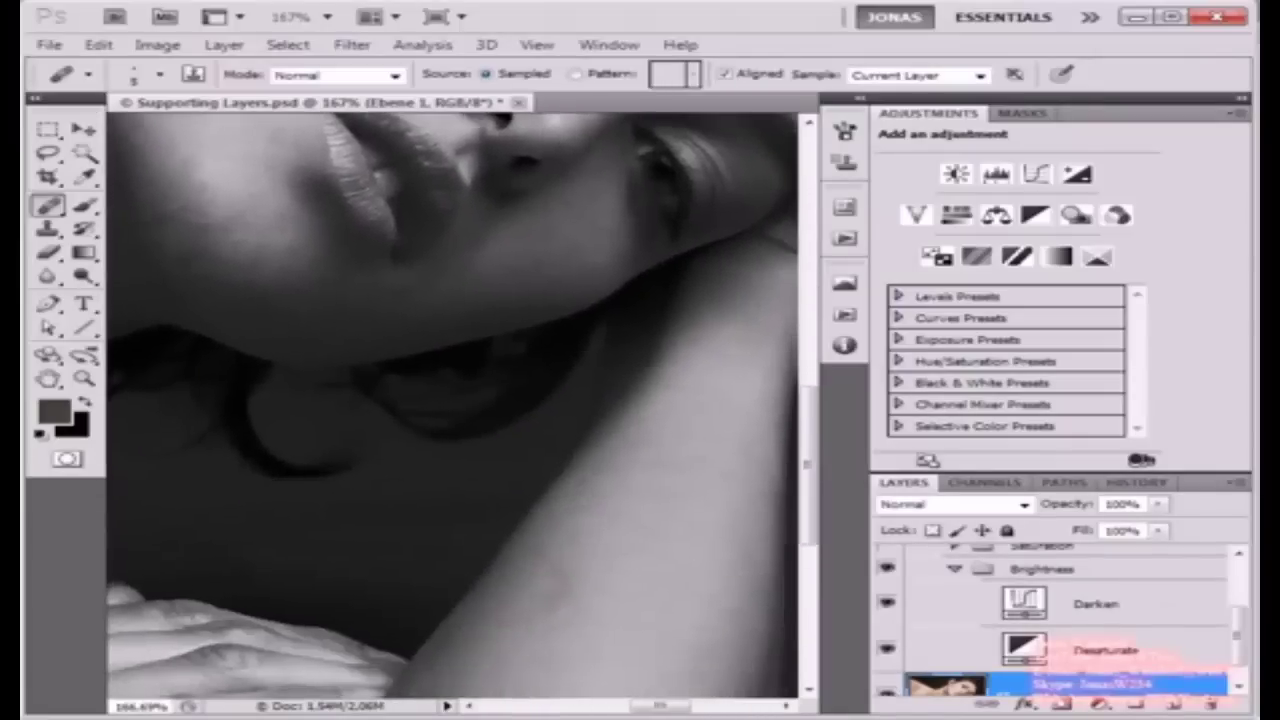
{"action": "scroll", "coordinate": [452, 405], "scroll_direction": "up", "scroll_amount": 5}
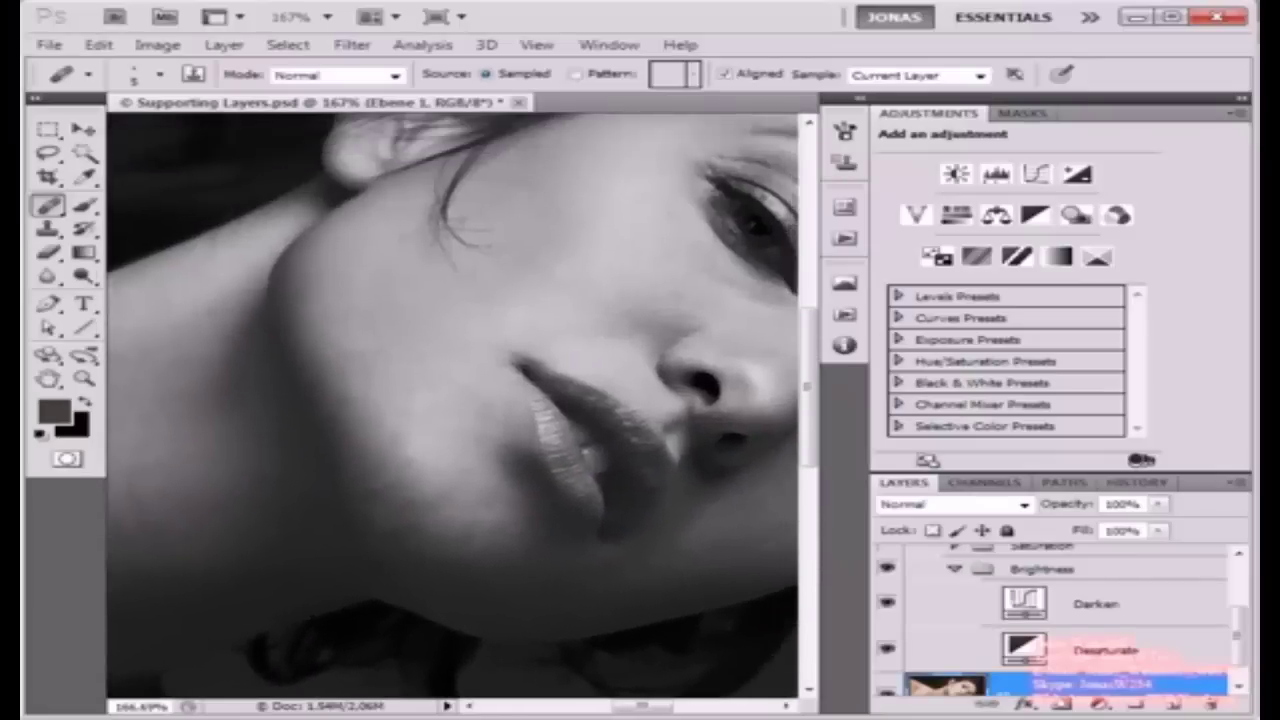
{"action": "left_click_drag", "start_coordinate": [452, 405], "coordinate": [399, 397]}
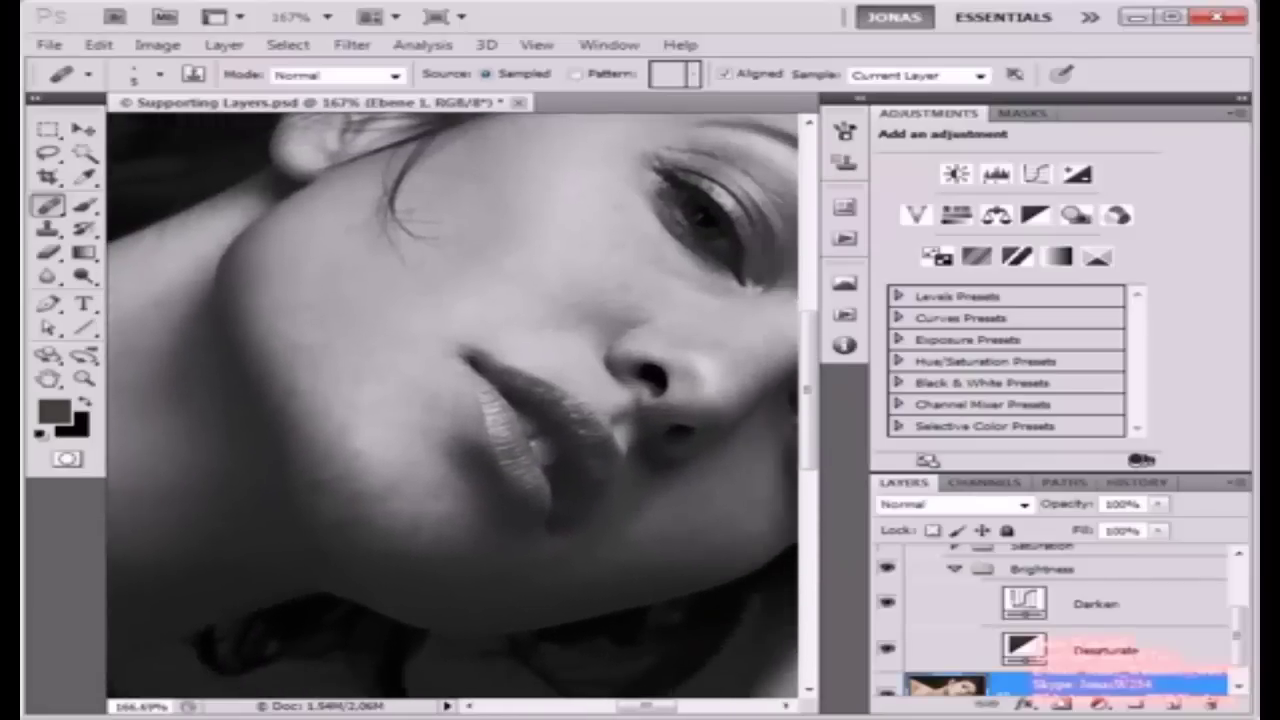
{"action": "scroll", "coordinate": [1047, 672], "scroll_direction": "down", "scroll_amount": 1}
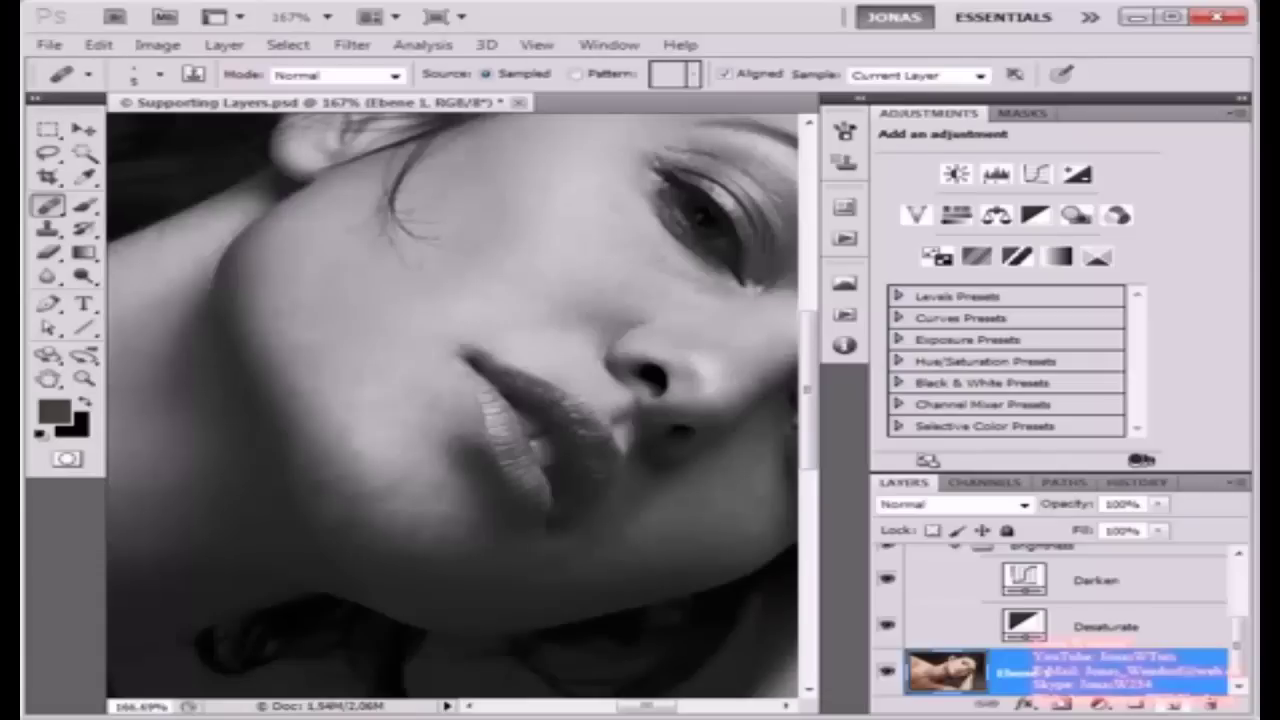
Step: Create a layer named "dodge & burn" above Ebene 1 in Soft Light mode, filled with 50% gray
{"action": "key", "text": "ctrl+shift+n"}
{"action": "type", "text": "dodge & burn"}
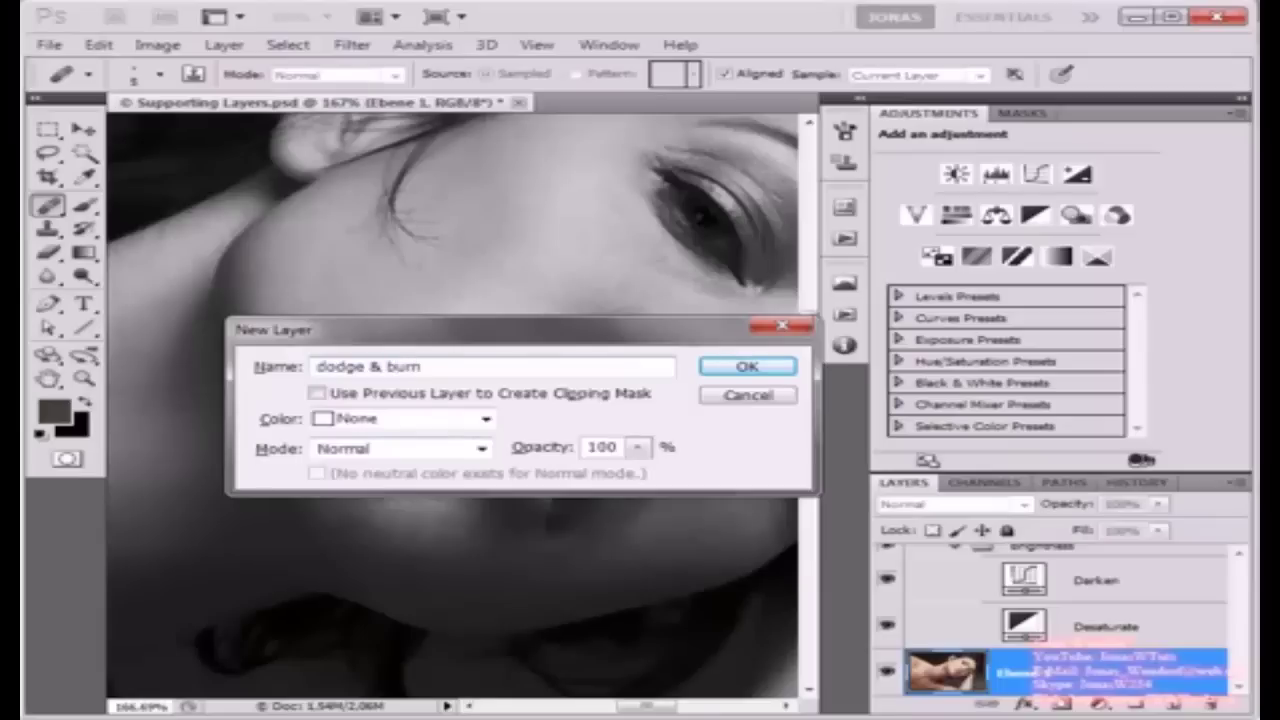
{"action": "left_click_drag", "start_coordinate": [520, 329], "coordinate": [515, 73]}
{"action": "left_click_drag", "start_coordinate": [294, 73], "coordinate": [300, 11]}
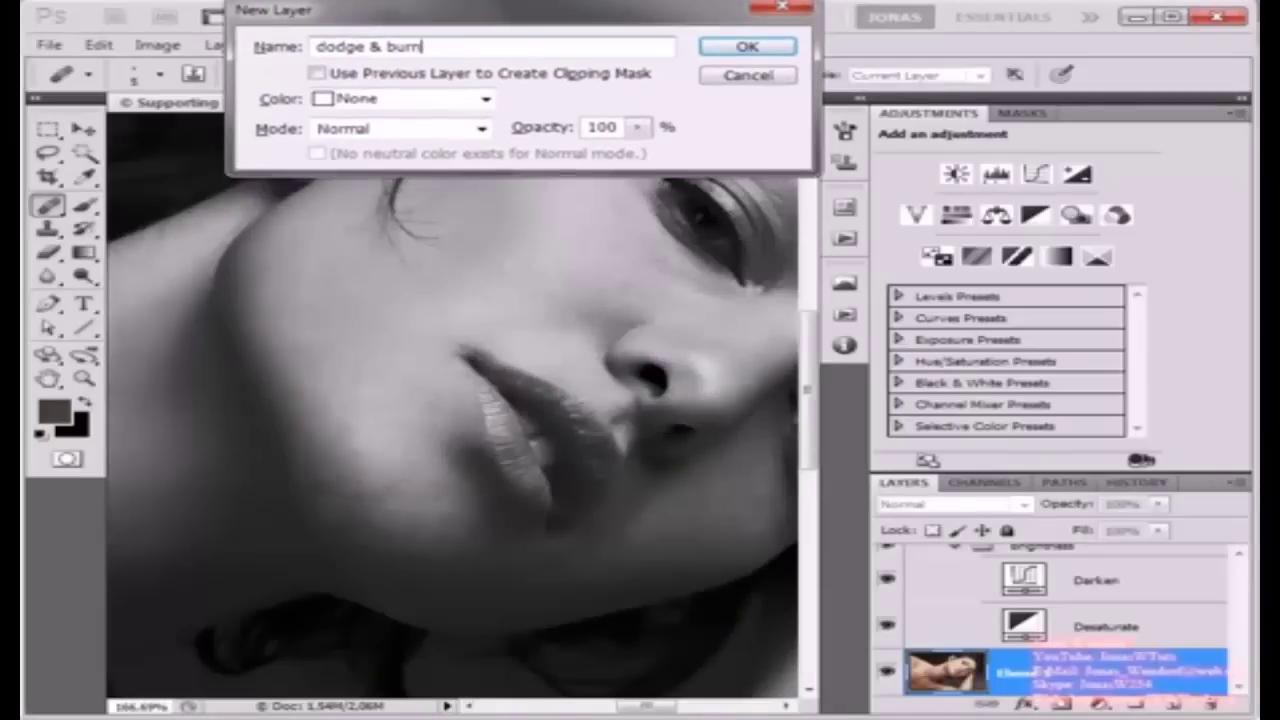
{"action": "left_click", "coordinate": [481, 128]}
{"action": "left_click", "coordinate": [352, 412]}
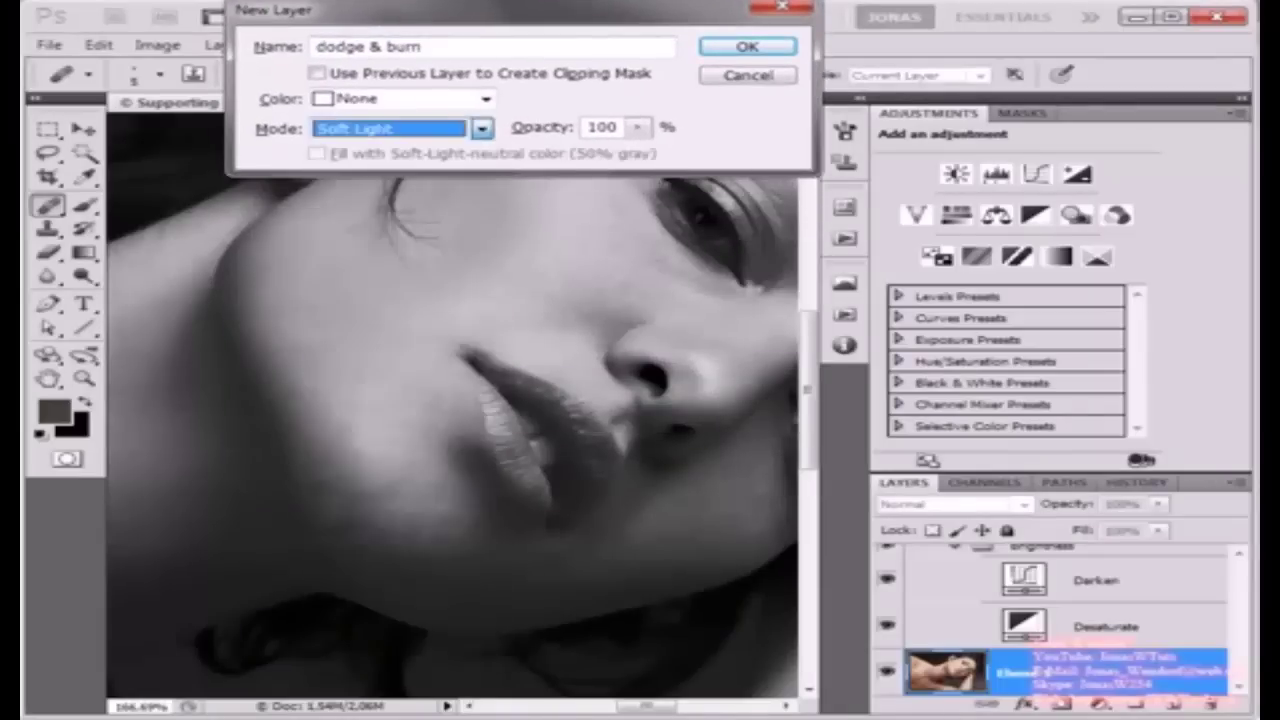
{"action": "left_click", "coordinate": [316, 153]}
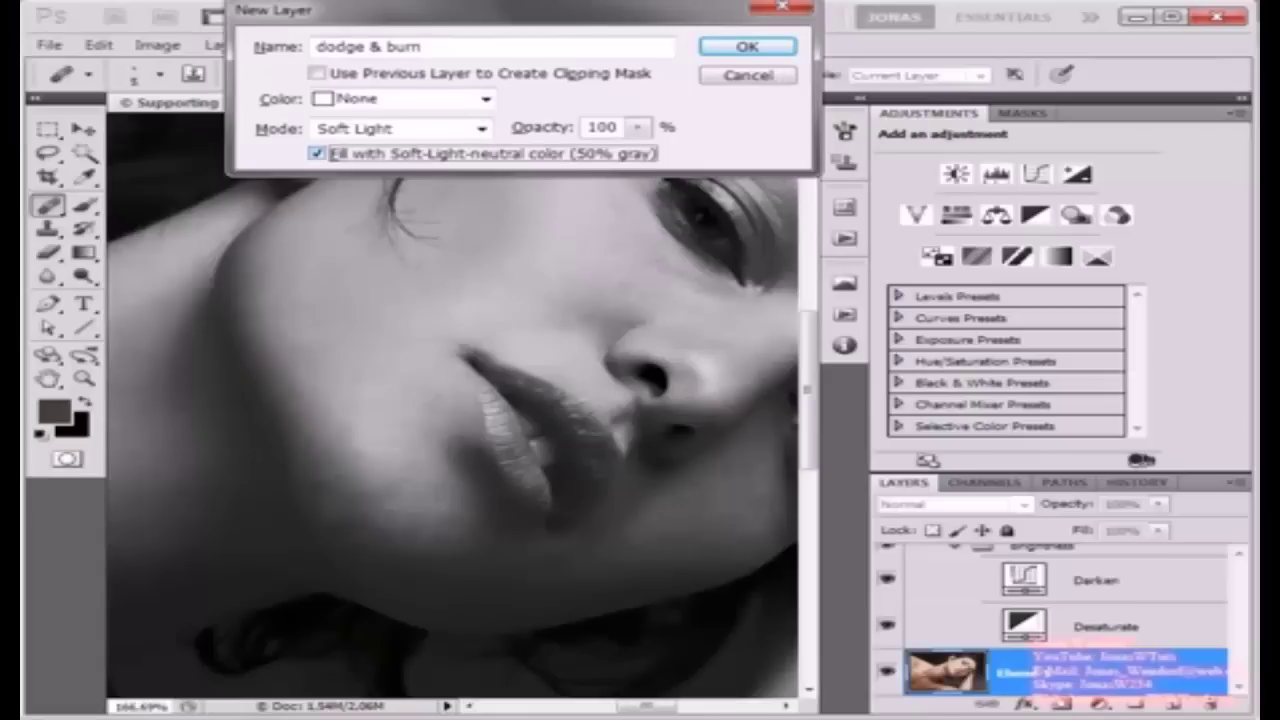
{"action": "left_click", "coordinate": [747, 46]}
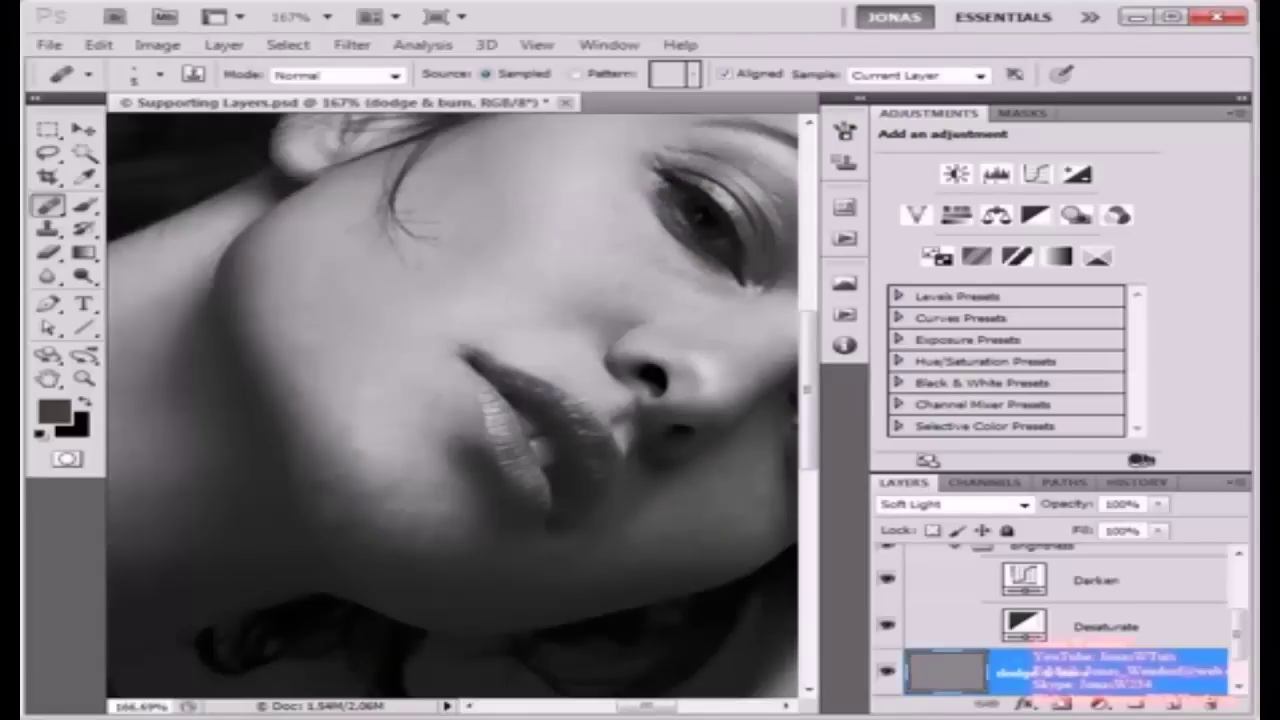
Step: Restore the default black and white colours, activate the Brush tool and shrink the brush to 17 px
{"action": "key", "text": "d"}
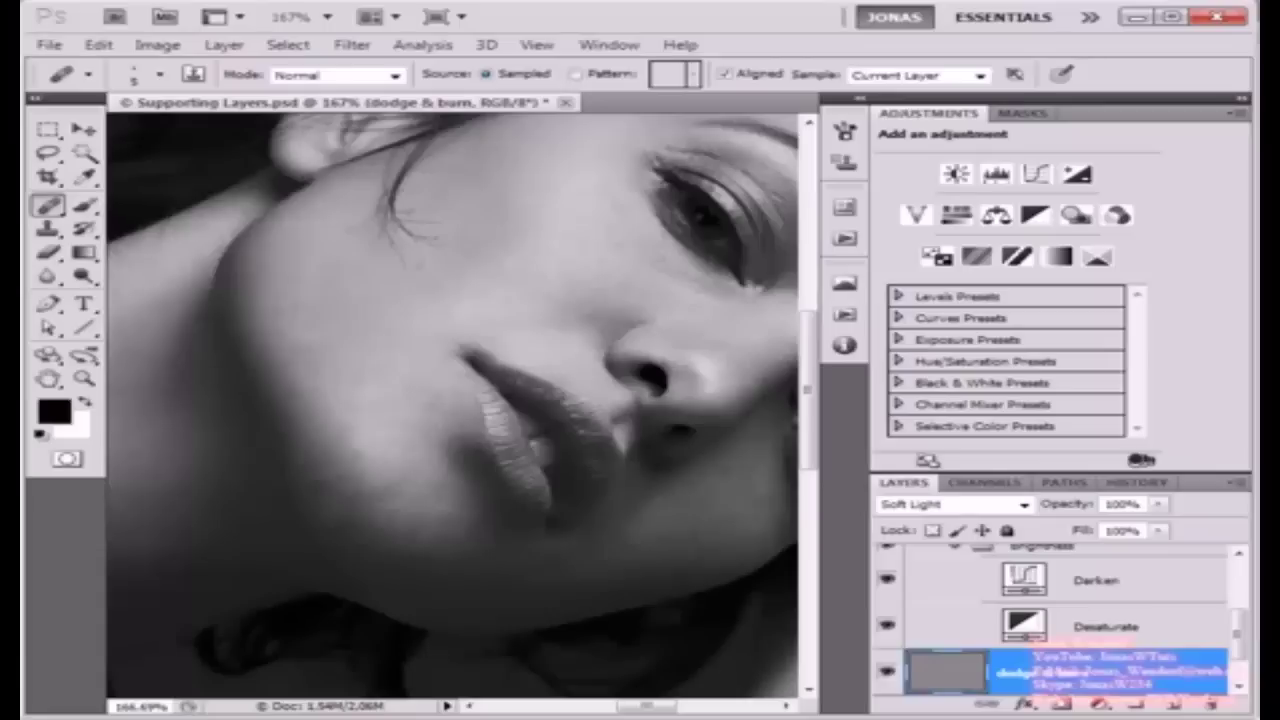
{"action": "key", "text": "b"}
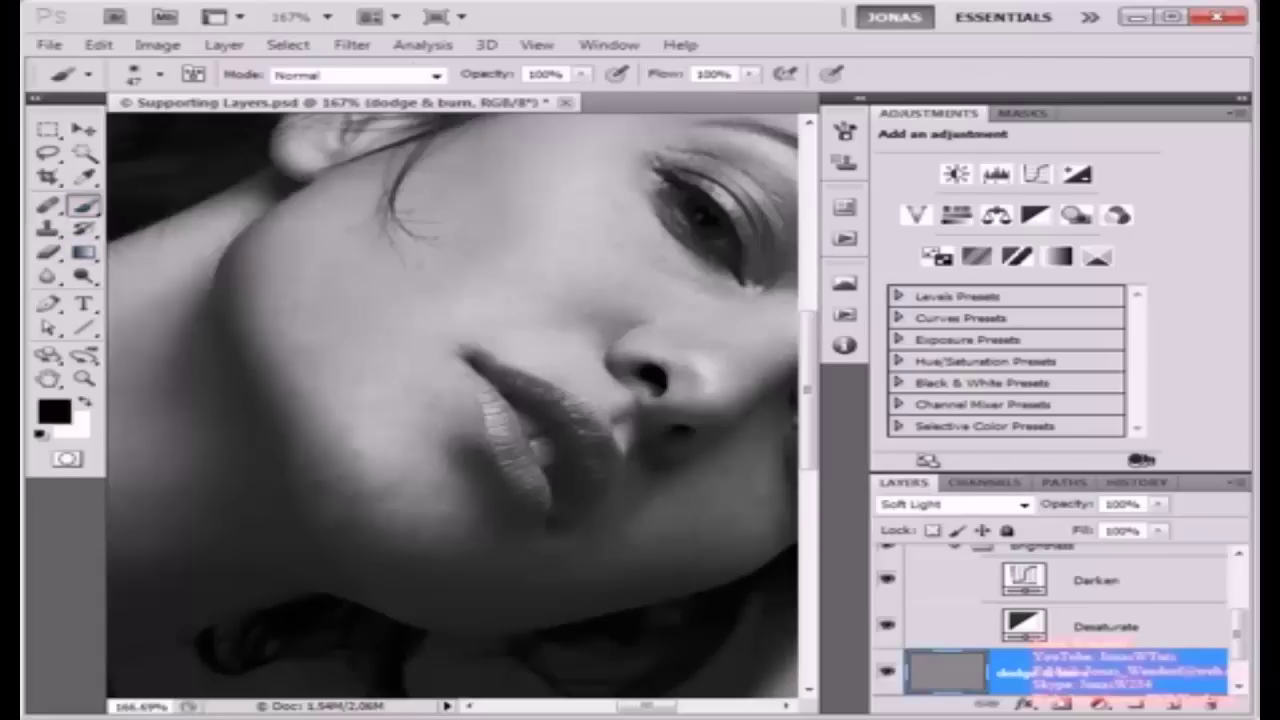
{"action": "key", "text": "["}
{"action": "key", "text": "["}
{"action": "key", "text": "["}
{"action": "key", "text": "["}
{"action": "key", "text": "["}
{"action": "key", "text": "["}
{"action": "key", "text": "["}
{"action": "key", "text": "["}
{"action": "key", "text": "["}
{"action": "key", "text": "["}
{"action": "key", "text": "["}
{"action": "key", "text": "["}
{"action": "key", "text": "["}
{"action": "left_click_drag", "start_coordinate": [390, 503], "coordinate": [401, 503]}
Step: Set the brush's opacity and flow to 10% and reduce its size to 10 px
{"action": "key", "text": "1"}
{"action": "key", "text": "shift+1"}
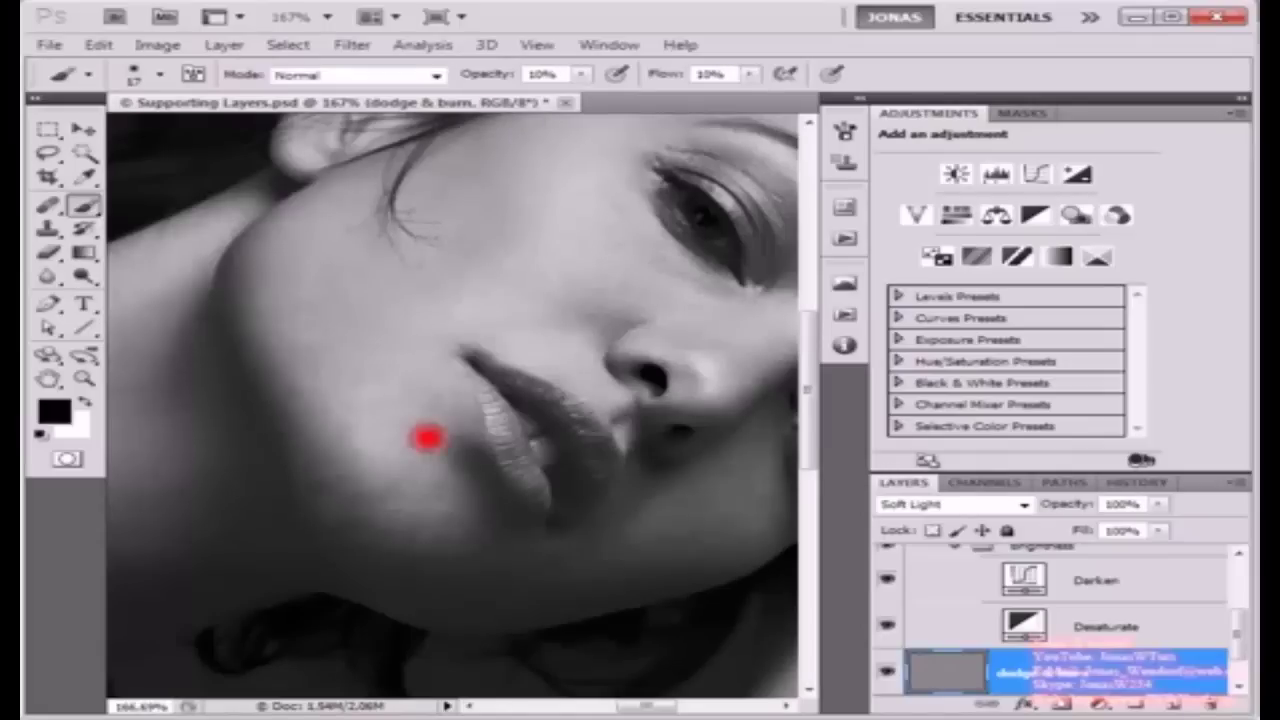
{"action": "key", "text": "bracketright"}
{"action": "key", "text": "bracketright"}
{"action": "key", "text": "bracketleft"}
{"action": "key", "text": "bracketleft"}
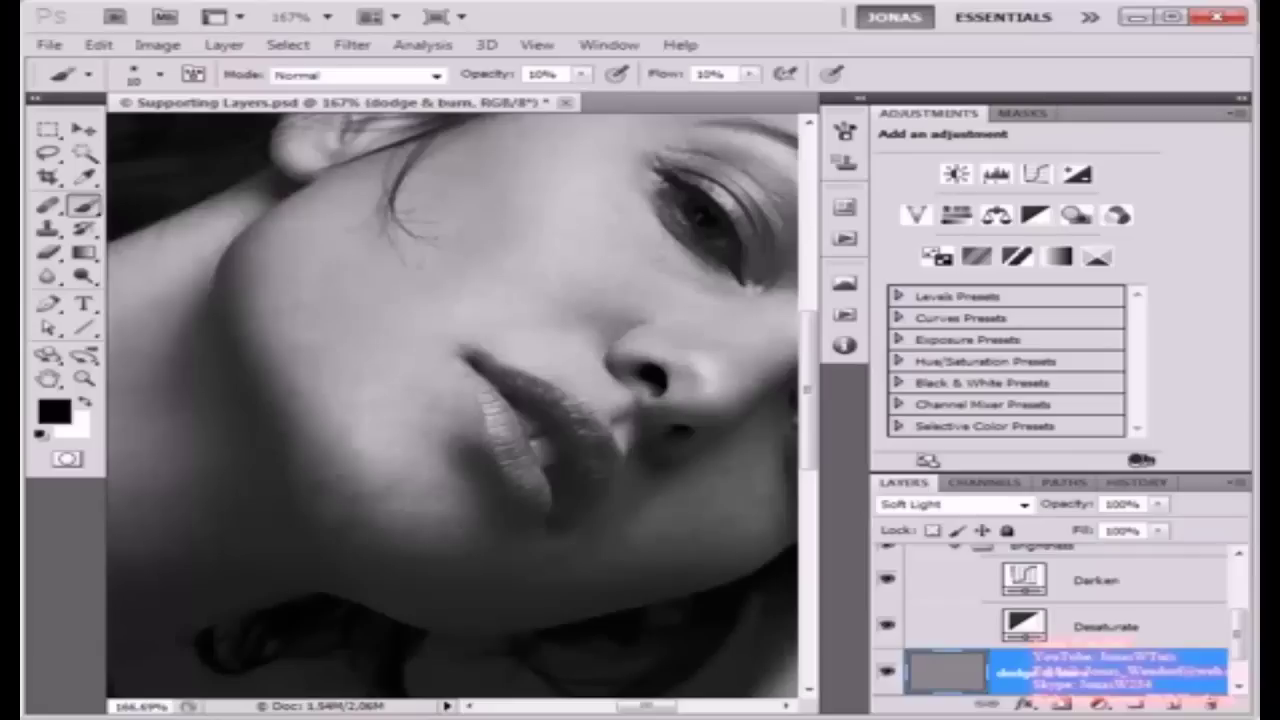
Step: Undo the last change on the dodge & burn layer and swap the painting colour repeatedly between white and black
{"action": "key", "text": "x"}
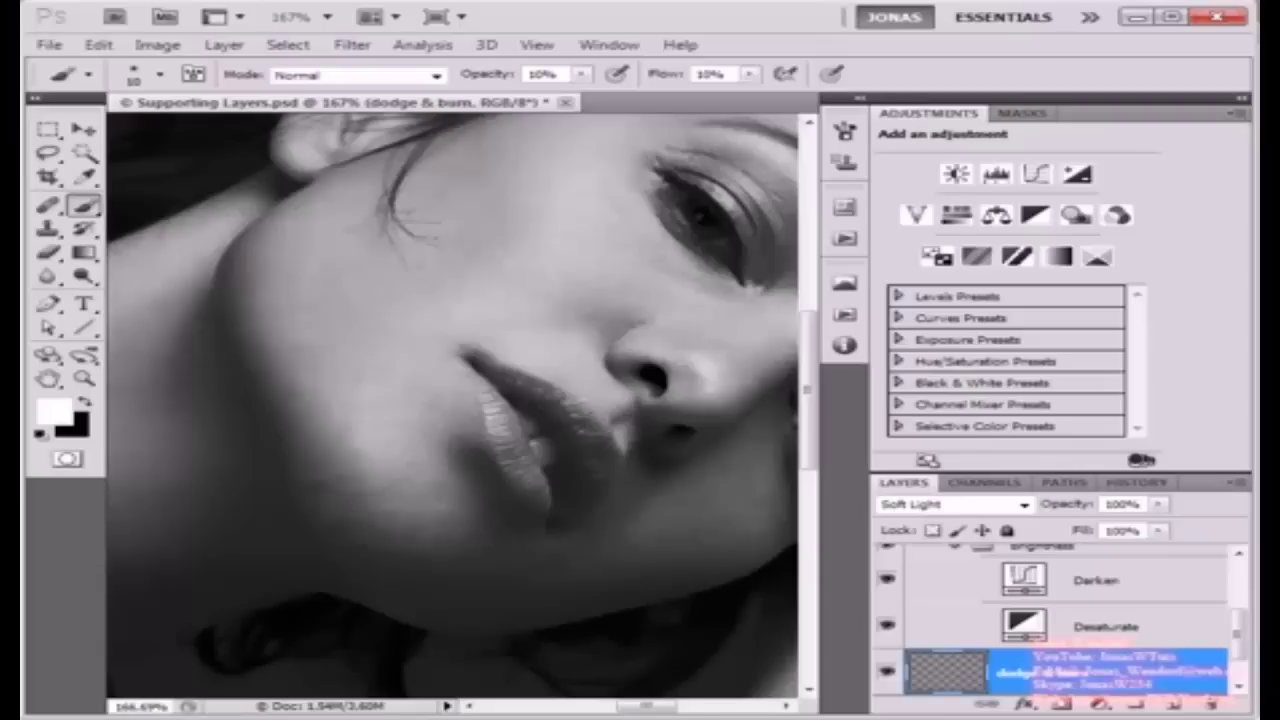
{"action": "key", "text": "ctrl+z"}
{"action": "key", "text": "x"}
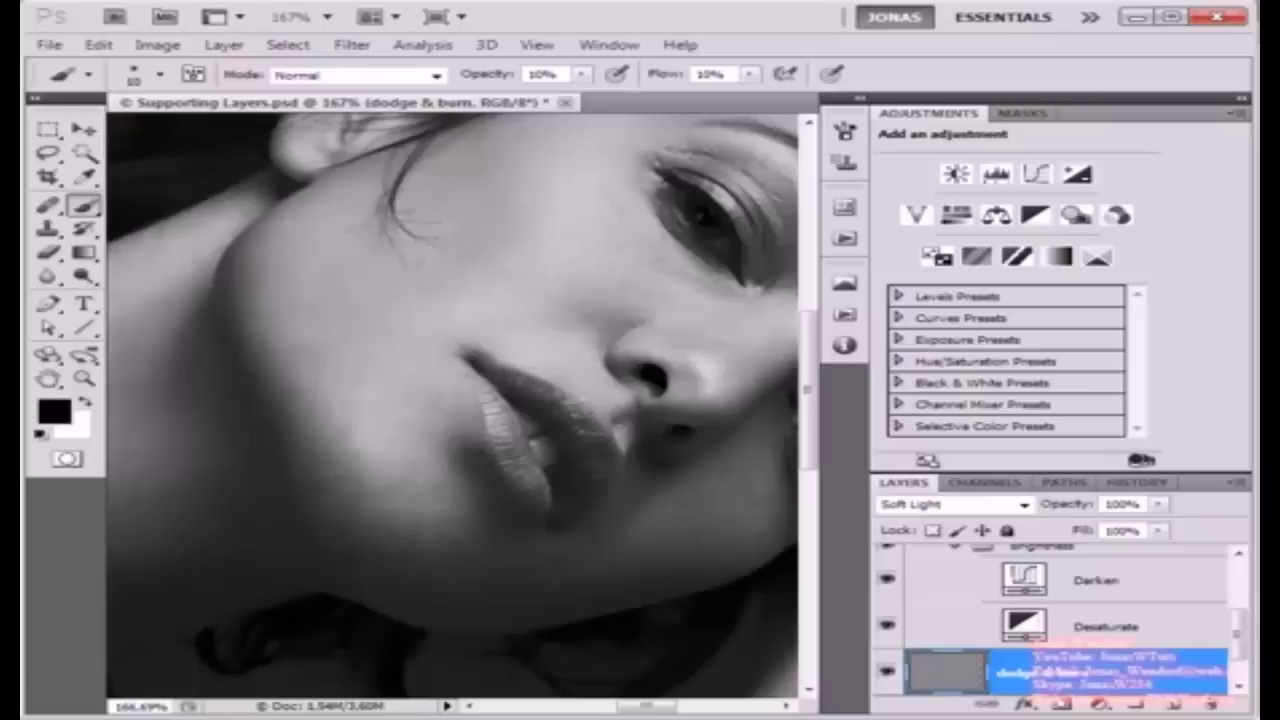
{"action": "key", "text": "x"}
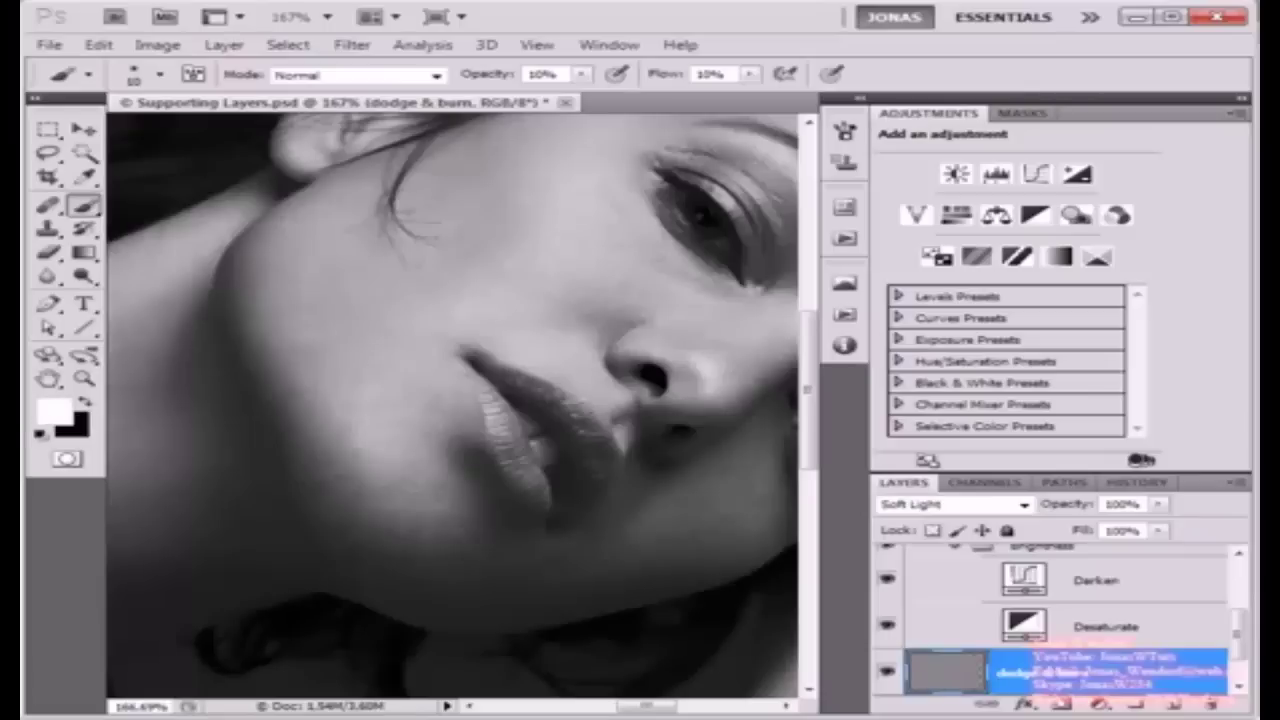
{"action": "key", "text": "x"}
{"action": "key", "text": "x"}
{"action": "key", "text": "x"}
{"action": "key", "text": "x"}
{"action": "key", "text": "x"}
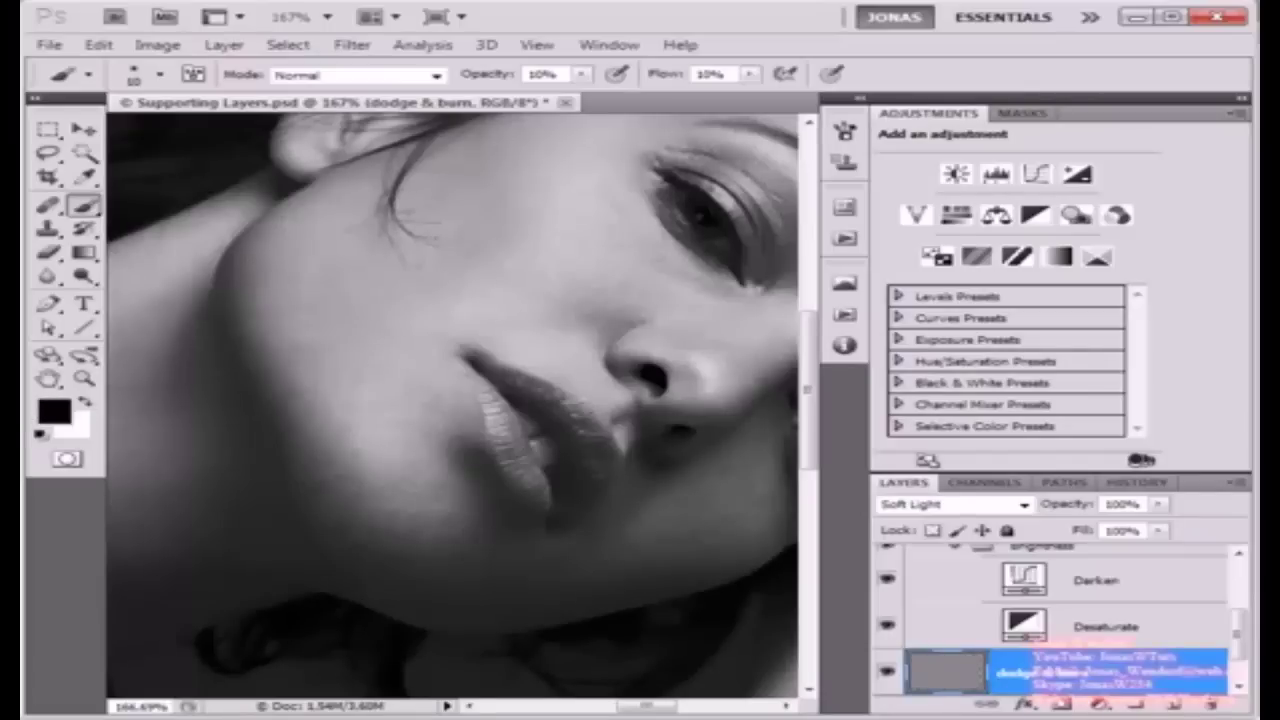
{"action": "key", "text": "x"}
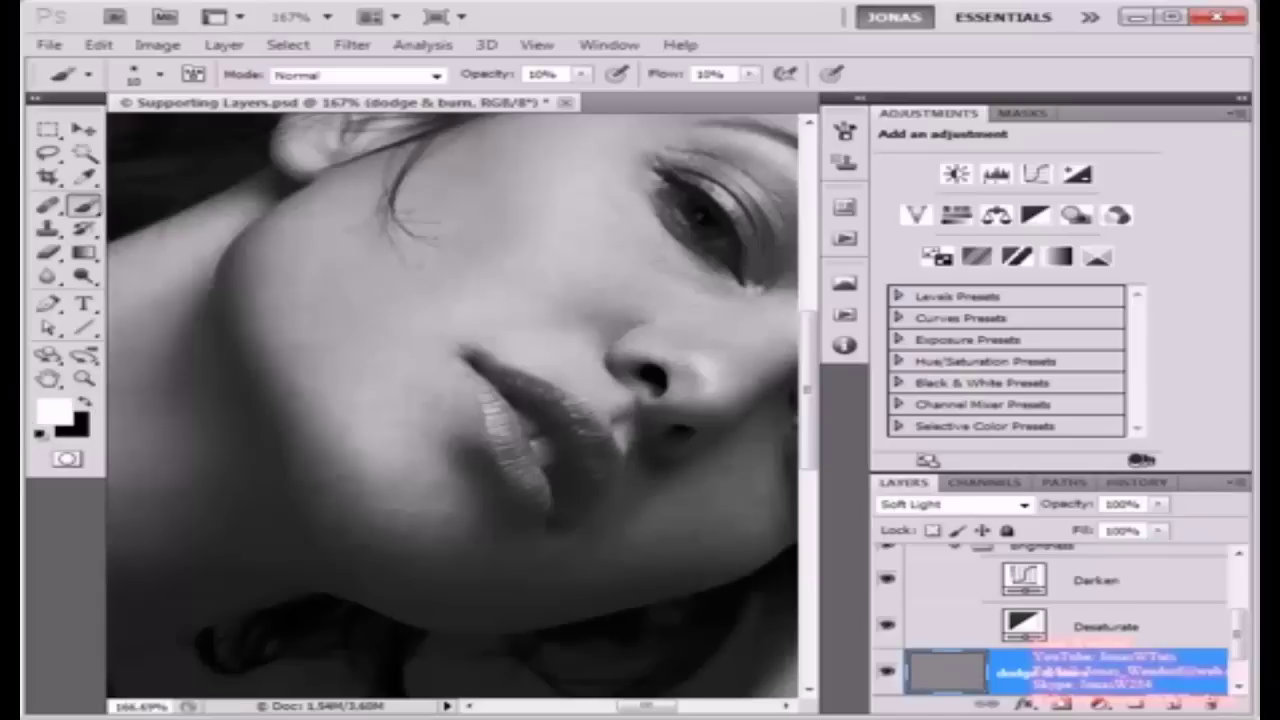
Step: Darken small spots on the cheek near the jawline with a 2 px black brush on the dodge & burn layer
{"action": "key", "text": "x"}
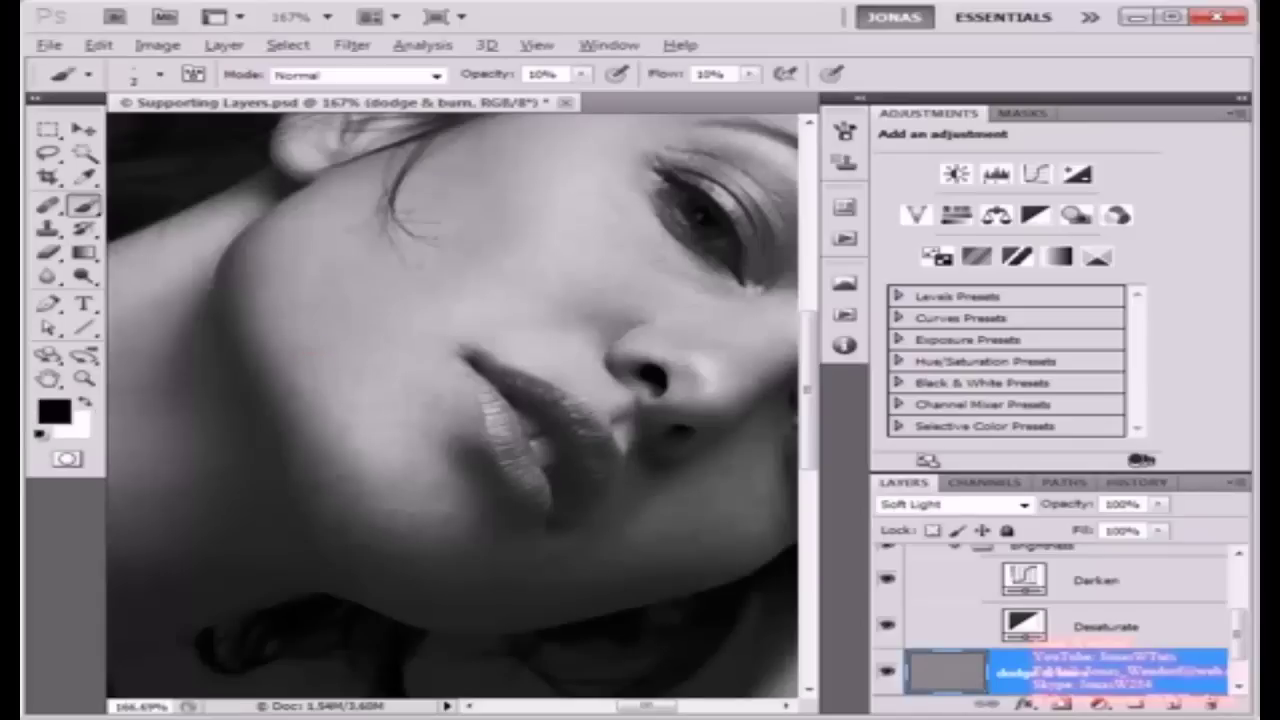
{"action": "left_click", "coordinate": [313, 316]}
{"action": "left_click", "coordinate": [315, 303]}
{"action": "left_click", "coordinate": [308, 302]}
Step: Enlarge the brush to 11 px and make white the painting colour for the face
{"action": "key", "text": "x"}
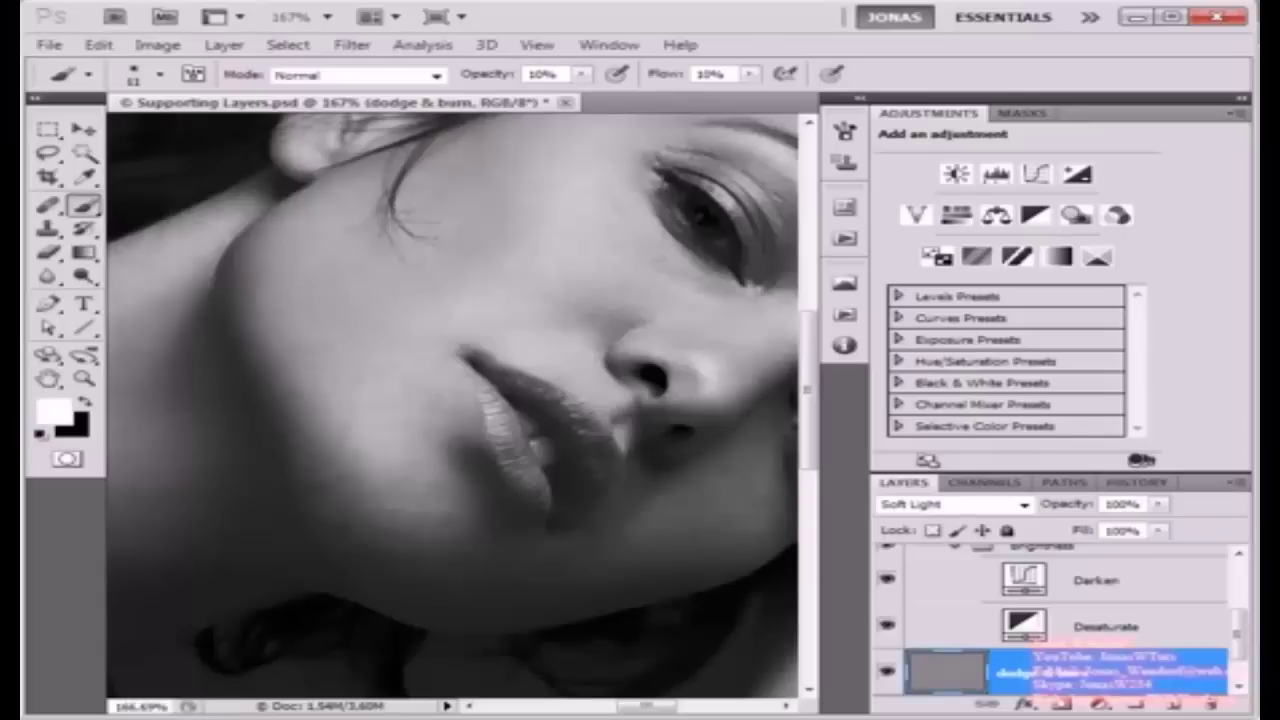
{"action": "left_click_drag", "start_coordinate": [480, 350], "coordinate": [407, 332]}
{"action": "key", "text": "x"}
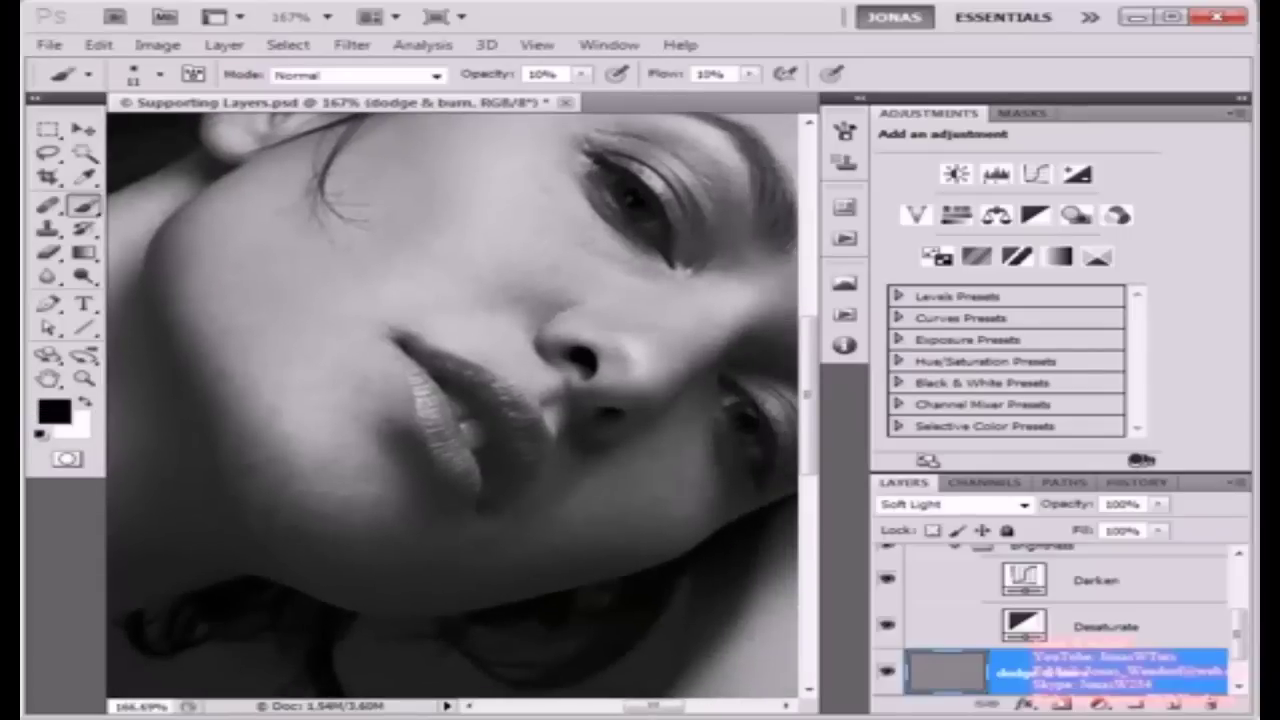
{"action": "key", "text": "x"}
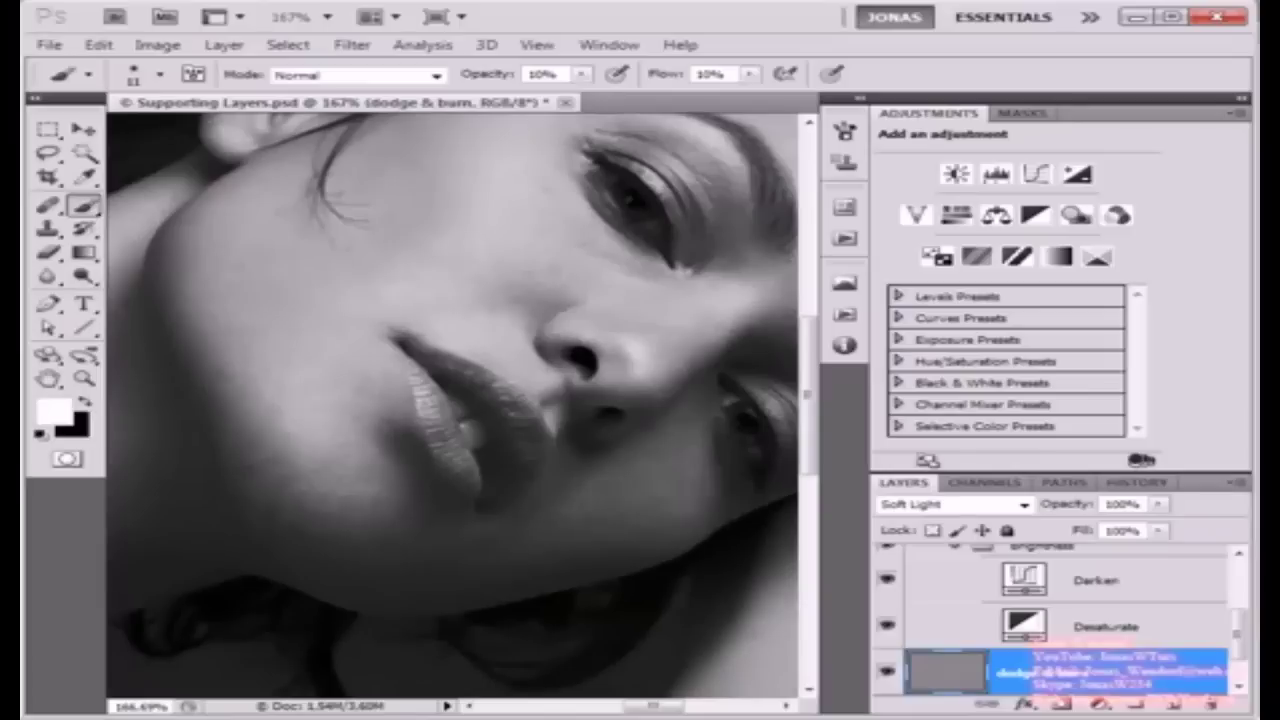
Step: Dodge and burn small areas of the face with a 6 px brush, alternating between black and white paint
{"action": "key", "text": "x"}
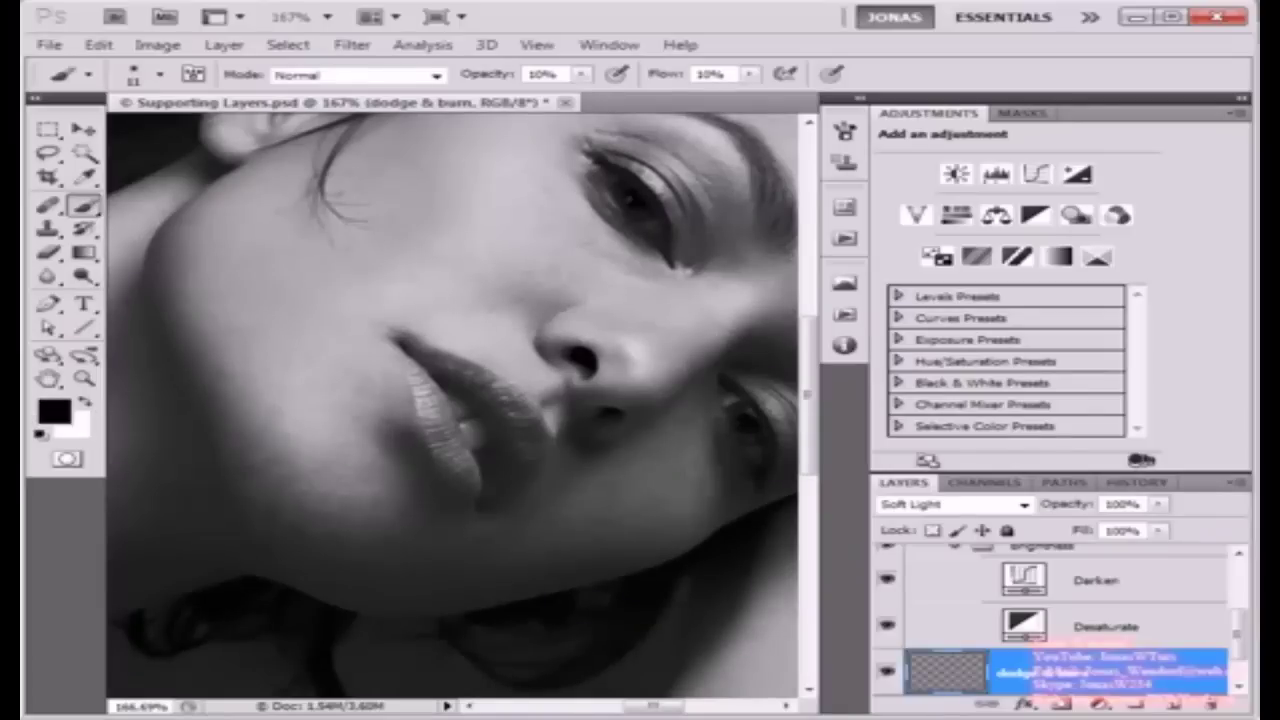
{"action": "key", "text": "x"}
{"action": "key", "text": "x"}
{"action": "key", "text": "x"}
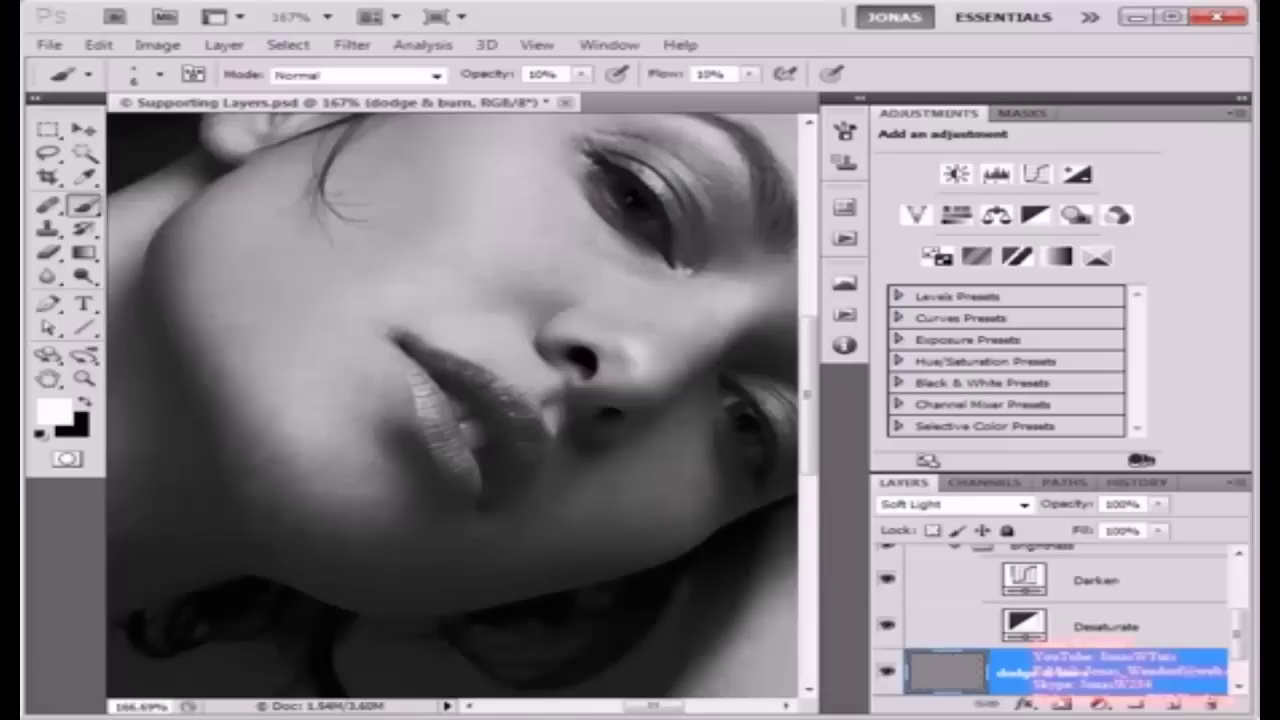
{"action": "key", "text": "x"}
{"action": "key", "text": "x"}
{"action": "key", "text": "x"}
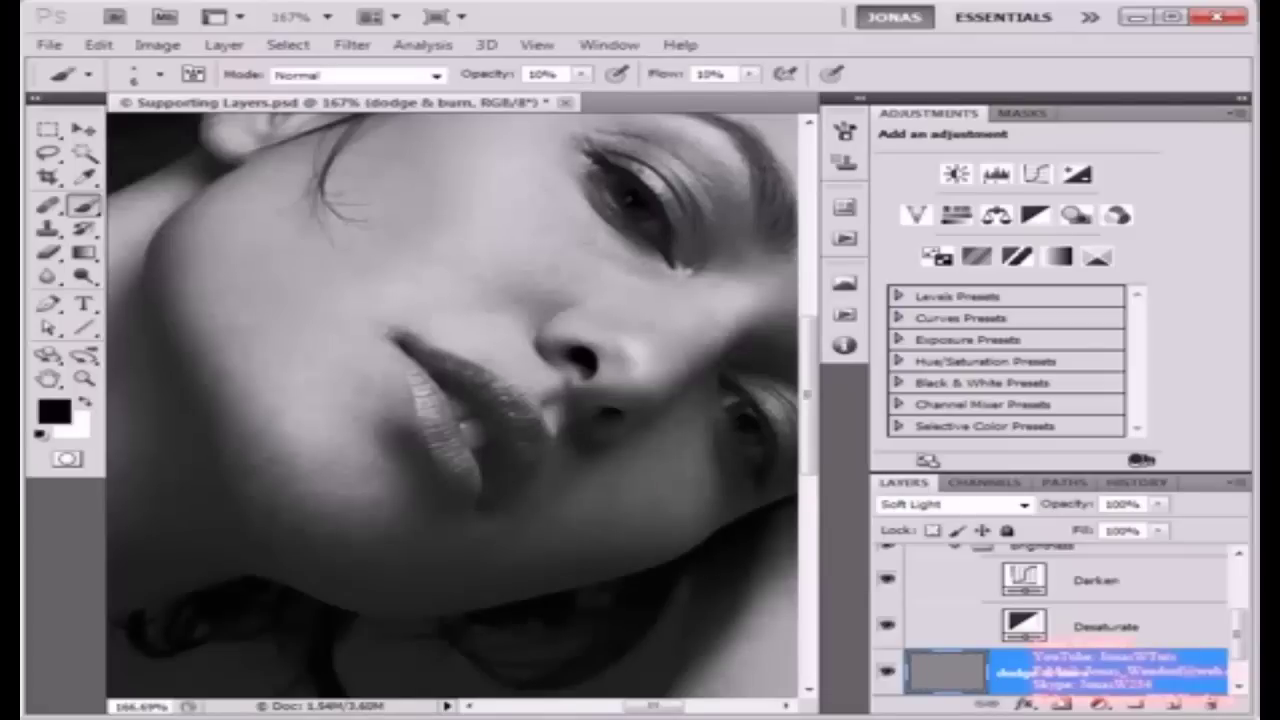
{"action": "key", "text": "x"}
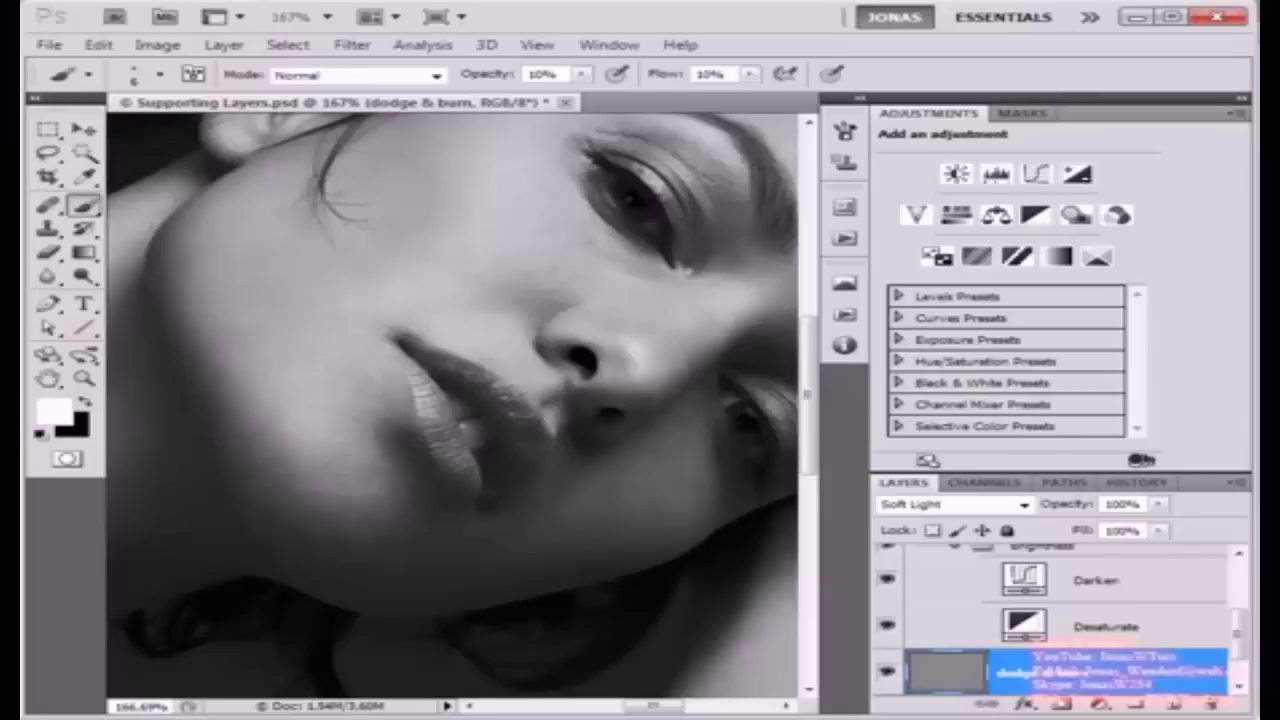
Step: Compare the darkened black-and-white face with and without the dodge & burn layer several times
{"action": "scroll", "coordinate": [453, 406], "scroll_direction": "up", "scroll_amount": 1}
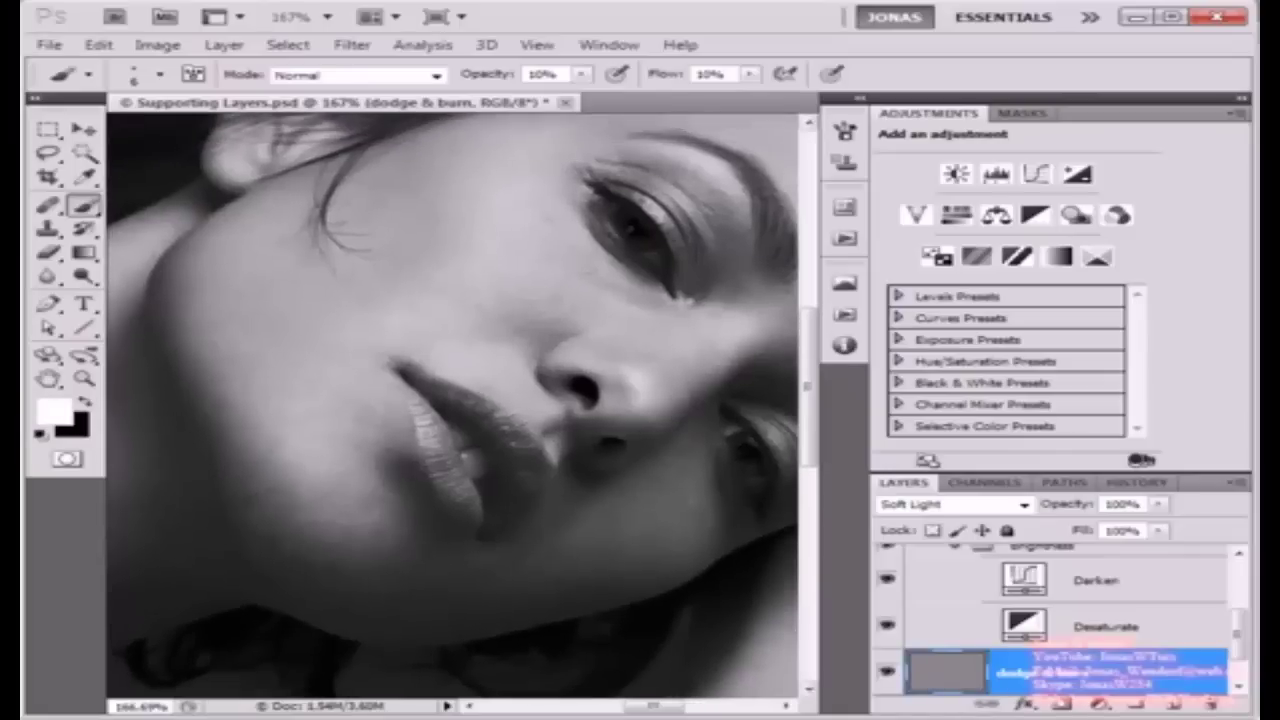
{"action": "left_click", "coordinate": [887, 671]}
{"action": "left_click", "coordinate": [887, 671]}
{"action": "left_click", "coordinate": [887, 671]}
{"action": "left_click", "coordinate": [887, 671]}
{"action": "left_click", "coordinate": [887, 671]}
{"action": "left_click", "coordinate": [887, 671]}
{"action": "left_click", "coordinate": [887, 671]}
{"action": "left_click", "coordinate": [887, 671]}
{"action": "left_click", "coordinate": [887, 671]}
{"action": "left_click", "coordinate": [887, 671]}
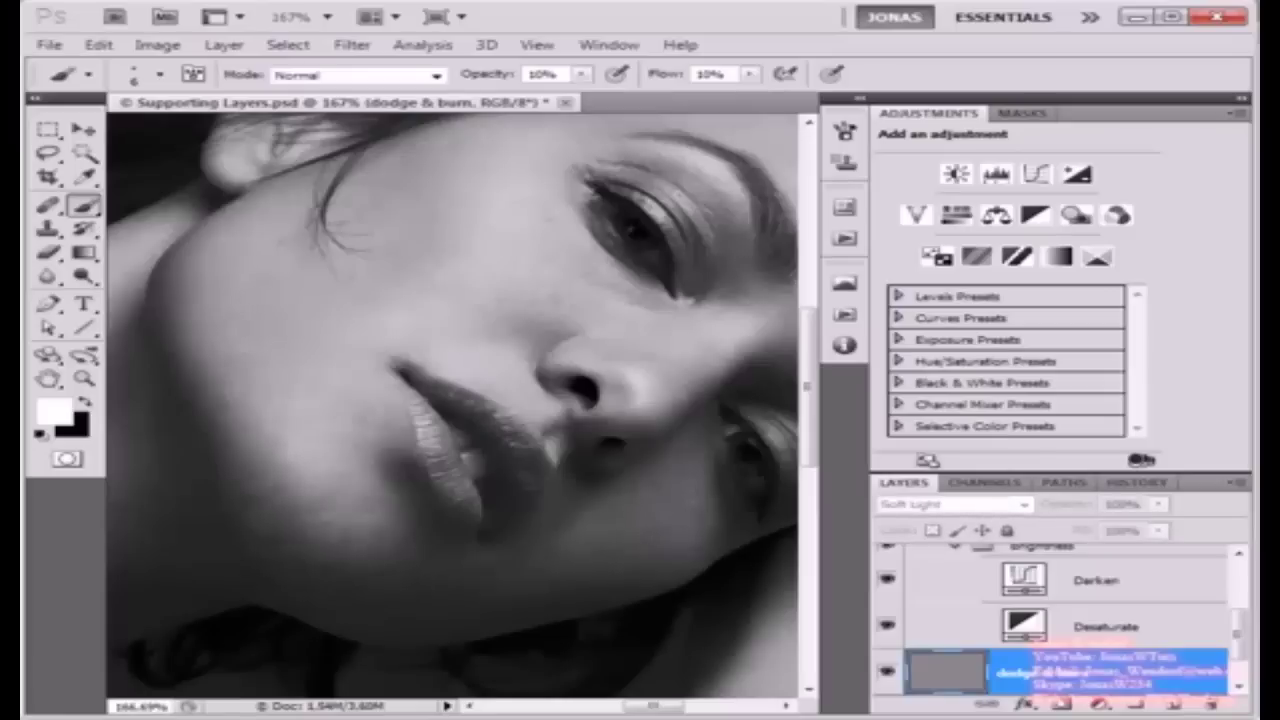
{"action": "left_click", "coordinate": [887, 672]}
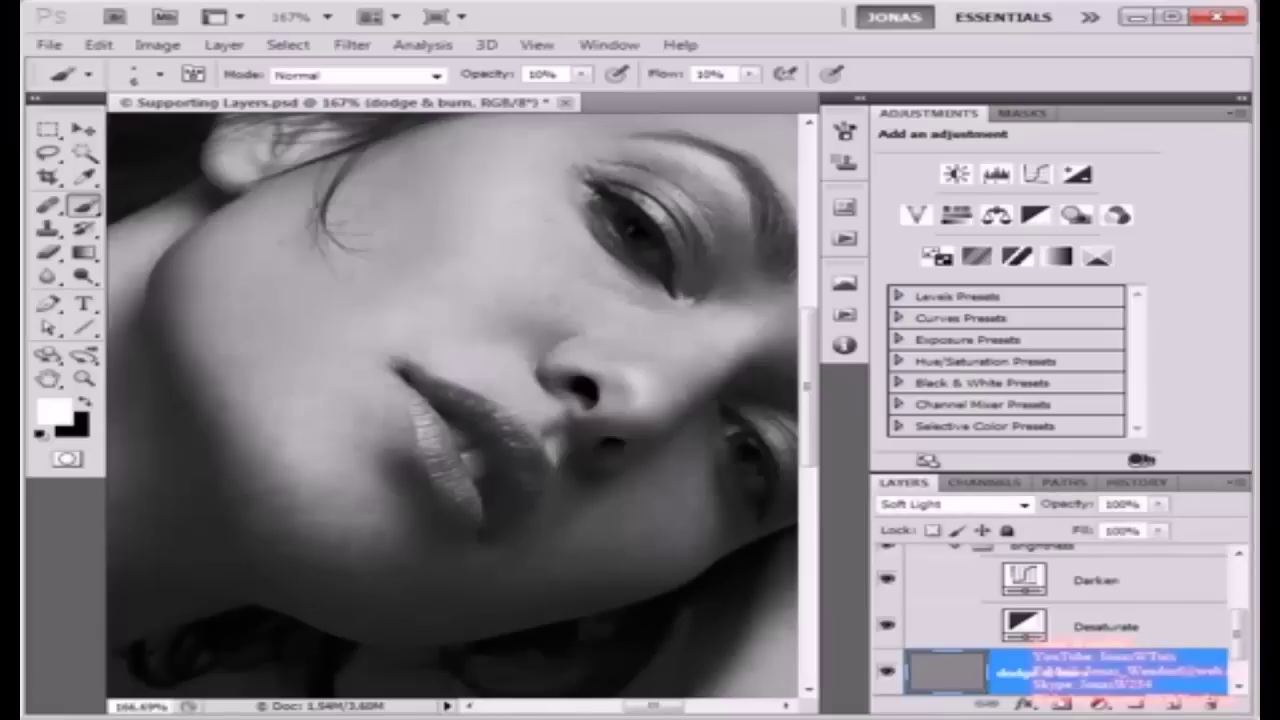
Step: Hide the Brightness group and compare the colour portrait with and without the dodge & burn layer
{"action": "left_click", "coordinate": [1042, 547]}
{"action": "left_click", "coordinate": [887, 556]}
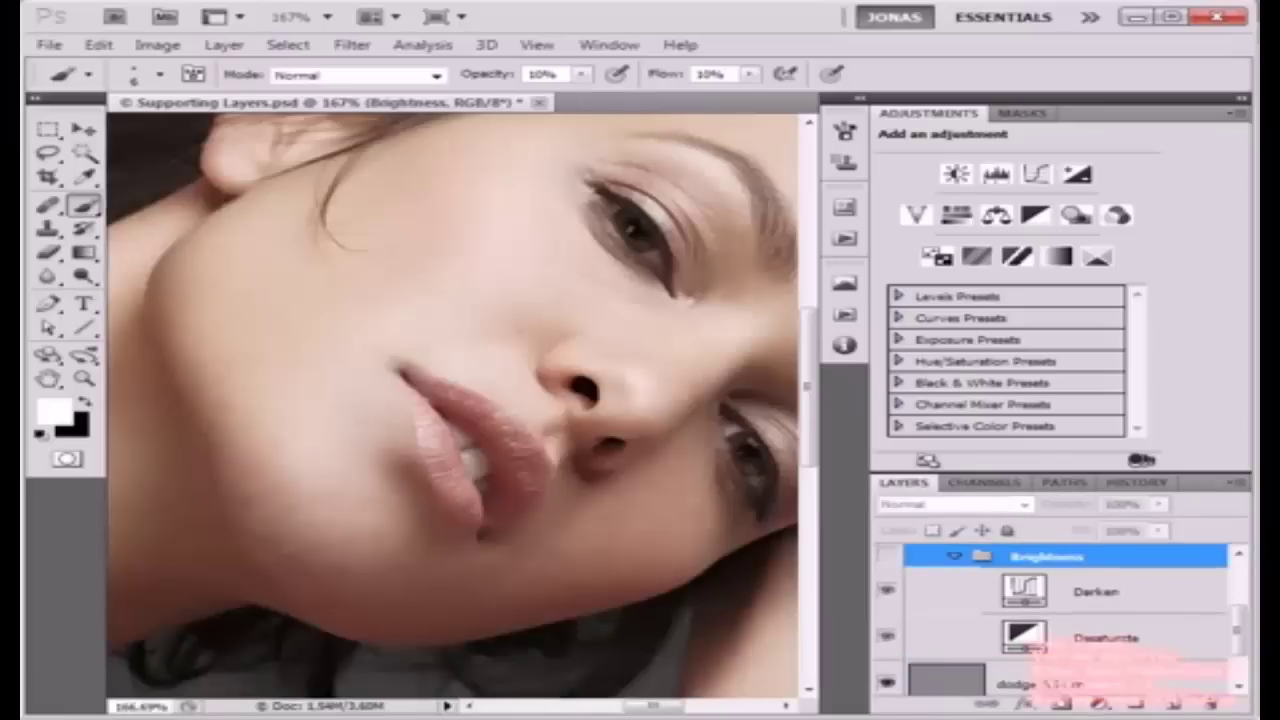
{"action": "left_click", "coordinate": [887, 683]}
{"action": "left_click", "coordinate": [887, 683]}
{"action": "left_click", "coordinate": [887, 683]}
{"action": "left_click", "coordinate": [887, 683]}
{"action": "left_click", "coordinate": [887, 683]}
{"action": "left_click", "coordinate": [887, 683]}
Step: Collapse the Brightness group, expand the Saturation group to review its two adjustment layers, and make the group visible
{"action": "scroll", "coordinate": [1061, 618], "scroll_direction": "up", "scroll_amount": 2}
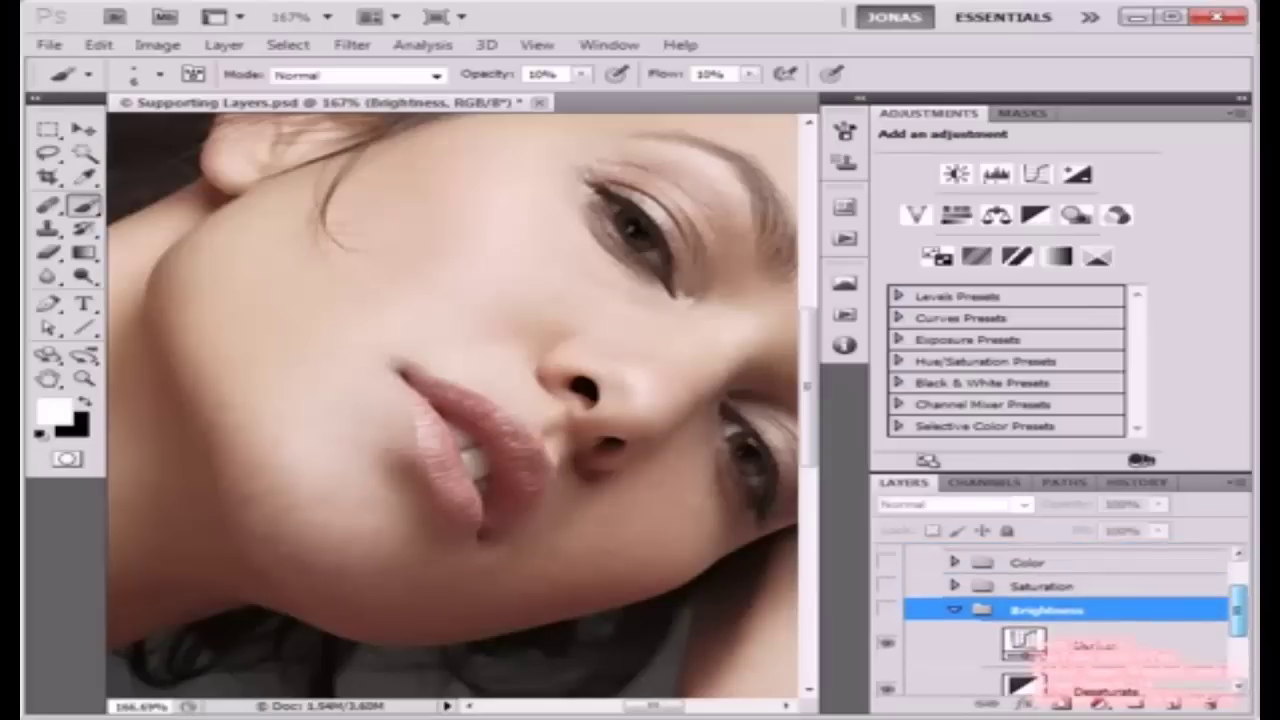
{"action": "left_click", "coordinate": [954, 609]}
{"action": "left_click", "coordinate": [954, 587]}
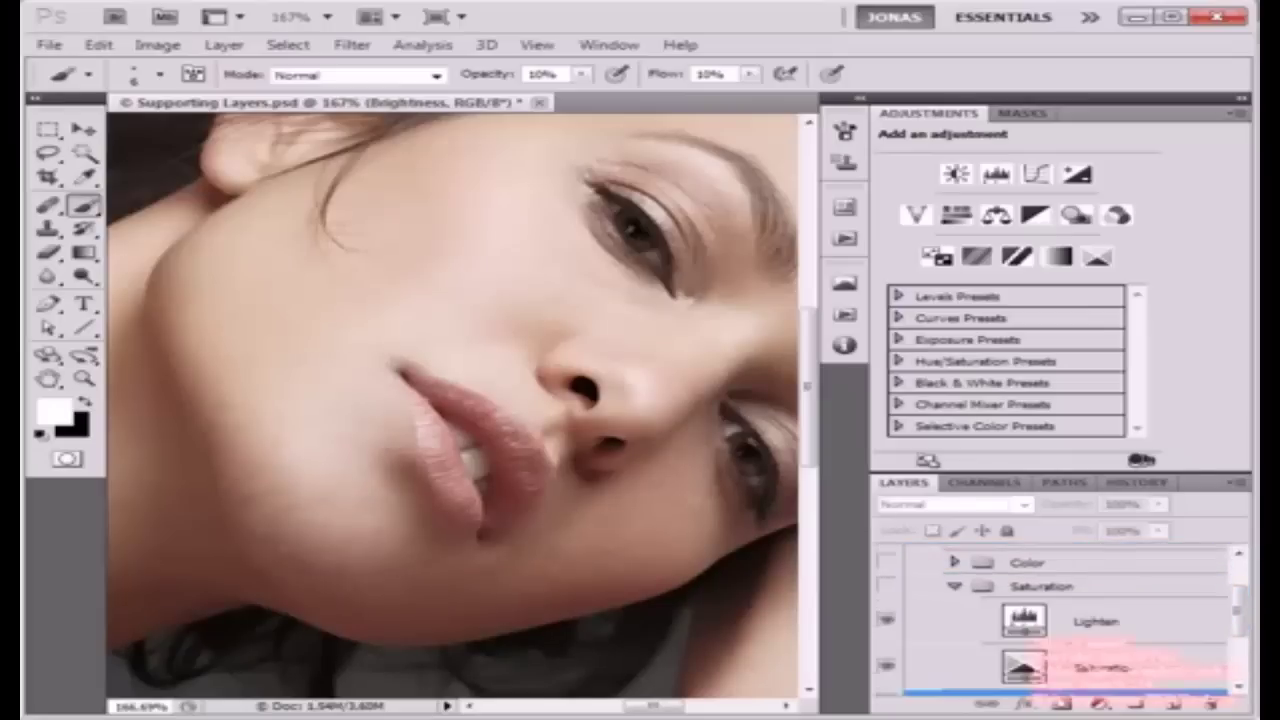
{"action": "left_click", "coordinate": [1098, 667]}
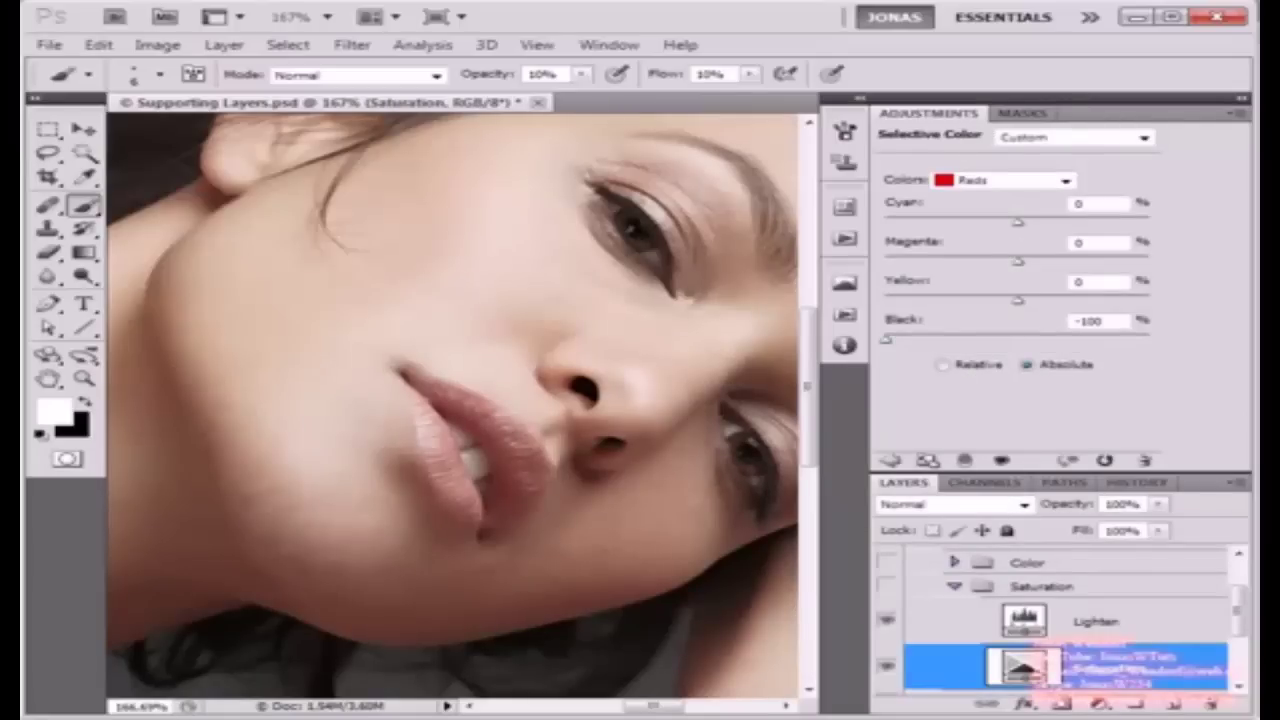
{"action": "left_click", "coordinate": [1098, 621]}
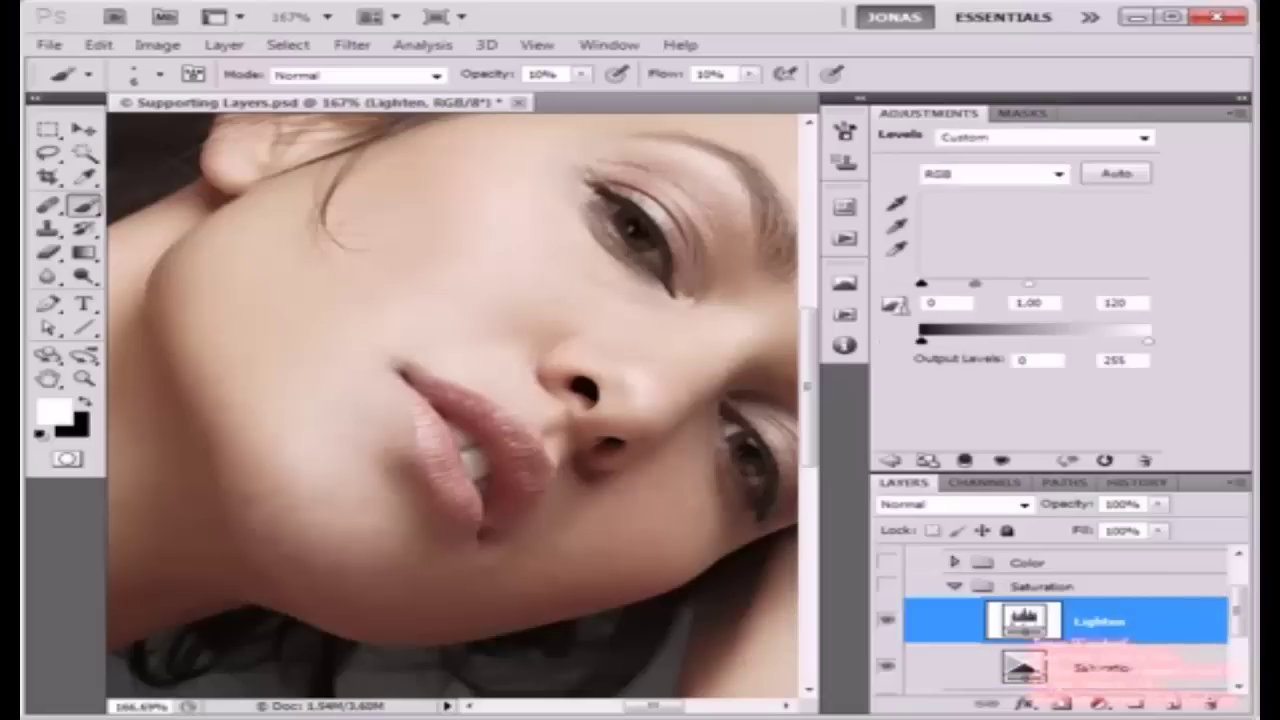
{"action": "left_click", "coordinate": [886, 585]}
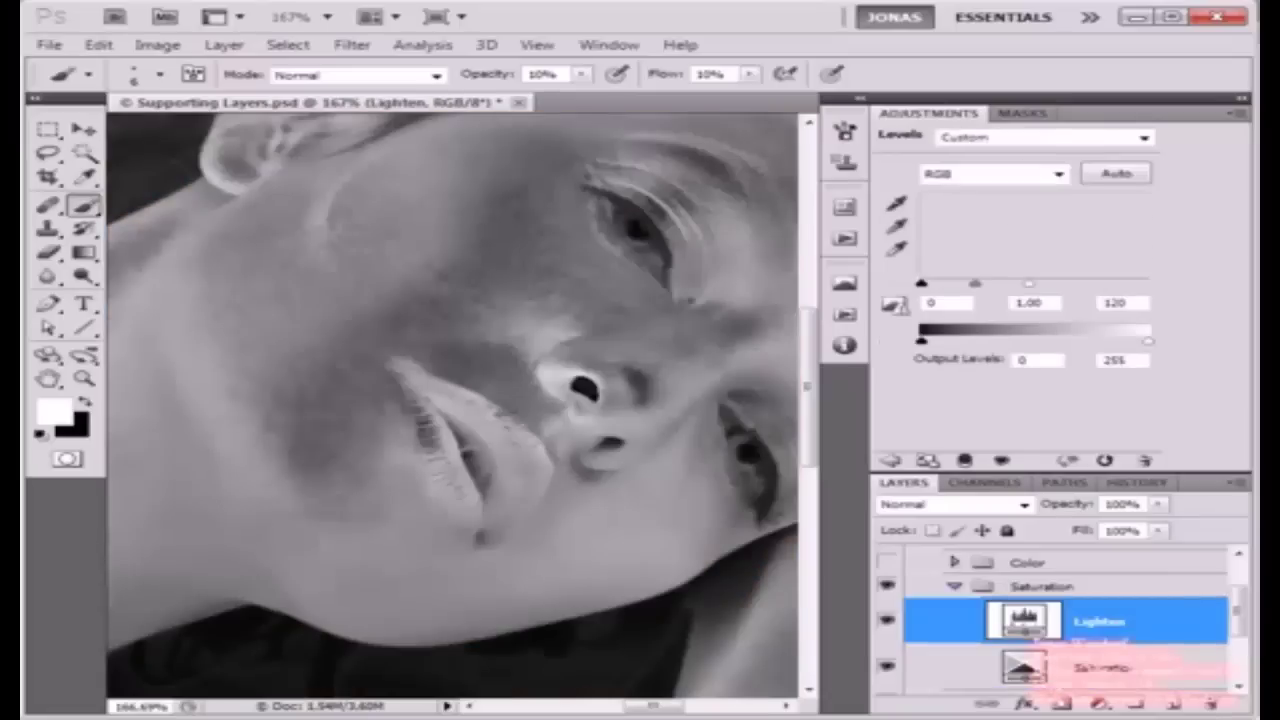
Step: Look over the whole portrait in the saturation view and hide the Lighten levels layer
{"action": "scroll", "coordinate": [279, 457], "scroll_direction": "down", "scroll_amount": 8}
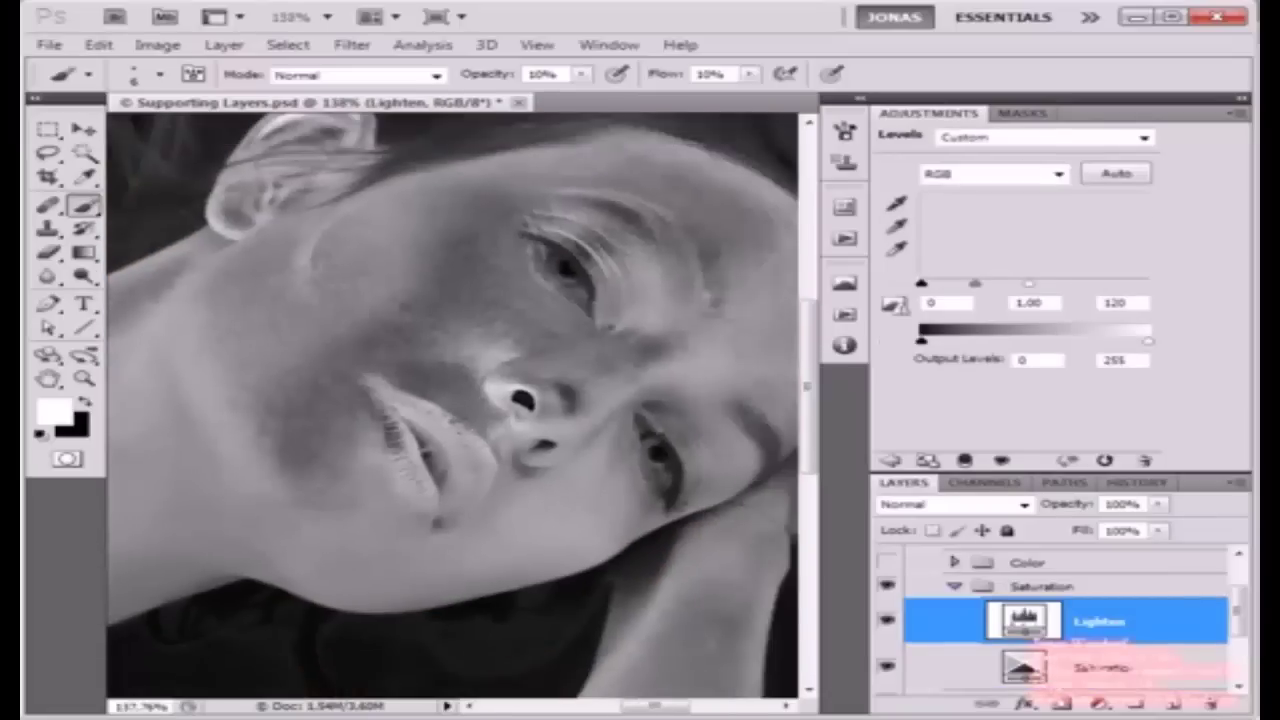
{"action": "left_click_drag", "start_coordinate": [661, 706], "coordinate": [620, 706]}
{"action": "left_click", "coordinate": [1018, 664]}
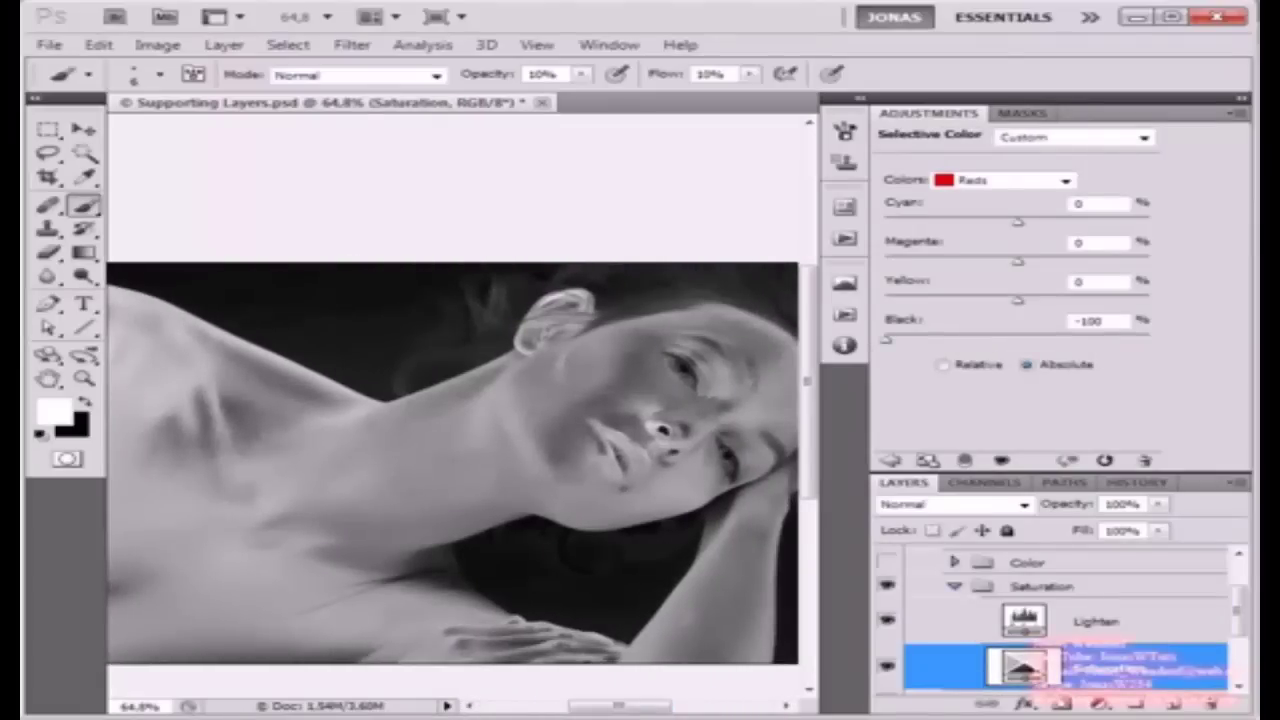
{"action": "left_click", "coordinate": [1026, 622]}
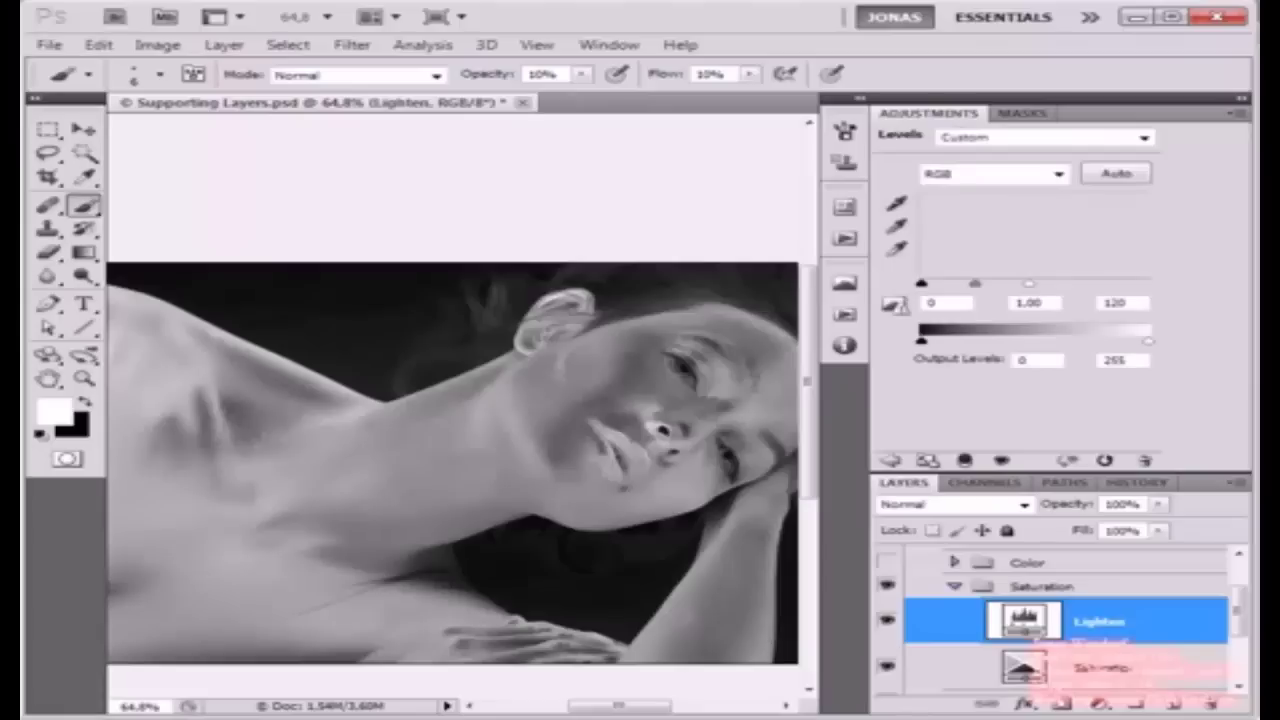
{"action": "left_click", "coordinate": [887, 620]}
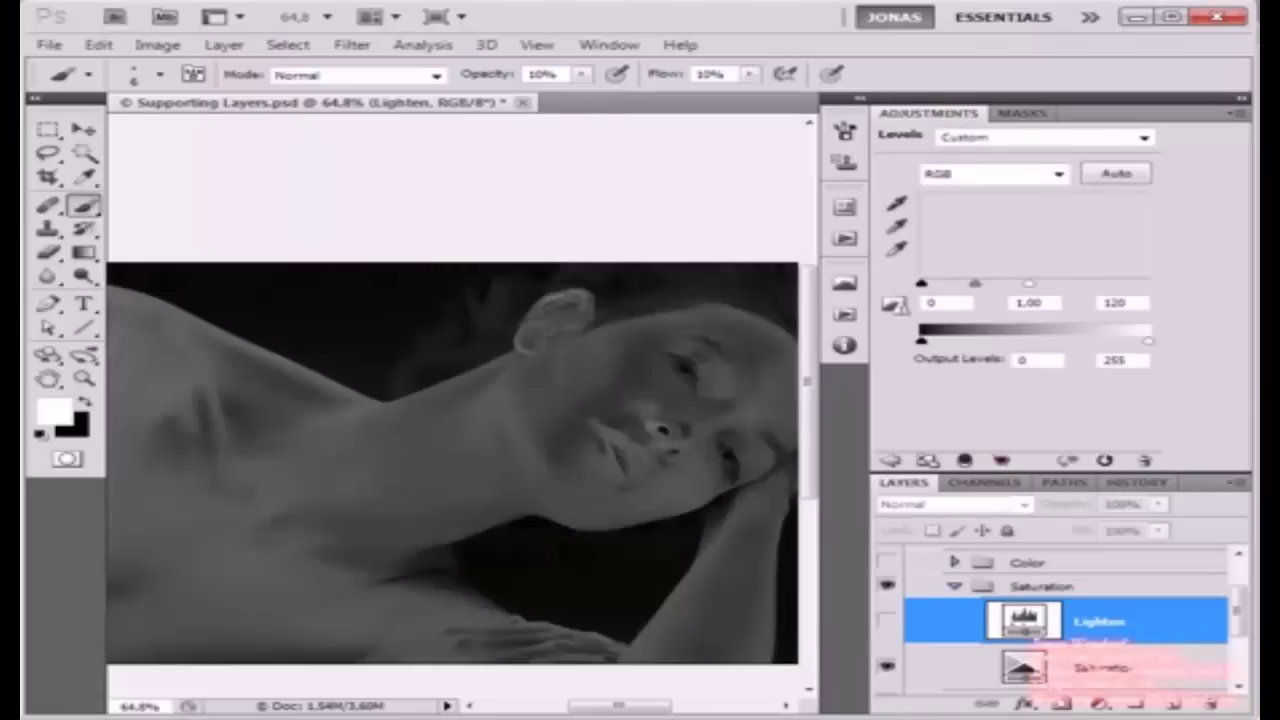
Step: Review the Black values for the Reds, Whites, Neutrals and Blacks ranges in the Saturation group's Selective Color adjustment
{"action": "left_click", "coordinate": [1022, 666]}
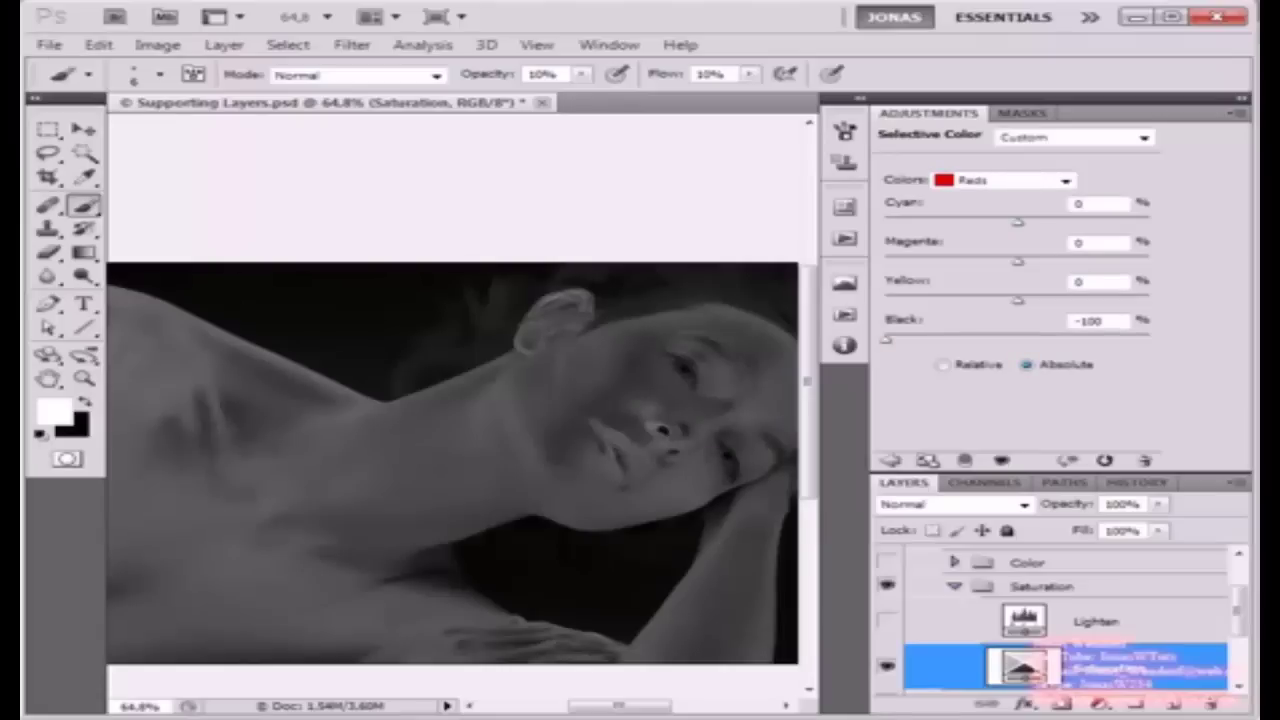
{"action": "left_click", "coordinate": [1065, 181]}
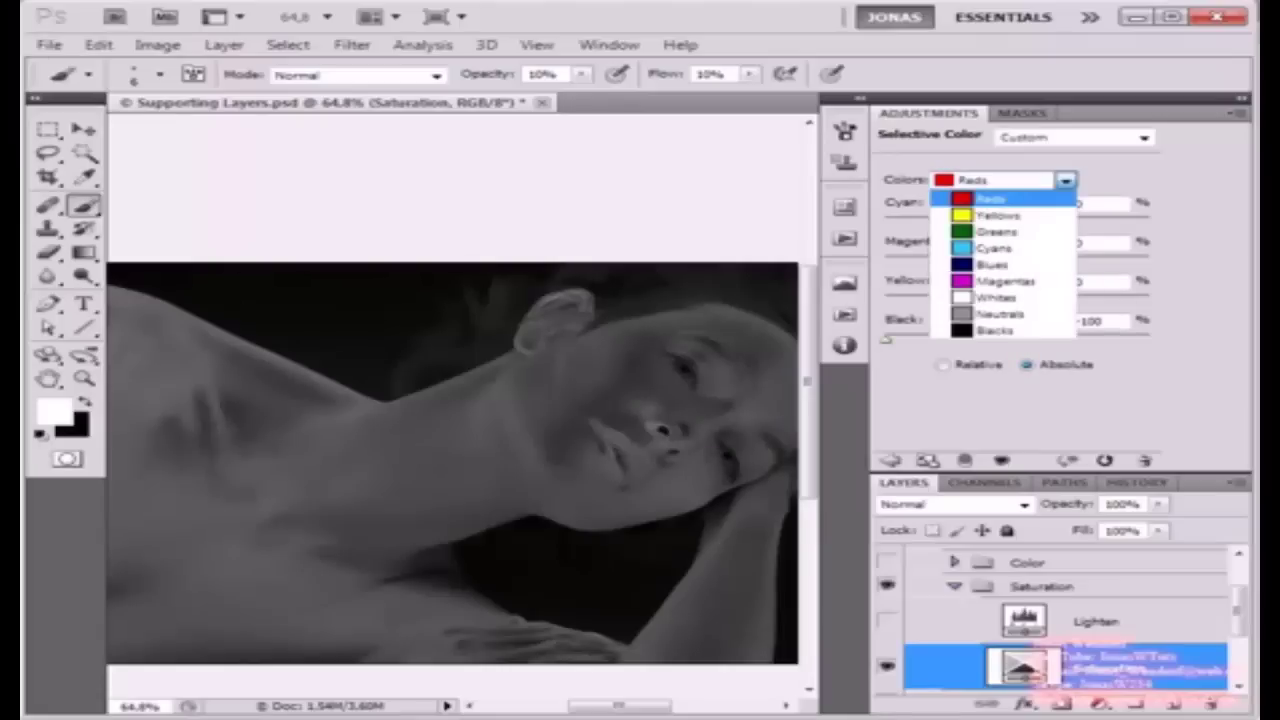
{"action": "left_click", "coordinate": [992, 198]}
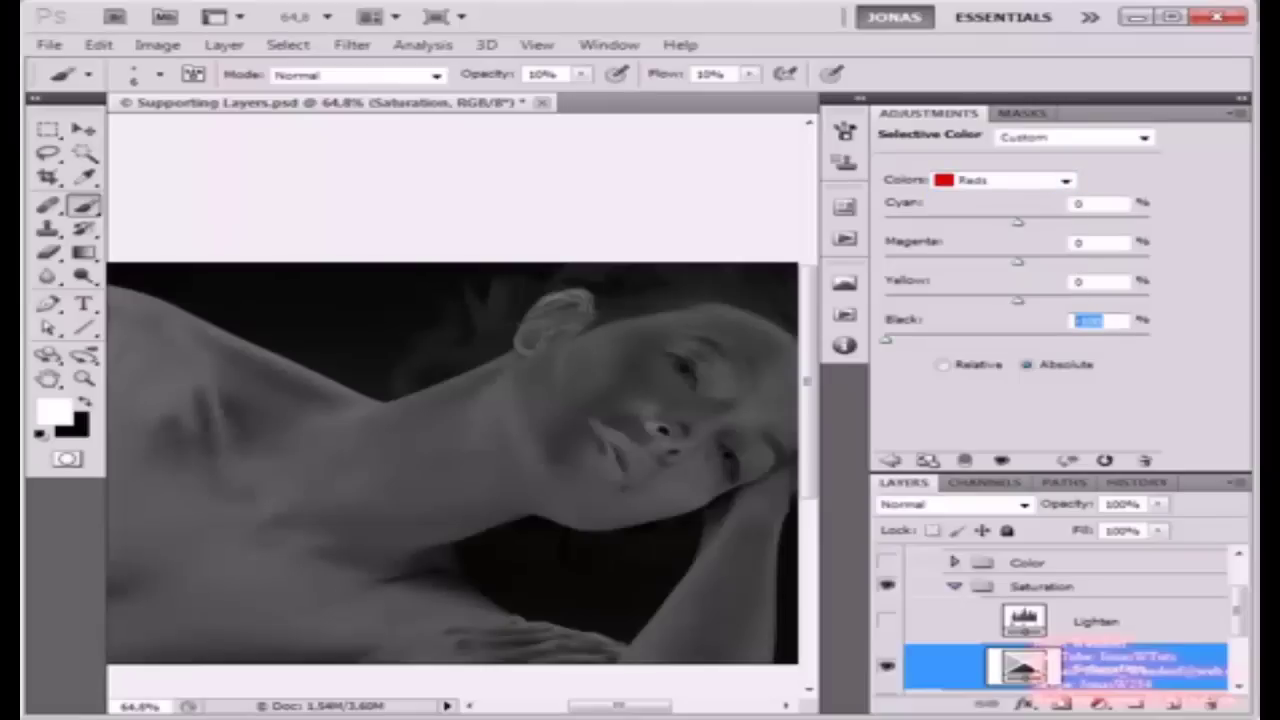
{"action": "left_click", "coordinate": [1065, 181]}
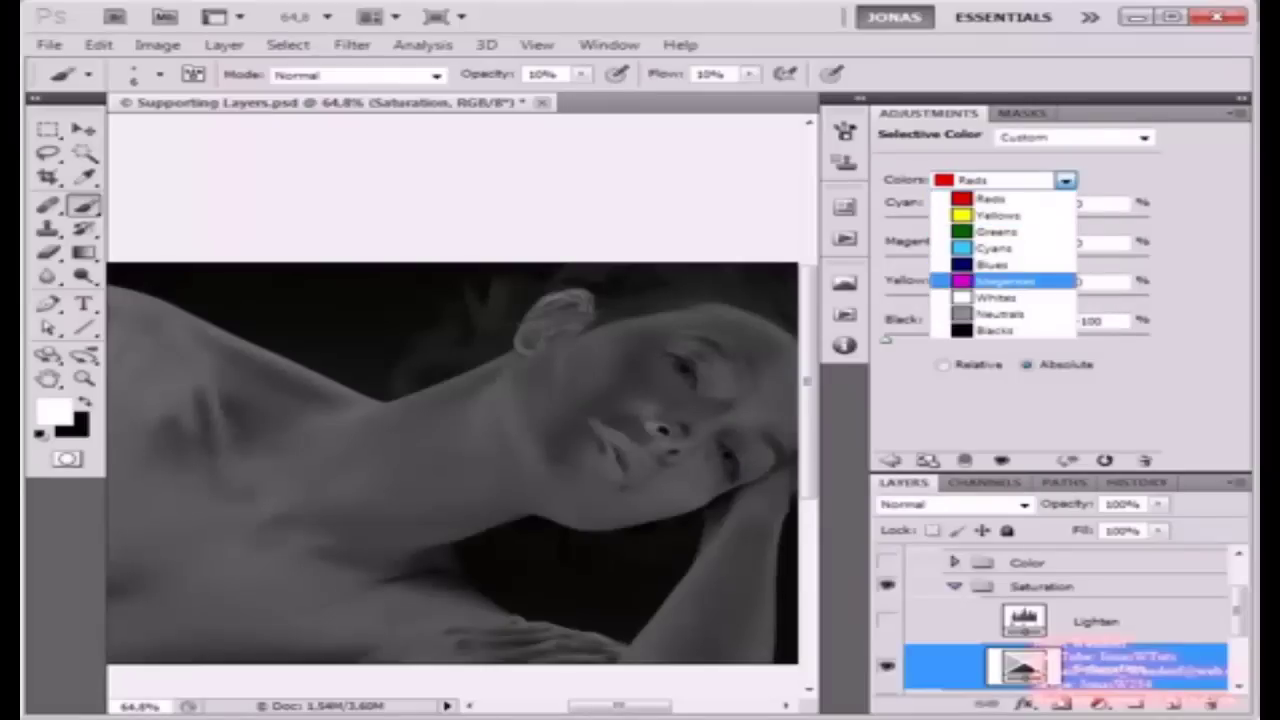
{"action": "left_click", "coordinate": [995, 298]}
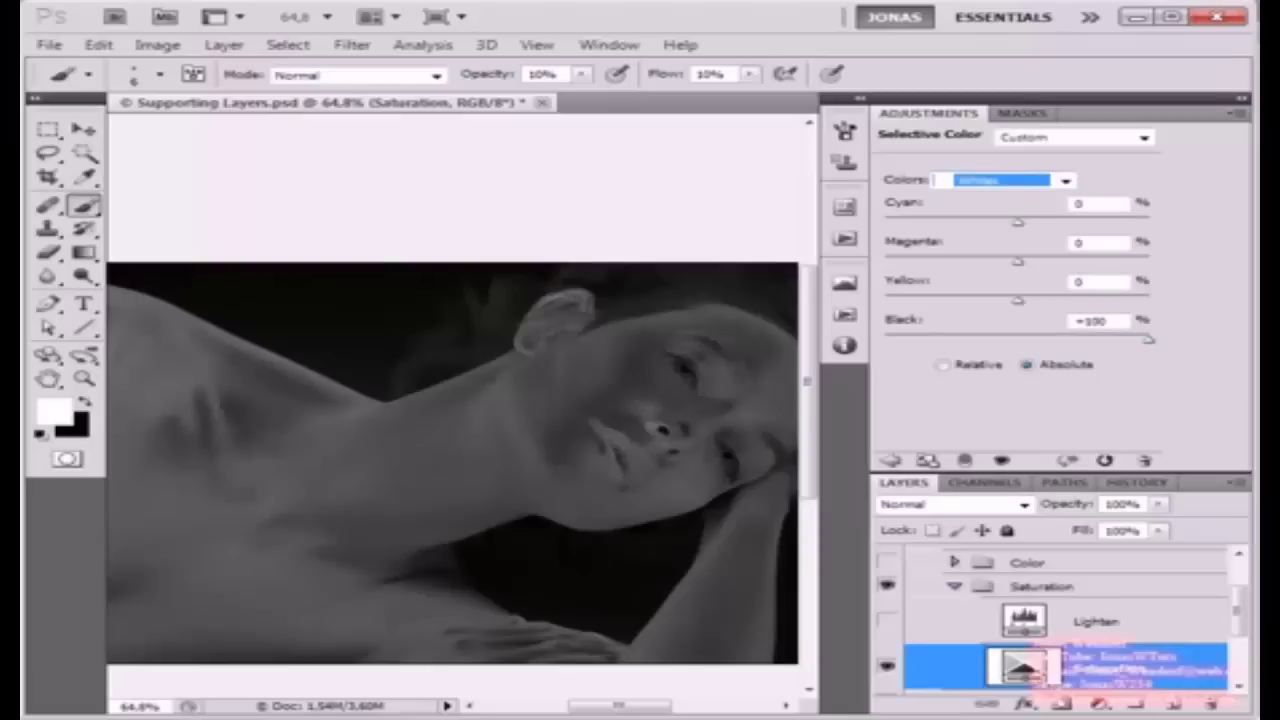
{"action": "left_click", "coordinate": [1065, 181]}
{"action": "left_click", "coordinate": [1065, 181]}
{"action": "scroll", "coordinate": [1003, 181], "scroll_direction": "up", "scroll_amount": 6}
{"action": "left_click", "coordinate": [1065, 181]}
{"action": "left_click", "coordinate": [1000, 313]}
{"action": "scroll", "coordinate": [1003, 181], "scroll_direction": "down", "scroll_amount": 1}
Step: Examine the face, neck and shoulder in the unlightened saturation view using the Hand tool
{"action": "left_click", "coordinate": [48, 379]}
{"action": "left_click_drag", "start_coordinate": [450, 430], "coordinate": [474, 424]}
{"action": "scroll", "coordinate": [480, 445], "scroll_direction": "up", "scroll_amount": 1}
{"action": "scroll", "coordinate": [520, 410], "scroll_direction": "up", "scroll_amount": 2}
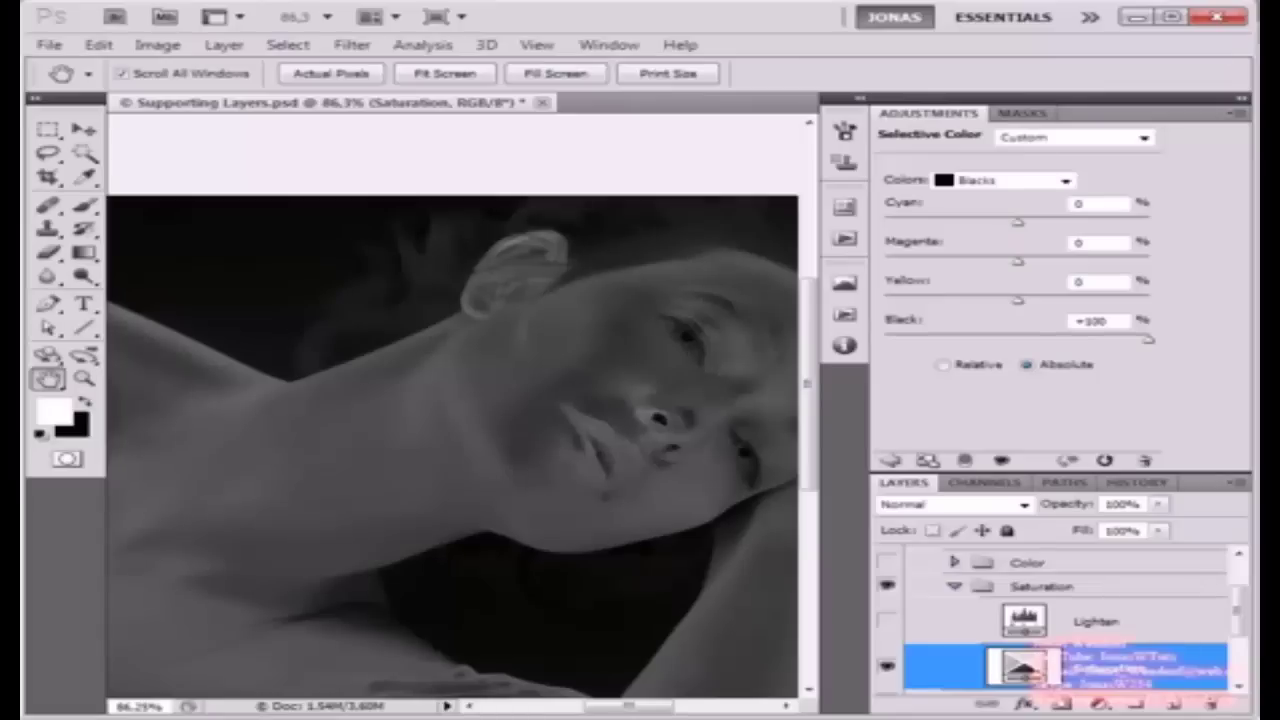
{"action": "left_click_drag", "start_coordinate": [480, 420], "coordinate": [523, 395]}
{"action": "scroll", "coordinate": [654, 478], "scroll_direction": "down", "scroll_amount": 3}
{"action": "left_click_drag", "start_coordinate": [654, 478], "coordinate": [612, 484]}
Step: Turn the Lighten levels layer on and compare the saturation view repeatedly with and without it, leaving it visible
{"action": "left_click", "coordinate": [1098, 622]}
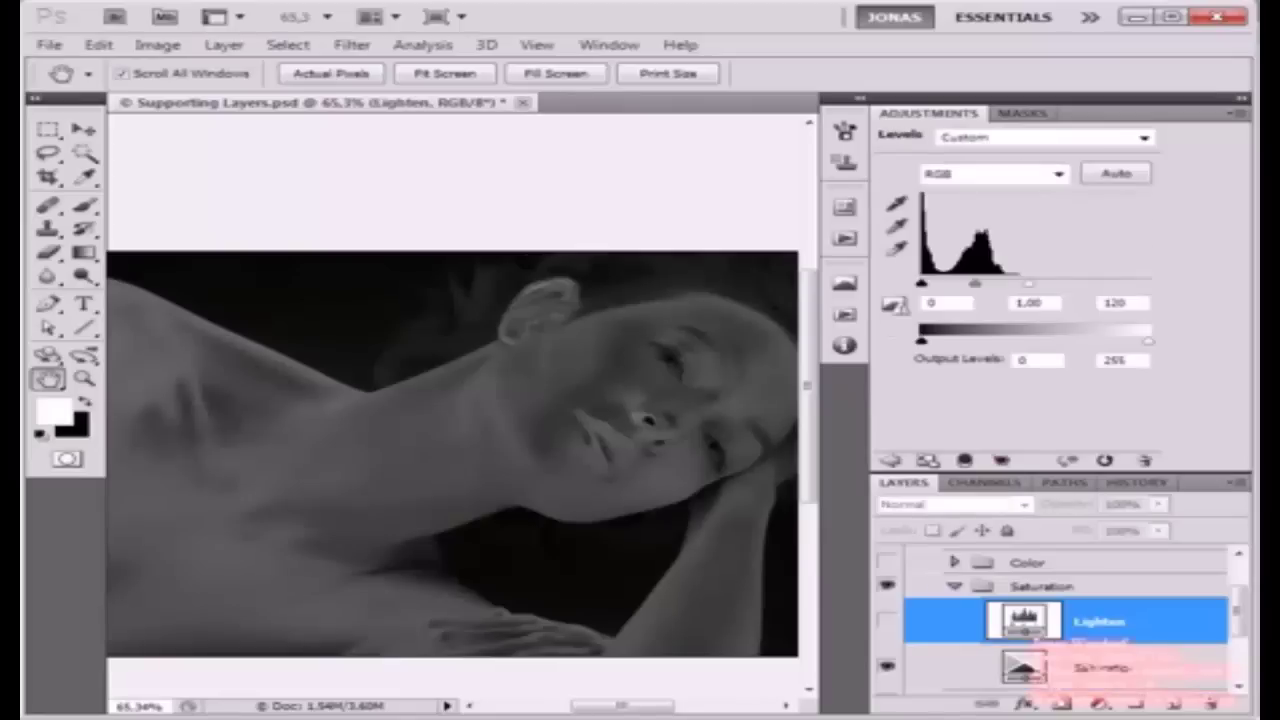
{"action": "left_click", "coordinate": [887, 620]}
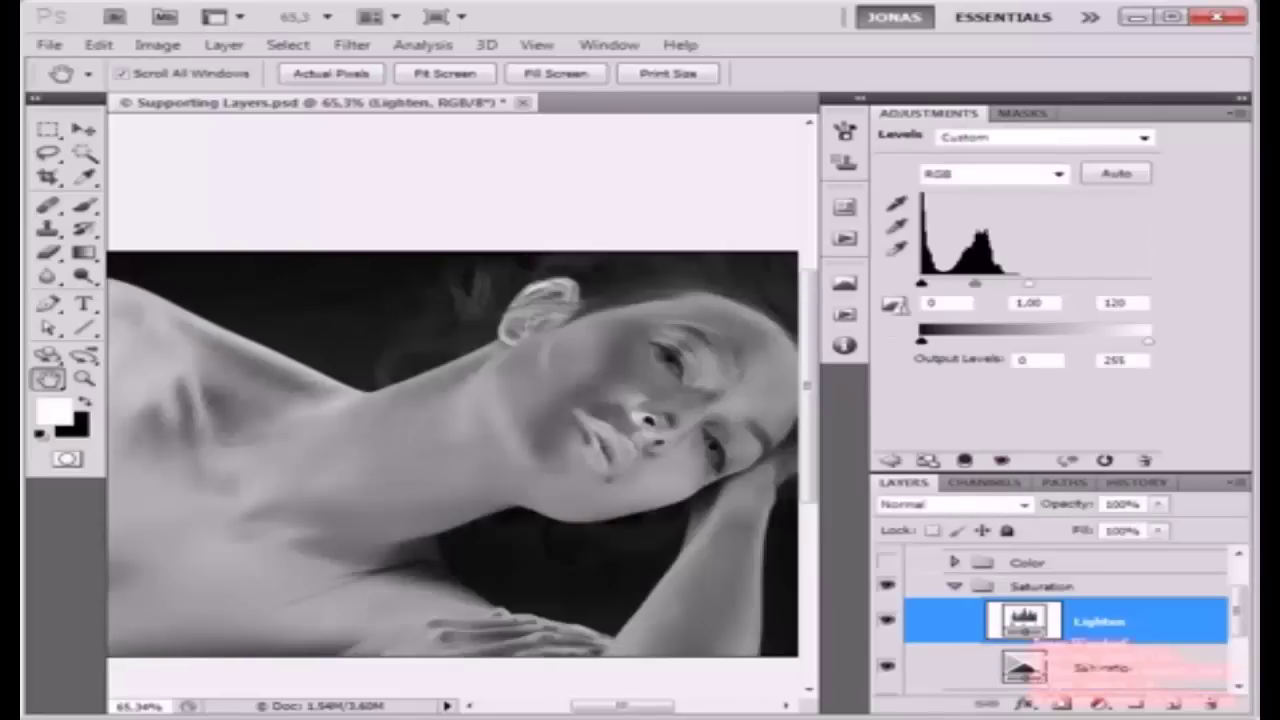
{"action": "mouse_move", "coordinate": [520, 430]}
{"action": "left_mouse_down"}
{"action": "mouse_move", "coordinate": [566, 427]}
{"action": "mouse_move", "coordinate": [510, 430]}
{"action": "left_mouse_up"}
{"action": "left_click", "coordinate": [887, 620]}
{"action": "left_click", "coordinate": [887, 620]}
{"action": "left_click", "coordinate": [887, 620]}
{"action": "left_click", "coordinate": [887, 620]}
{"action": "left_click", "coordinate": [887, 620]}
{"action": "left_click", "coordinate": [887, 620]}
Step: Collapse the Saturation group and add a layer named Saturation in Saturation blend mode directly above the dodge & burn layer
{"action": "left_click", "coordinate": [954, 587]}
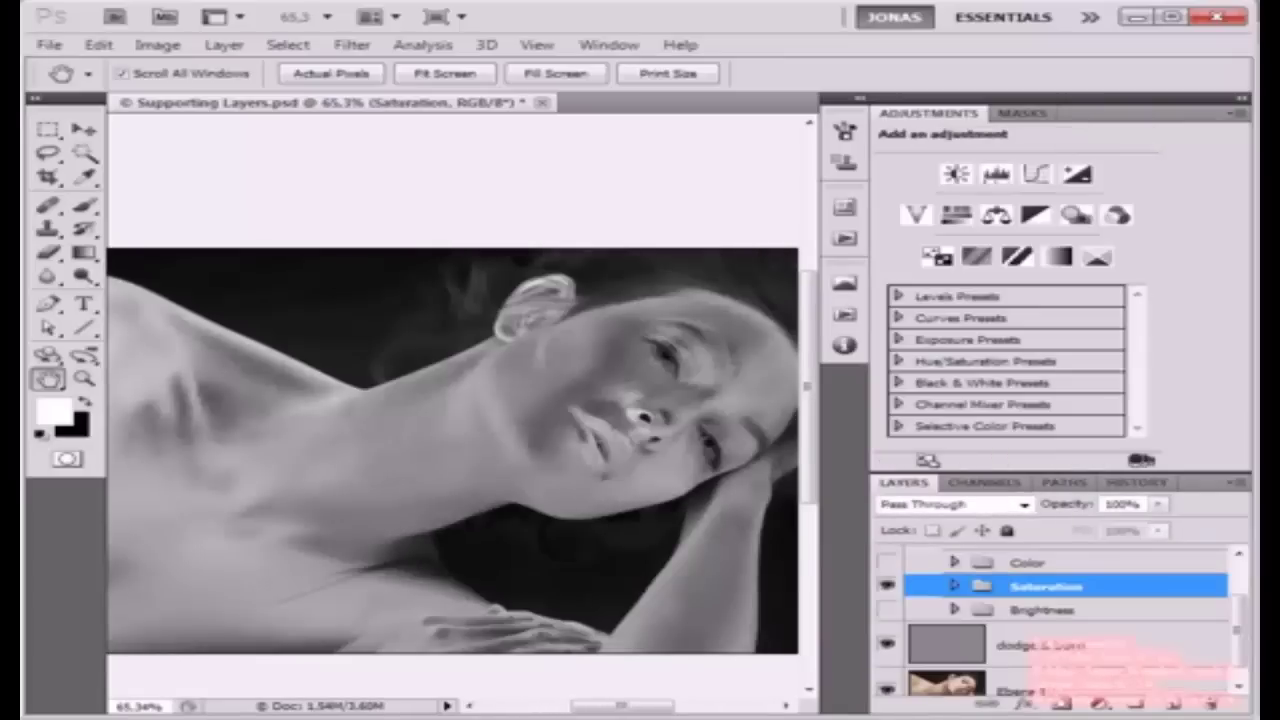
{"action": "left_click", "coordinate": [1040, 645]}
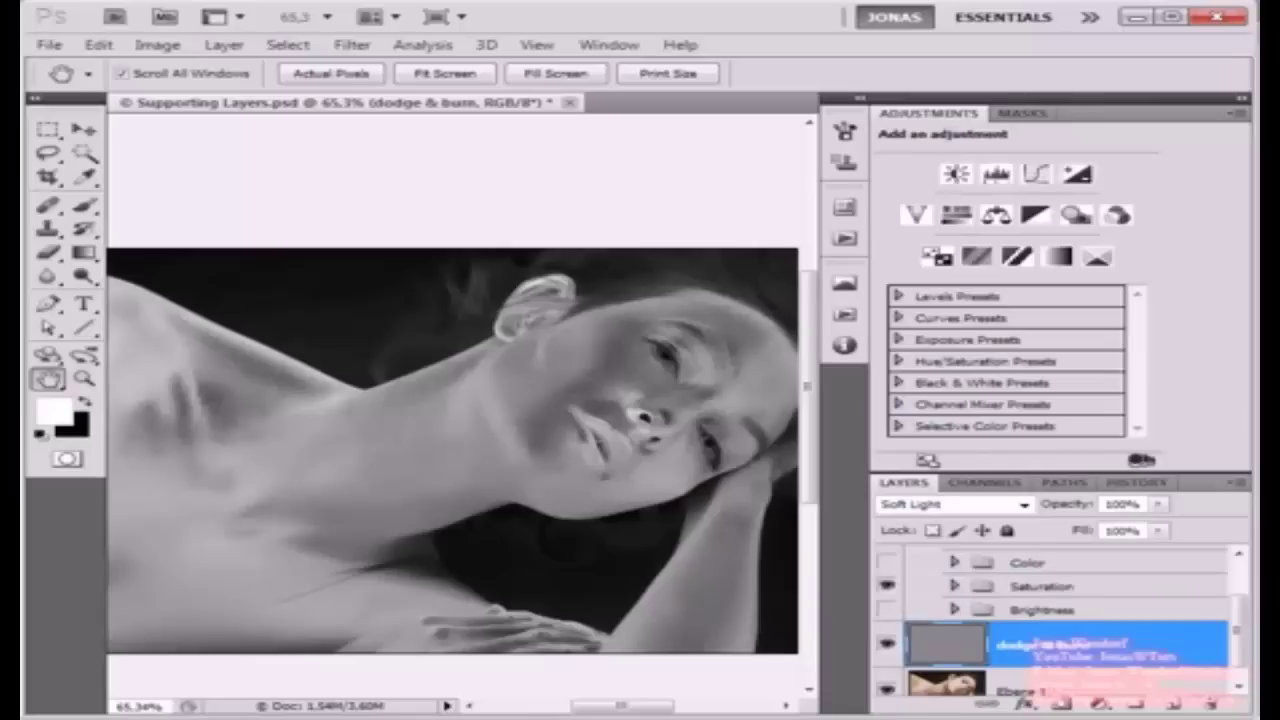
{"action": "scroll", "coordinate": [655, 510], "scroll_direction": "up", "scroll_amount": 1}
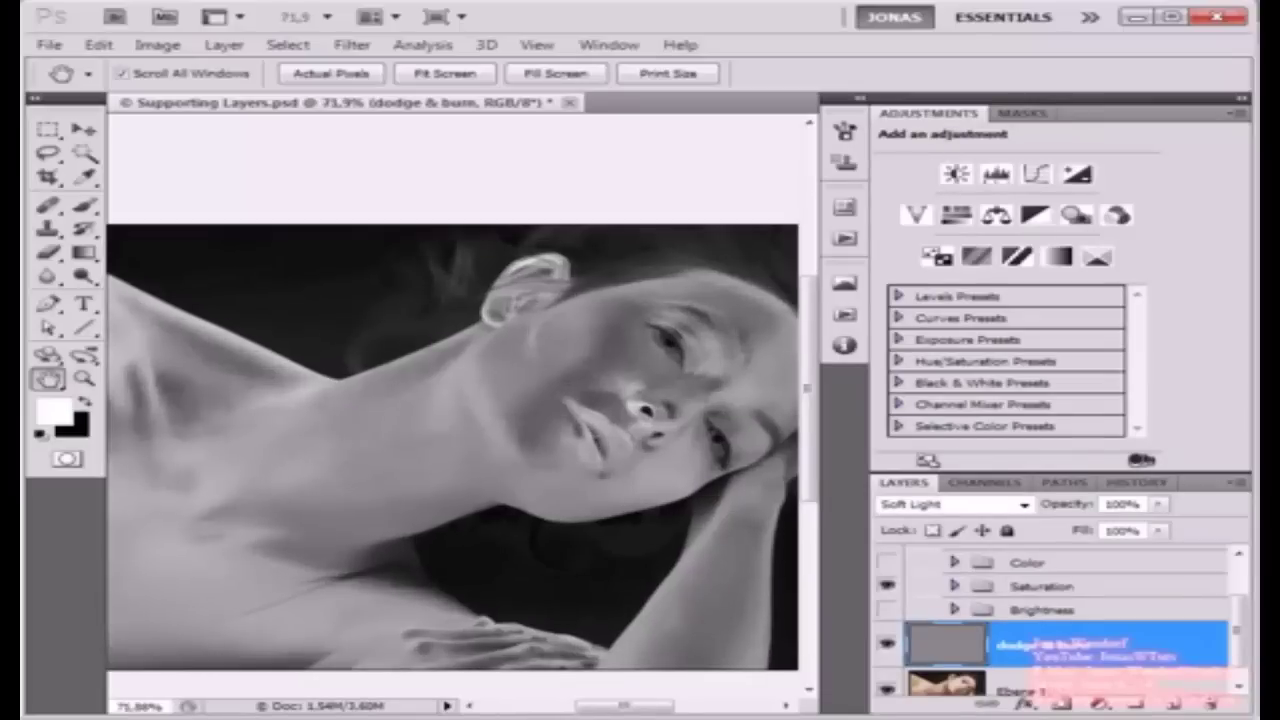
{"action": "left_click_drag", "start_coordinate": [655, 510], "coordinate": [730, 510]}
{"action": "scroll", "coordinate": [453, 450], "scroll_direction": "down", "scroll_amount": 2}
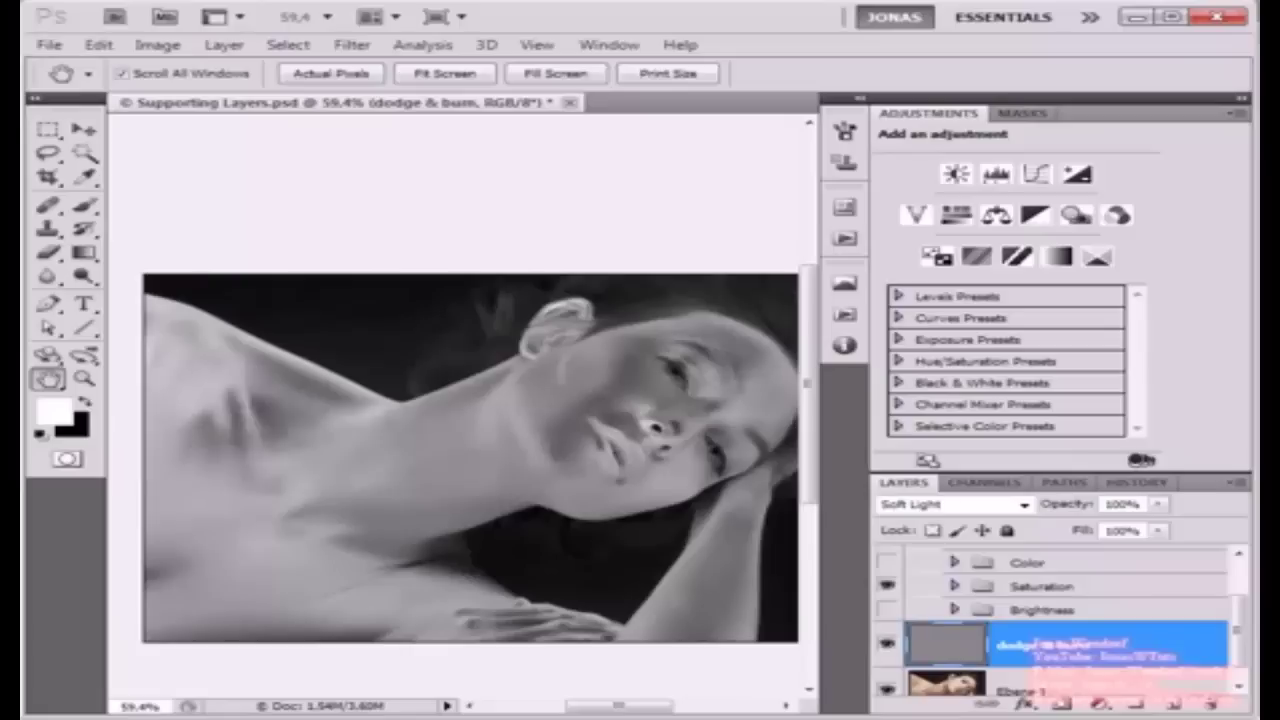
{"action": "key", "text": "ctrl+shift+n"}
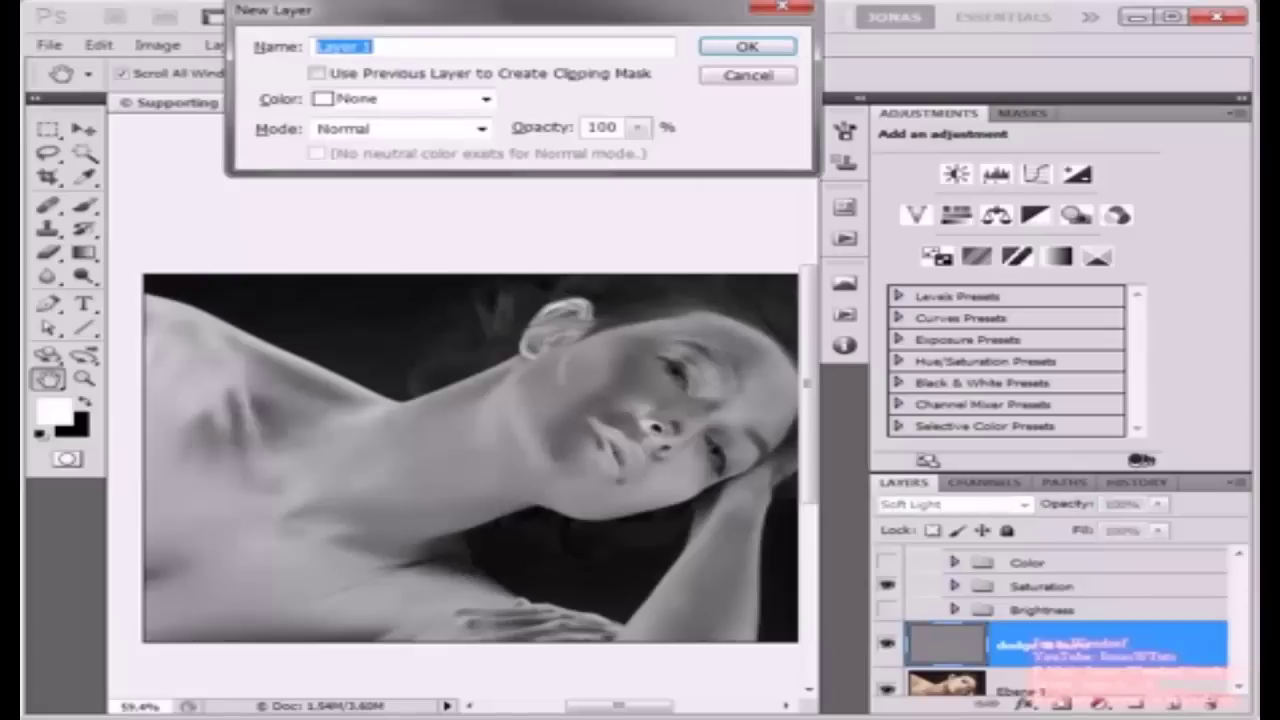
{"action": "type", "text": "Sat"}
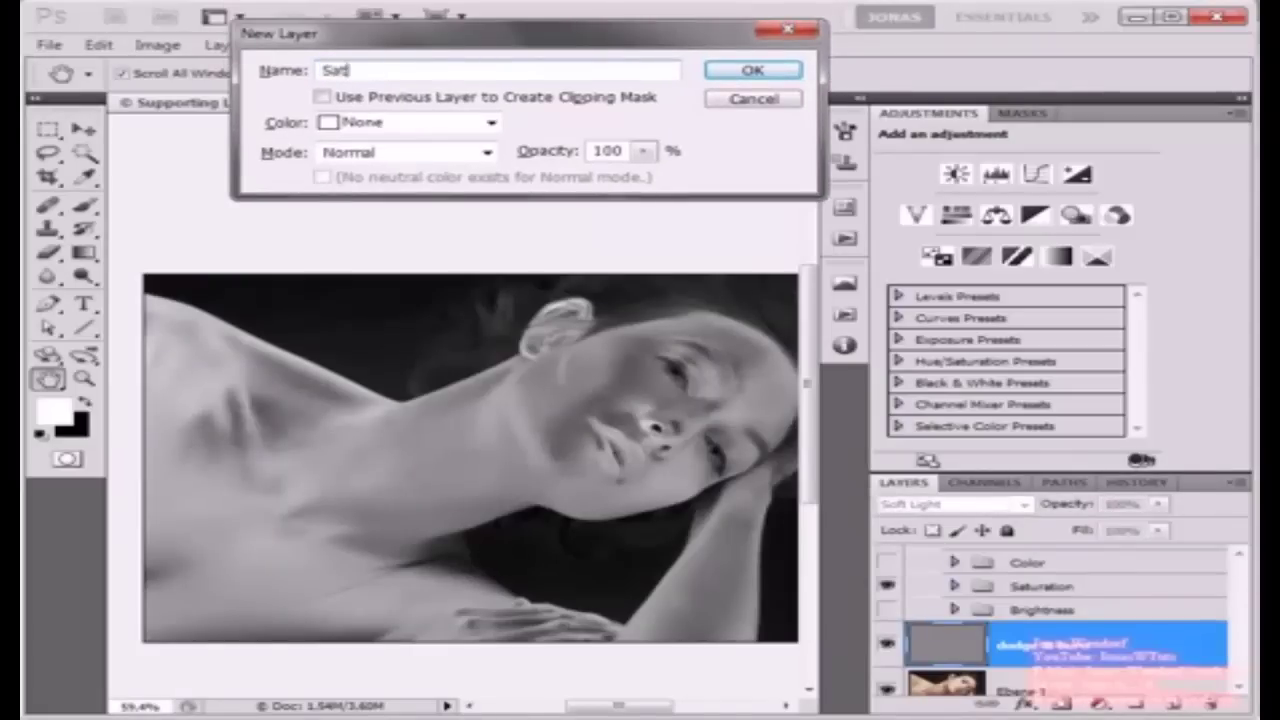
{"action": "type", "text": "uration"}
{"action": "left_click", "coordinate": [487, 153]}
{"action": "left_click", "coordinate": [362, 651]}
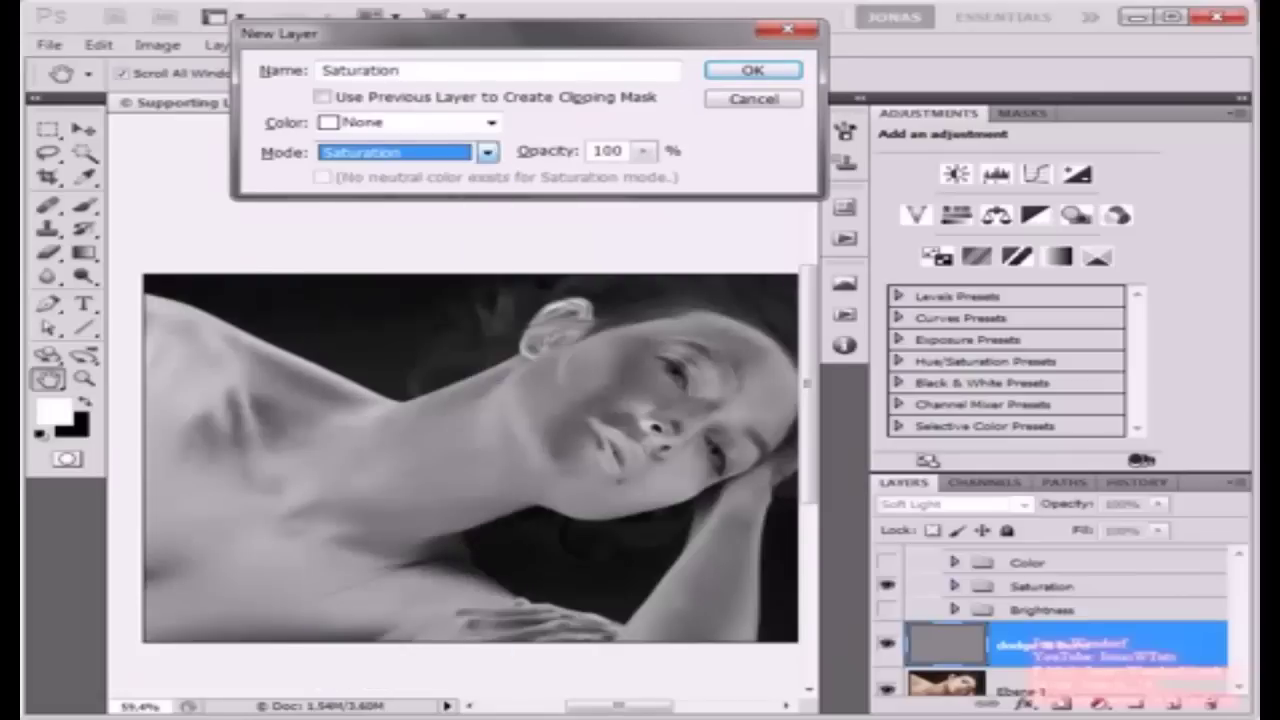
{"action": "key", "text": "Return"}
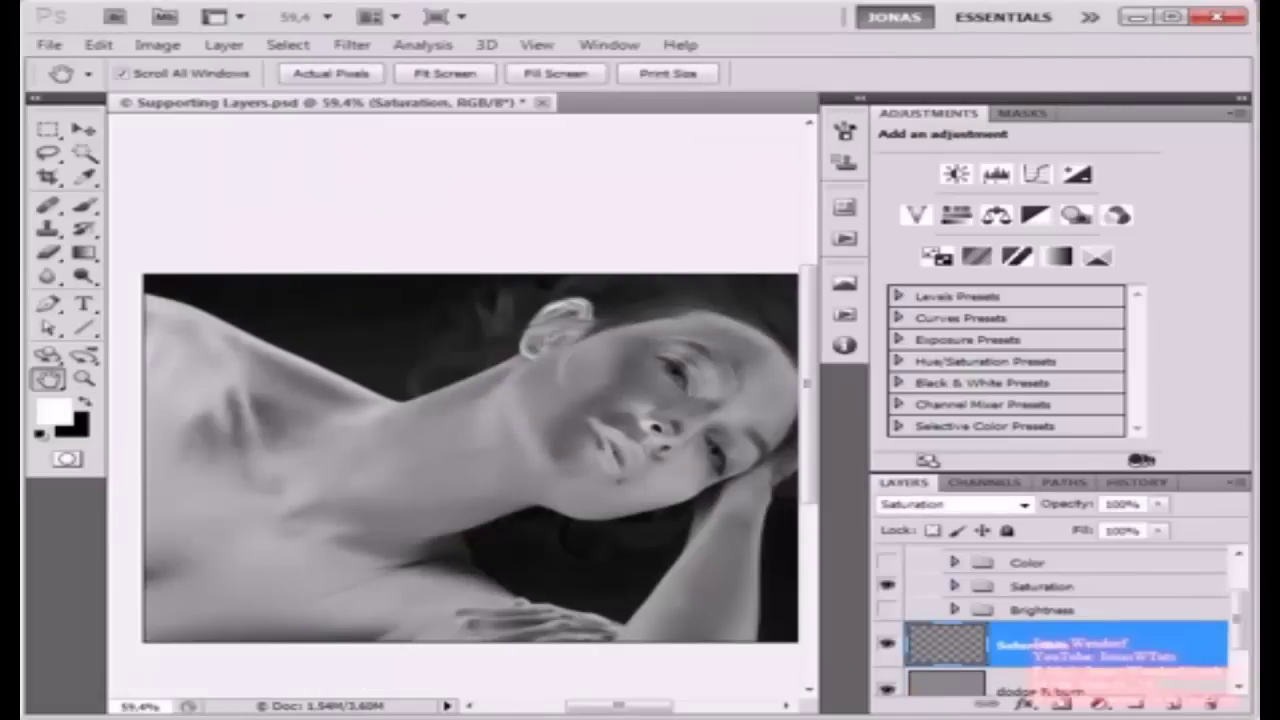
Step: Check the foreground colour's saturation and brightness values in the colour picker and keep pure white
{"action": "left_click", "coordinate": [53, 410]}
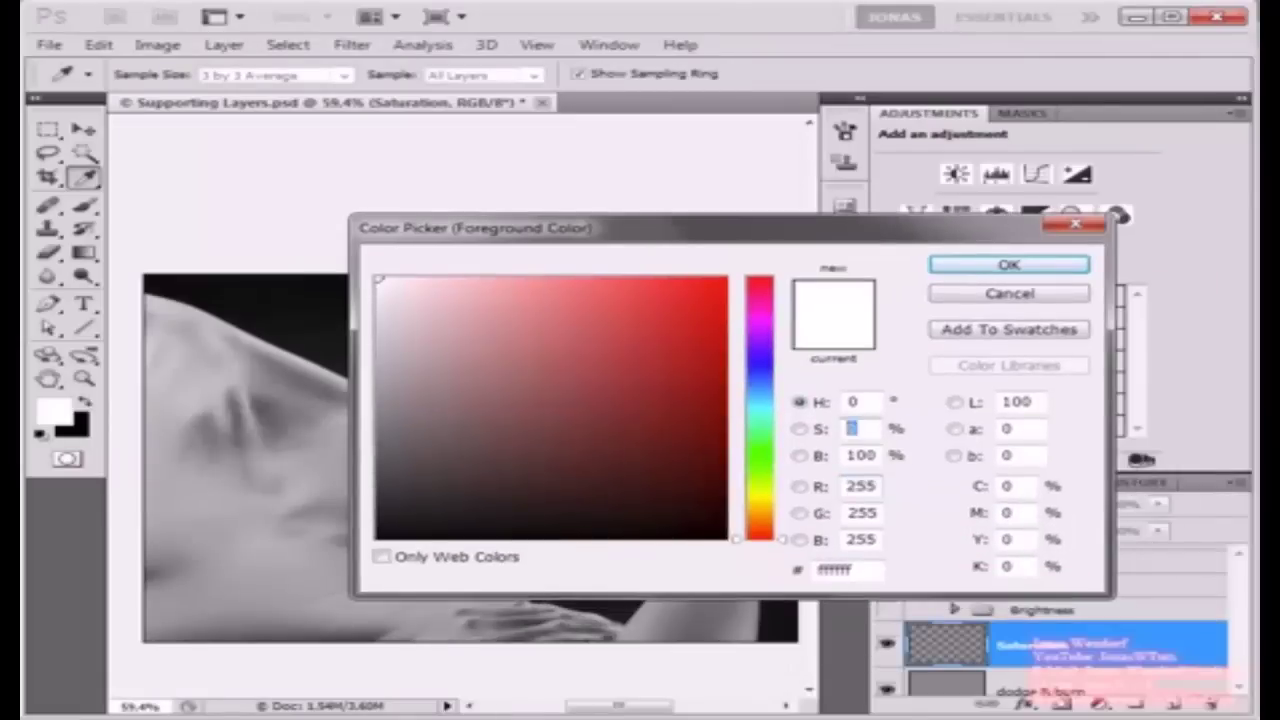
{"action": "key", "text": "Return"}
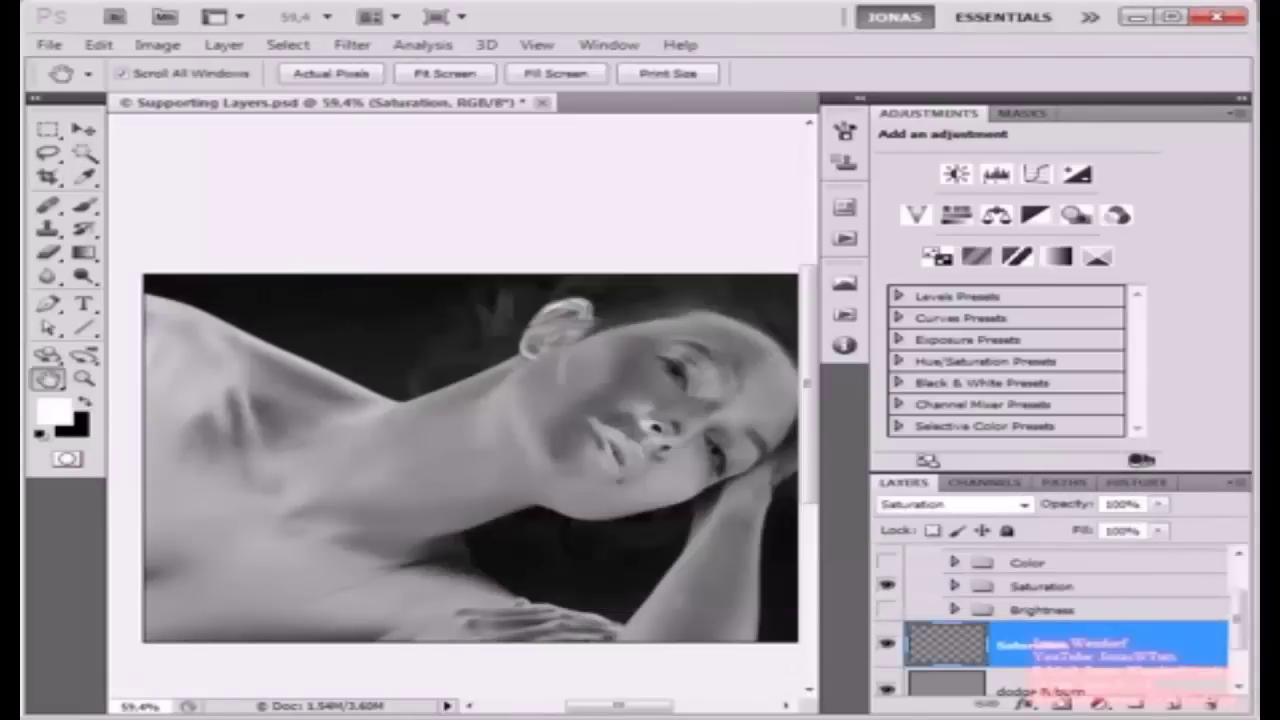
Step: Bring black to the foreground and change it to pure red with 100% saturation and 100% brightness, keeping white as the background colour
{"action": "key", "text": "x"}
{"action": "left_click", "coordinate": [53, 410]}
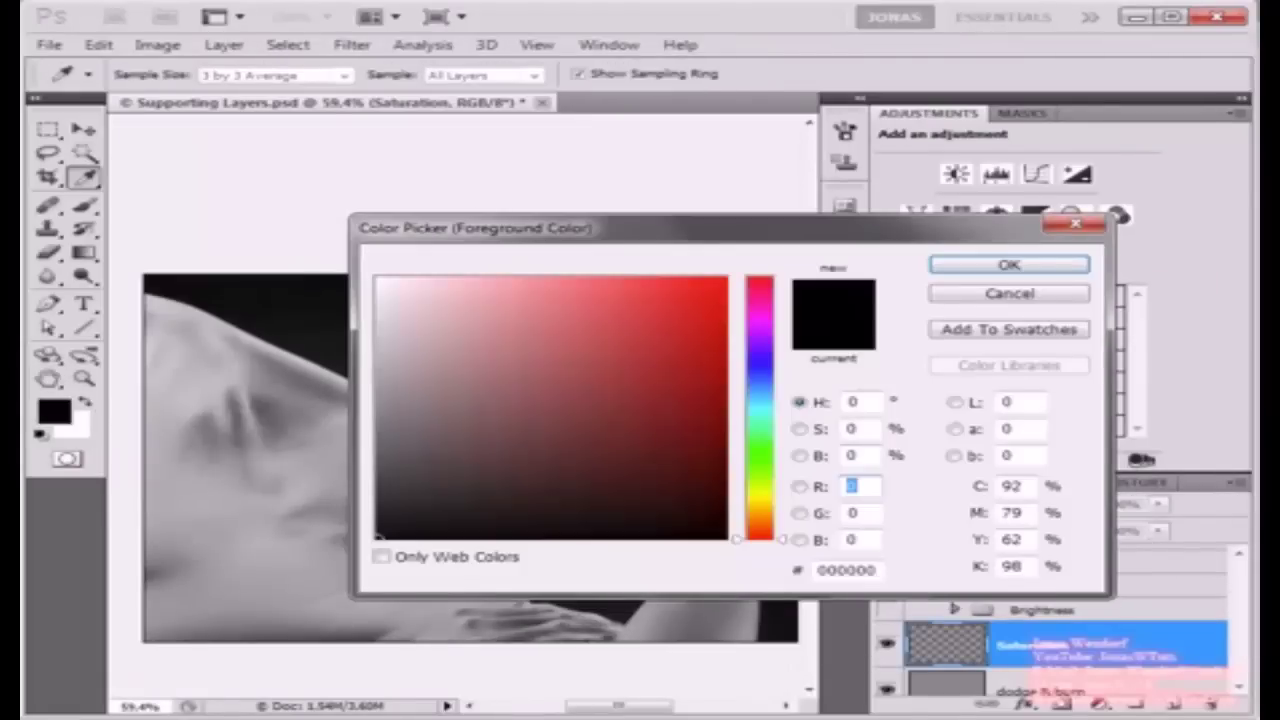
{"action": "double_click", "coordinate": [853, 429]}
{"action": "type", "text": "100"}
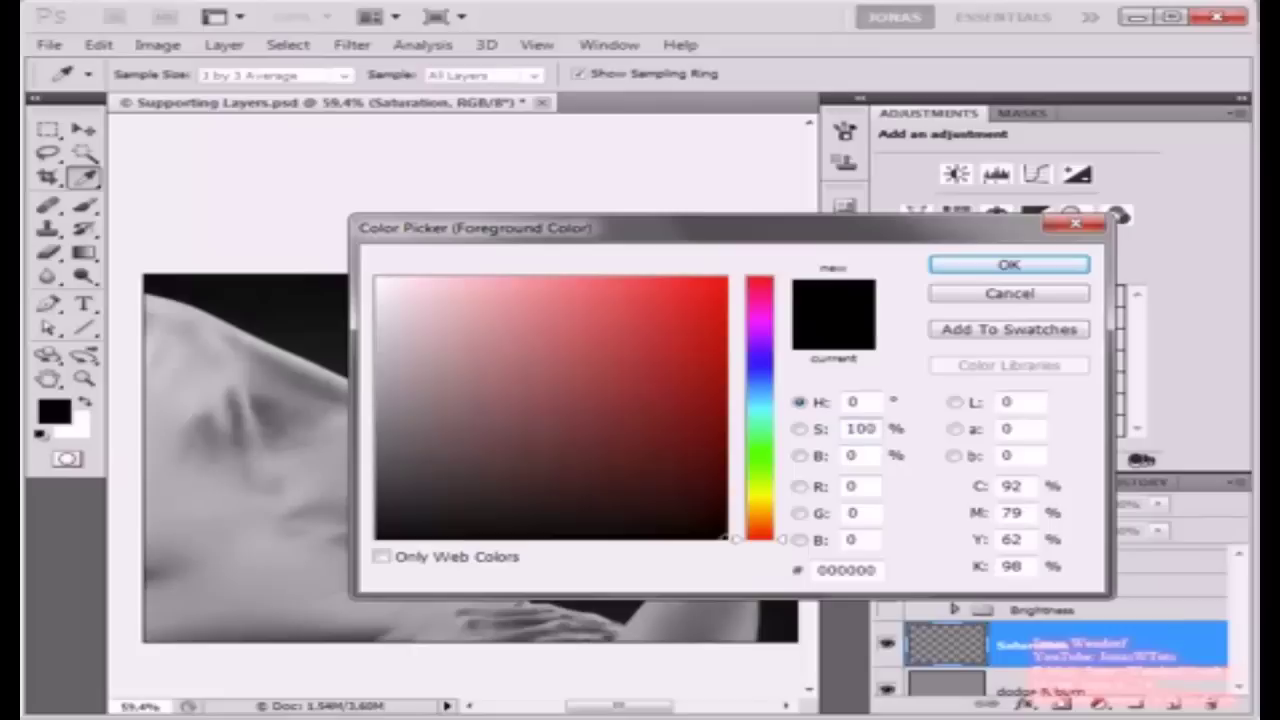
{"action": "key", "text": "Tab"}
{"action": "type", "text": "100"}
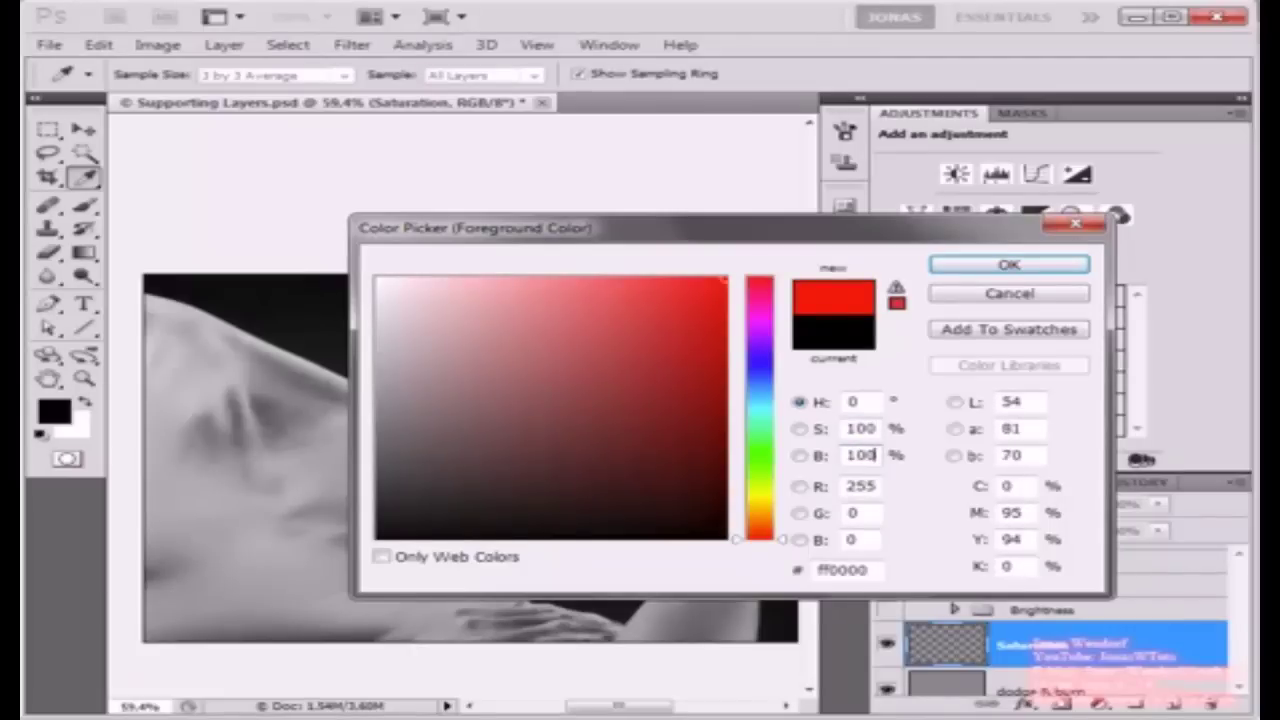
{"action": "key", "text": "Return"}
Step: Paint red with the Brush at 10% opacity and 10% flow over the undersaturated dark patch on the cheek beside the mouth
{"action": "key", "text": "h"}
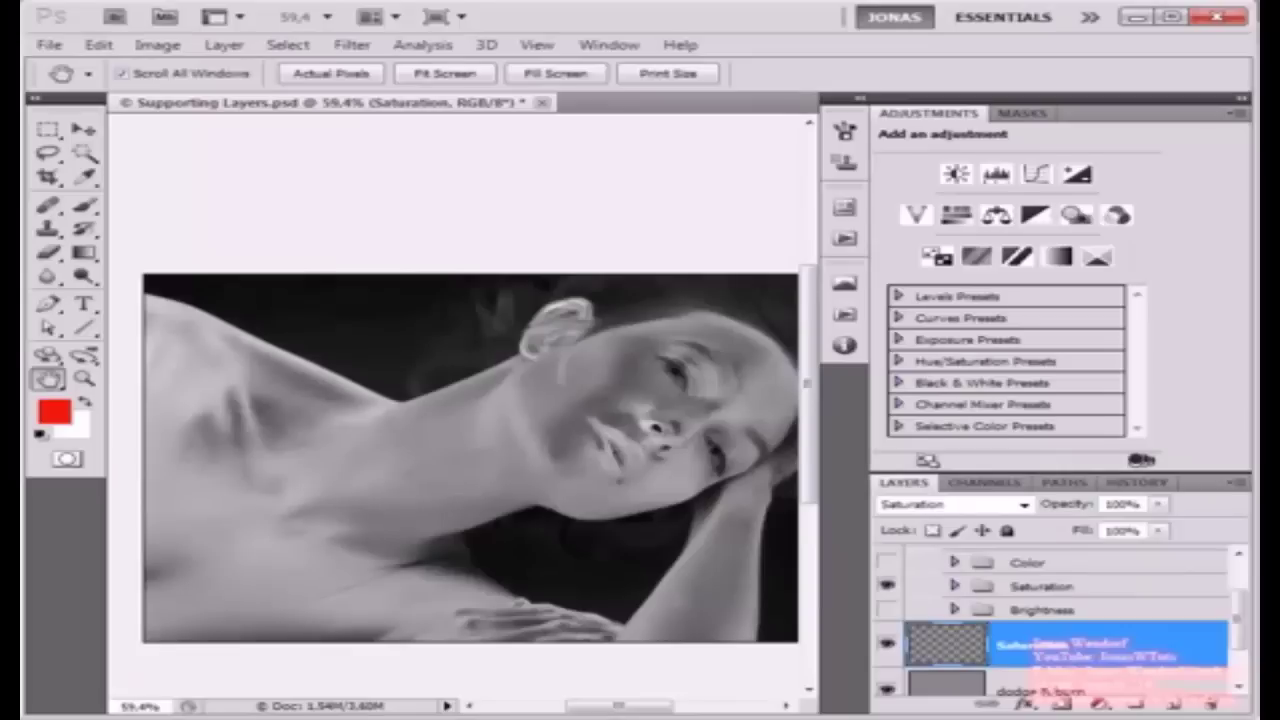
{"action": "scroll", "coordinate": [555, 449], "scroll_direction": "up", "scroll_amount": 2}
{"action": "scroll", "coordinate": [680, 466], "scroll_direction": "up", "scroll_amount": 2}
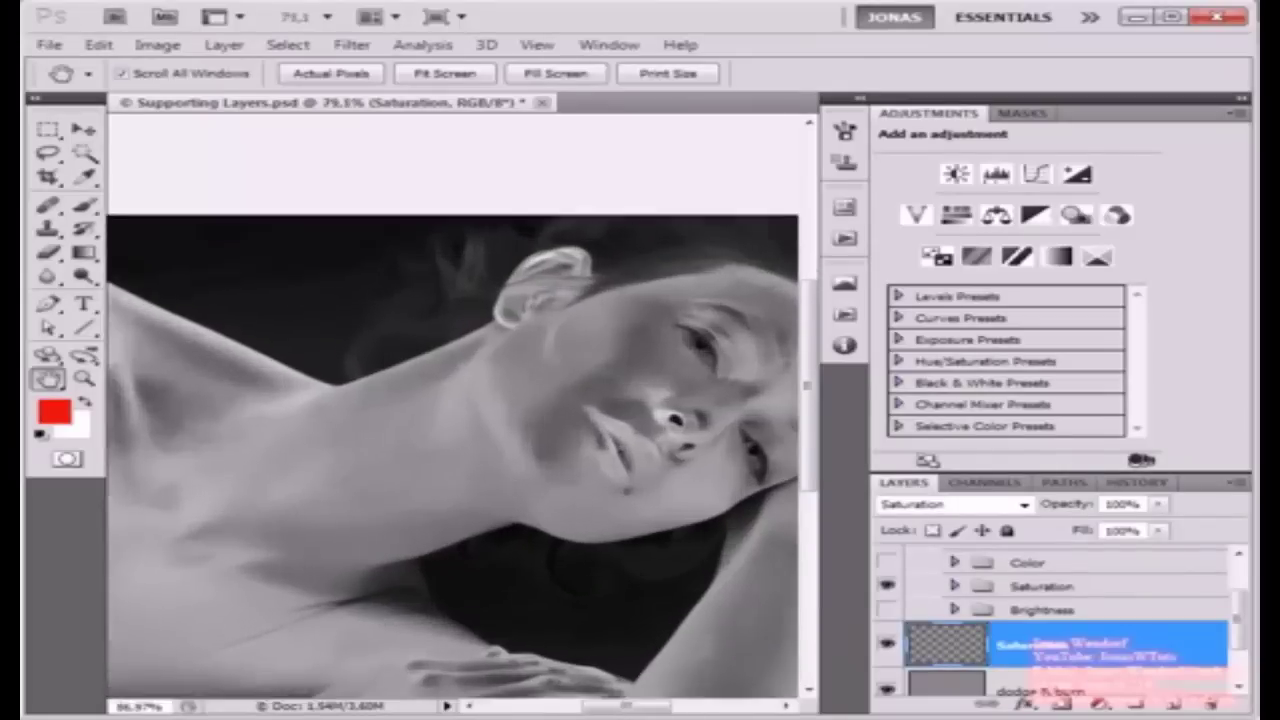
{"action": "left_click_drag", "start_coordinate": [683, 466], "coordinate": [622, 453]}
{"action": "scroll", "coordinate": [624, 453], "scroll_direction": "up", "scroll_amount": 2}
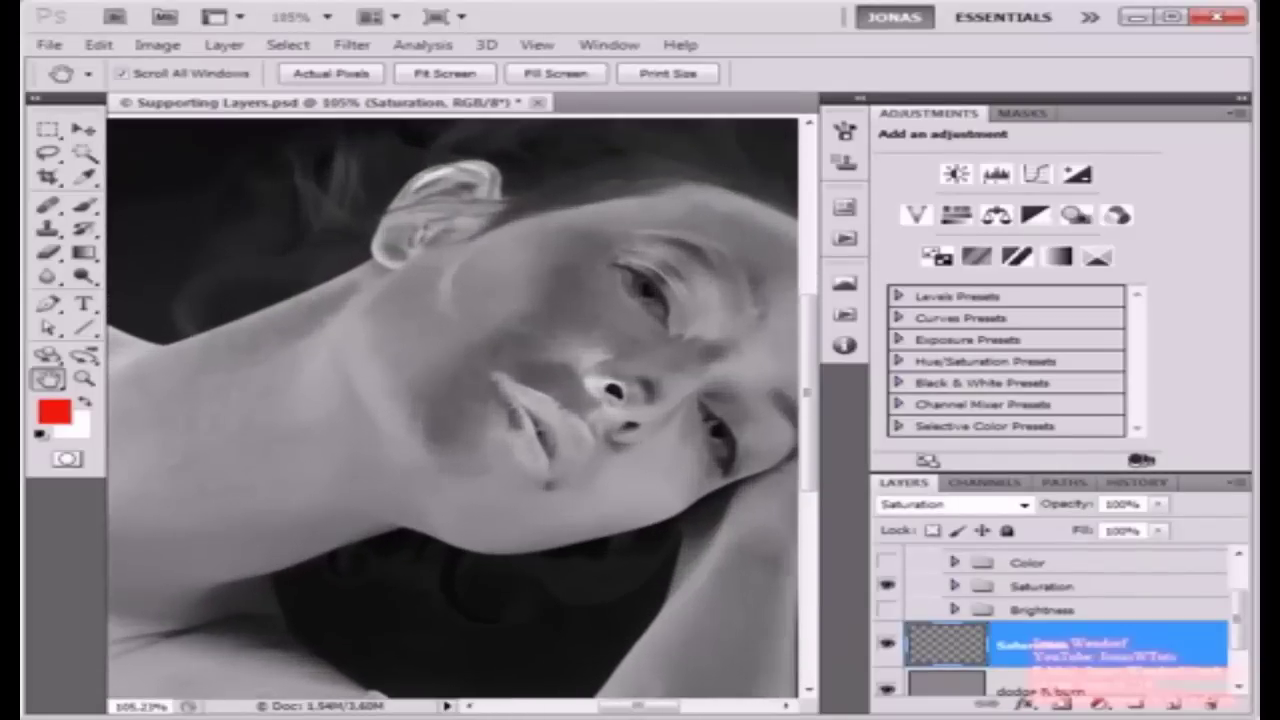
{"action": "left_click", "coordinate": [84, 205]}
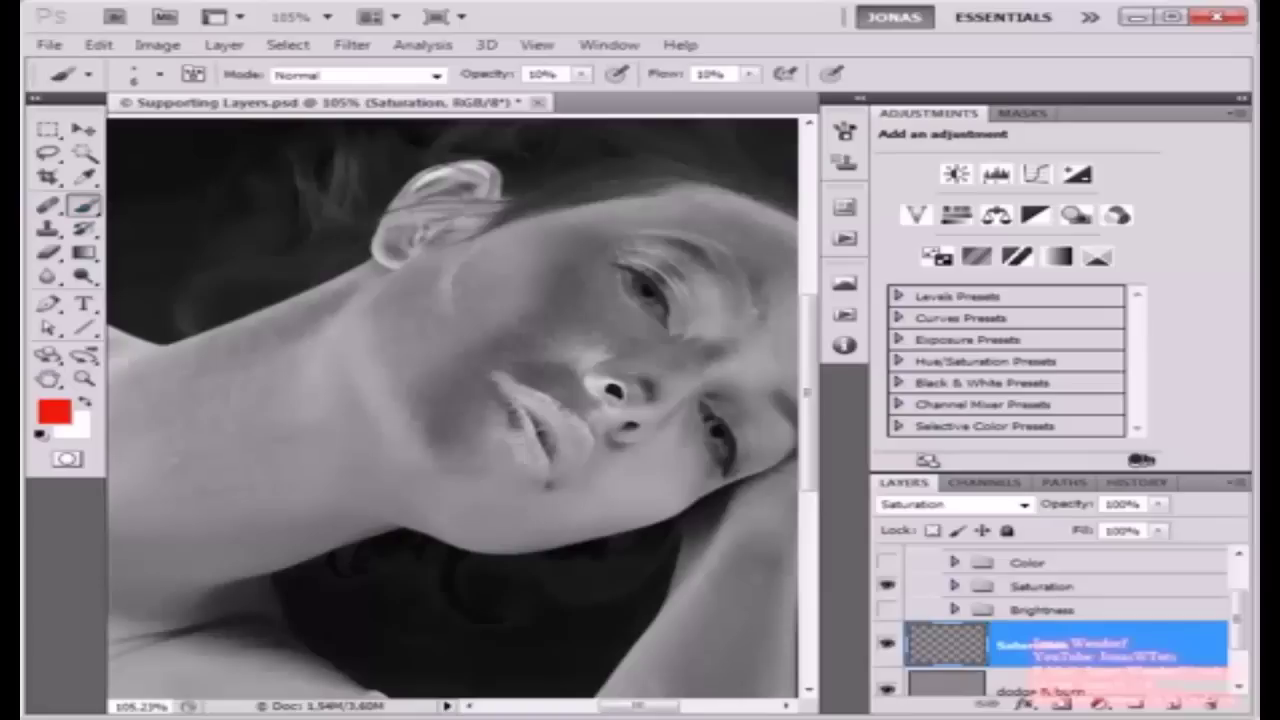
{"action": "mouse_move", "coordinate": [456, 440]}
{"action": "left_mouse_down"}
{"action": "mouse_move", "coordinate": [490, 436]}
{"action": "mouse_move", "coordinate": [440, 442]}
{"action": "left_mouse_up"}
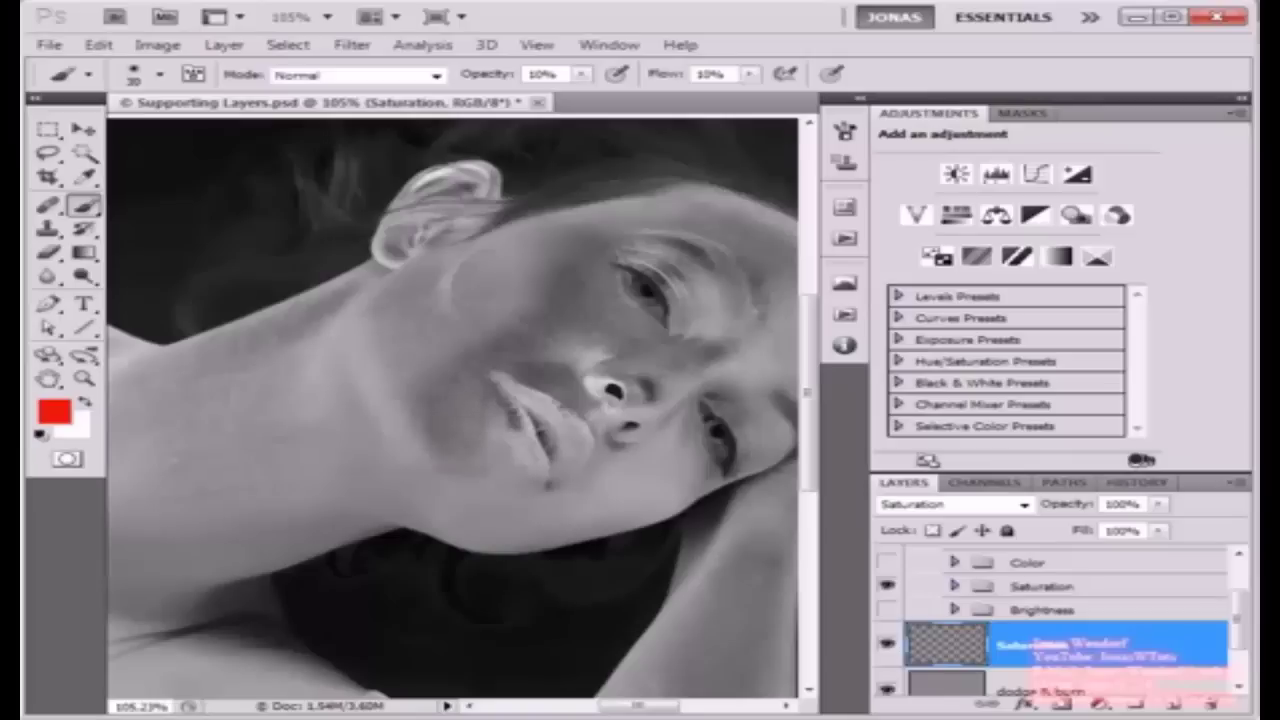
{"action": "left_click_drag", "start_coordinate": [443, 424], "coordinate": [432, 424]}
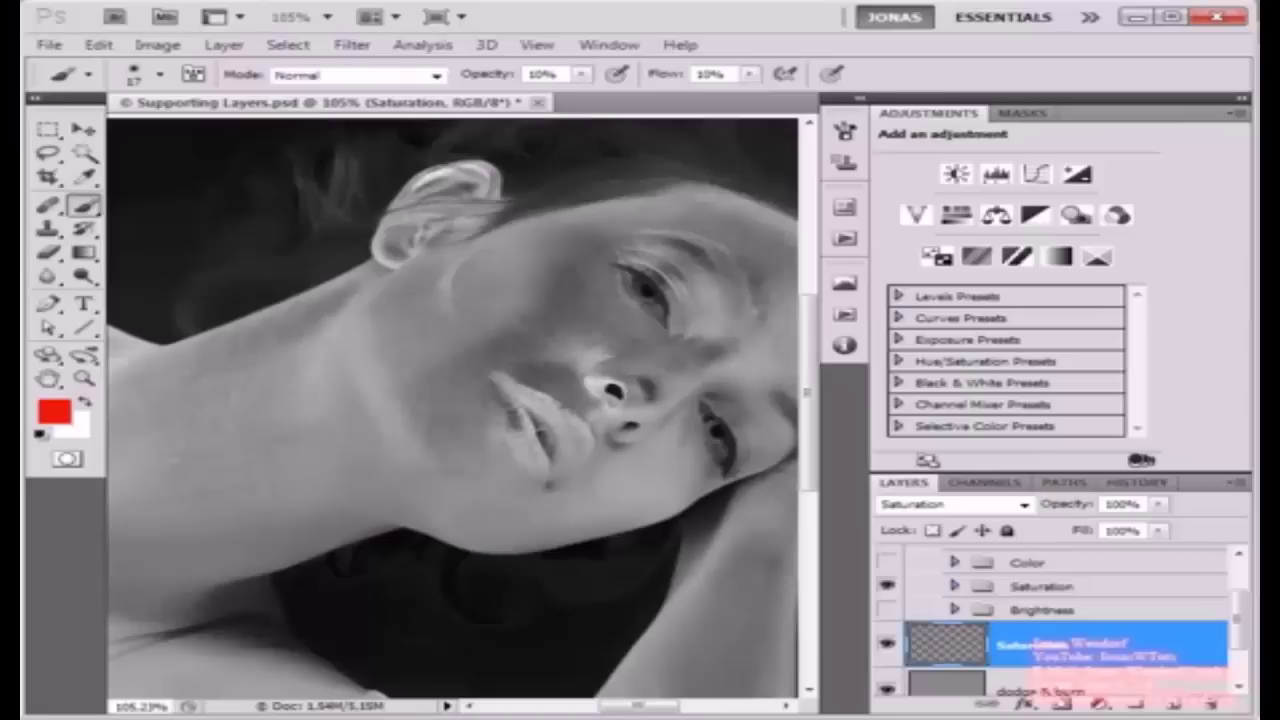
Step: Paint white with a smaller brush of about 17 to 20 px over the oversaturated bright spots on the cheek and jaw
{"action": "key", "text": "bracketleft"}
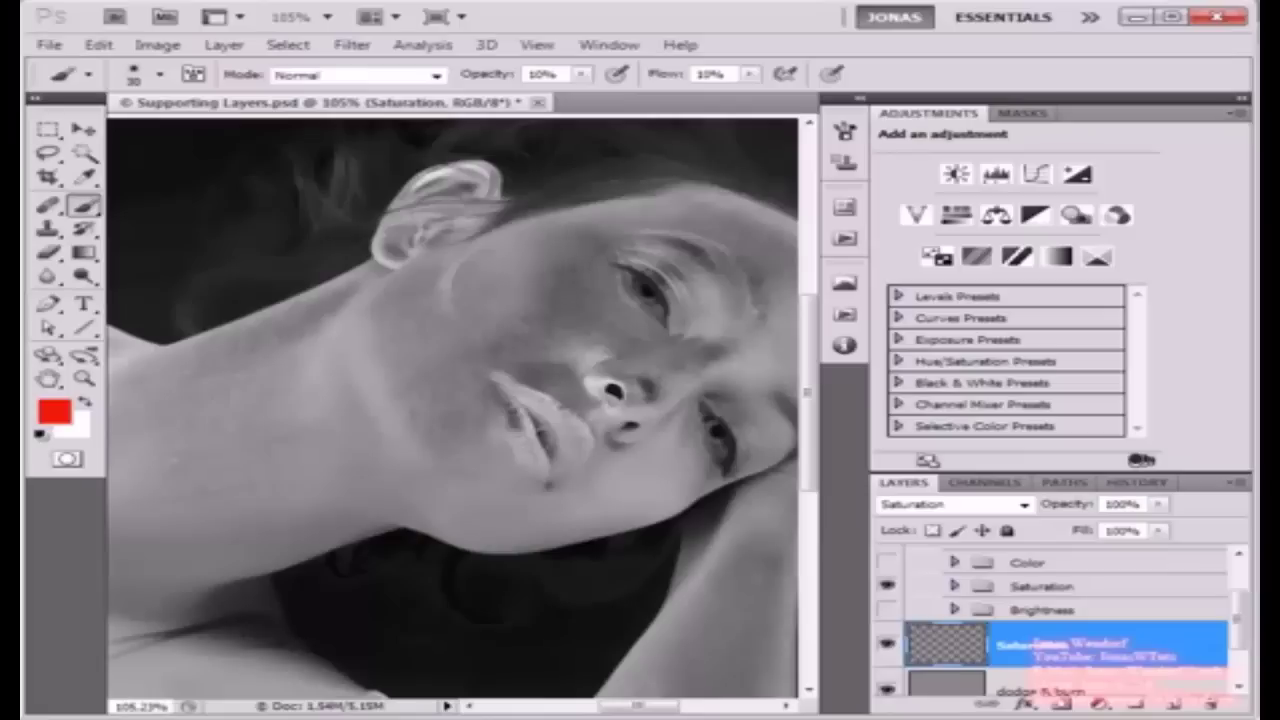
{"action": "key", "text": "bracketleft"}
{"action": "key", "text": "bracketleft"}
{"action": "key", "text": "x"}
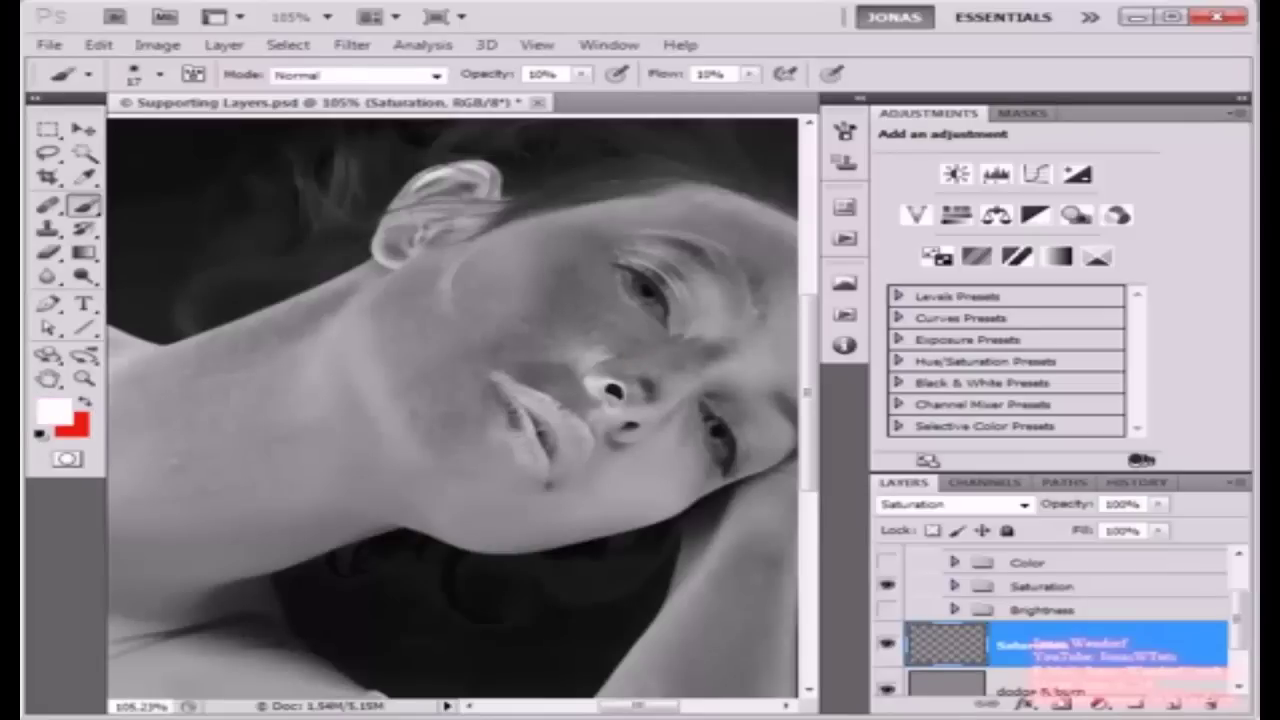
{"action": "key", "text": "bracketright"}
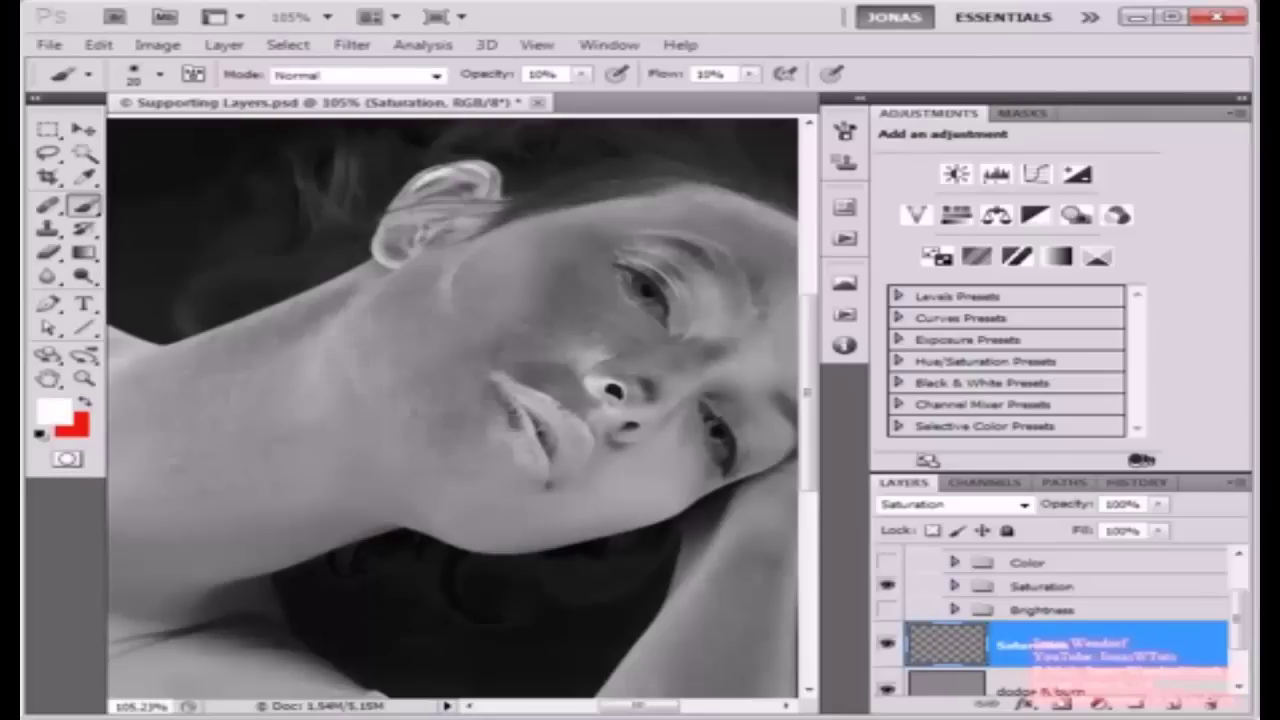
{"action": "key", "text": "bracketright"}
Step: Blend the cheek and jaw saturation by alternating red and white strokes with a brush of about 23 to 27 px
{"action": "key", "text": "x"}
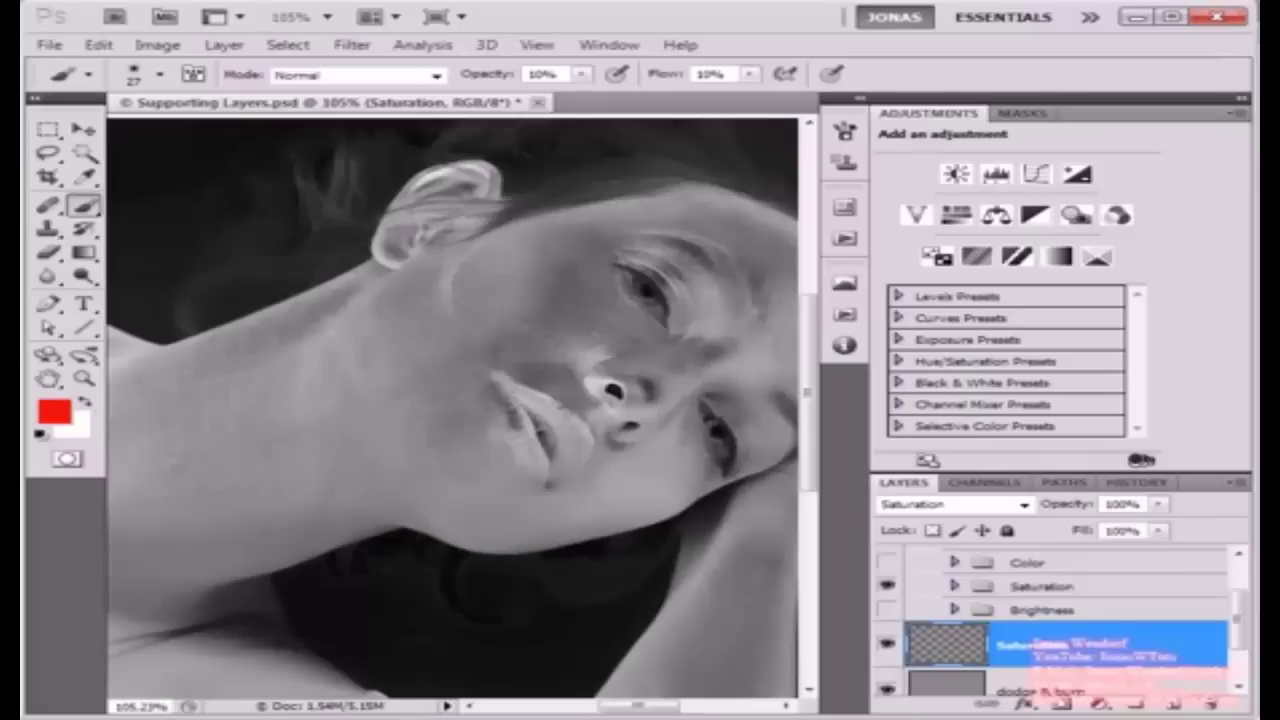
{"action": "key", "text": "x"}
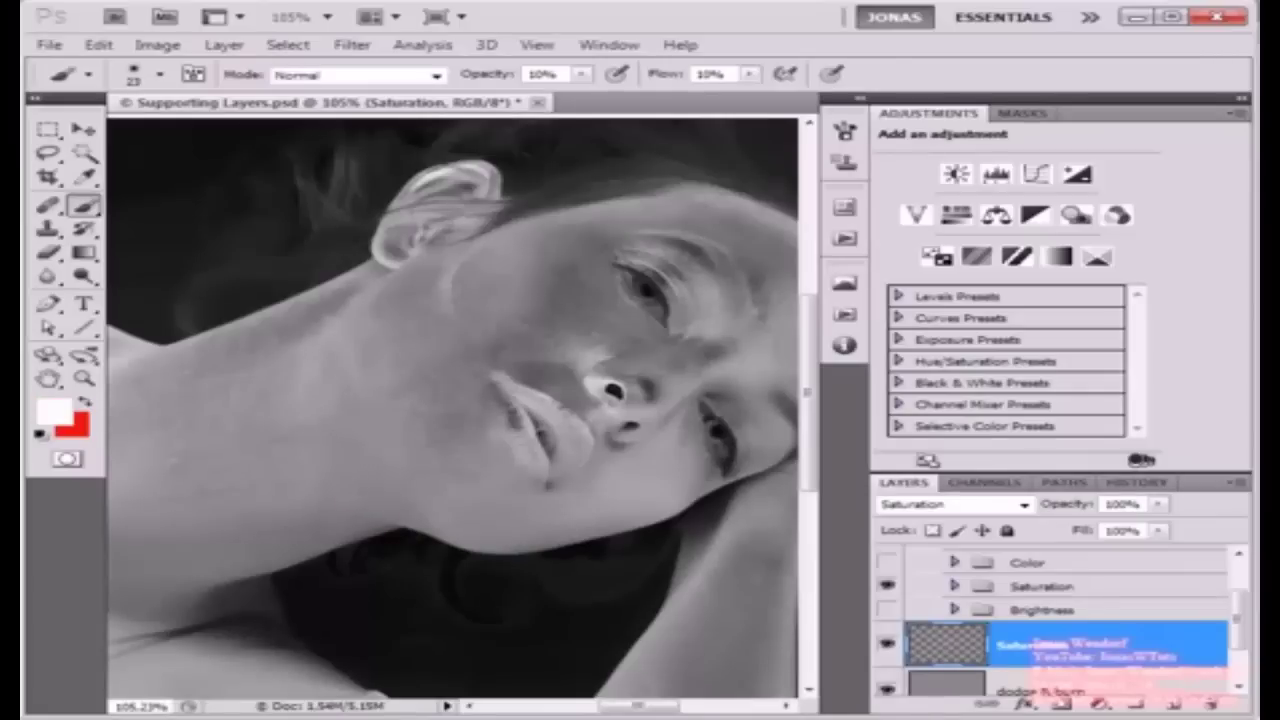
{"action": "key", "text": "x"}
{"action": "key", "text": "x"}
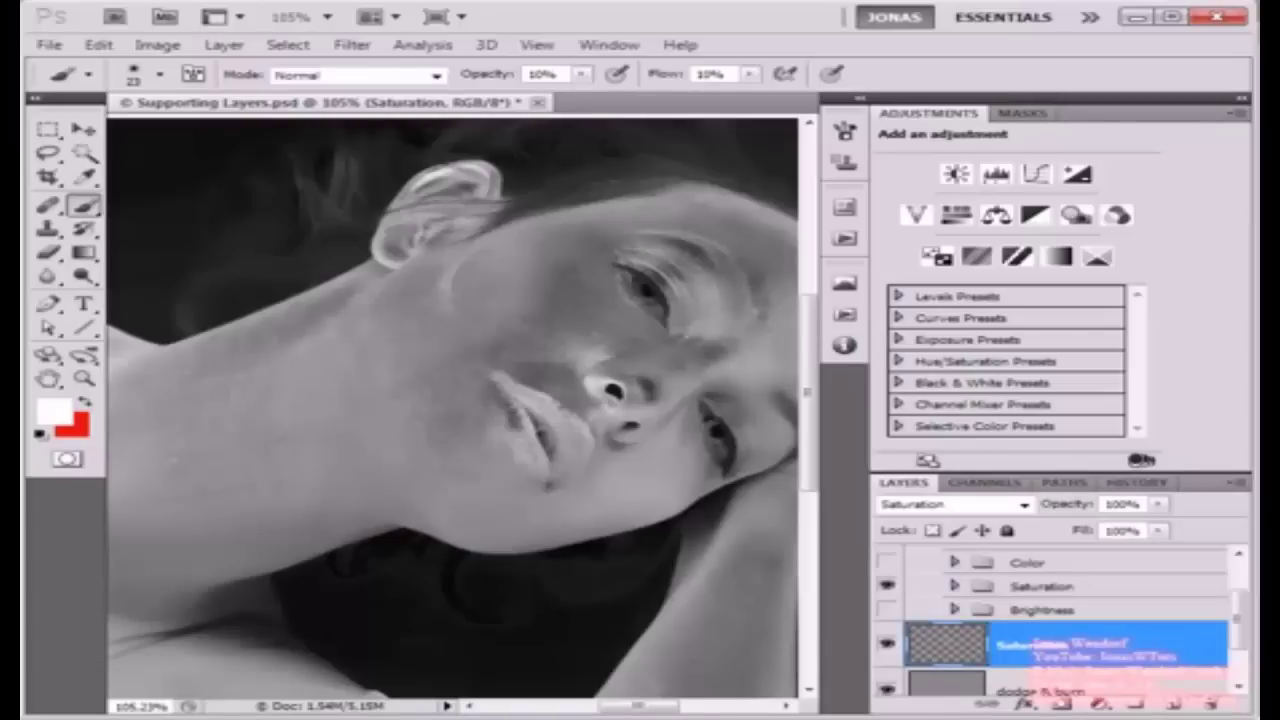
{"action": "key", "text": "x"}
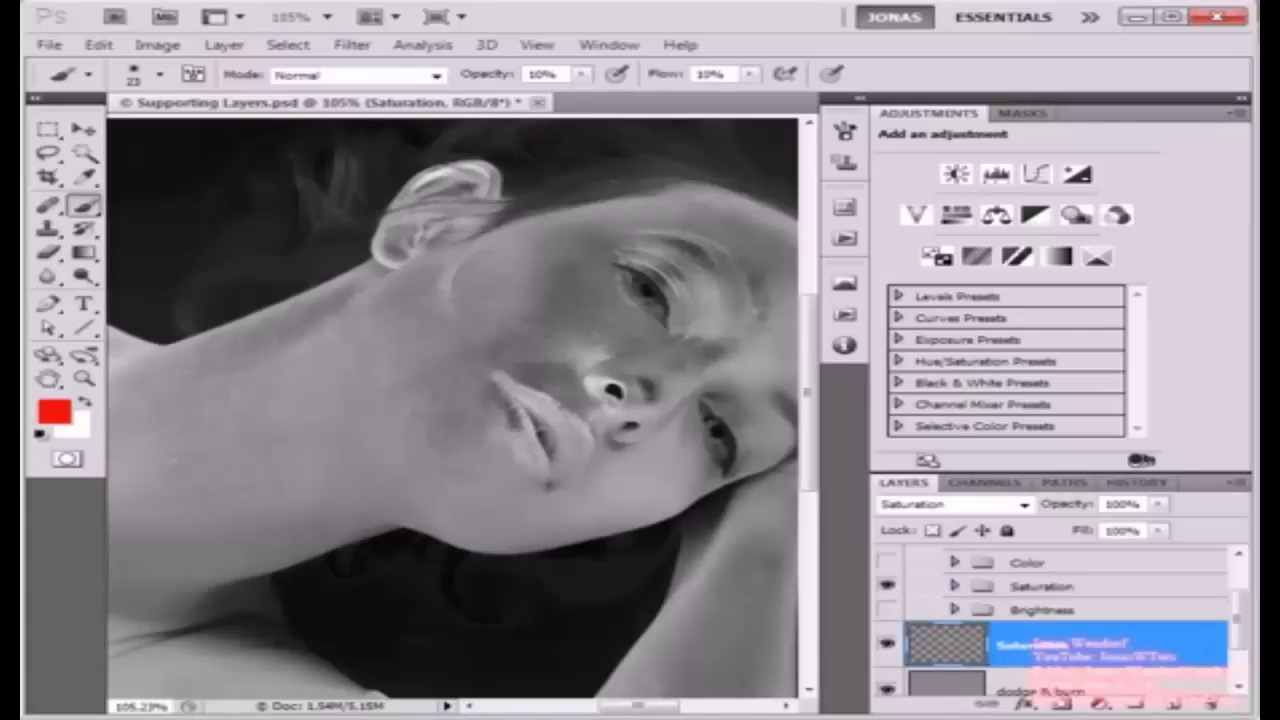
{"action": "key", "text": "x"}
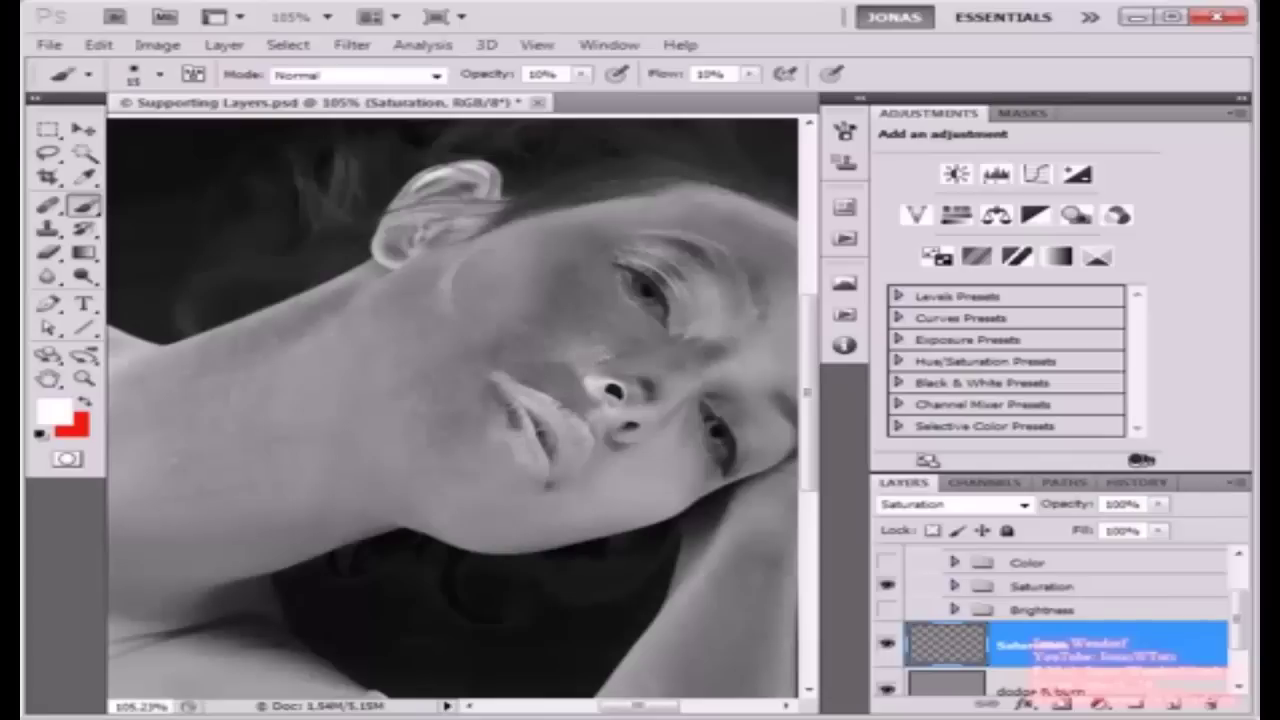
Step: Even out the saturation around the nose, eye and forehead by alternating red and white strokes with a 15 px brush
{"action": "left_click_drag", "start_coordinate": [580, 380], "coordinate": [485, 390]}
{"action": "key", "text": "x"}
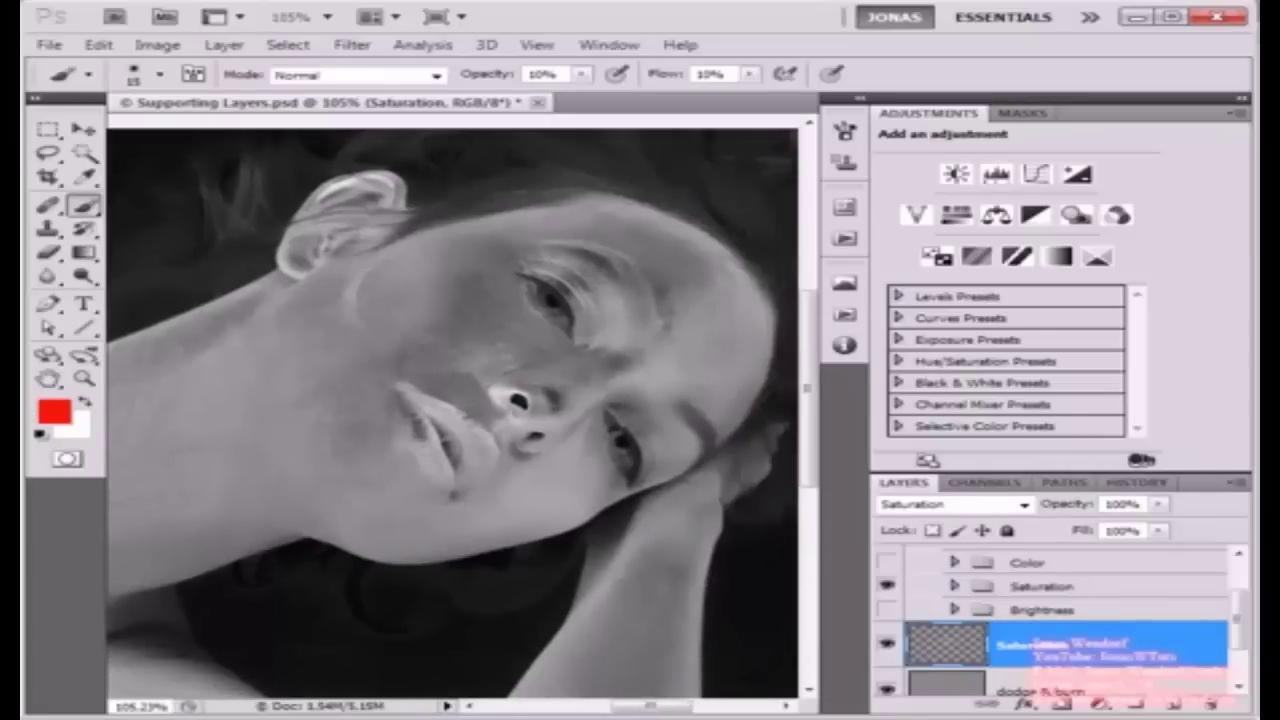
{"action": "key", "text": "x"}
{"action": "key", "text": "x"}
{"action": "key", "text": "x"}
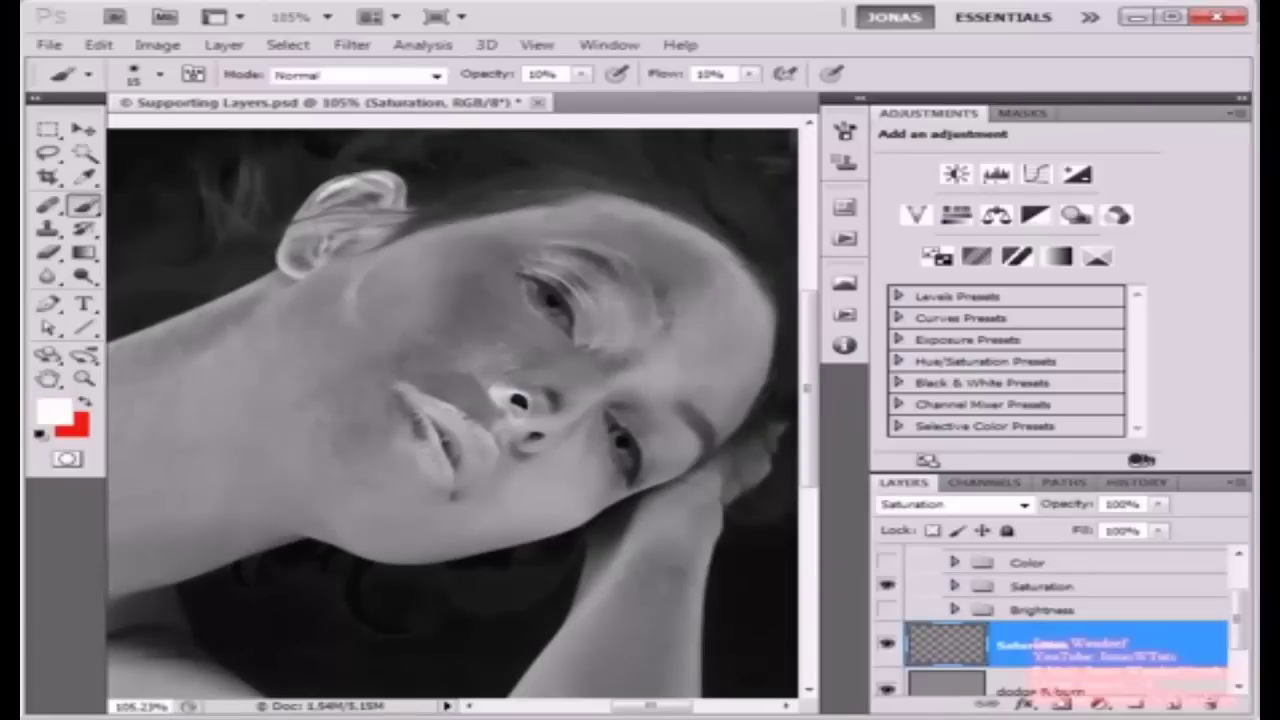
{"action": "key", "text": "x"}
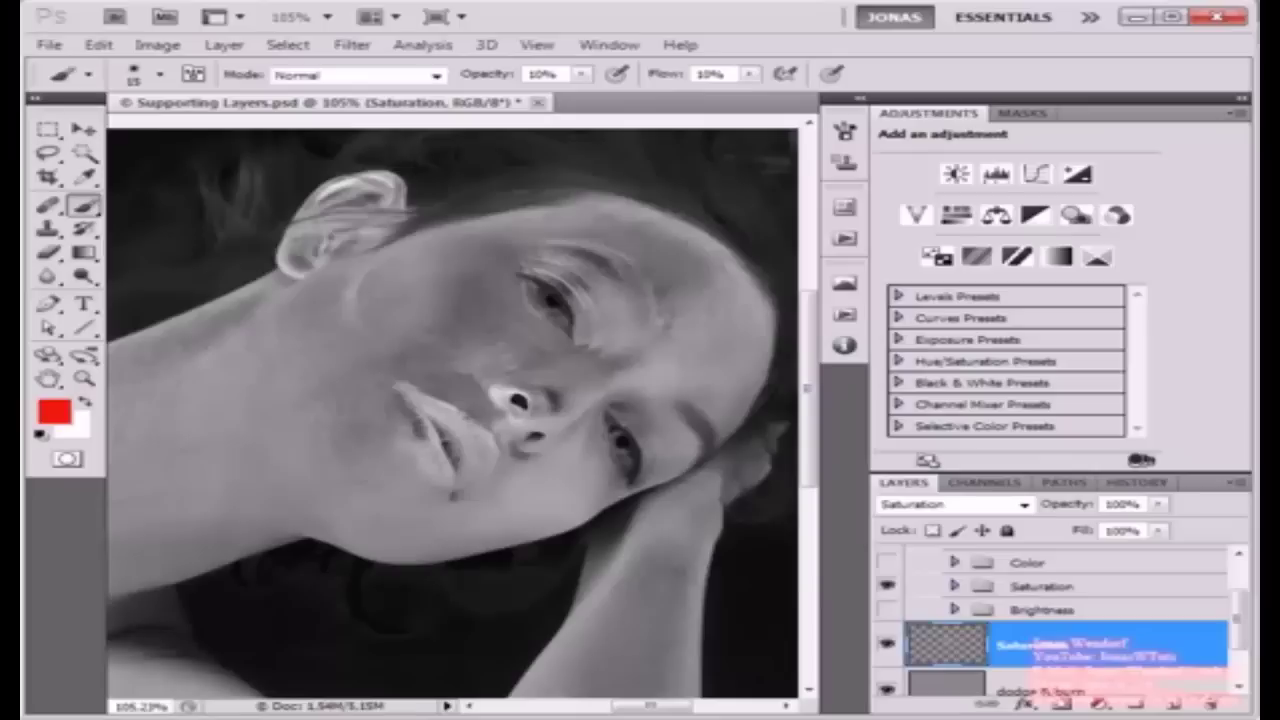
Step: Smooth the broader saturation differences on the forehead, cheek and chin with red and white strokes using a brush of about 40 px
{"action": "key", "text": "bracketright"}
{"action": "key", "text": "bracketright"}
{"action": "key", "text": "bracketright"}
{"action": "key", "text": "x"}
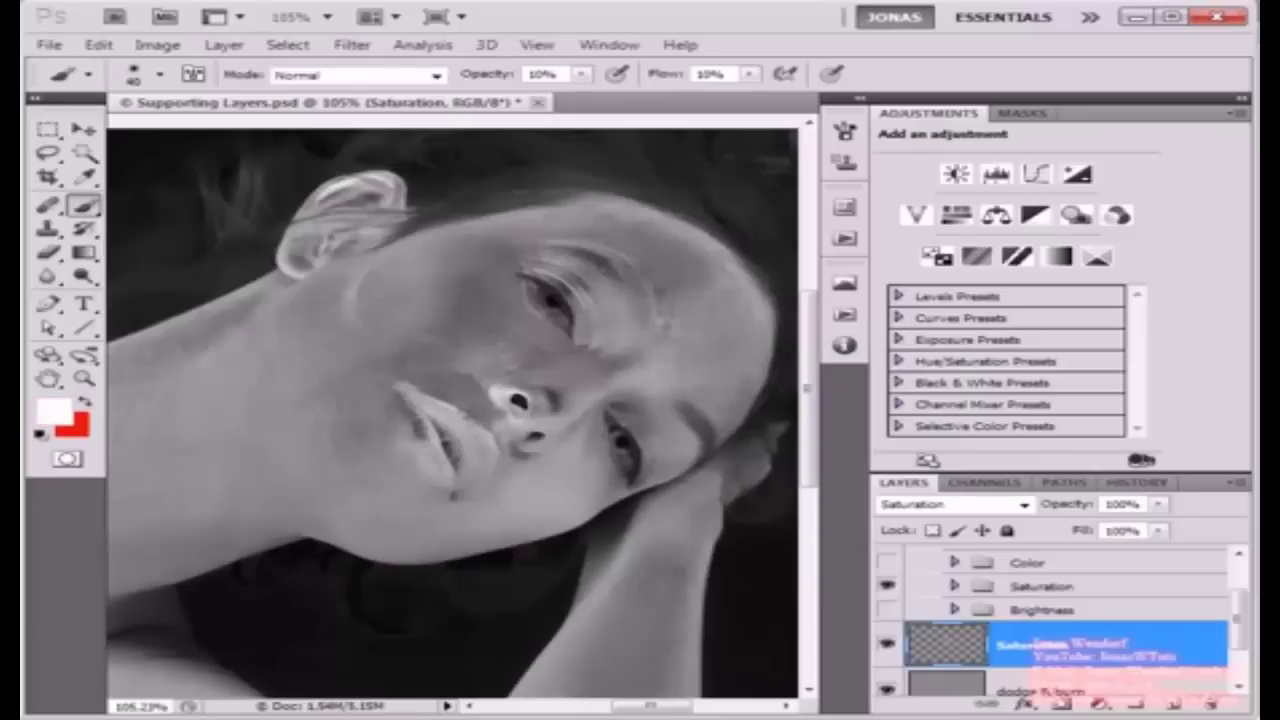
{"action": "key", "text": "bracketleft"}
{"action": "key", "text": "bracketleft"}
{"action": "right_click", "coordinate": [577, 490], "text": "alt"}
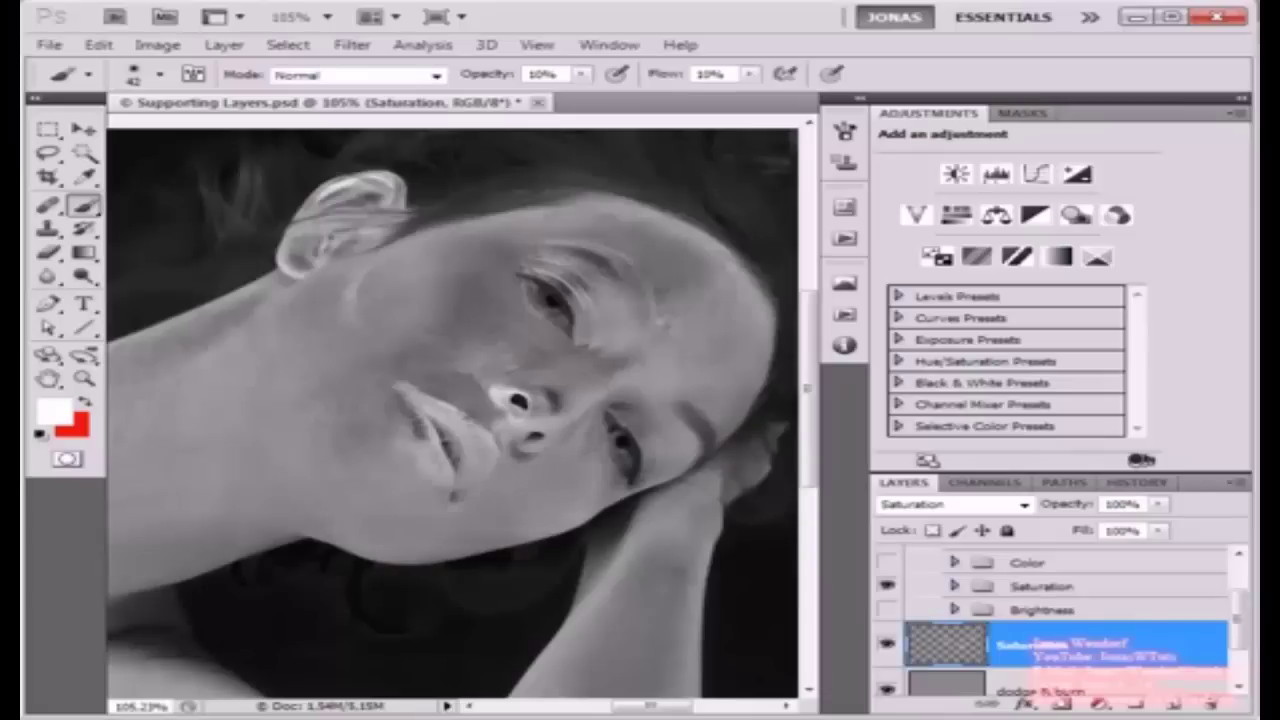
{"action": "key", "text": "x"}
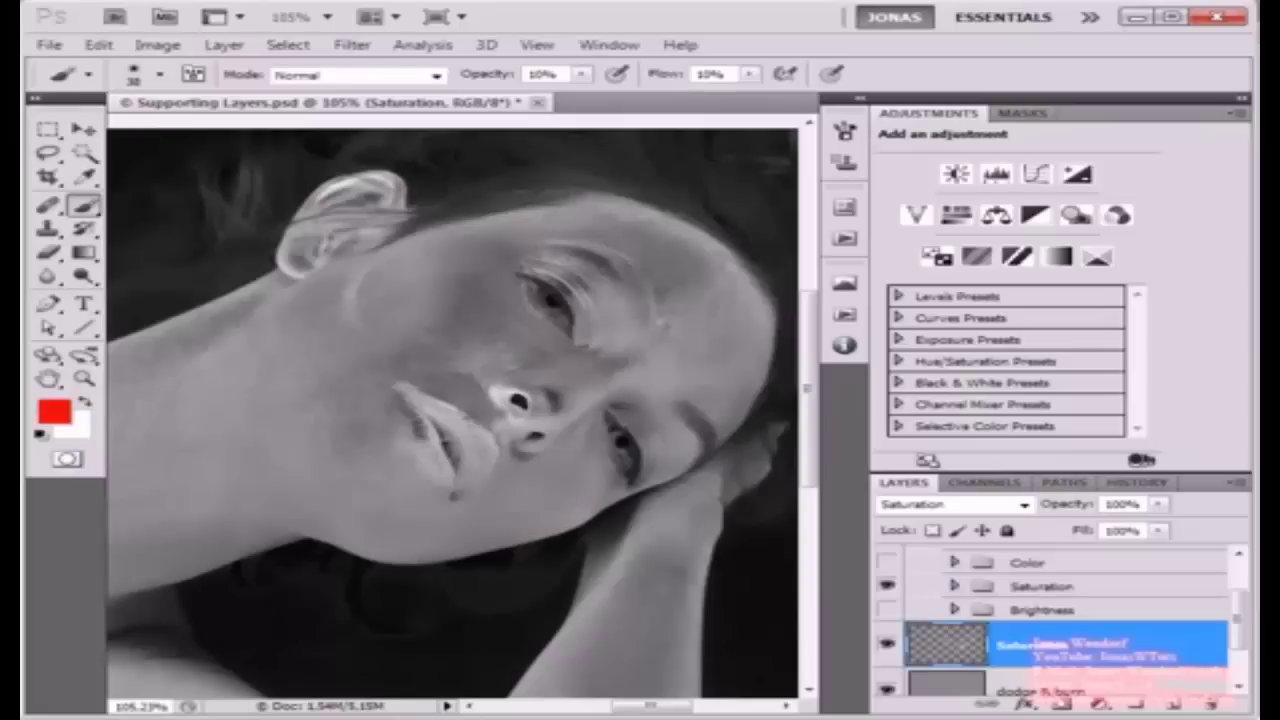
{"action": "key", "text": "x"}
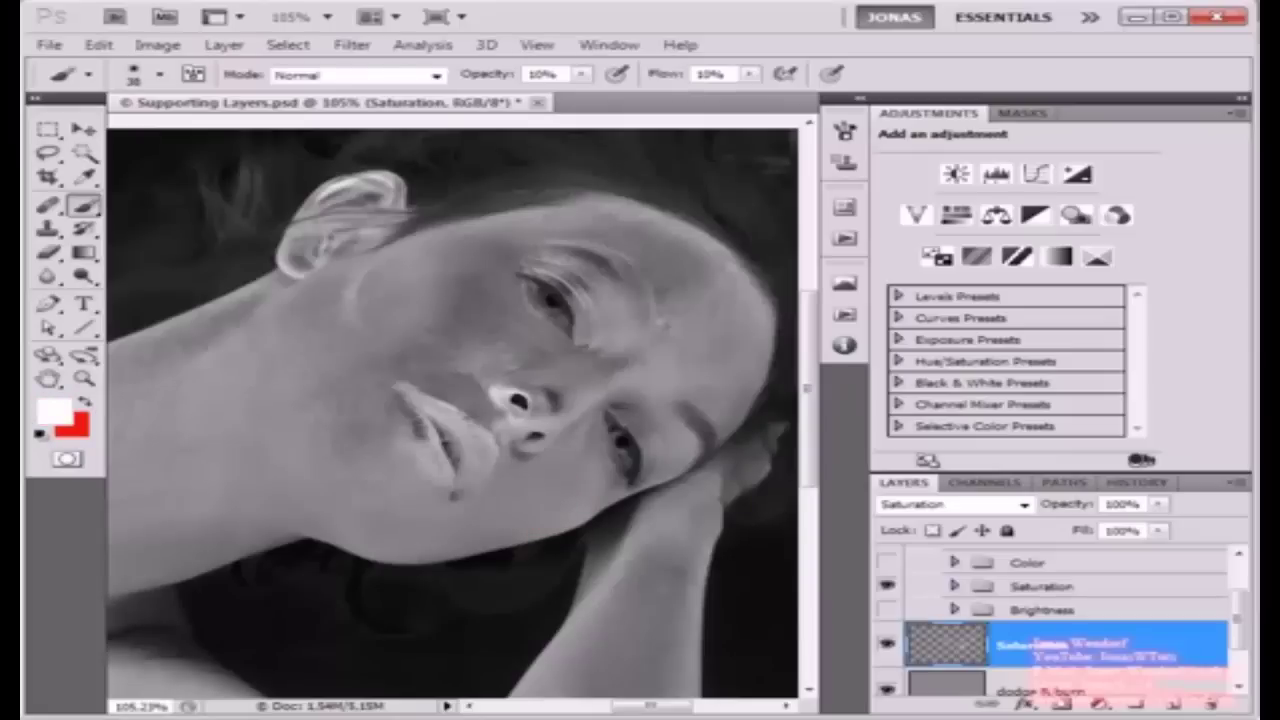
Step: Compare the face with and without the painted Saturation layer by toggling its visibility, leaving it visible
{"action": "scroll", "coordinate": [400, 467], "scroll_direction": "down", "scroll_amount": 6}
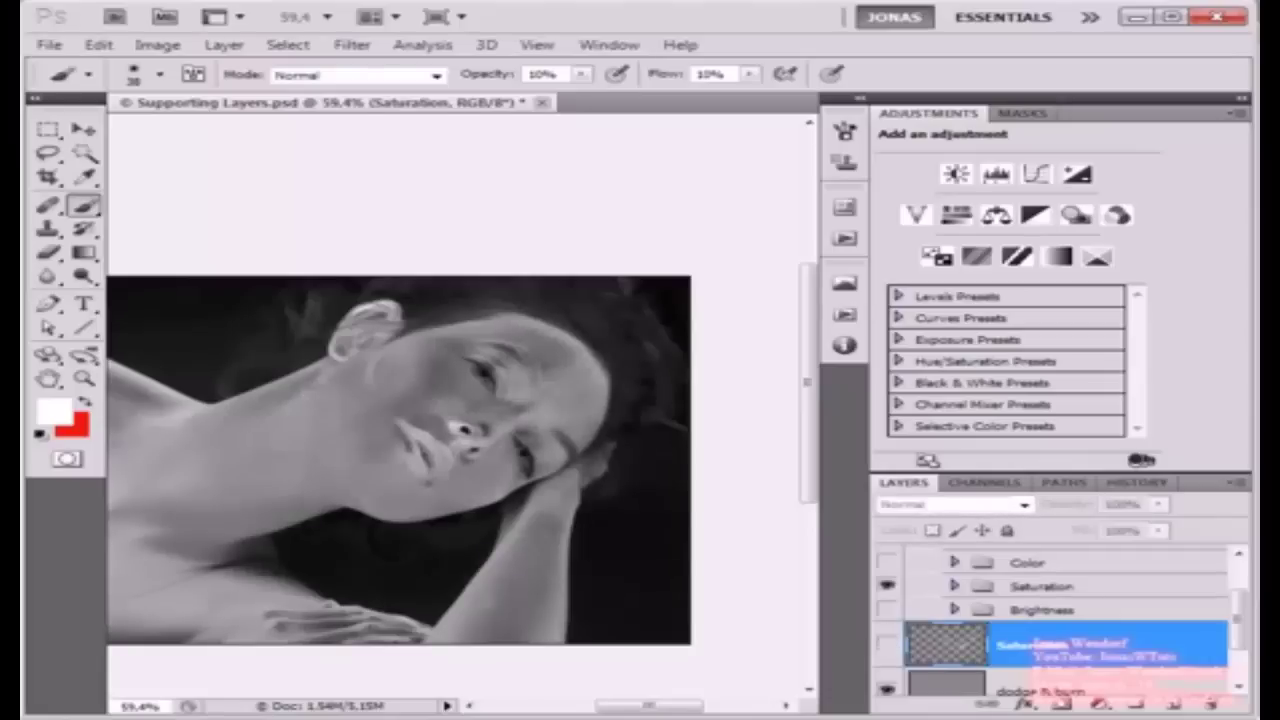
{"action": "scroll", "coordinate": [413, 443], "scroll_direction": "up", "scroll_amount": 3}
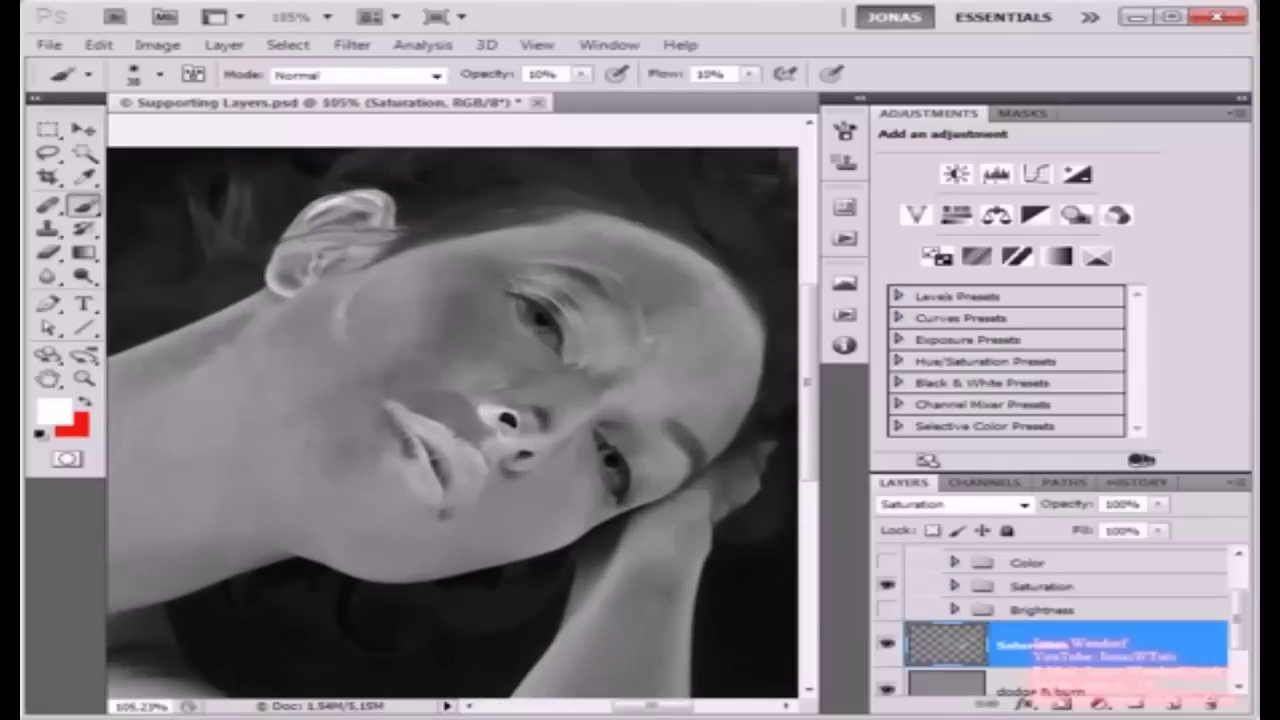
{"action": "left_click", "coordinate": [887, 644]}
{"action": "left_click", "coordinate": [887, 644]}
{"action": "left_click", "coordinate": [887, 644]}
{"action": "left_click", "coordinate": [887, 644]}
Step: Paint white with a 14 px brush over the bright area around the nostril, switch back to red, and review the whole picture
{"action": "left_click_drag", "start_coordinate": [514, 418], "coordinate": [500, 424]}
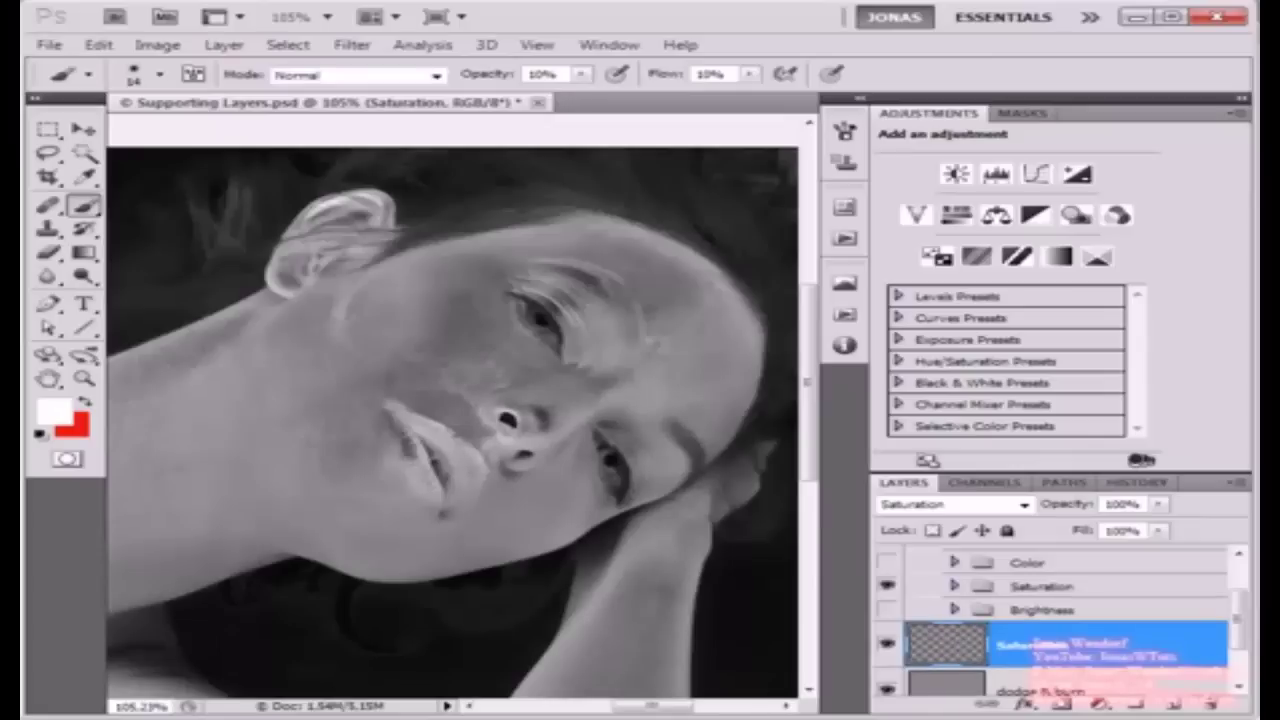
{"action": "key", "text": "x"}
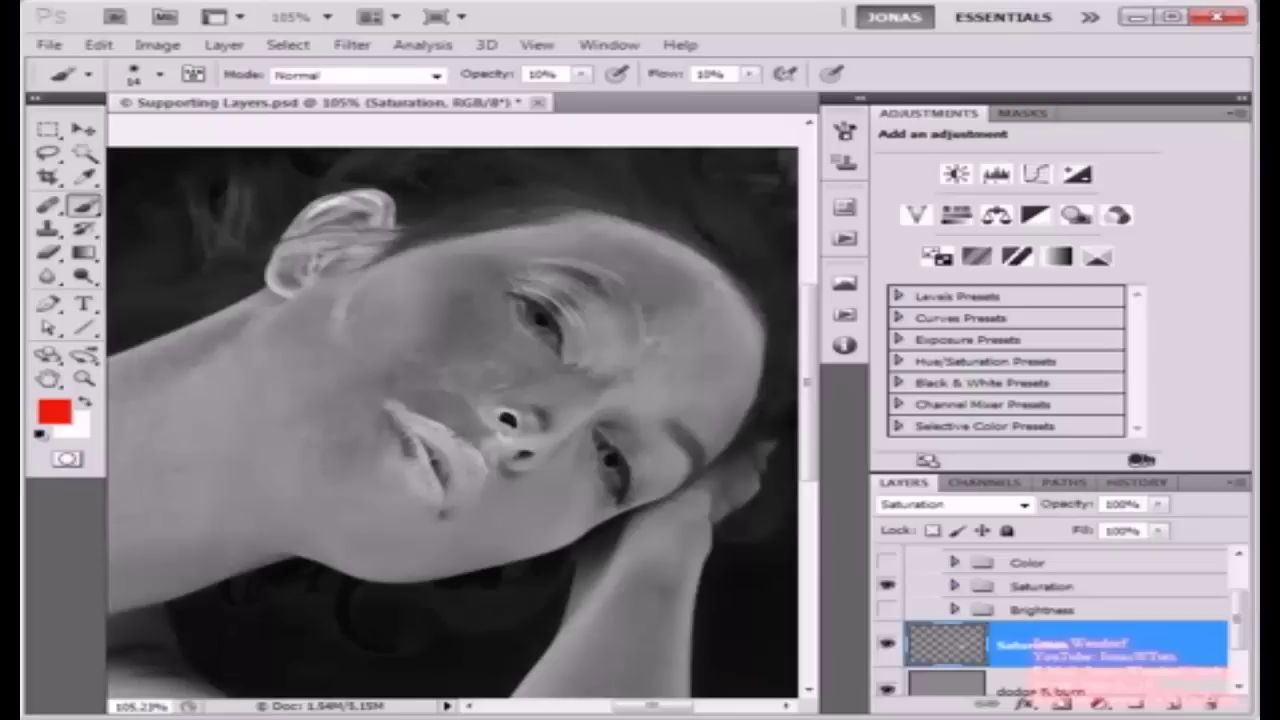
{"action": "key", "text": "ctrl+0"}
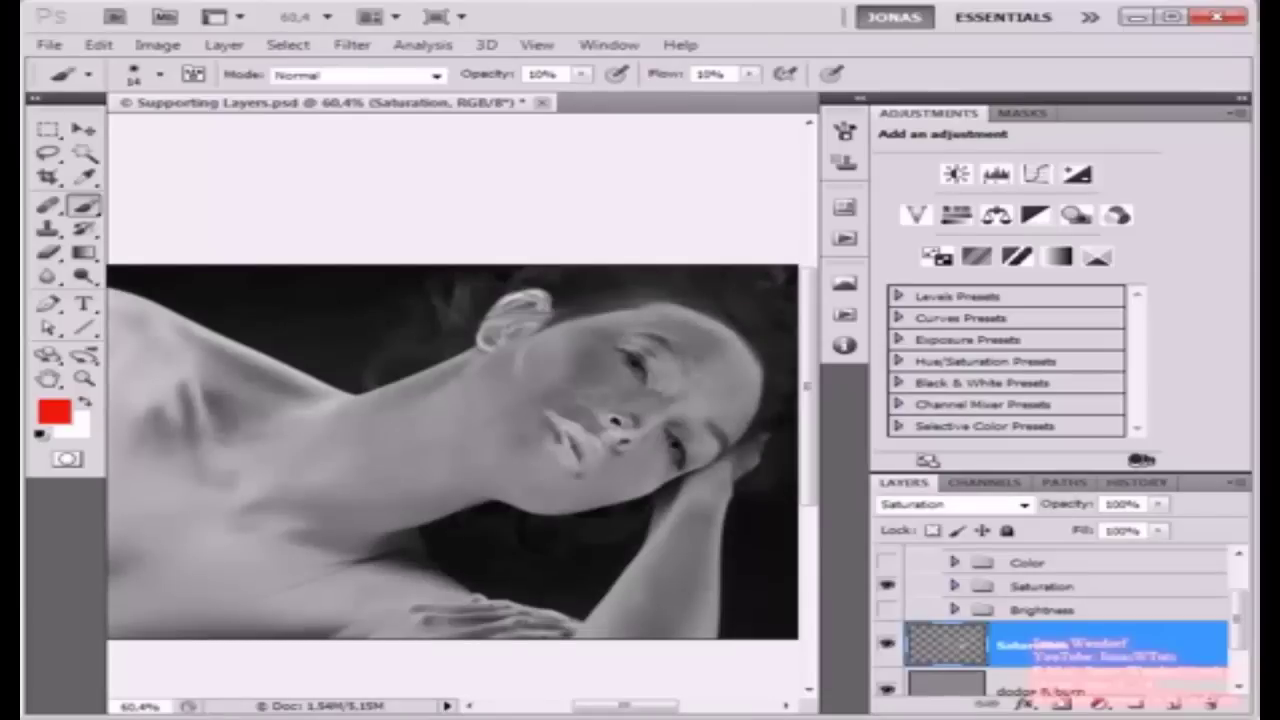
{"action": "scroll", "coordinate": [580, 417], "scroll_direction": "up", "scroll_amount": 4}
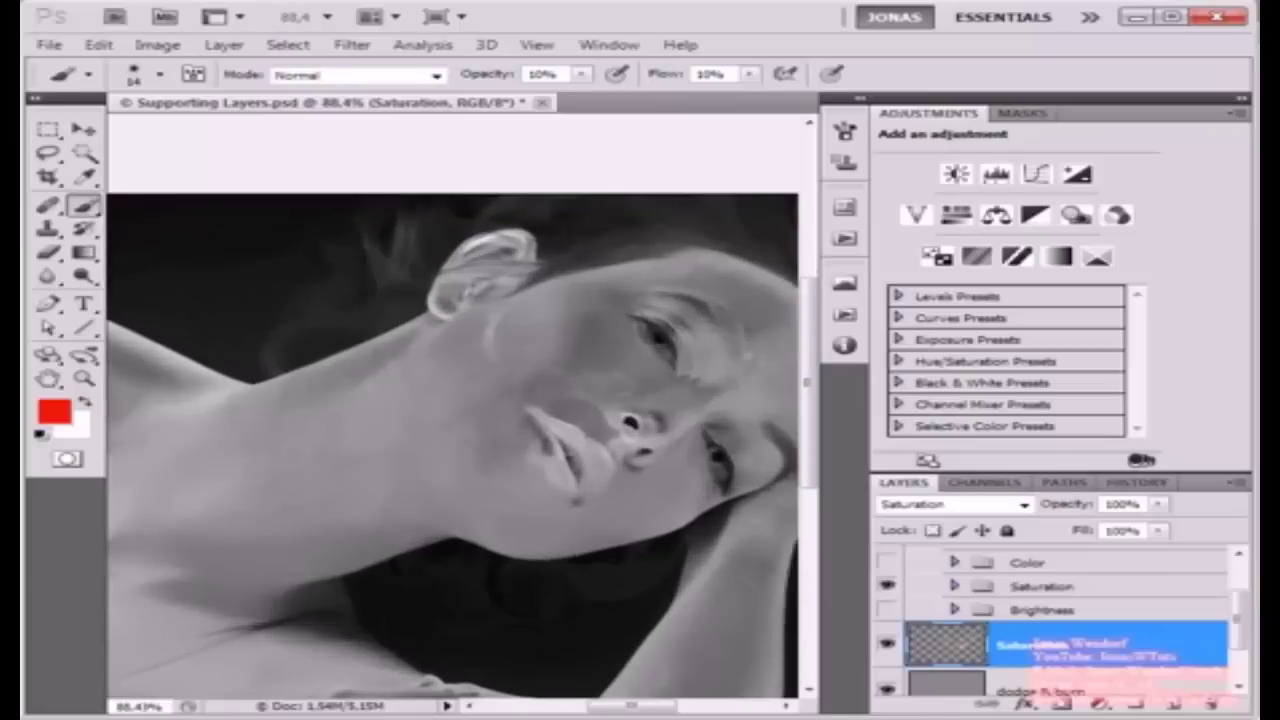
{"action": "left_click_drag", "start_coordinate": [480, 450], "coordinate": [544, 417]}
{"action": "scroll", "coordinate": [610, 420], "scroll_direction": "down", "scroll_amount": 3}
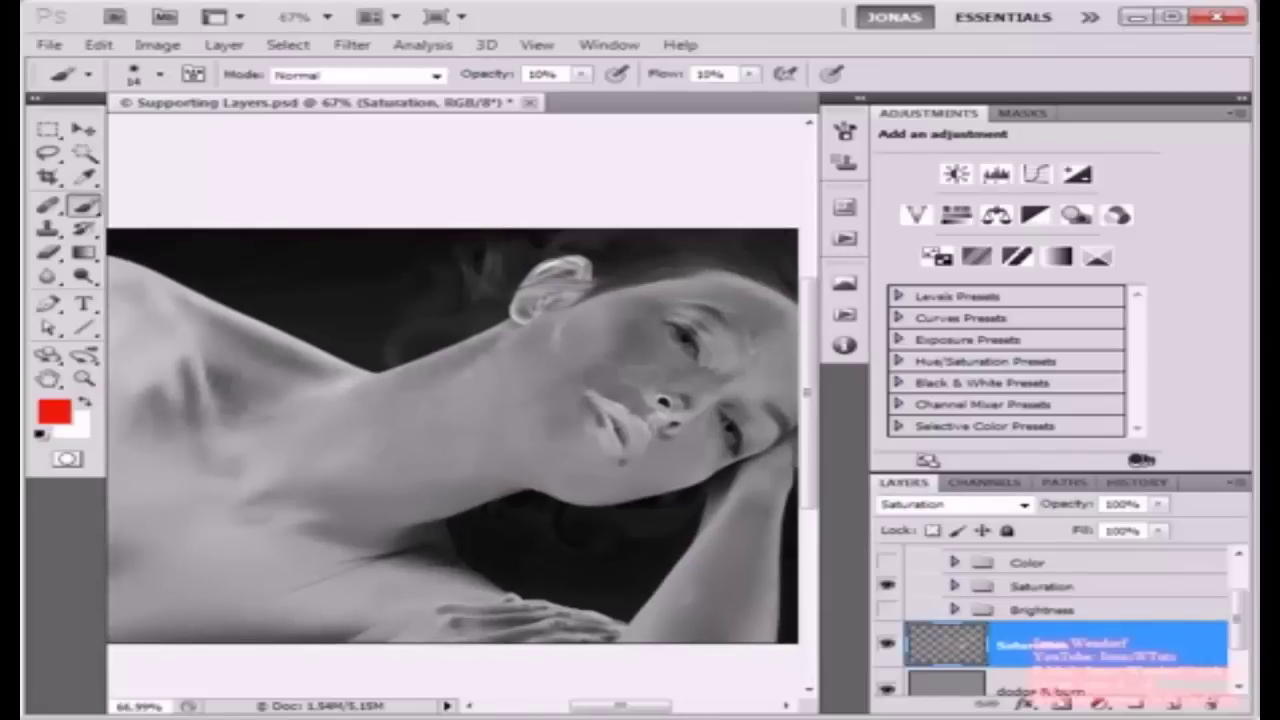
Step: Load a channel of the saturation view as a selection, restore the RGB composite, and show the selection in Quick Mask mode
{"action": "left_click", "coordinate": [985, 483]}
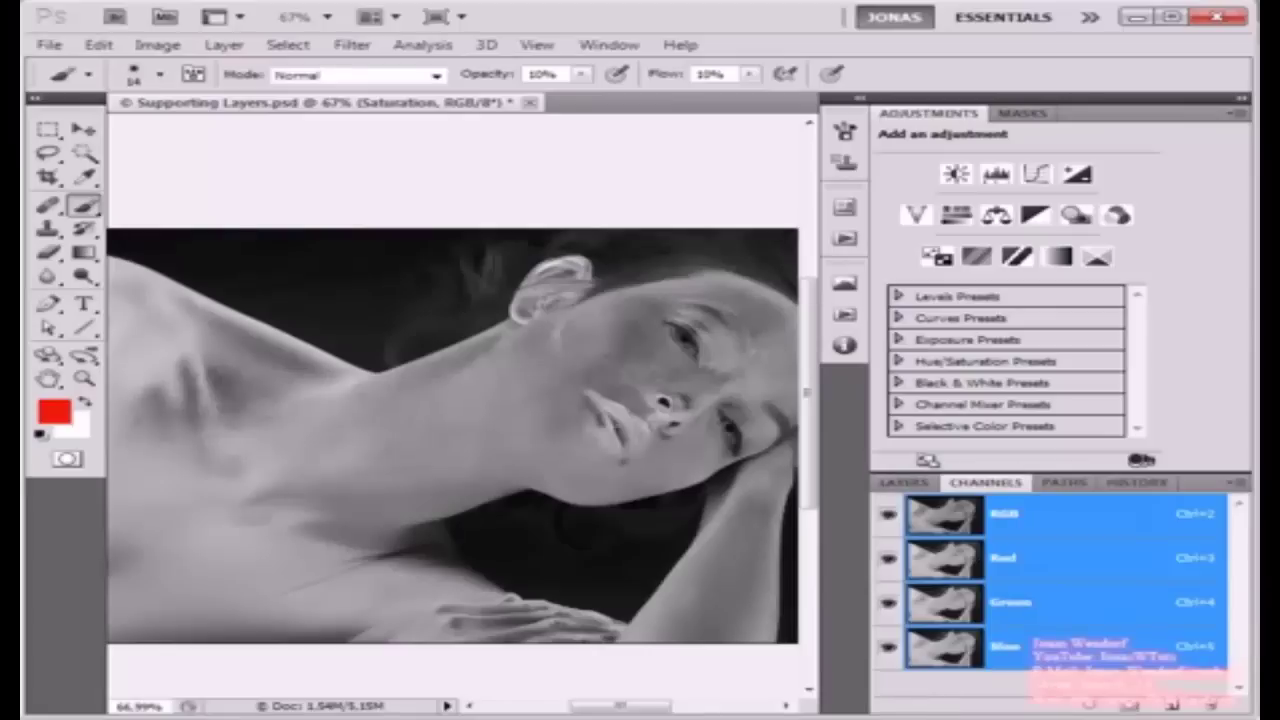
{"action": "key", "text": "ctrl+3"}
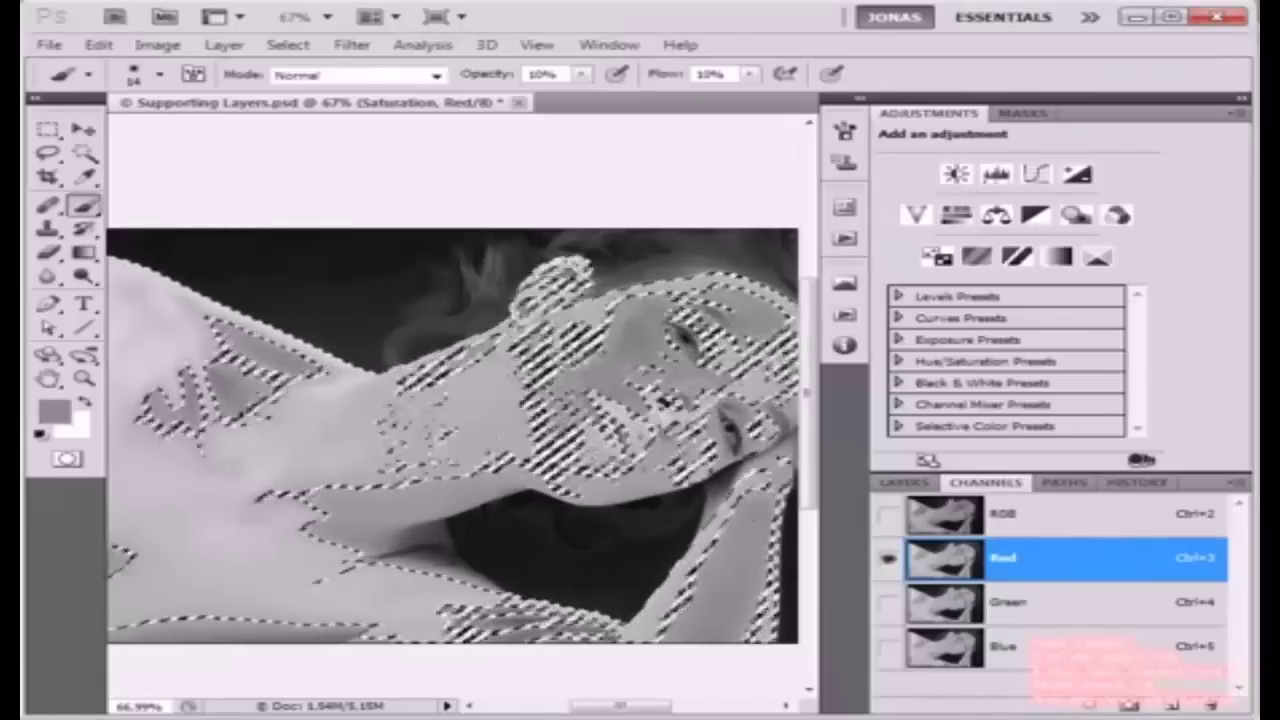
{"action": "key", "text": "ctrl+2"}
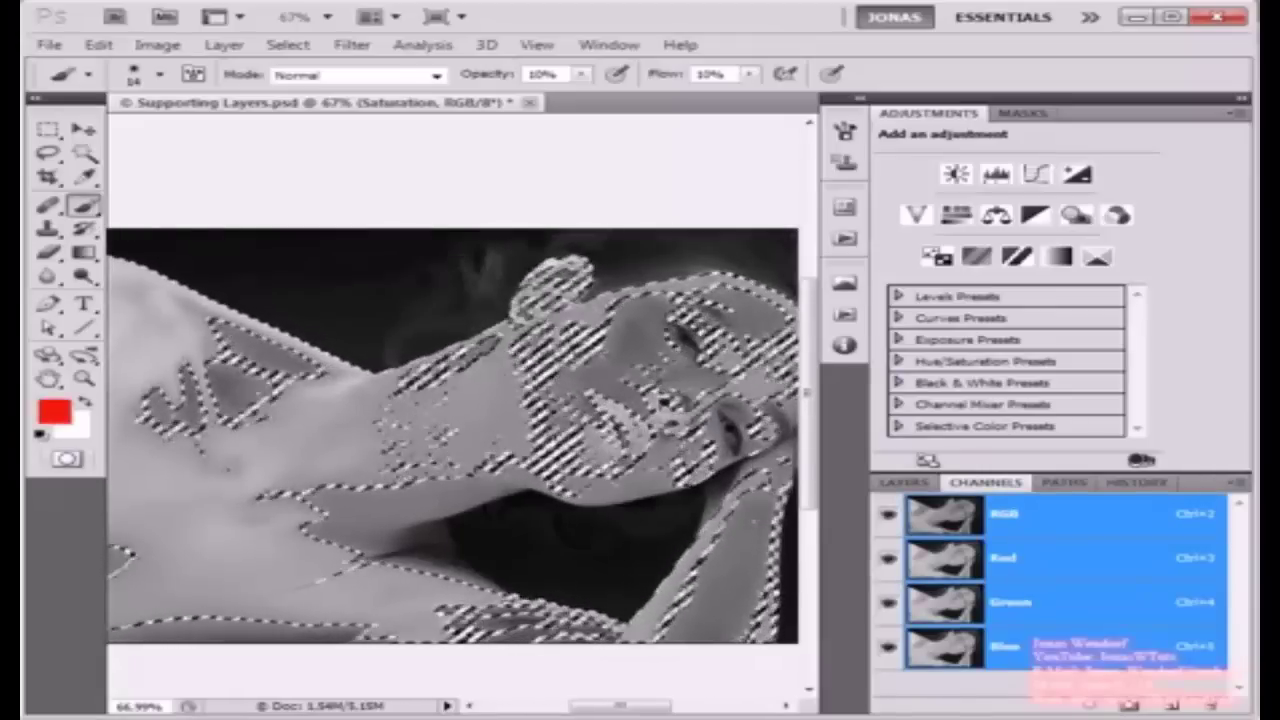
{"action": "key", "text": "q"}
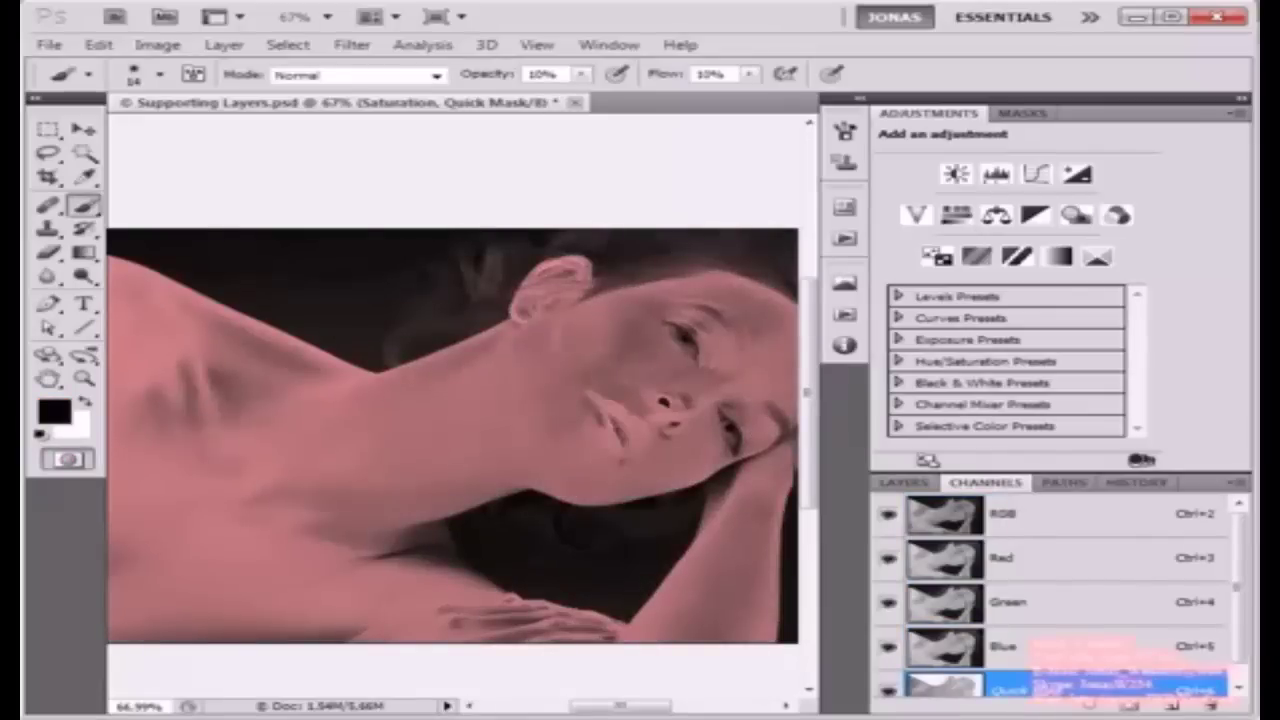
Step: Reshape the Quick Mask with Curves into a peak near input 175, falling to output 0 at input 118, and convert it to a selection
{"action": "left_click", "coordinate": [157, 44]}
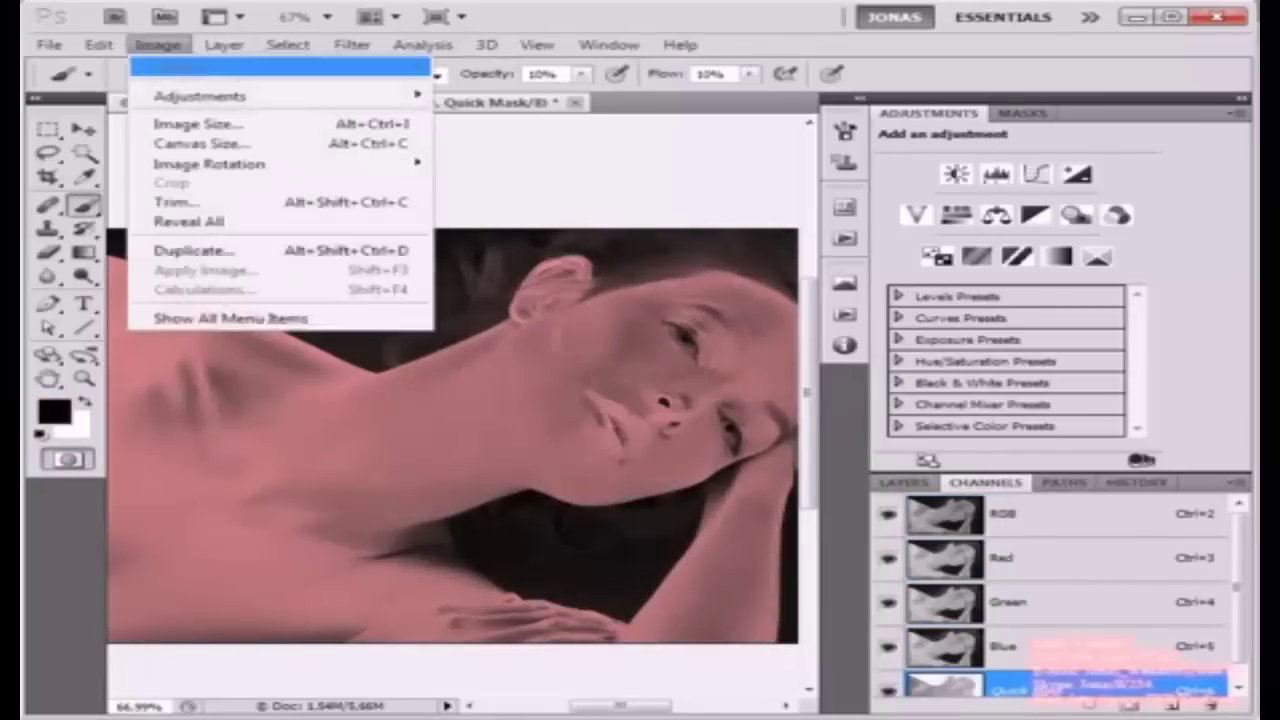
{"action": "mouse_move", "coordinate": [200, 95]}
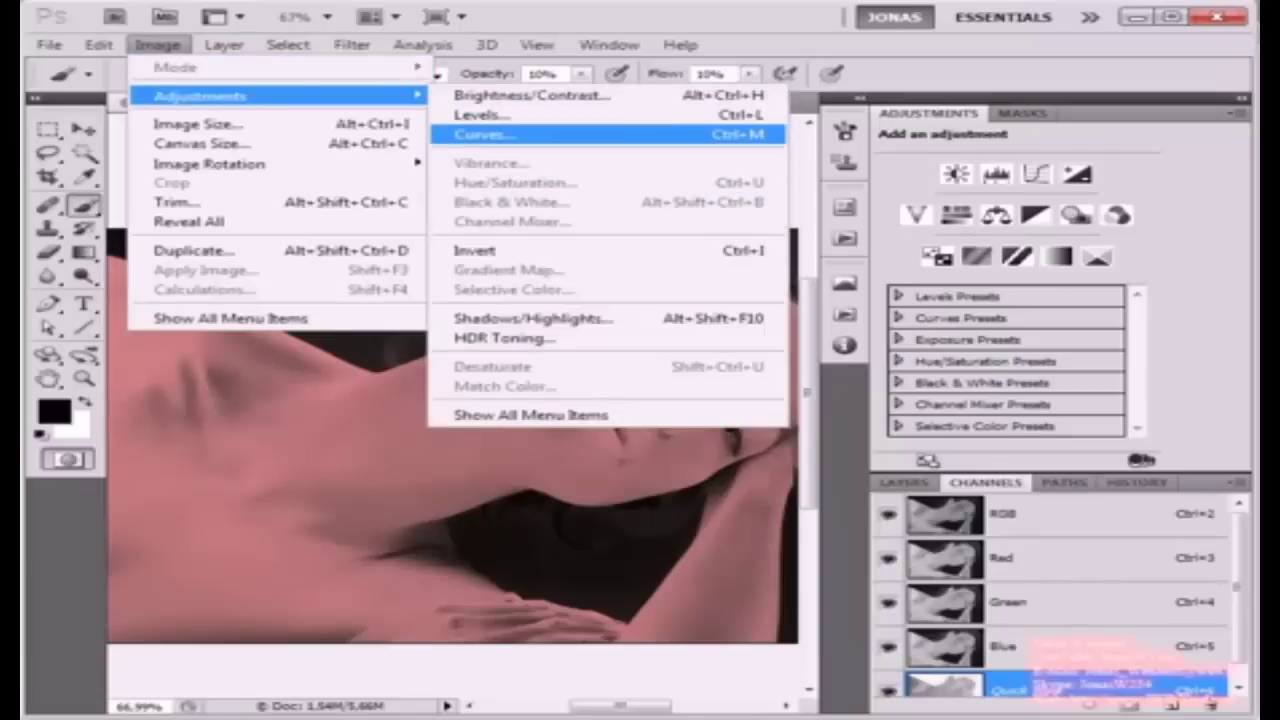
{"action": "left_click", "coordinate": [480, 134]}
{"action": "left_click", "coordinate": [1259, 601]}
{"action": "left_click_drag", "start_coordinate": [1180, 422], "coordinate": [682, 145]}
{"action": "key", "text": "Delete"}
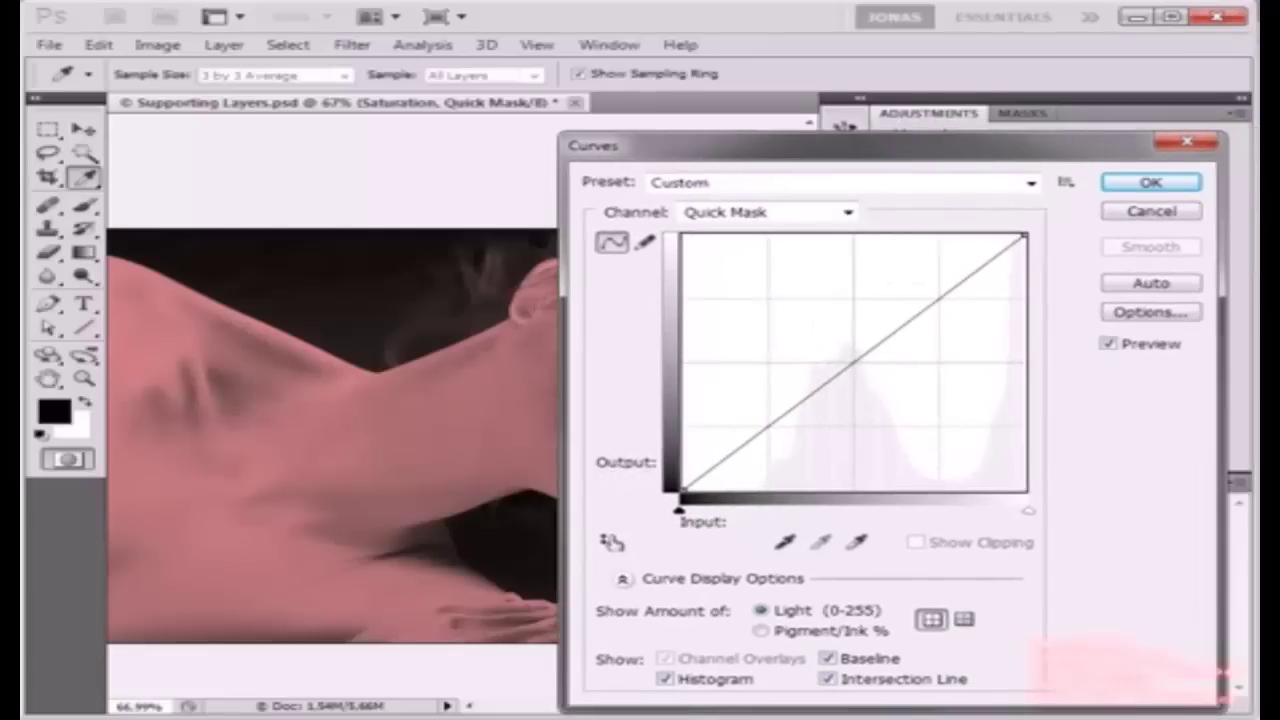
{"action": "left_click", "coordinate": [921, 312]}
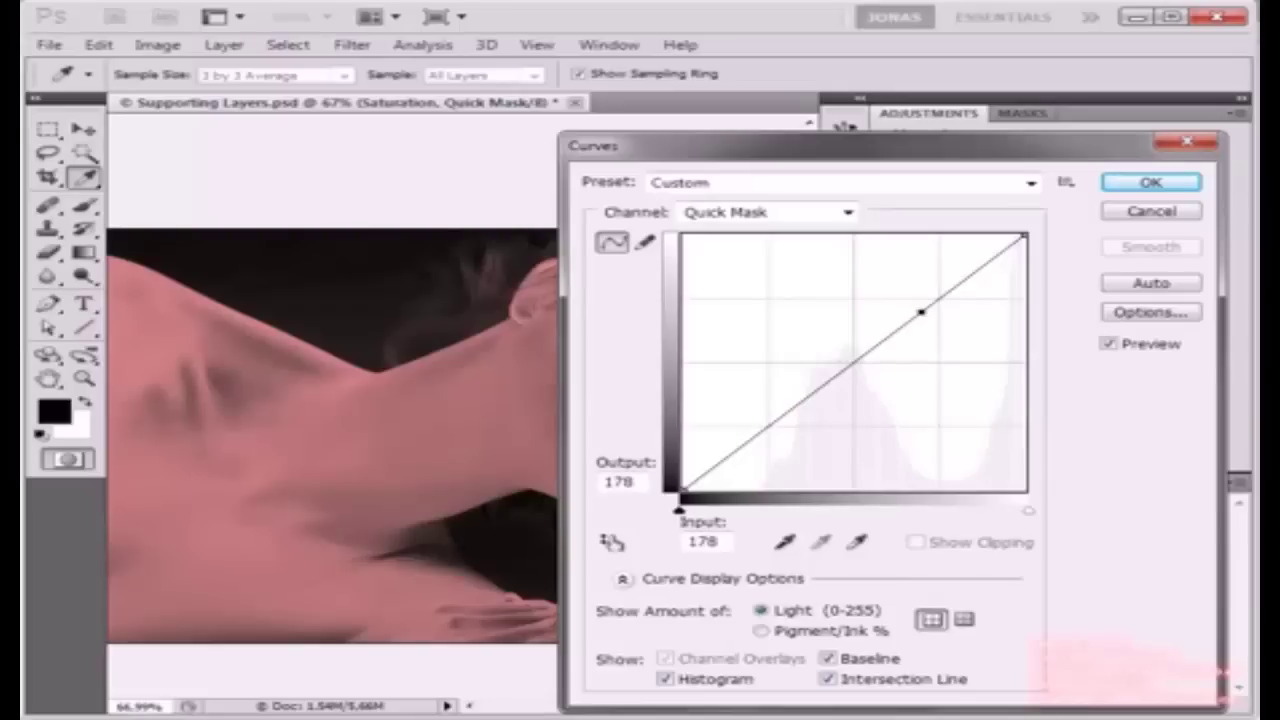
{"action": "left_click_drag", "start_coordinate": [921, 312], "coordinate": [916, 236]}
{"action": "left_click_drag", "start_coordinate": [1012, 238], "coordinate": [980, 491]}
{"action": "left_click_drag", "start_coordinate": [680, 492], "coordinate": [841, 492]}
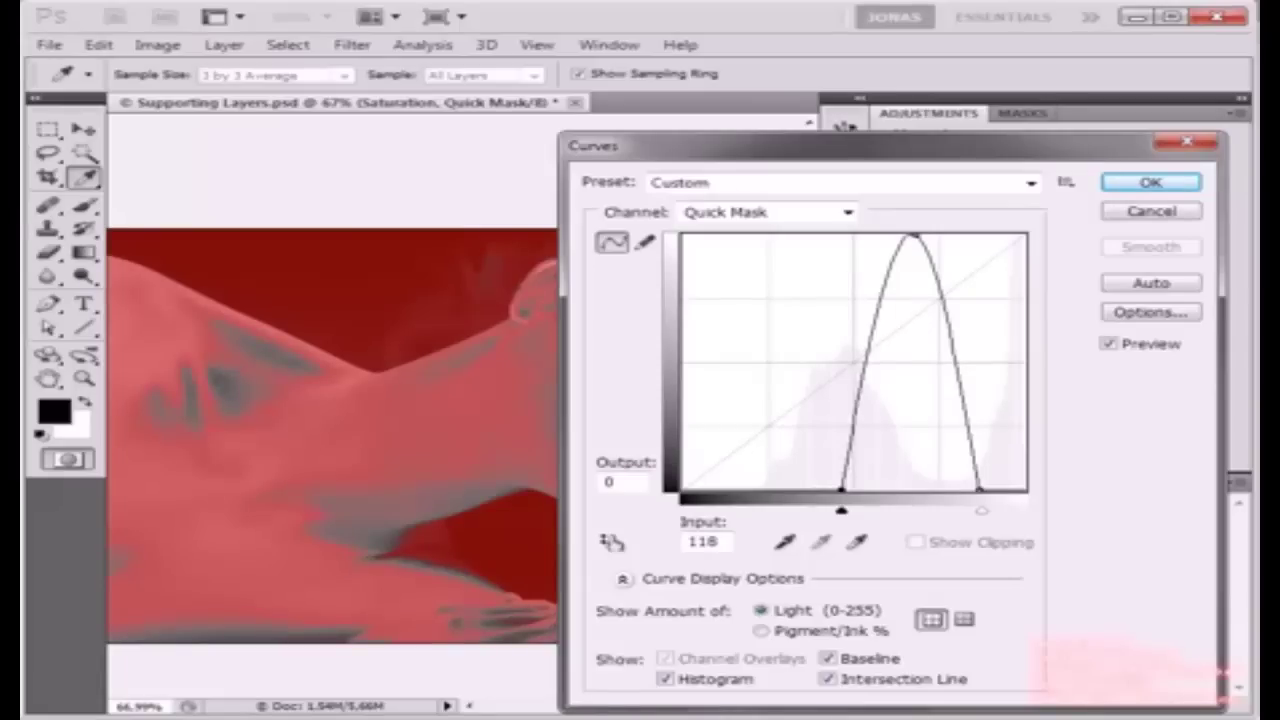
{"action": "key", "text": "Return"}
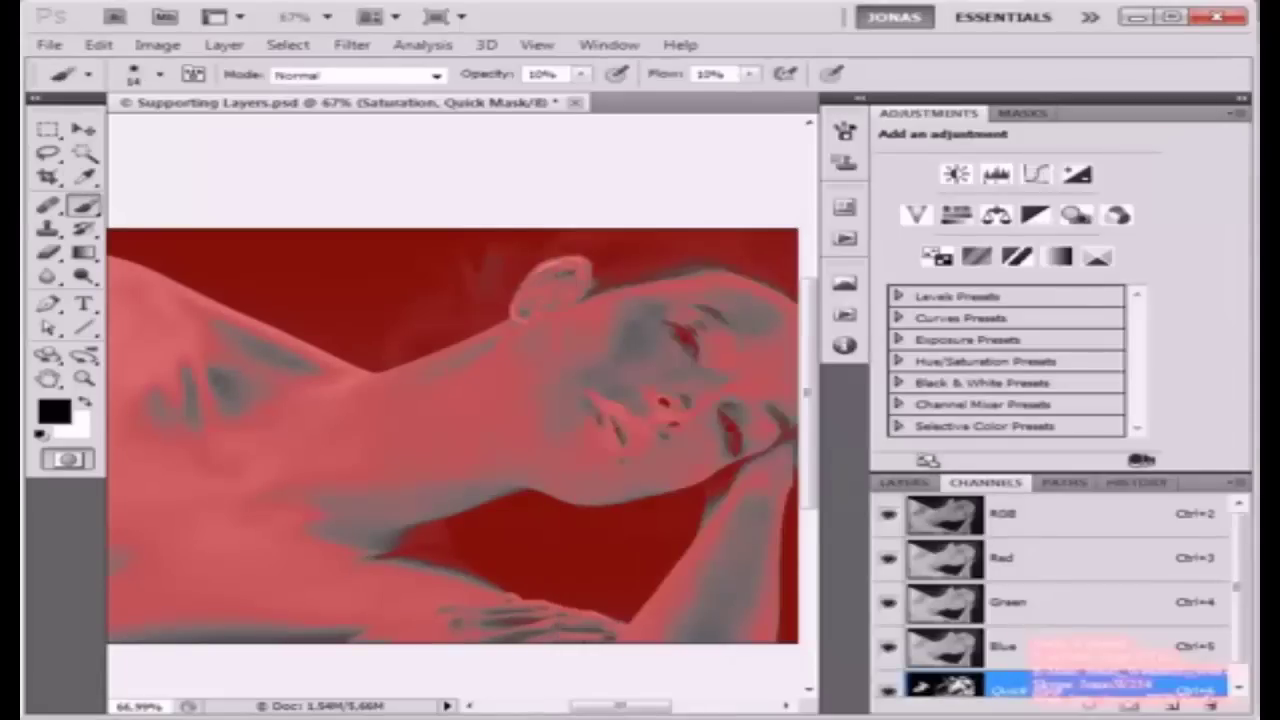
{"action": "key", "text": "q"}
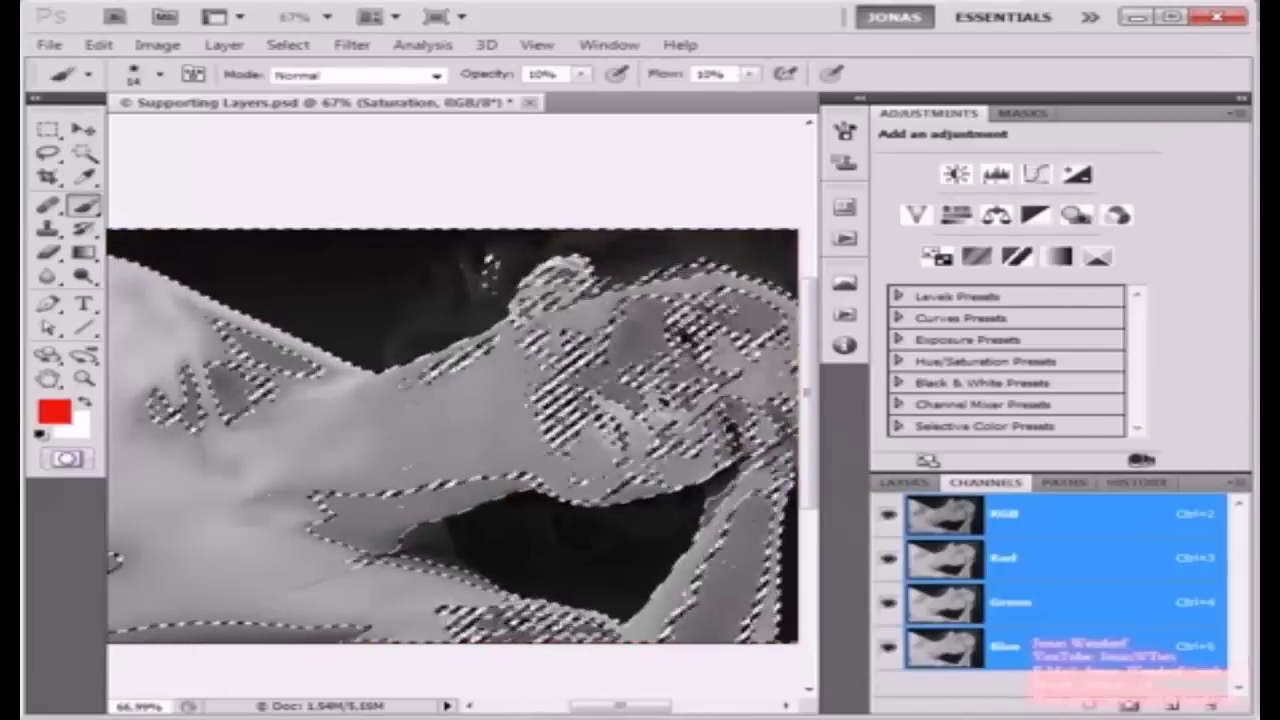
Step: Create a Hue/Saturation adjustment layer from the selection, named Saturation, with its blend mode set to Saturation
{"action": "left_click", "coordinate": [904, 483]}
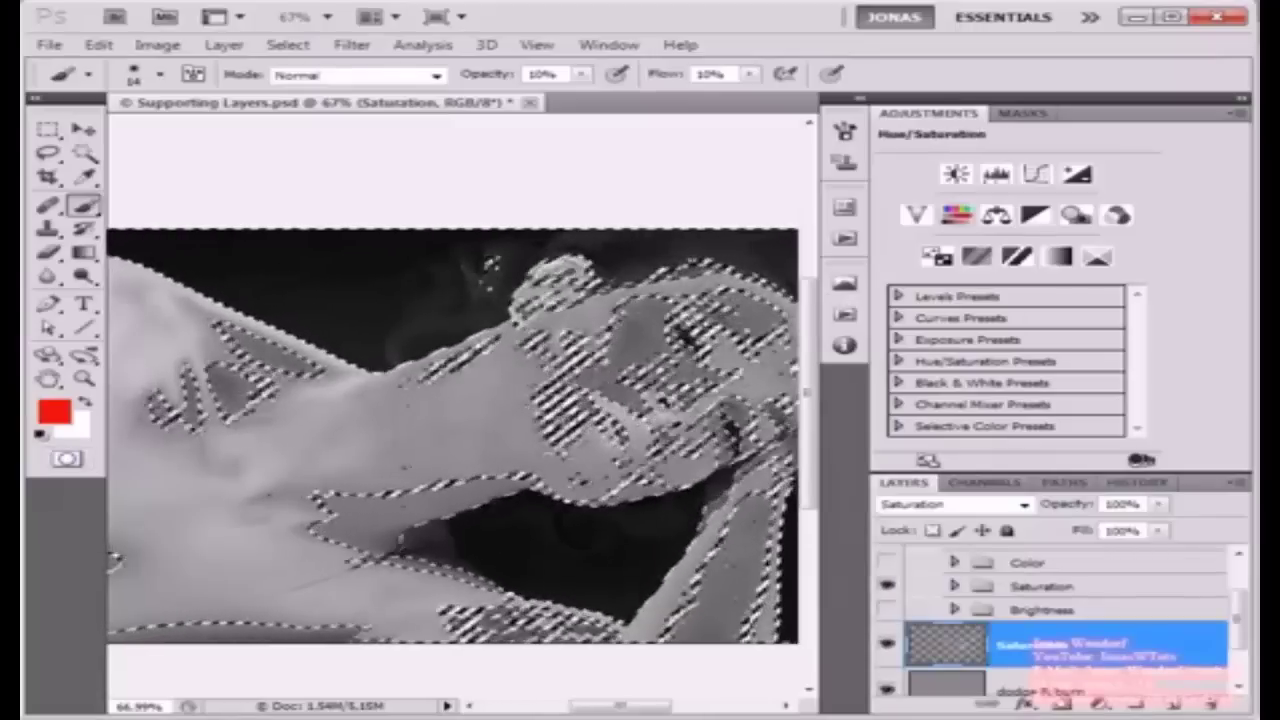
{"action": "left_click", "coordinate": [955, 215], "text": "alt"}
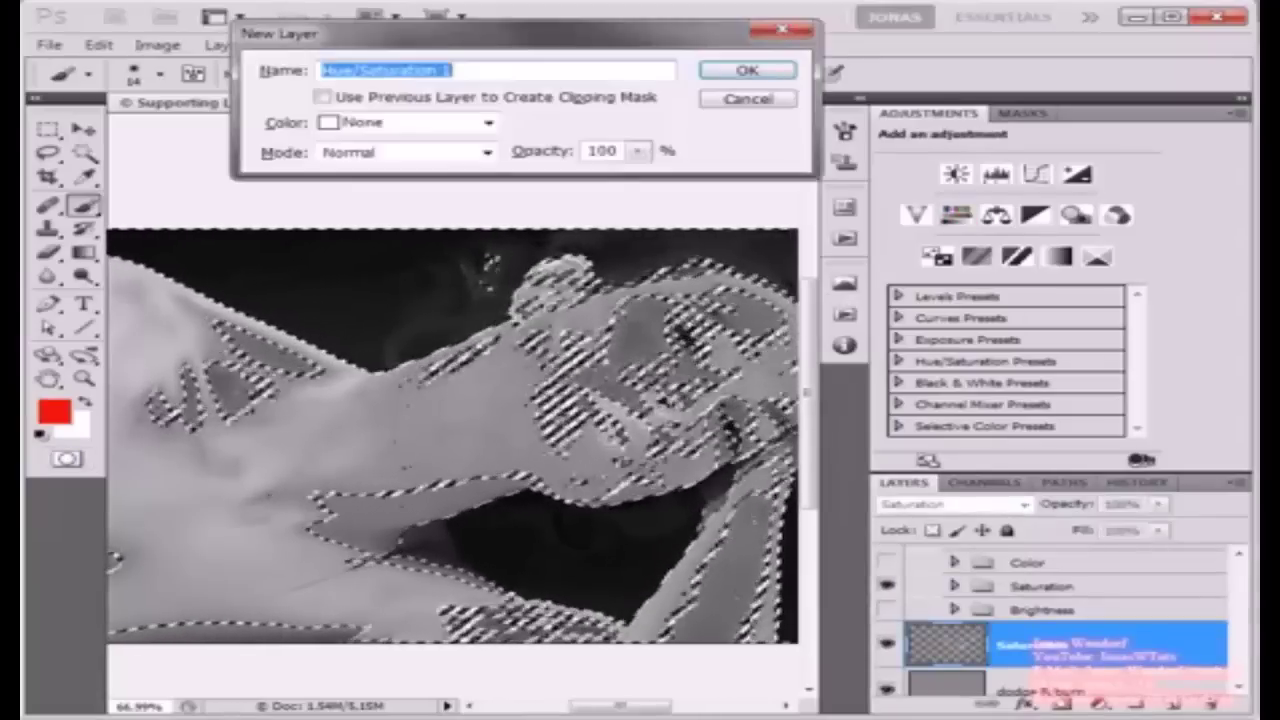
{"action": "left_click_drag", "start_coordinate": [400, 33], "coordinate": [378, 75]}
{"action": "type", "text": "Saturation"}
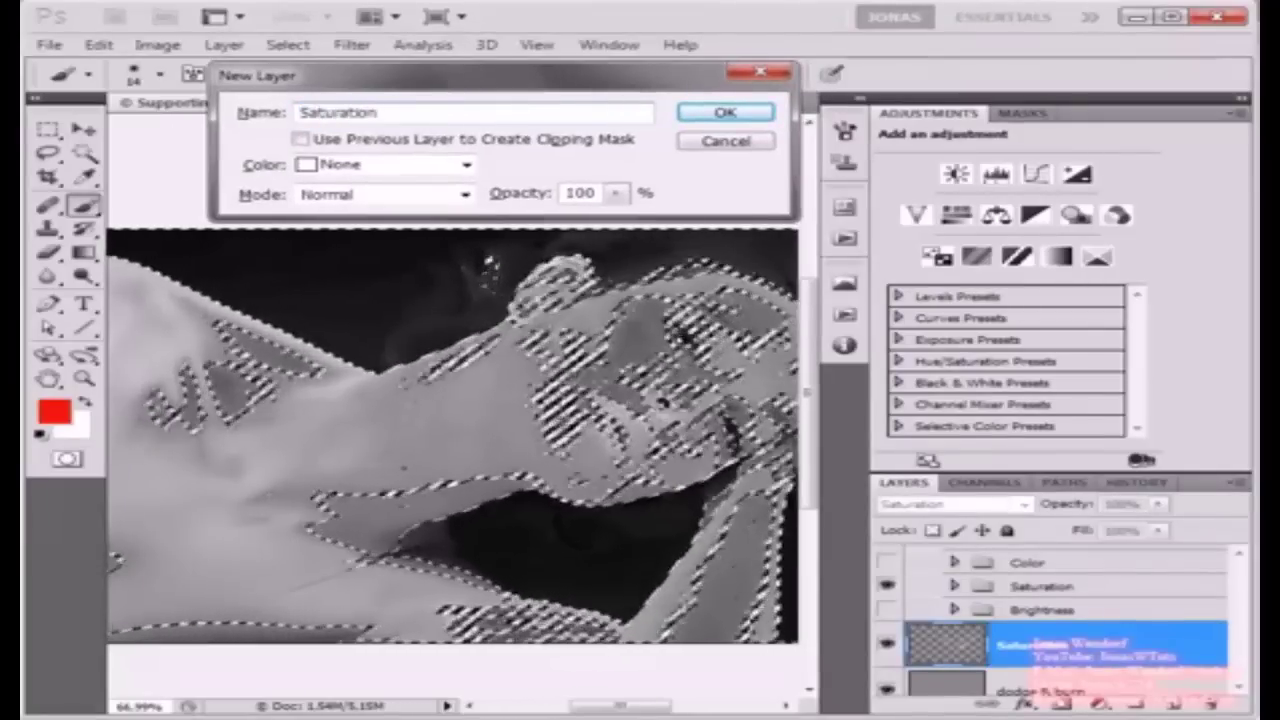
{"action": "left_click", "coordinate": [372, 194]}
{"action": "left_click", "coordinate": [337, 690]}
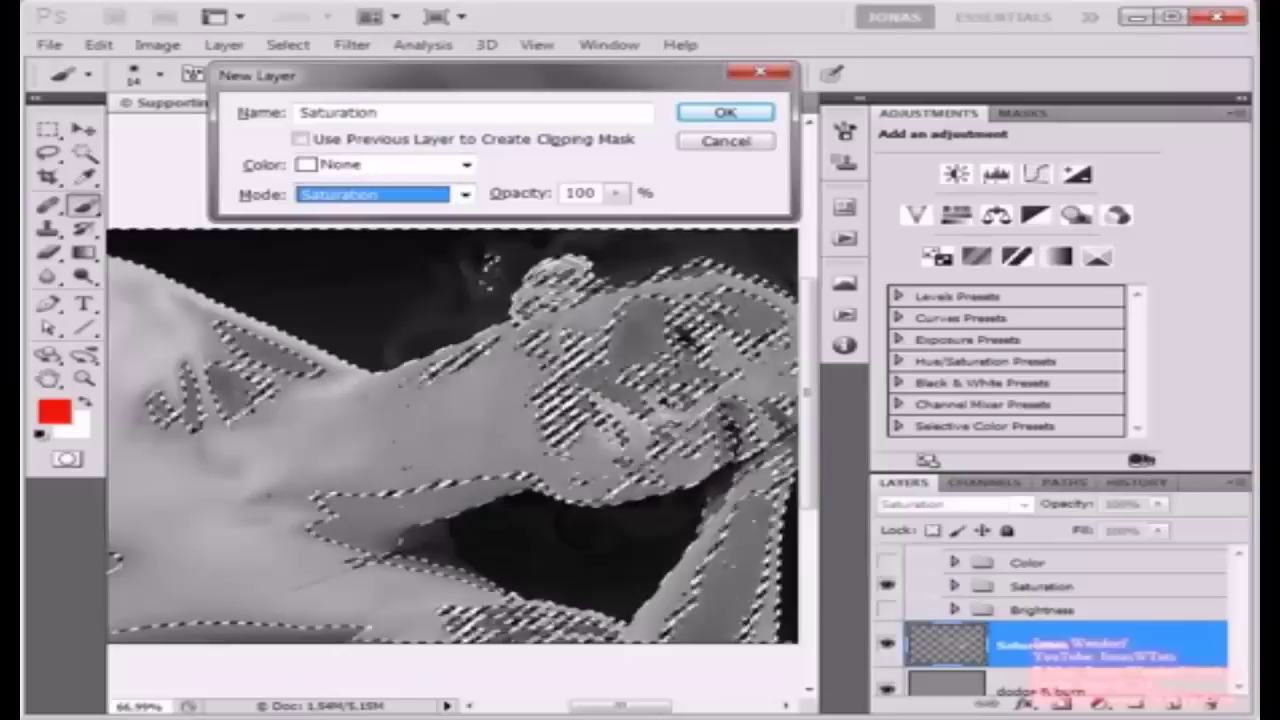
{"action": "key", "text": "Return"}
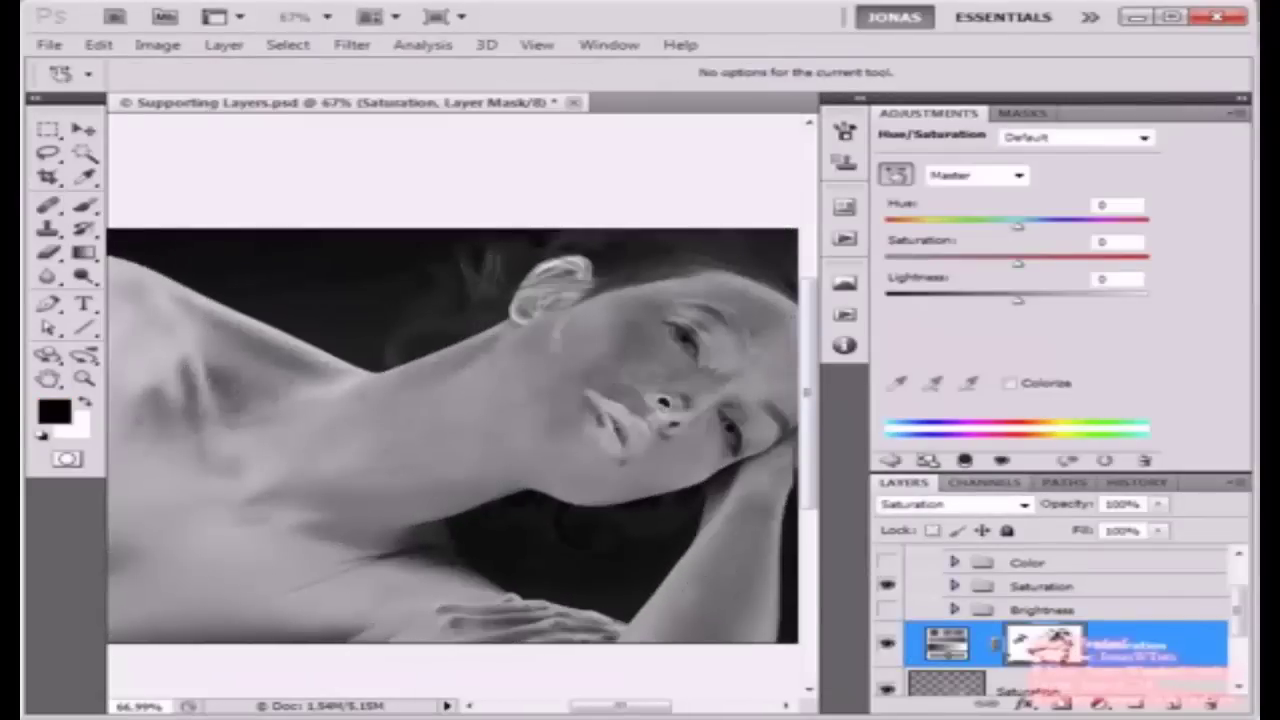
Step: Inspect the new adjustment layer's mask on its own, invert it, and return to the normal image view
{"action": "left_click", "coordinate": [1045, 645], "text": "alt"}
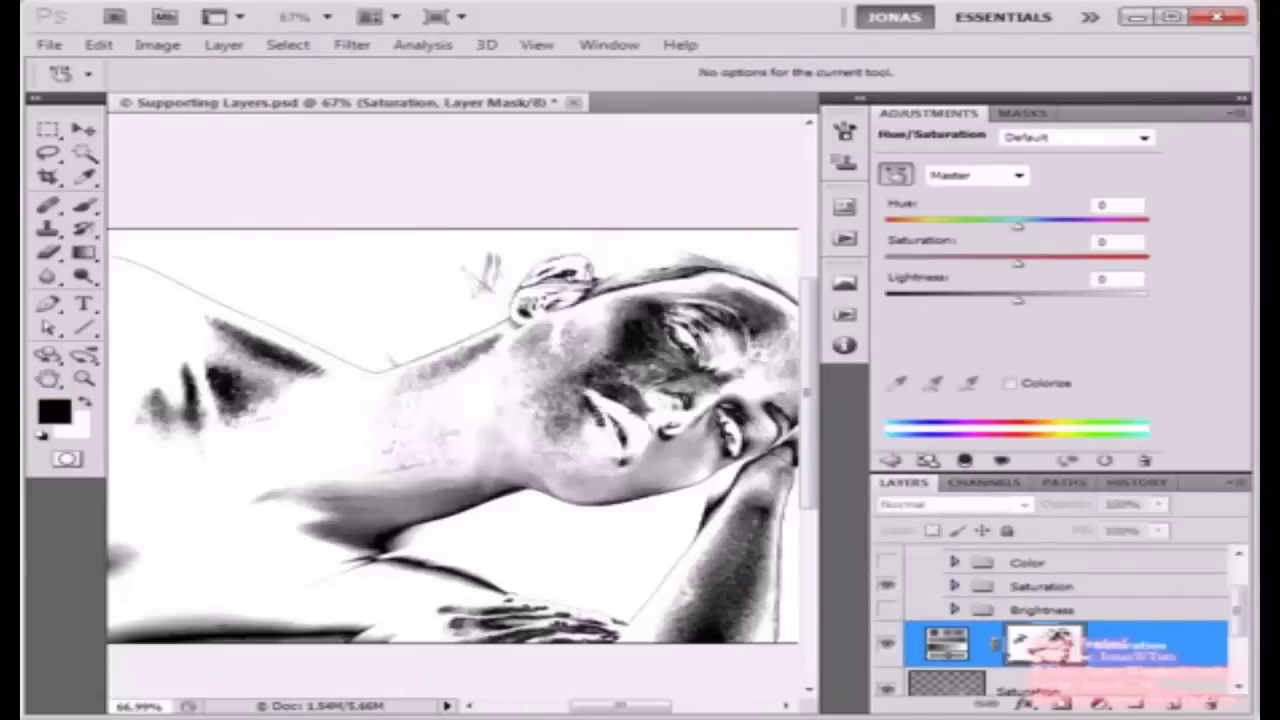
{"action": "left_click_drag", "start_coordinate": [450, 430], "coordinate": [503, 420]}
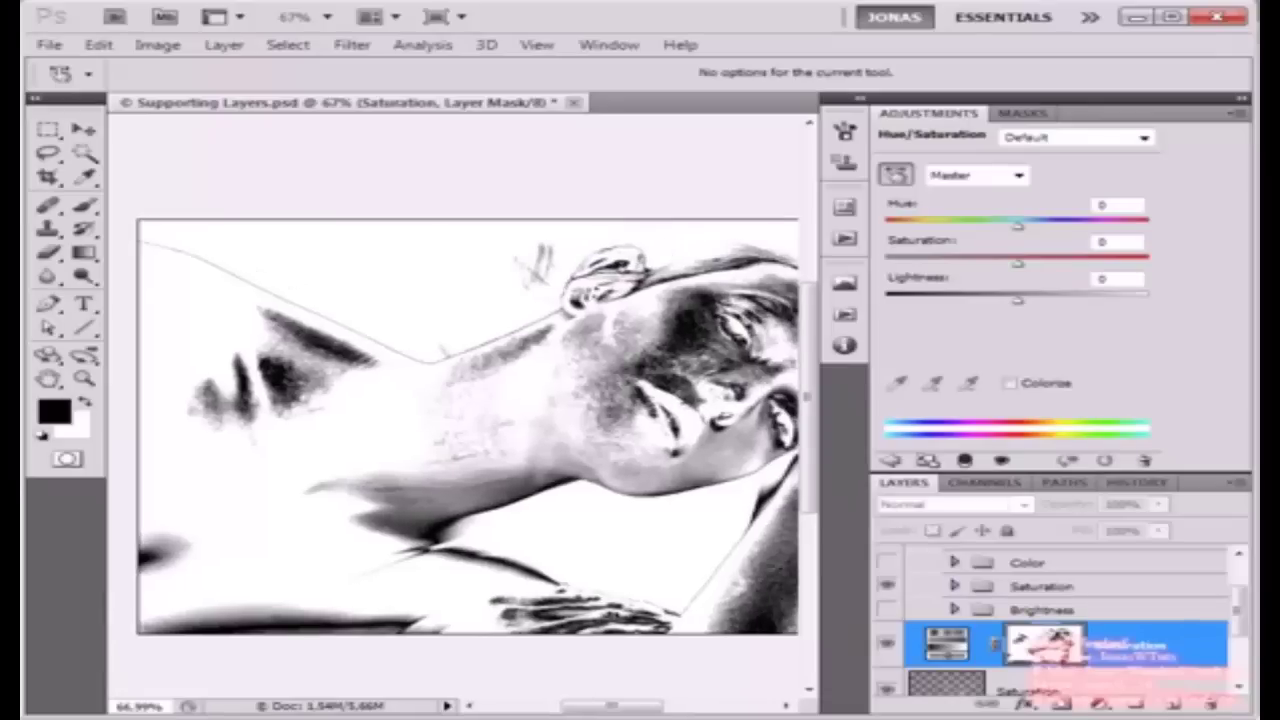
{"action": "scroll", "coordinate": [461, 428], "scroll_direction": "right", "scroll_amount": 3}
{"action": "left_click", "coordinate": [157, 44]}
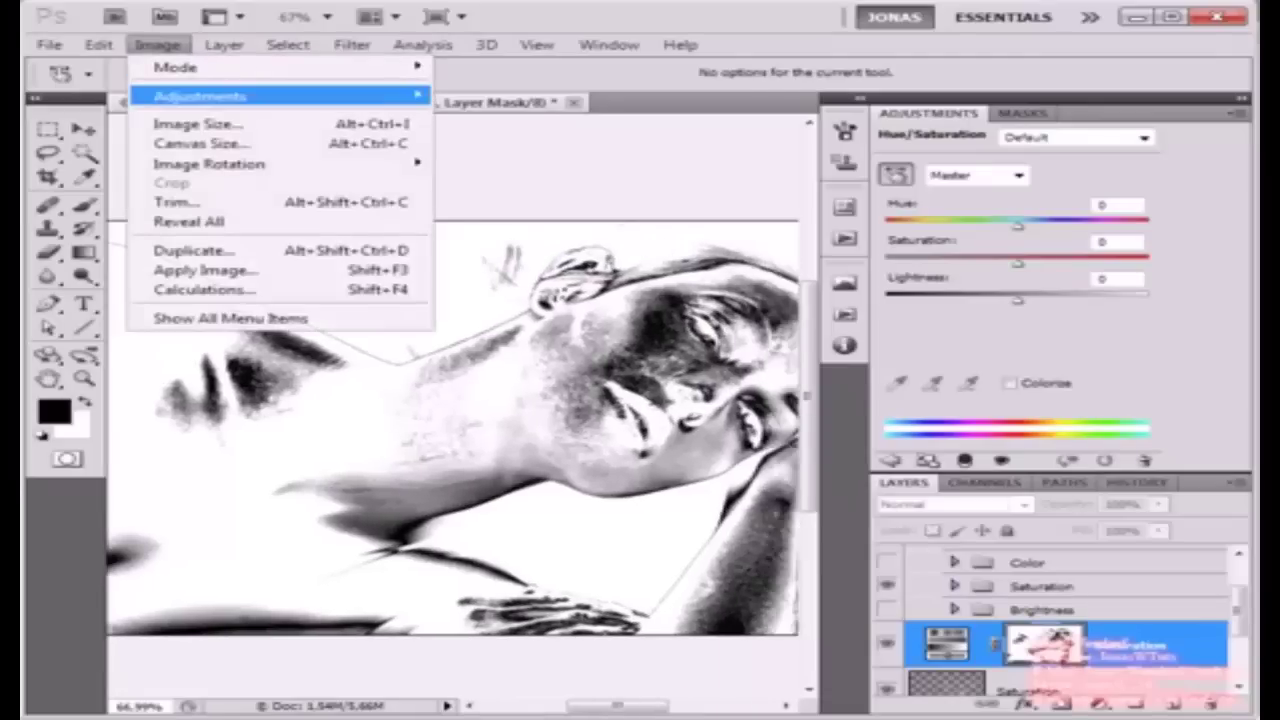
{"action": "mouse_move", "coordinate": [200, 95]}
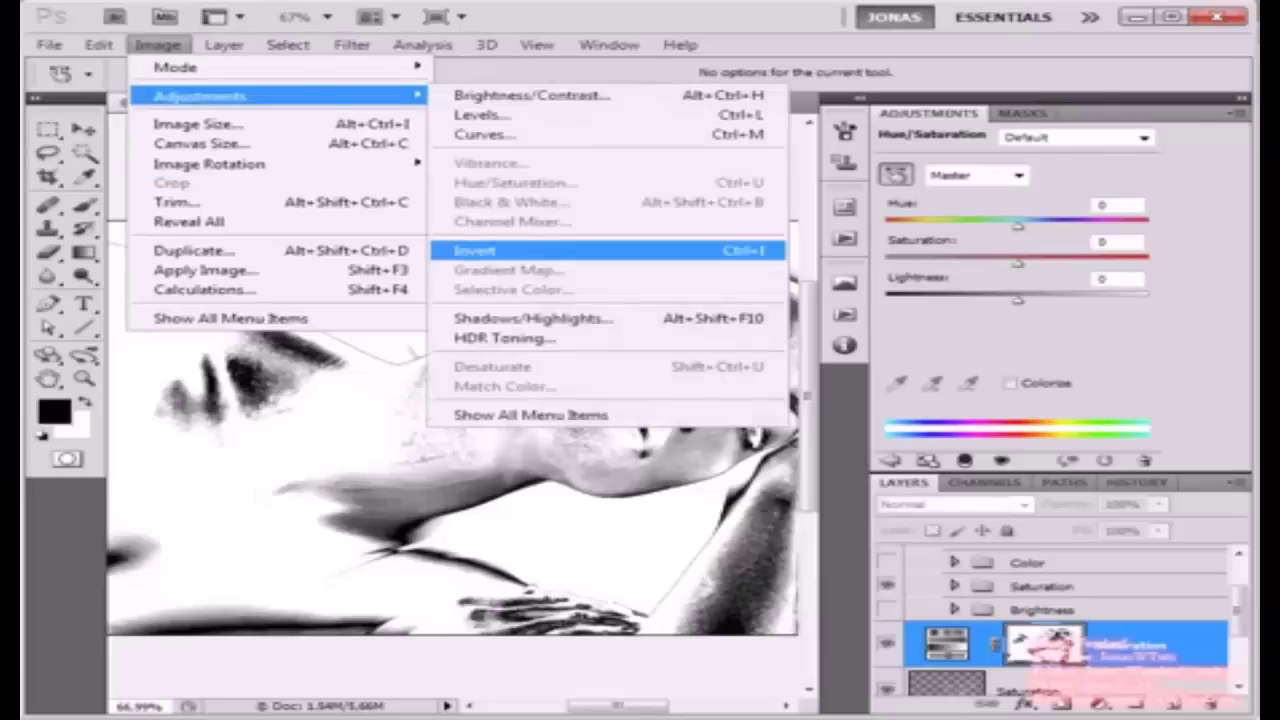
{"action": "left_click", "coordinate": [580, 251]}
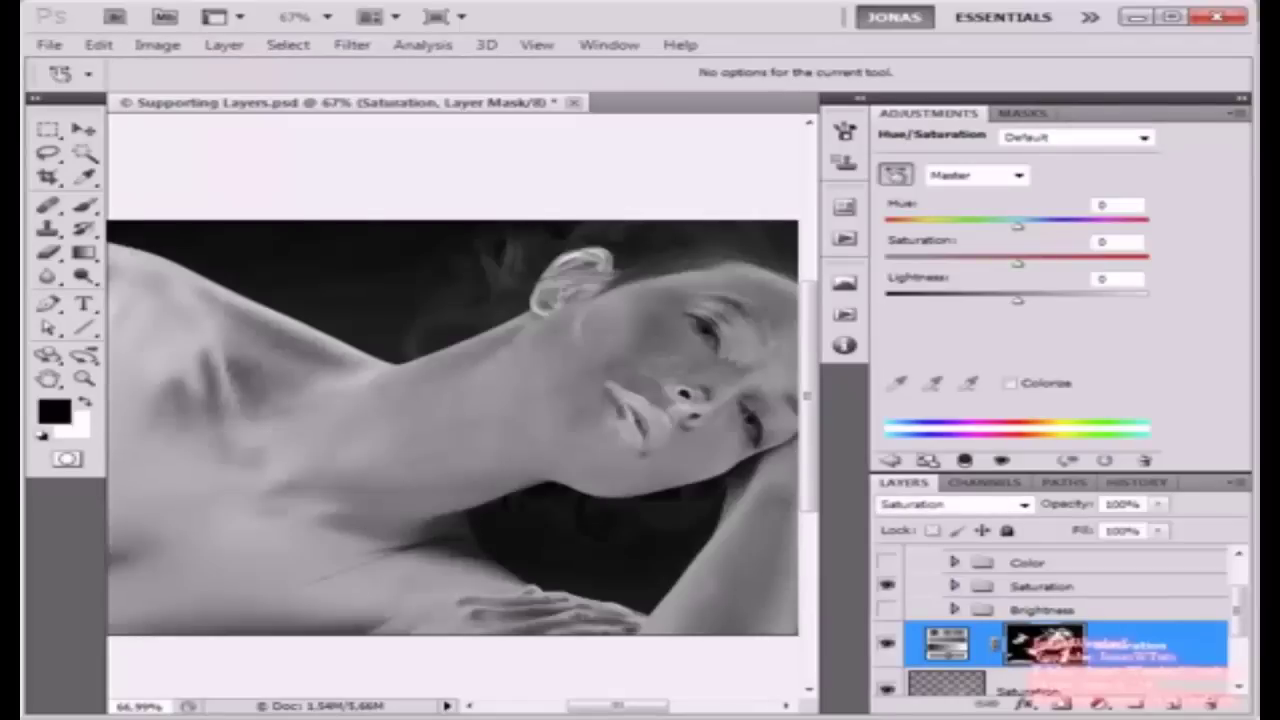
Step: Raise the adjustment layer's saturation to +15 and compare the image with the layer hidden and shown
{"action": "mouse_move", "coordinate": [1018, 263]}
{"action": "left_mouse_down"}
{"action": "mouse_move", "coordinate": [1045, 263]}
{"action": "mouse_move", "coordinate": [956, 263]}
{"action": "mouse_move", "coordinate": [1059, 263]}
{"action": "mouse_move", "coordinate": [986, 263]}
{"action": "mouse_move", "coordinate": [1037, 263]}
{"action": "left_mouse_up"}
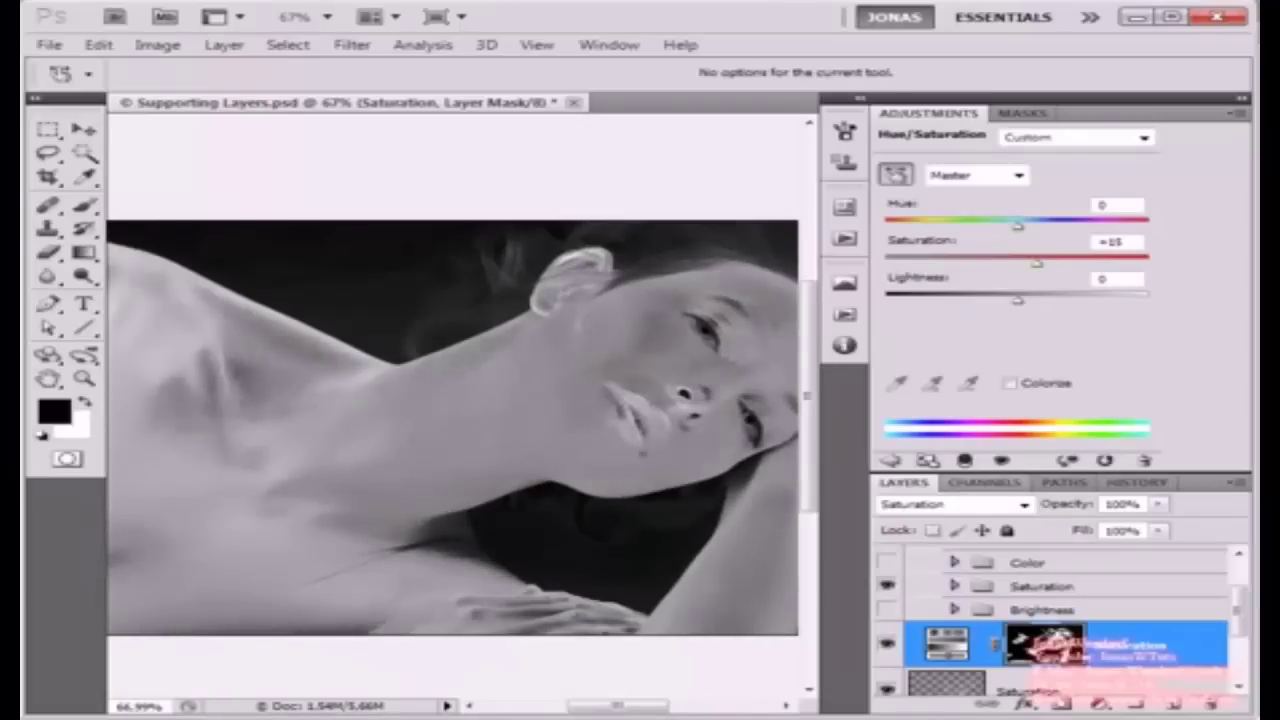
{"action": "left_click", "coordinate": [887, 644]}
{"action": "left_click", "coordinate": [887, 644]}
{"action": "left_click", "coordinate": [887, 644]}
{"action": "left_click", "coordinate": [887, 644]}
Step: Feather the Saturation adjustment layer's mask by 20 px
{"action": "left_click", "coordinate": [1023, 114]}
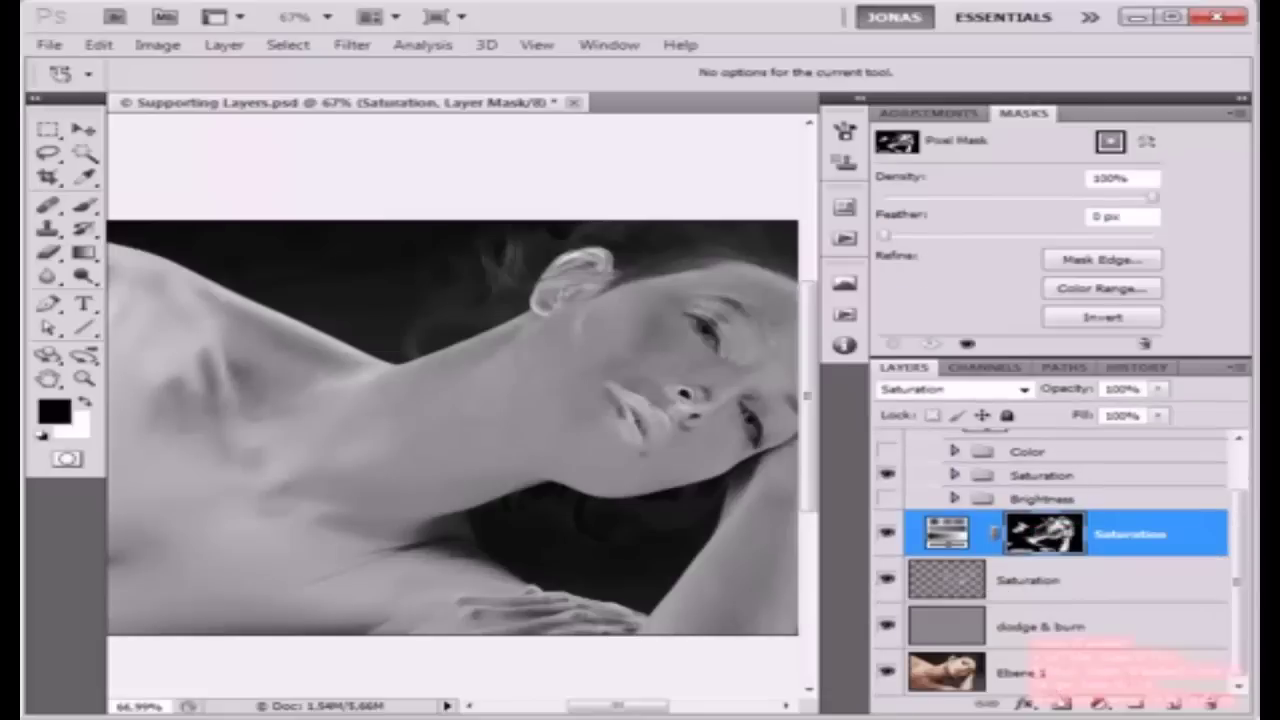
{"action": "left_click_drag", "start_coordinate": [883, 235], "coordinate": [1005, 235]}
{"action": "type", "text": "20"}
{"action": "key", "text": "Return"}
Step: Compare the skin with and without the feathered Saturation adjustment, leaving it visible, and view the whole picture
{"action": "left_click", "coordinate": [887, 533]}
{"action": "left_click", "coordinate": [887, 533]}
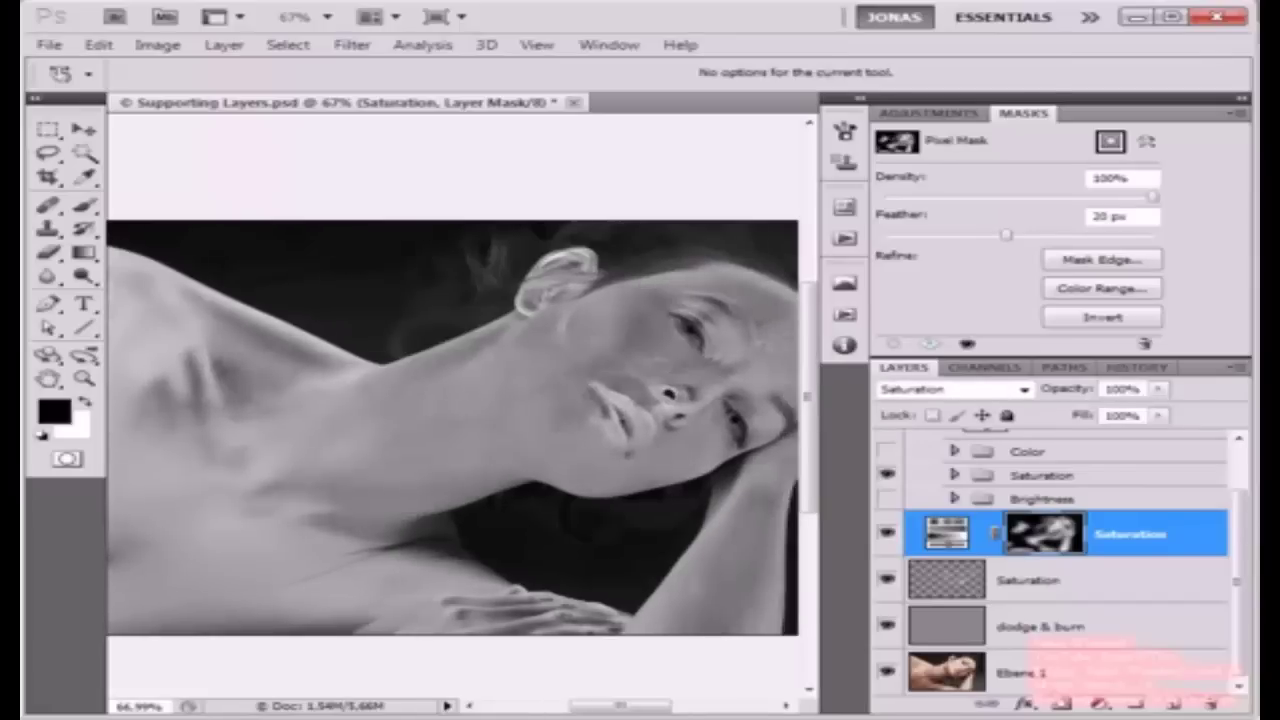
{"action": "left_click", "coordinate": [887, 533]}
{"action": "left_click", "coordinate": [887, 533]}
{"action": "left_click", "coordinate": [887, 533]}
{"action": "left_click", "coordinate": [887, 533]}
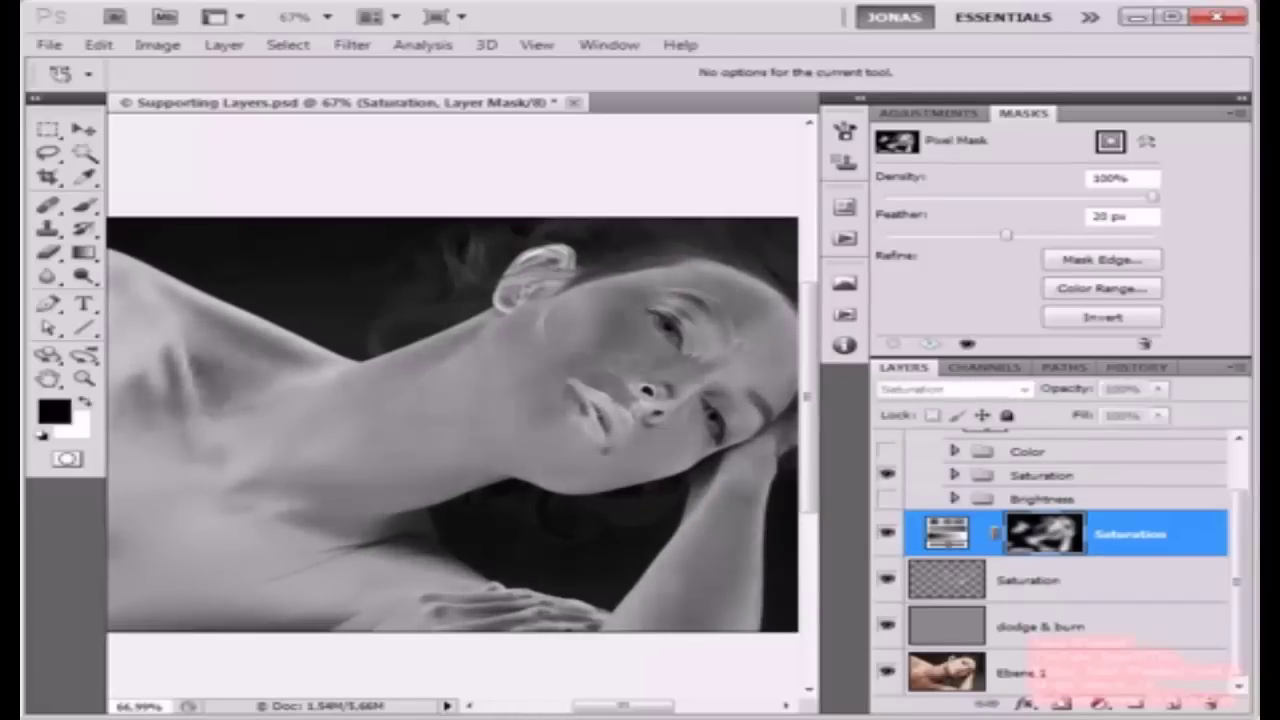
{"action": "key", "text": "ctrl+0"}
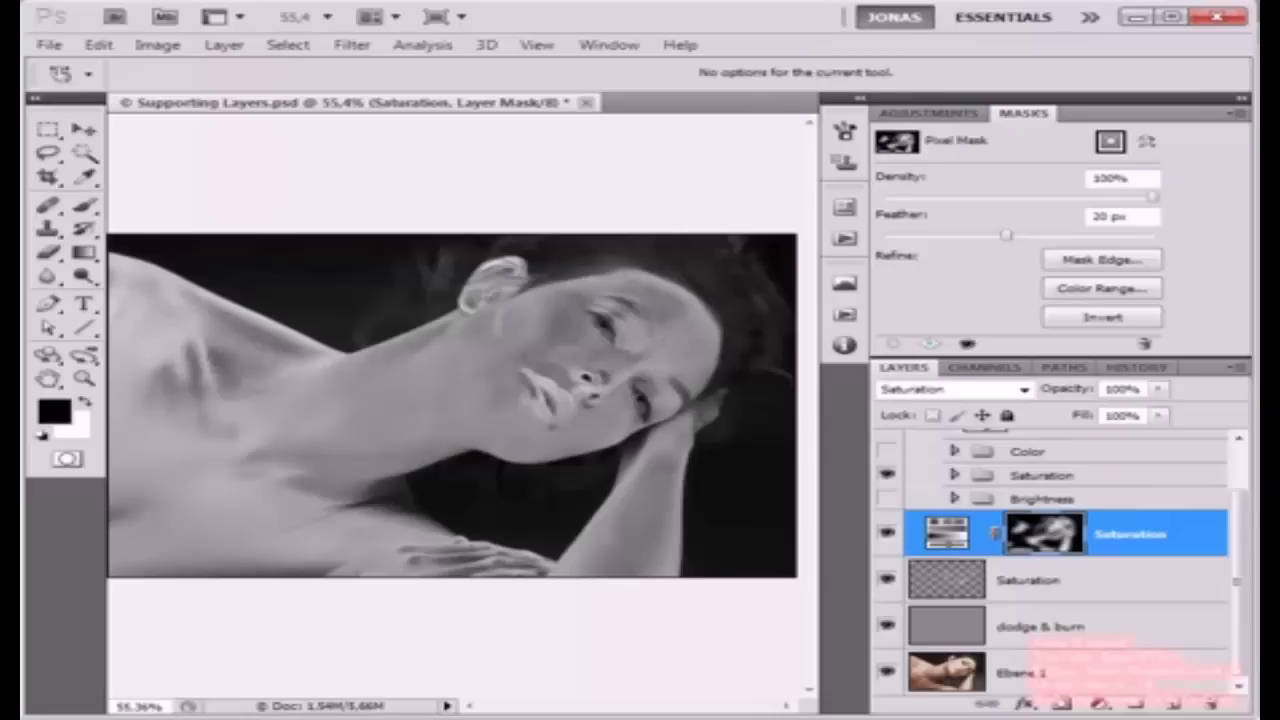
Step: Hide the Saturation helper group, expand the Color helper group, select its Luminosity layer, and make the Color group visible
{"action": "scroll", "coordinate": [1050, 560], "scroll_direction": "up", "scroll_amount": 1}
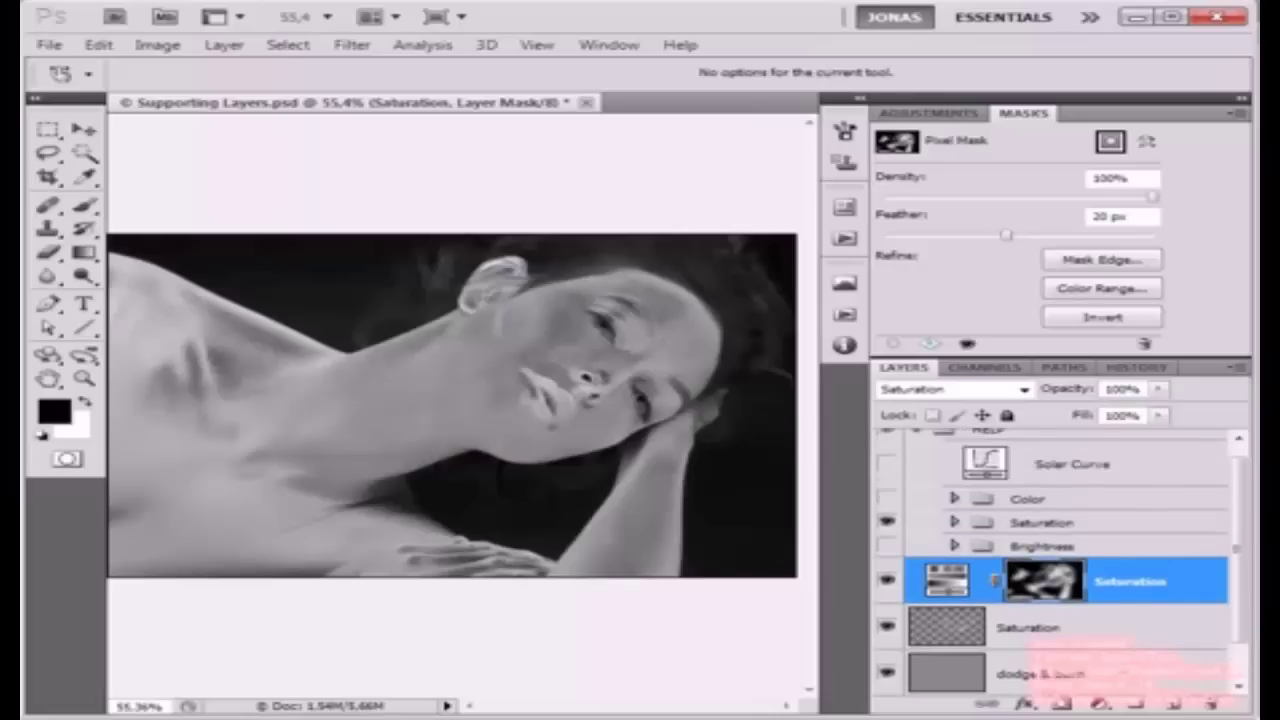
{"action": "left_click", "coordinate": [1044, 523]}
{"action": "left_click", "coordinate": [886, 522]}
{"action": "left_click", "coordinate": [954, 499]}
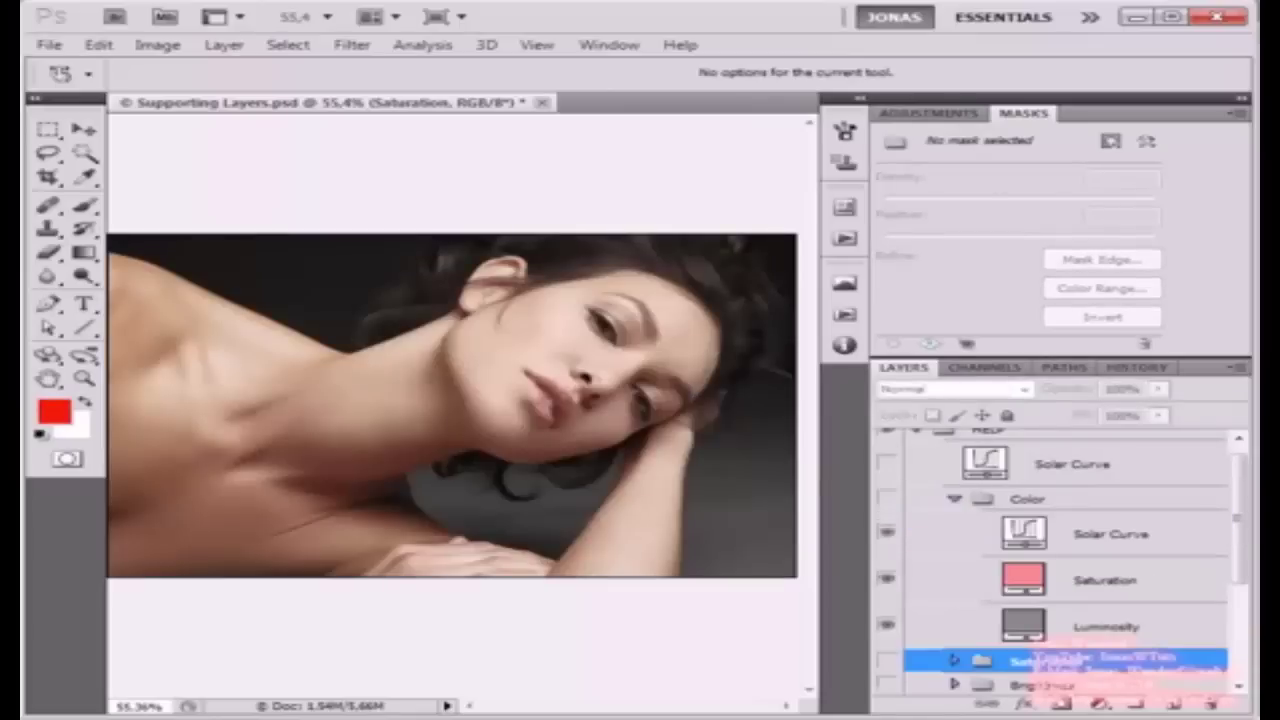
{"action": "left_click", "coordinate": [1106, 627]}
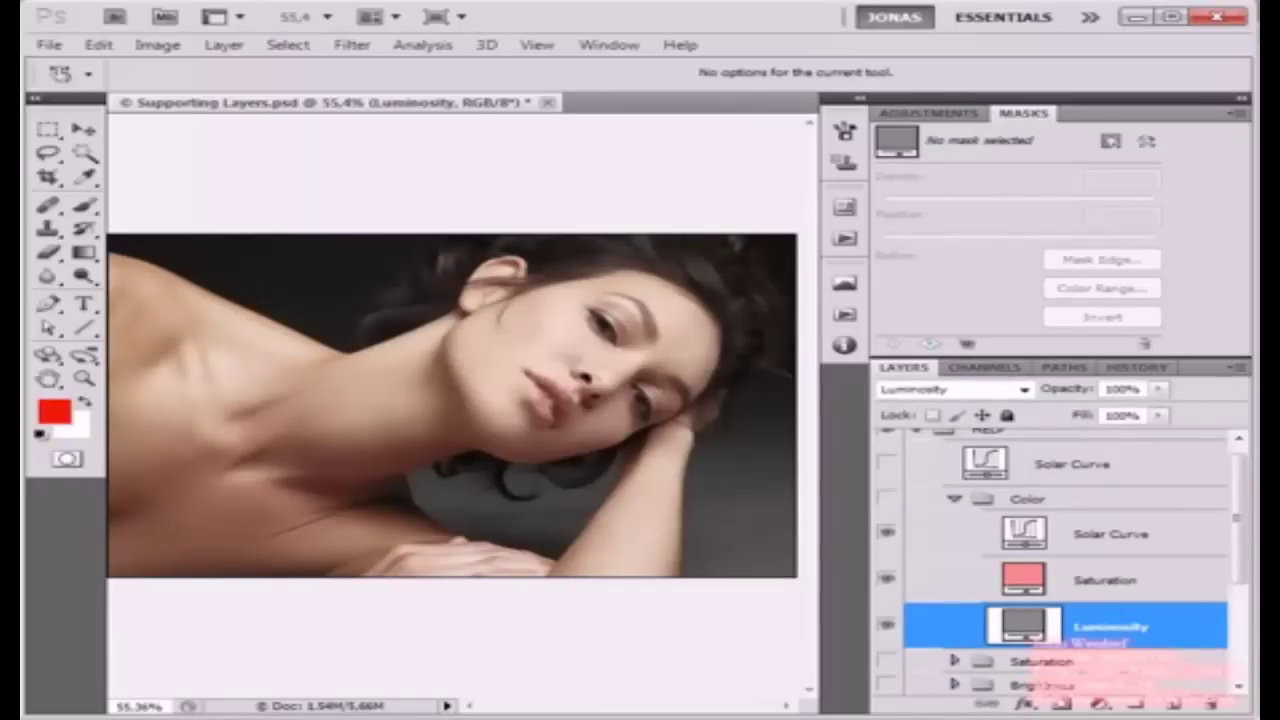
{"action": "left_click", "coordinate": [886, 498]}
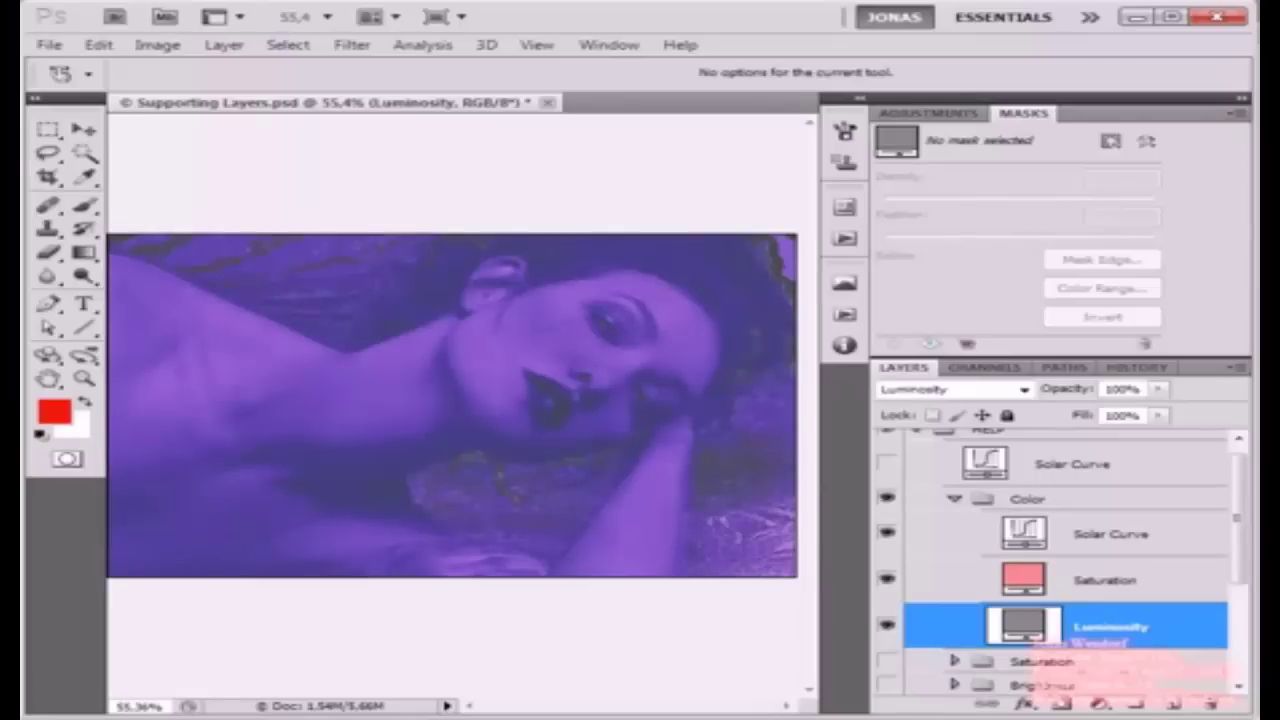
Step: Check the HSB values of the Luminosity layer's solid color in the Color group, keeping the color as it is
{"action": "double_click", "coordinate": [1024, 625]}
{"action": "double_click", "coordinate": [856, 402]}
{"action": "key", "text": "Tab"}
{"action": "key", "text": "Tab"}
{"action": "key", "text": "Return"}
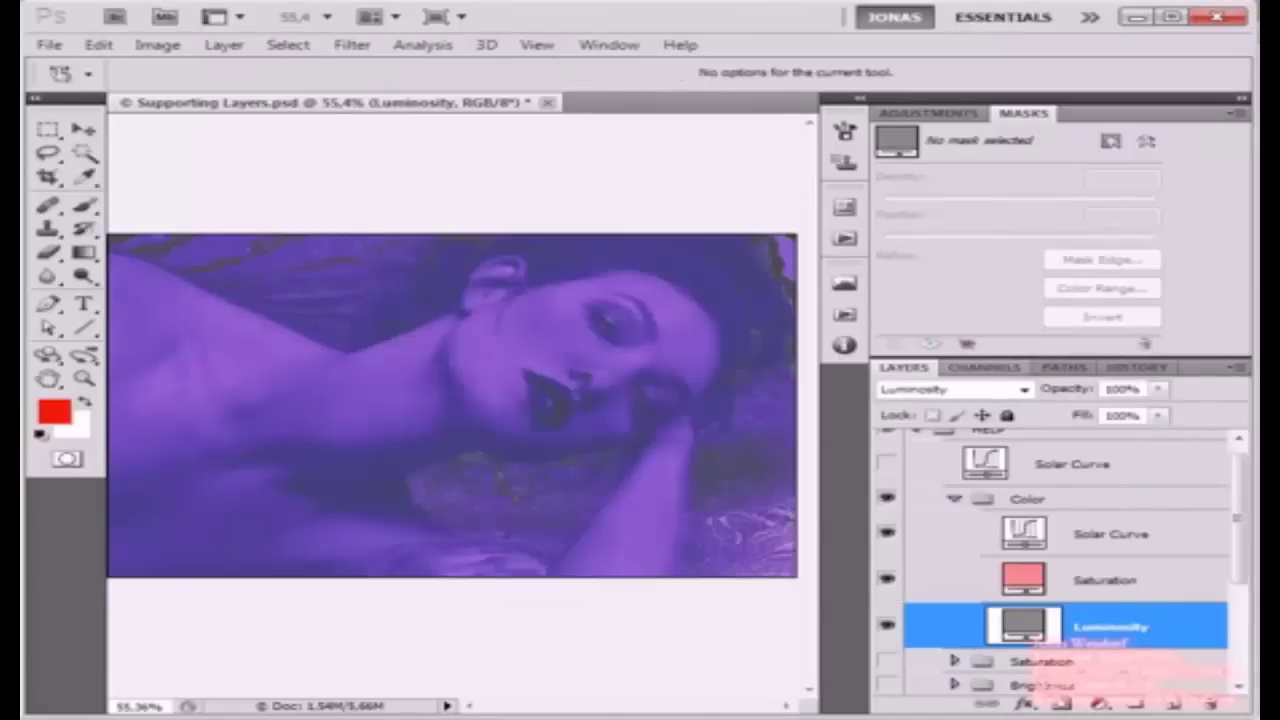
Step: Hide the Saturation and Solar Curve layers in the Color group and examine the picture through the Luminosity layer alone
{"action": "left_click_drag", "start_coordinate": [887, 580], "coordinate": [887, 533]}
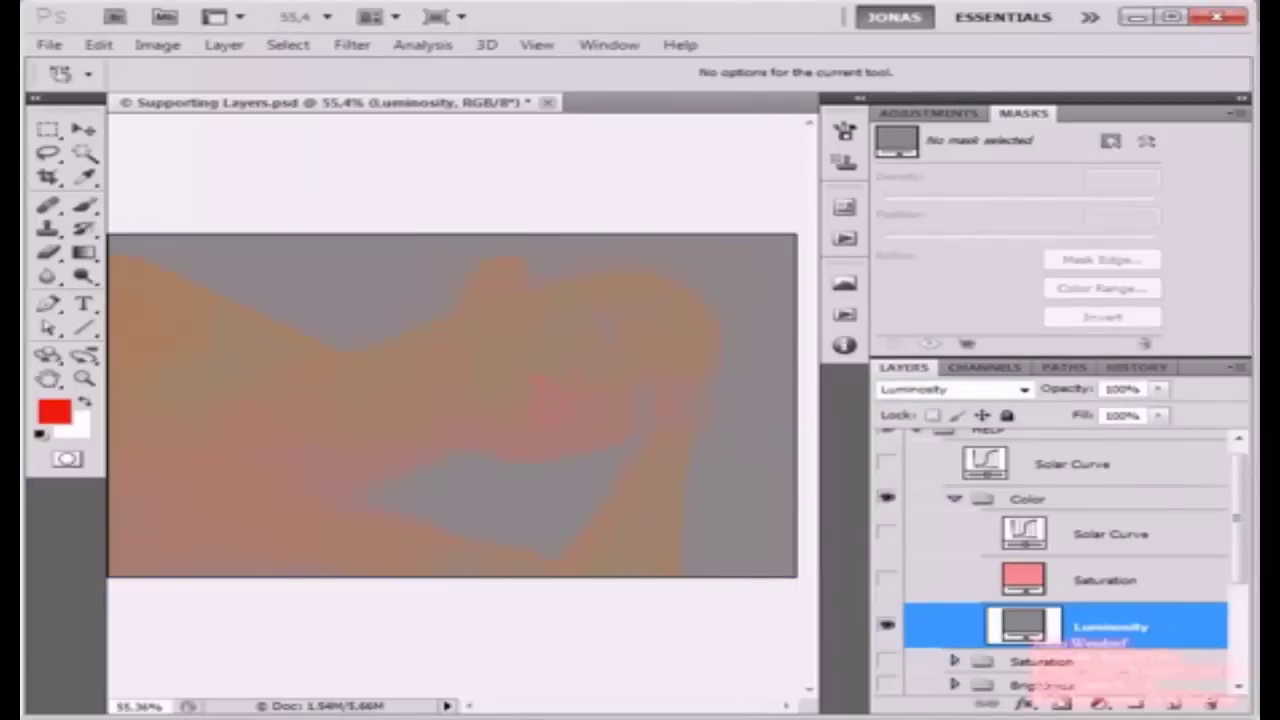
{"action": "scroll", "coordinate": [450, 406], "scroll_direction": "up", "scroll_amount": 1}
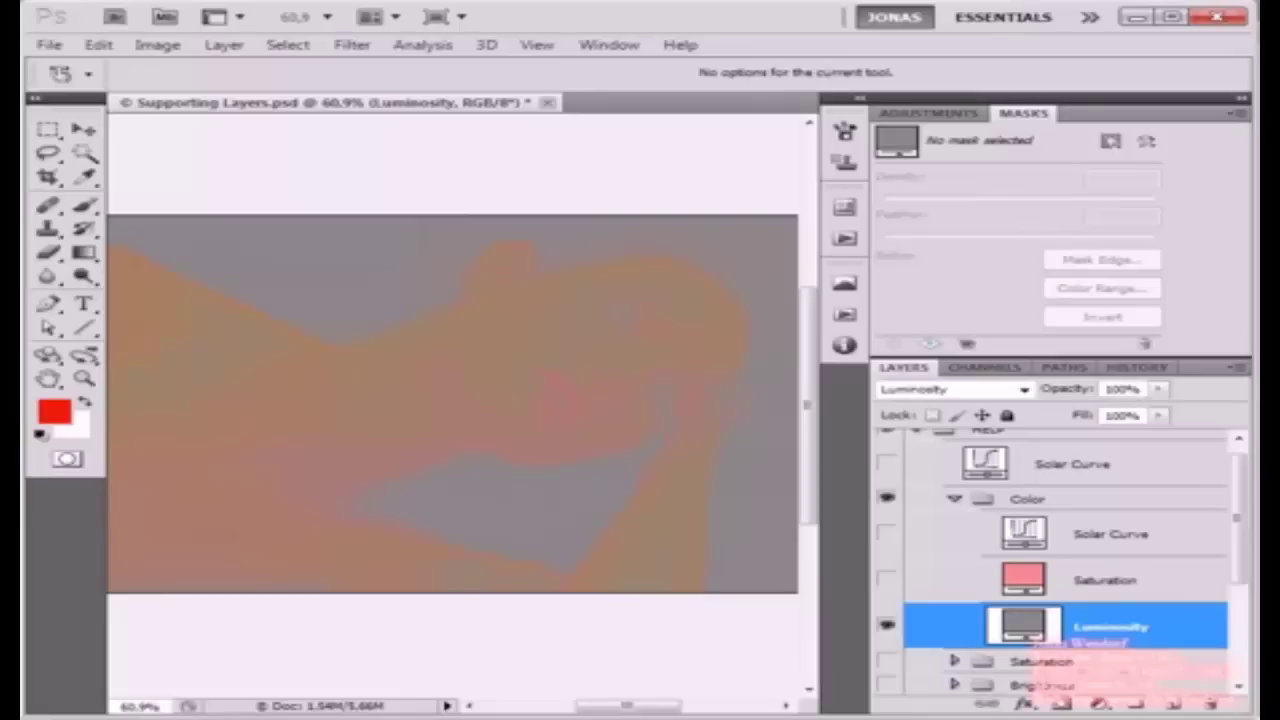
{"action": "scroll", "coordinate": [452, 405], "scroll_direction": "down", "scroll_amount": 1}
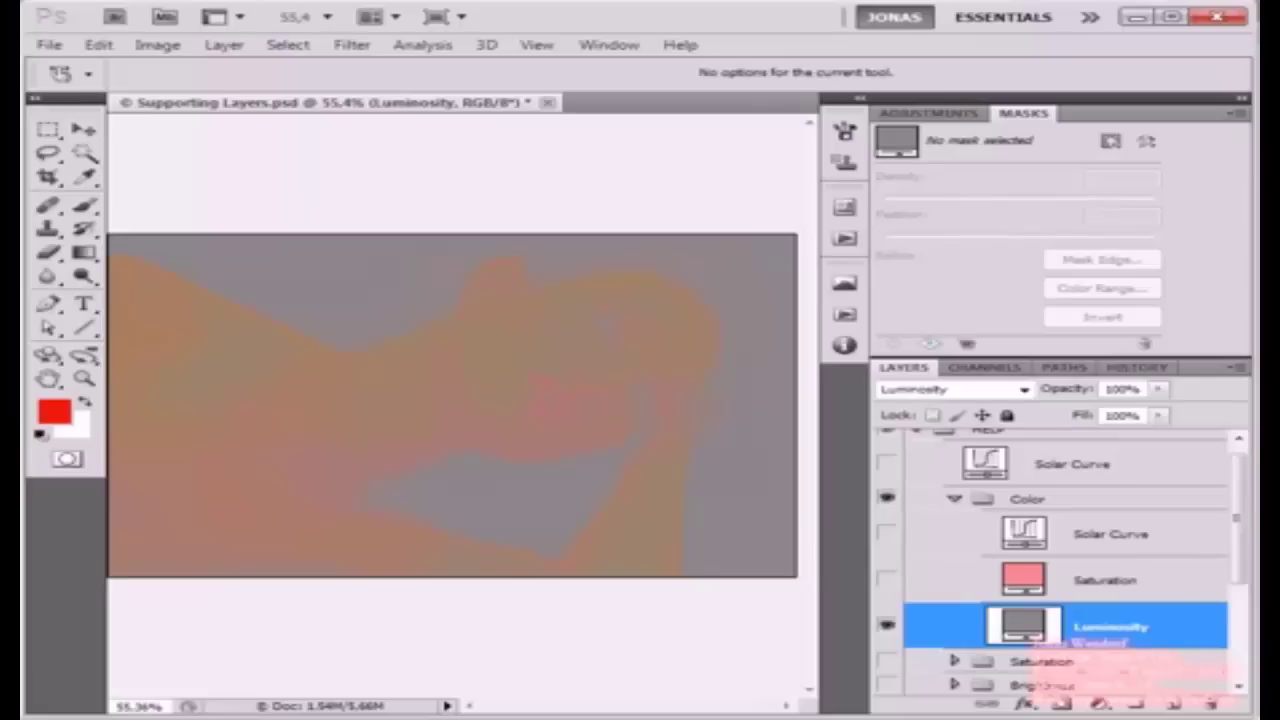
Step: Show the Saturation layer in the Color group, check its solid color's HSB values, and examine the resulting color view
{"action": "left_click", "coordinate": [1108, 580]}
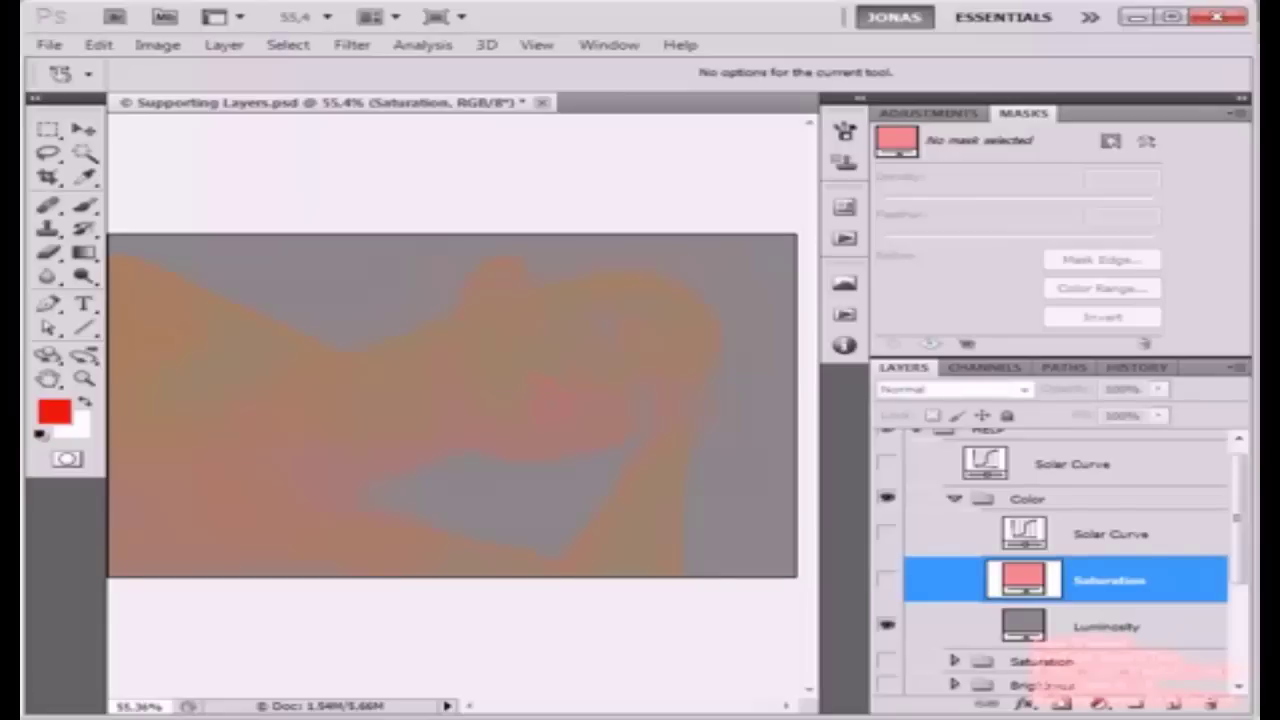
{"action": "left_click", "coordinate": [887, 580]}
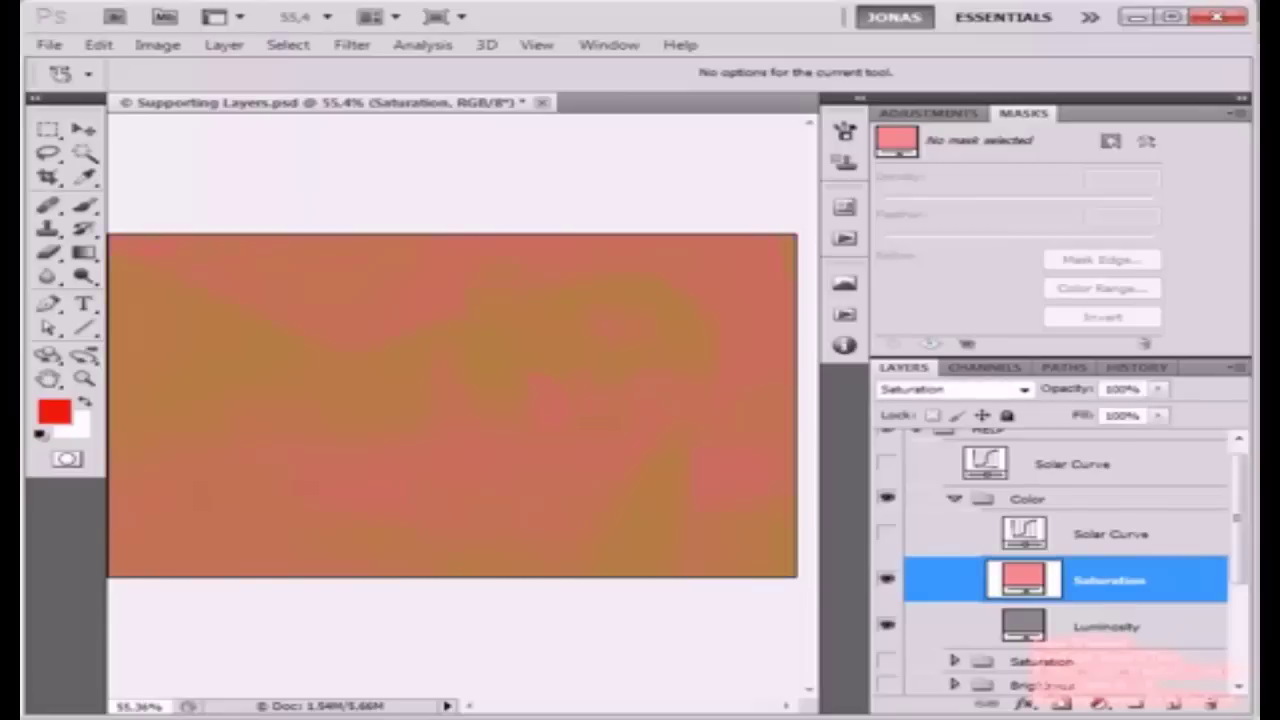
{"action": "double_click", "coordinate": [1024, 579]}
{"action": "double_click", "coordinate": [855, 402]}
{"action": "key", "text": "Tab"}
{"action": "key", "text": "Tab"}
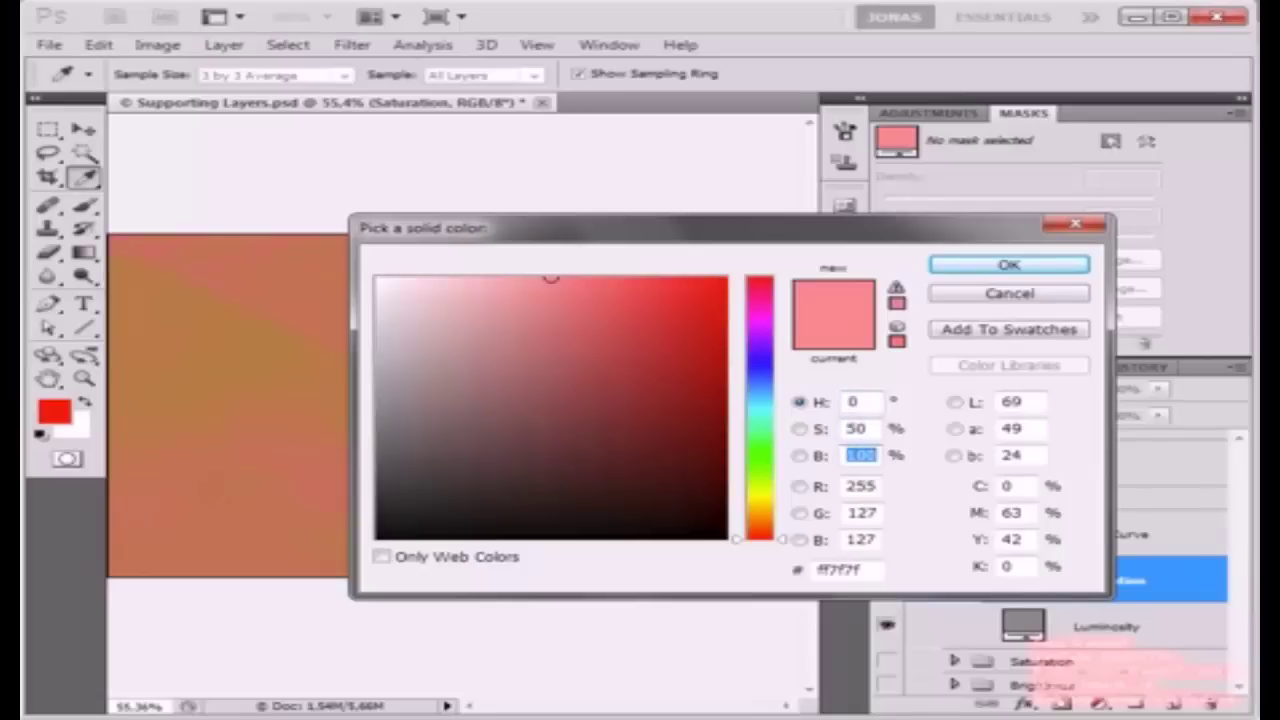
{"action": "key", "text": "Return"}
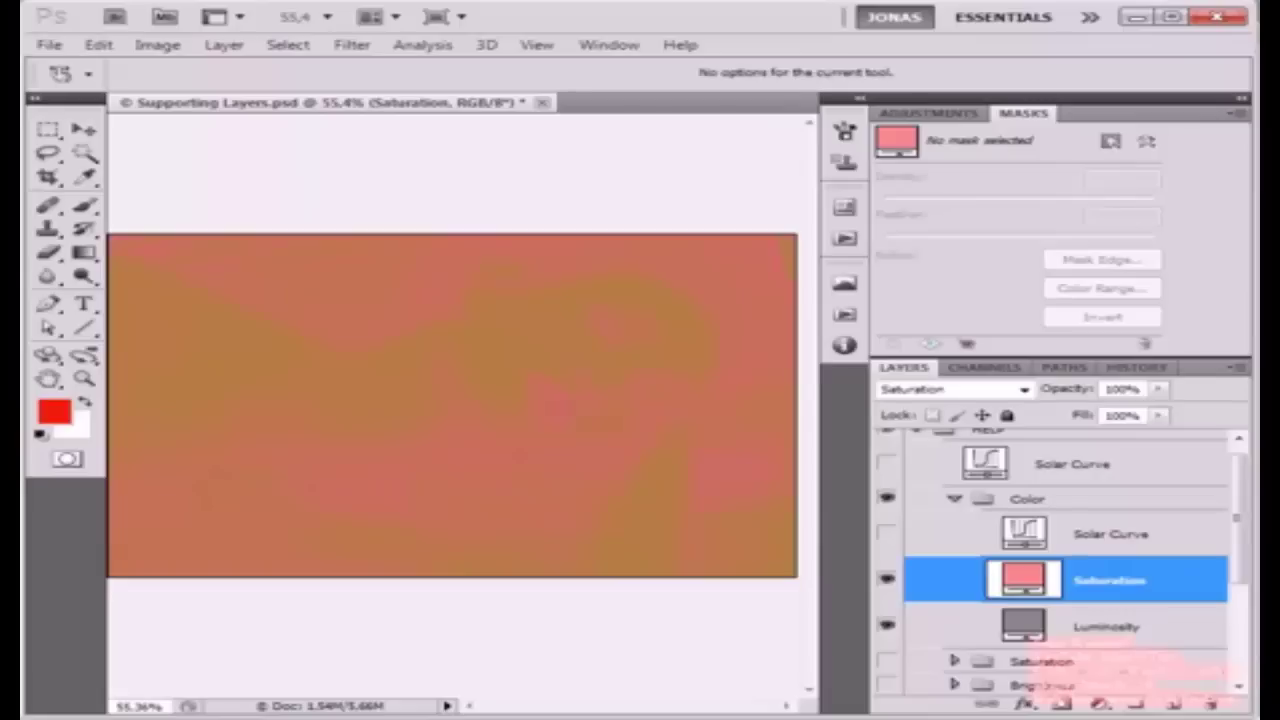
{"action": "scroll", "coordinate": [438, 457], "scroll_direction": "up", "scroll_amount": 3}
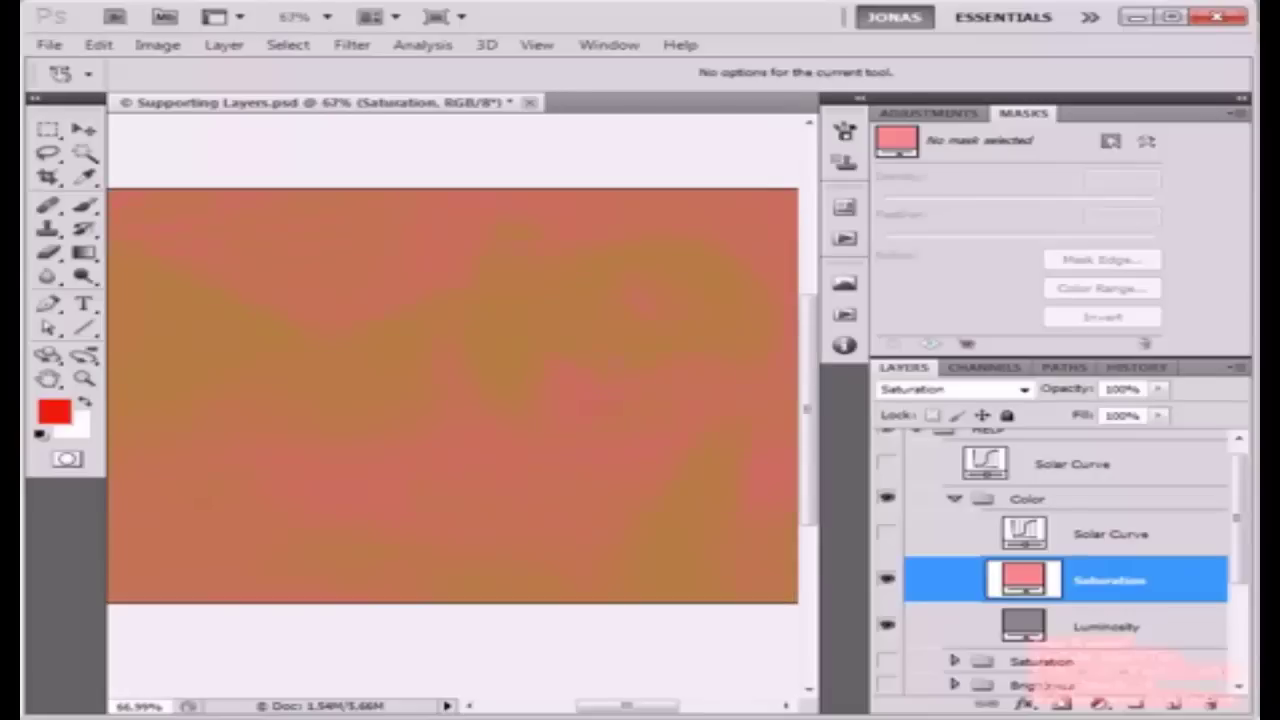
Step: Show the Solar Curve layer in the Color group and examine its curve and the resulting color view
{"action": "scroll", "coordinate": [438, 459], "scroll_direction": "up", "scroll_amount": 1}
{"action": "scroll", "coordinate": [438, 459], "scroll_direction": "down", "scroll_amount": 1}
{"action": "scroll", "coordinate": [452, 400], "scroll_direction": "down", "scroll_amount": 2}
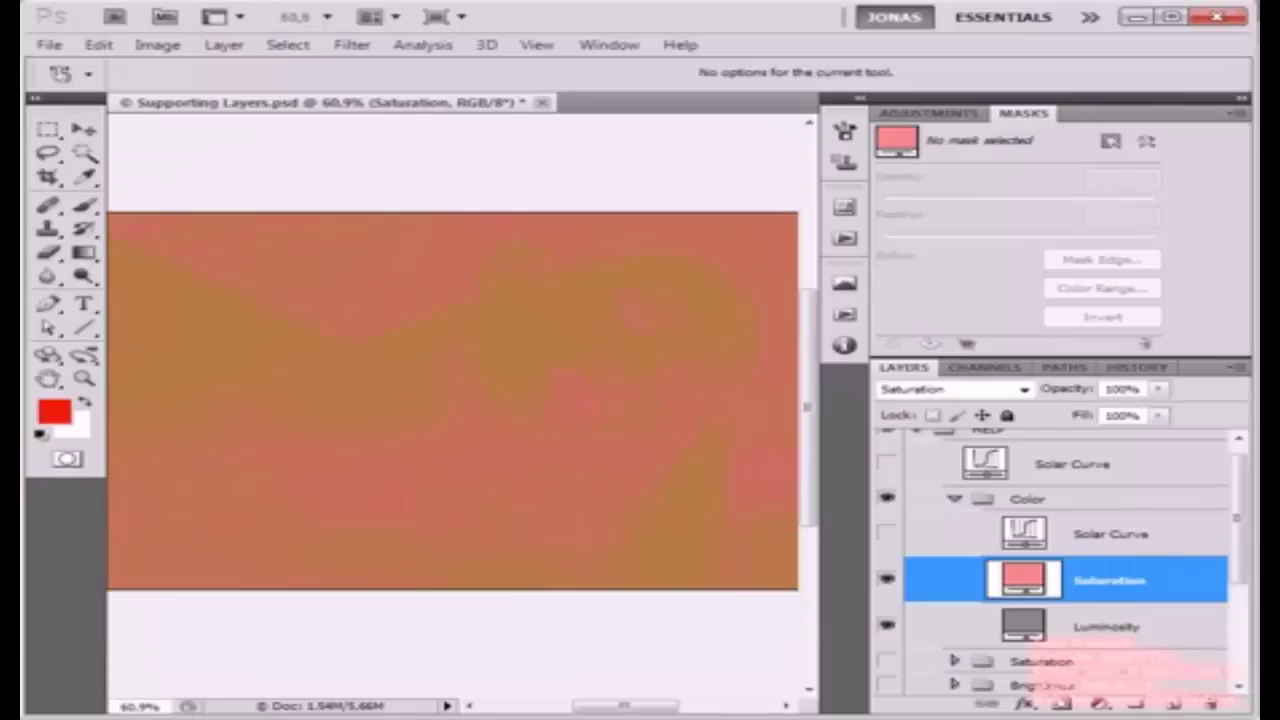
{"action": "left_click", "coordinate": [1112, 535]}
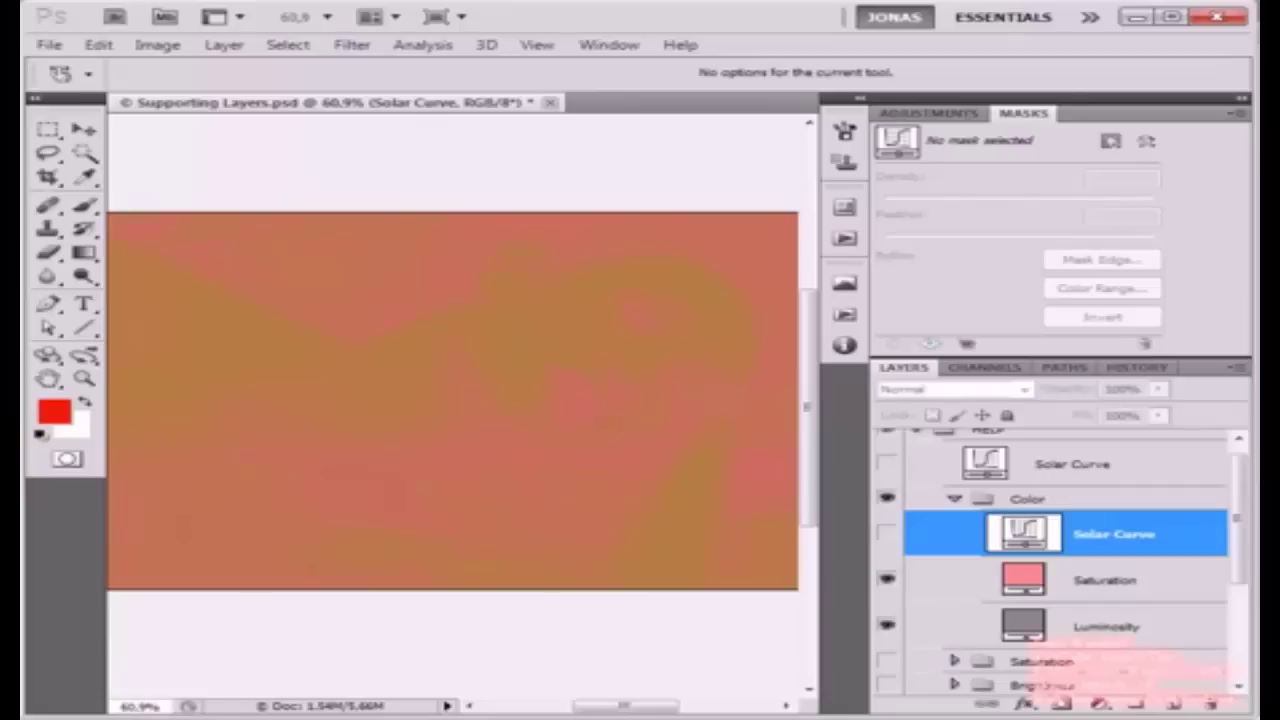
{"action": "left_click", "coordinate": [887, 532]}
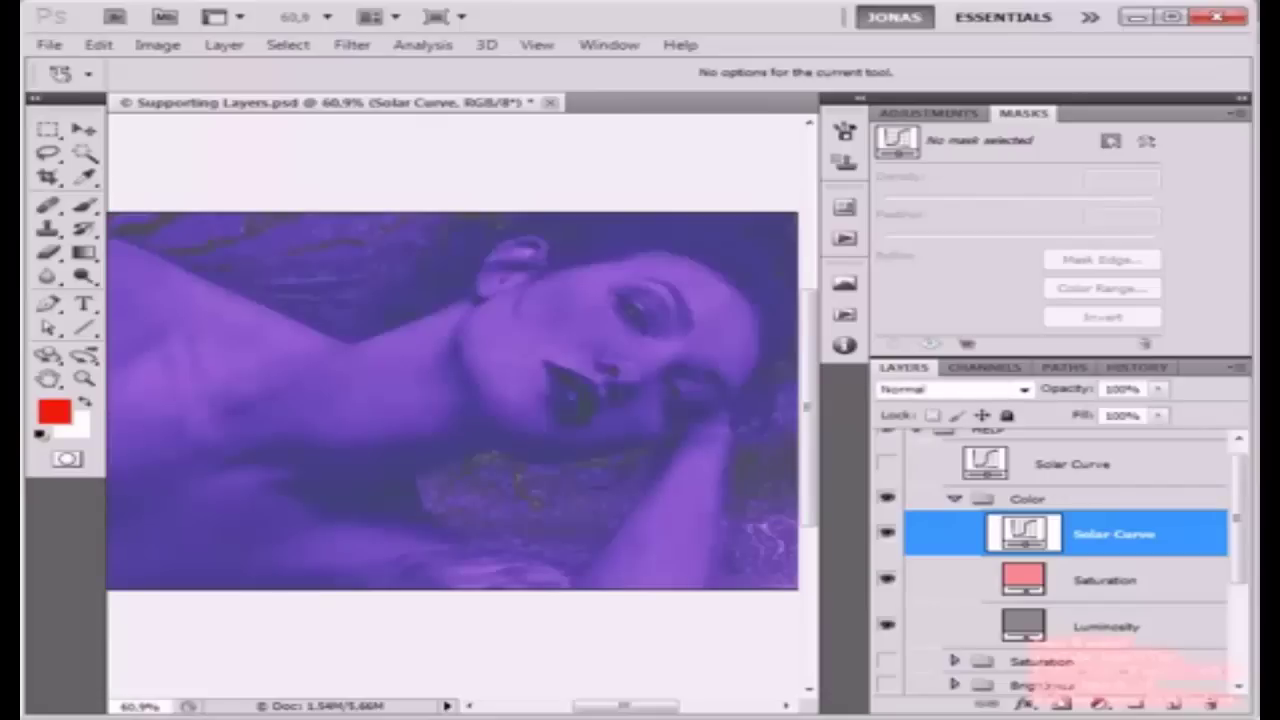
{"action": "key", "text": "ctrl+plus"}
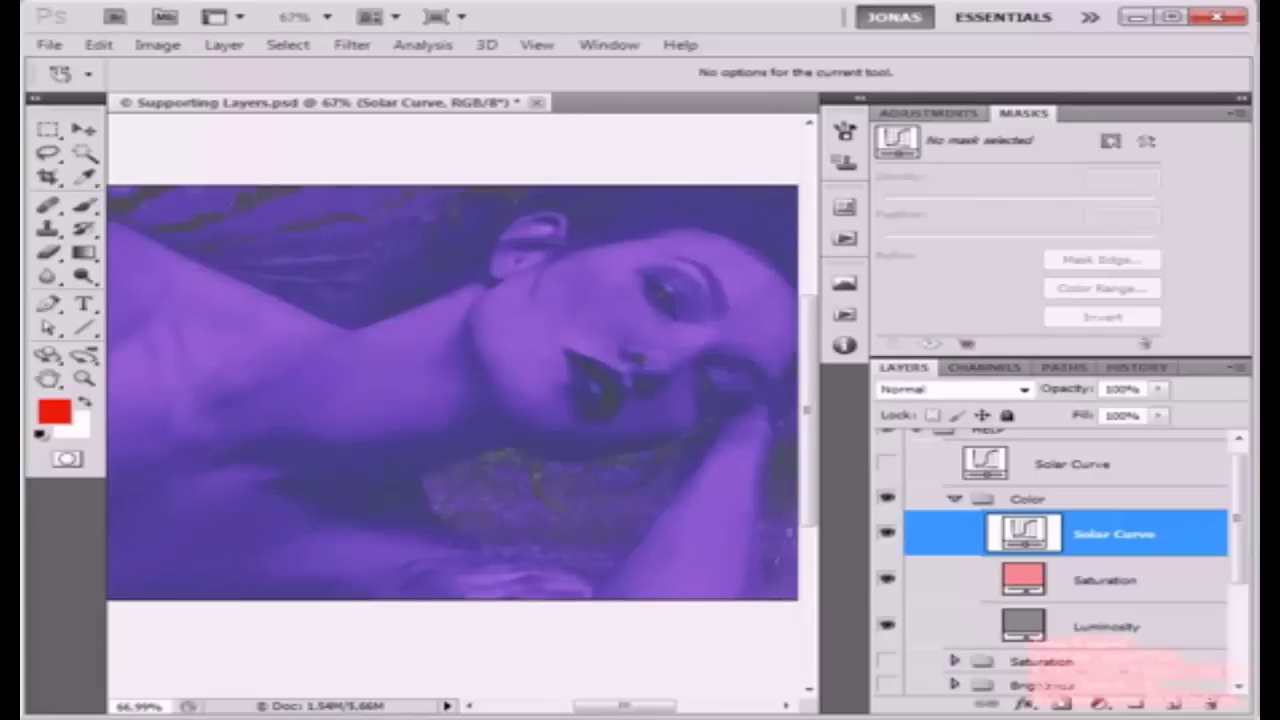
{"action": "left_click", "coordinate": [928, 114]}
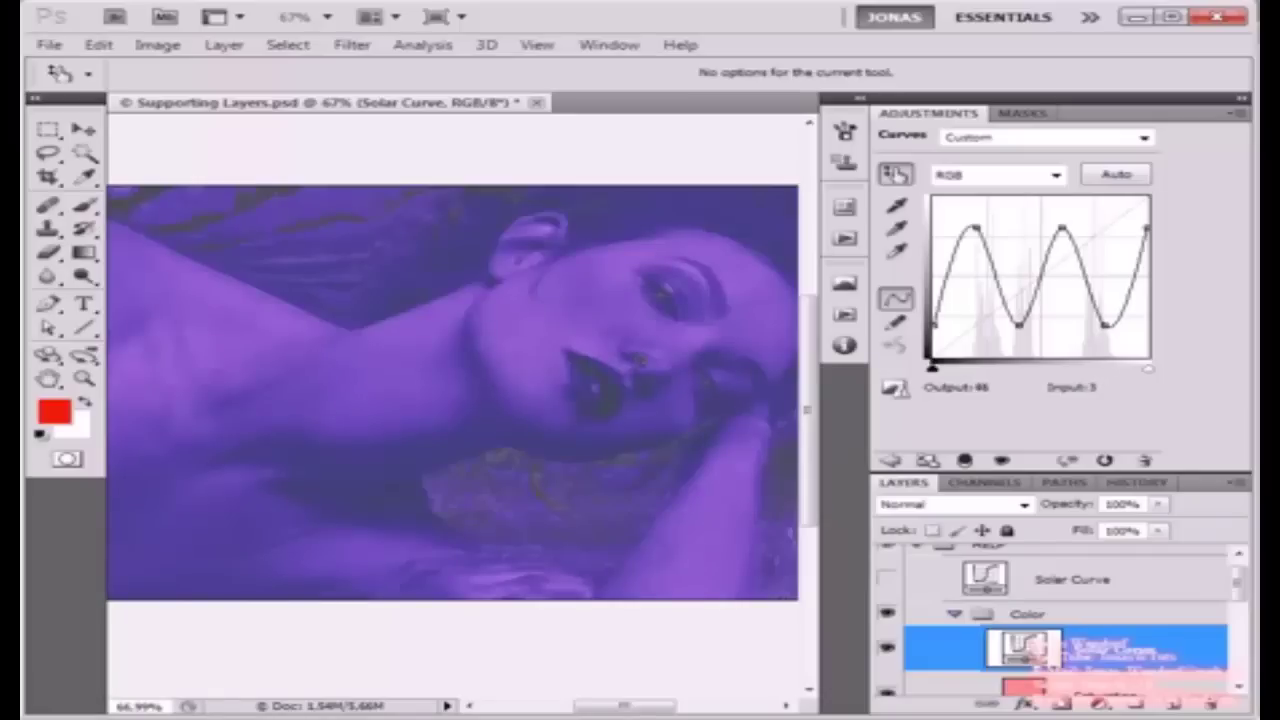
{"action": "scroll", "coordinate": [1062, 620], "scroll_direction": "down", "scroll_amount": 3}
{"action": "scroll", "coordinate": [1062, 620], "scroll_direction": "up", "scroll_amount": 2}
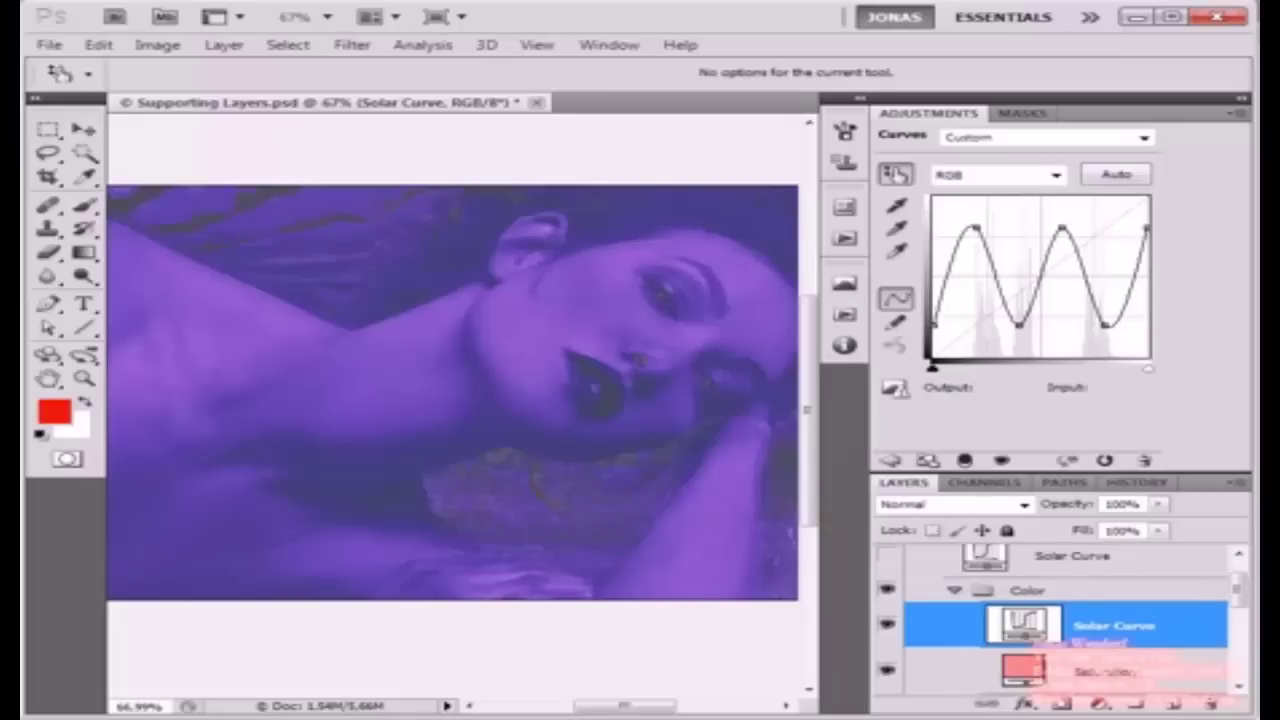
Step: Collapse the Color group and add a Hue/Saturation layer named "Hue -15" in Hue blend mode above the masked Saturation layer, with hue -15
{"action": "left_click", "coordinate": [1028, 591]}
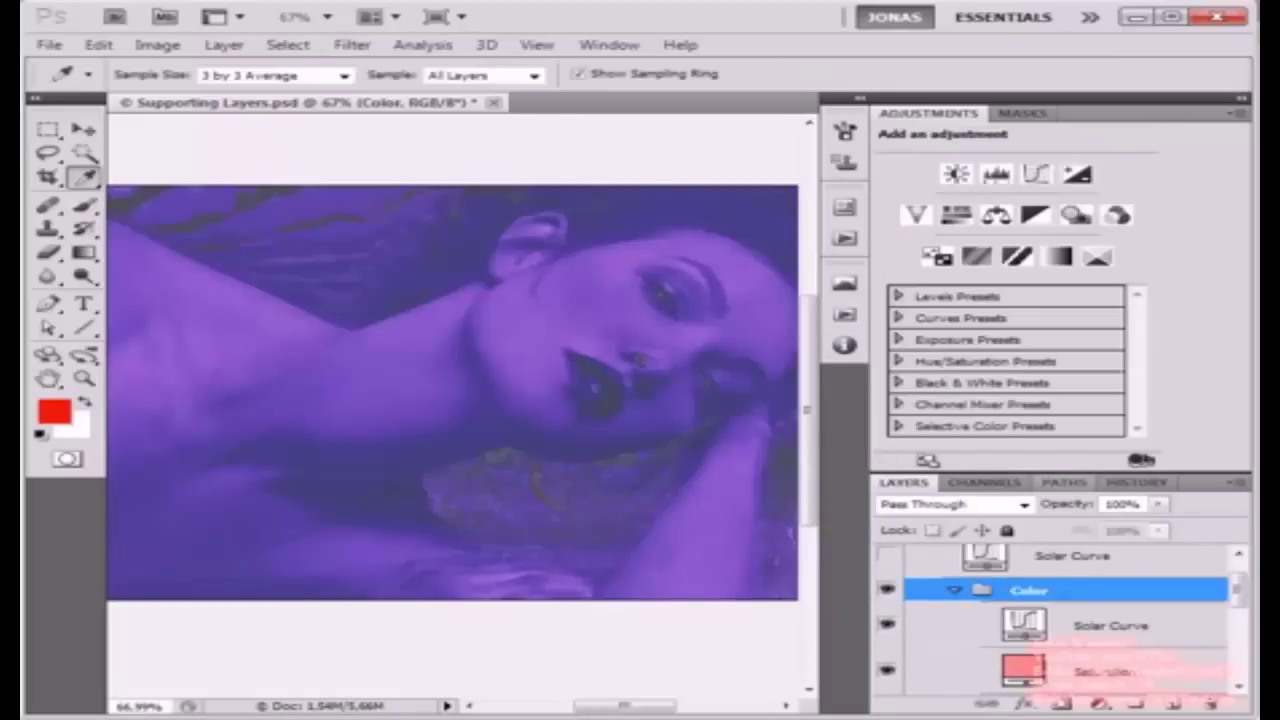
{"action": "left_click", "coordinate": [954, 591]}
{"action": "scroll", "coordinate": [1062, 620], "scroll_direction": "down", "scroll_amount": 3}
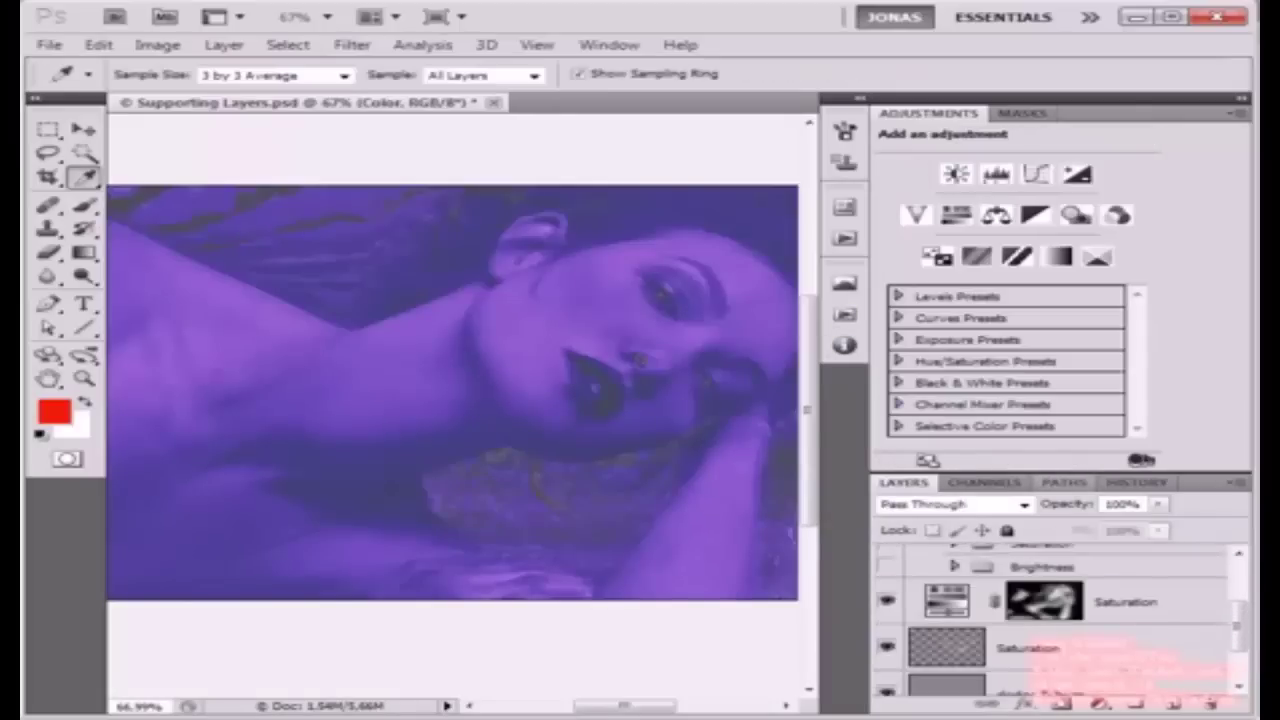
{"action": "left_click", "coordinate": [1126, 602]}
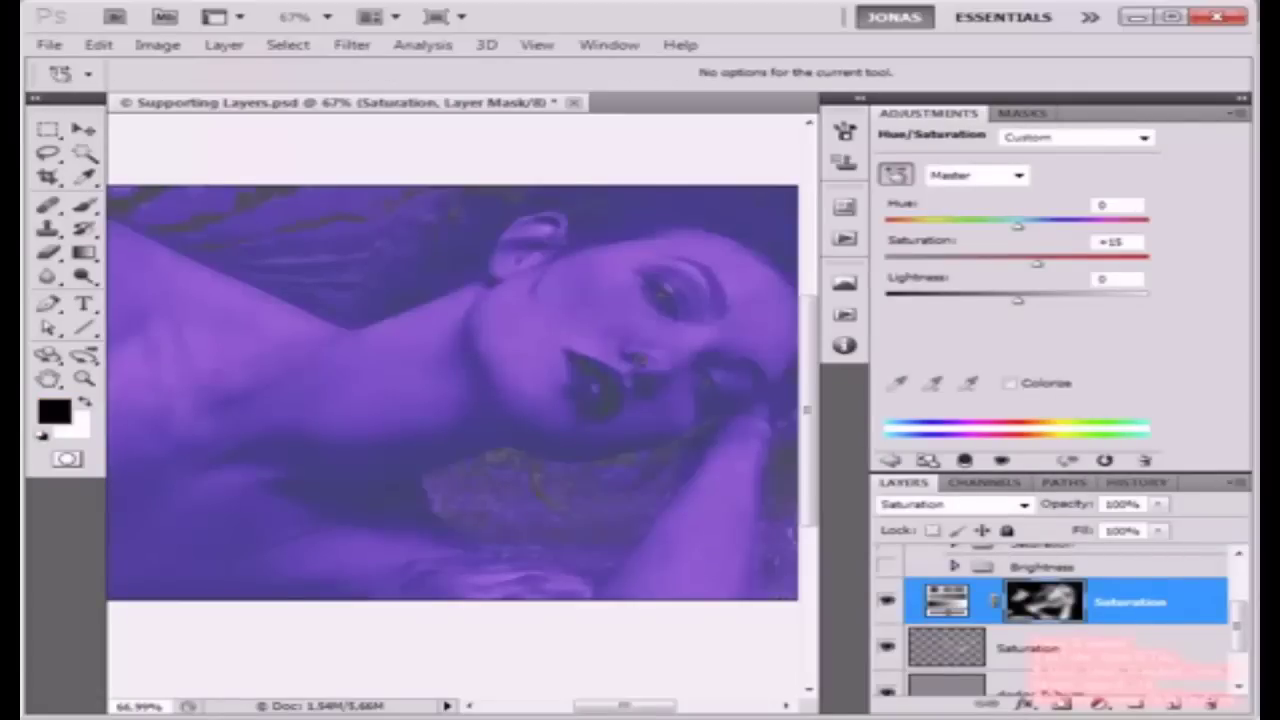
{"action": "left_click", "coordinate": [890, 461]}
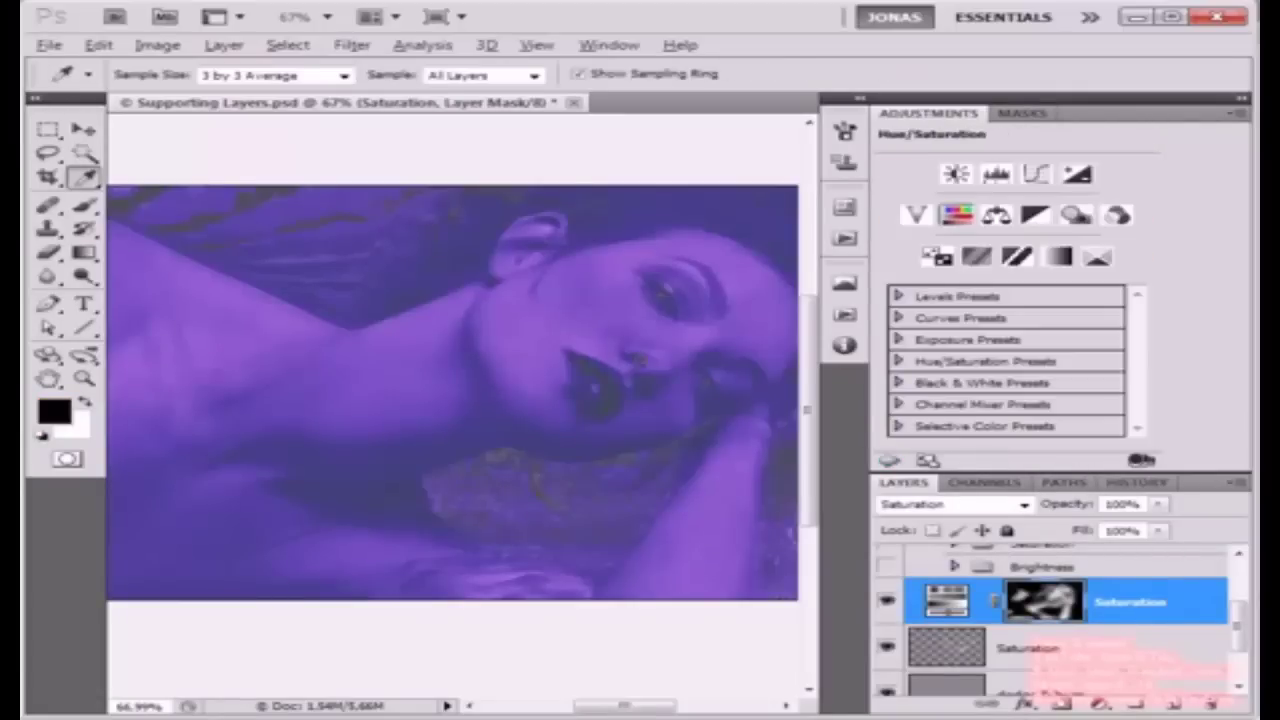
{"action": "left_click", "coordinate": [956, 215], "text": "alt"}
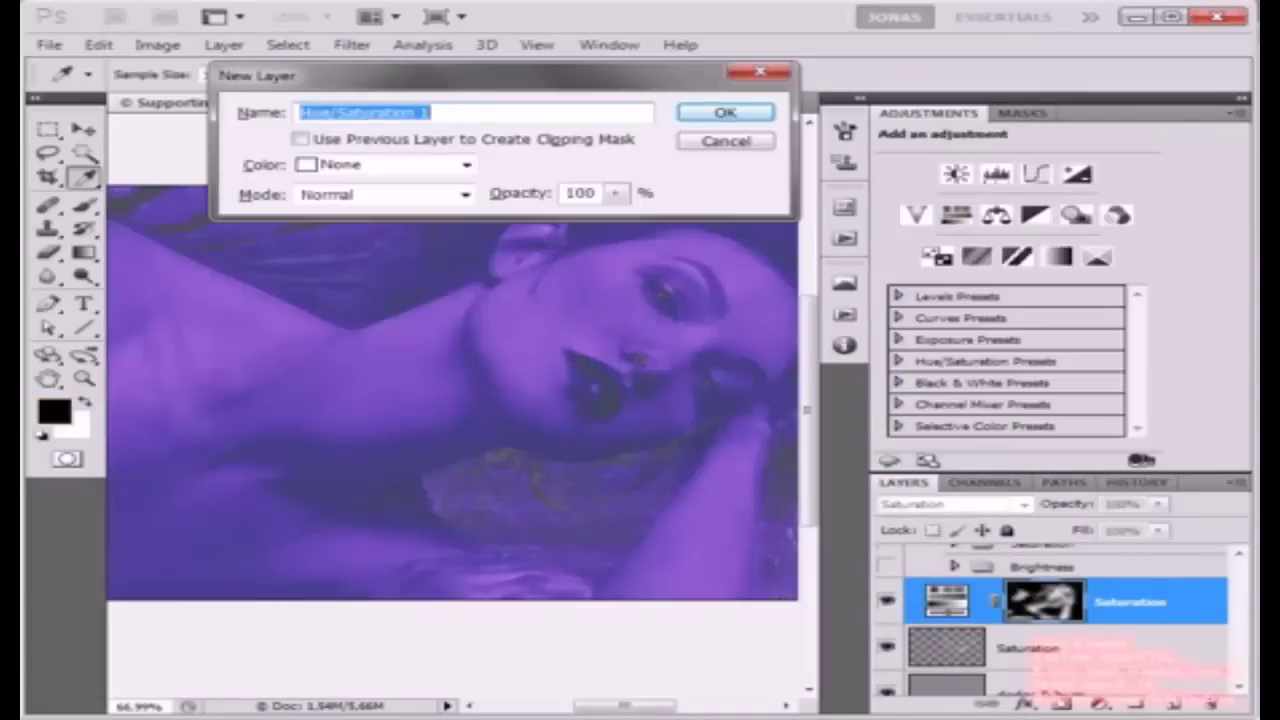
{"action": "type", "text": "Hue -15"}
{"action": "left_click", "coordinate": [385, 194]}
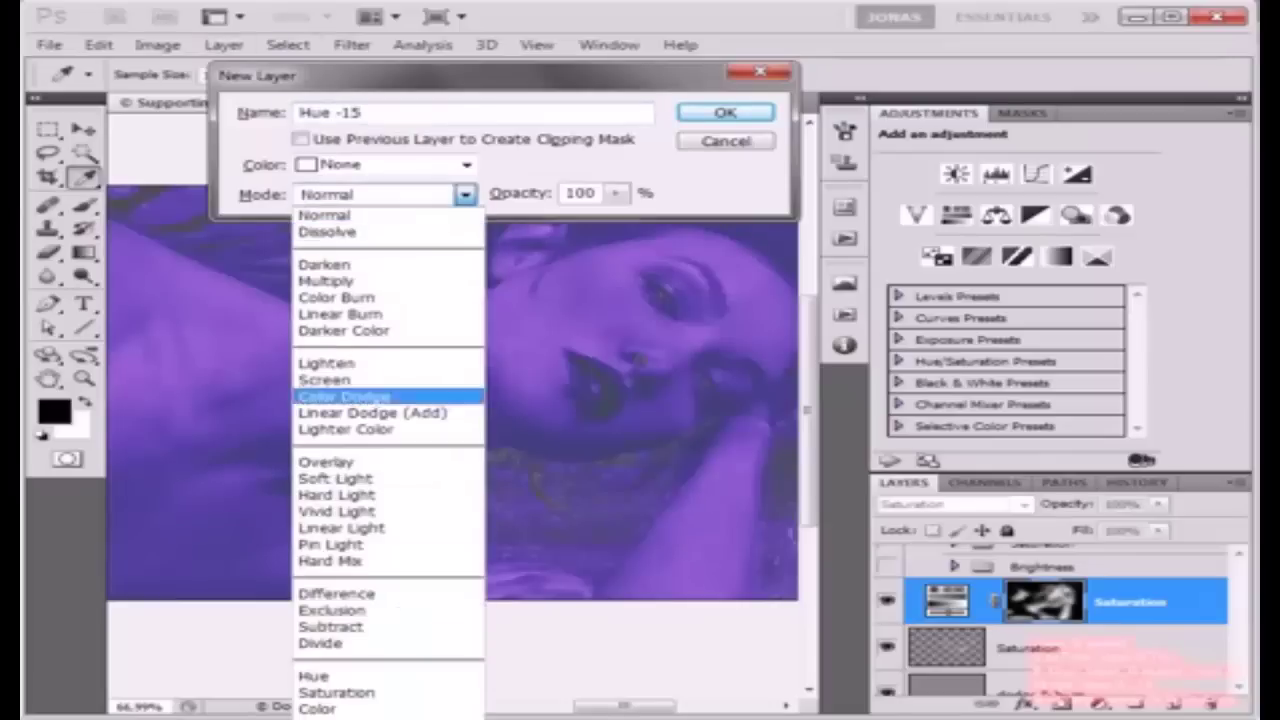
{"action": "left_click", "coordinate": [345, 676]}
{"action": "key", "text": "Return"}
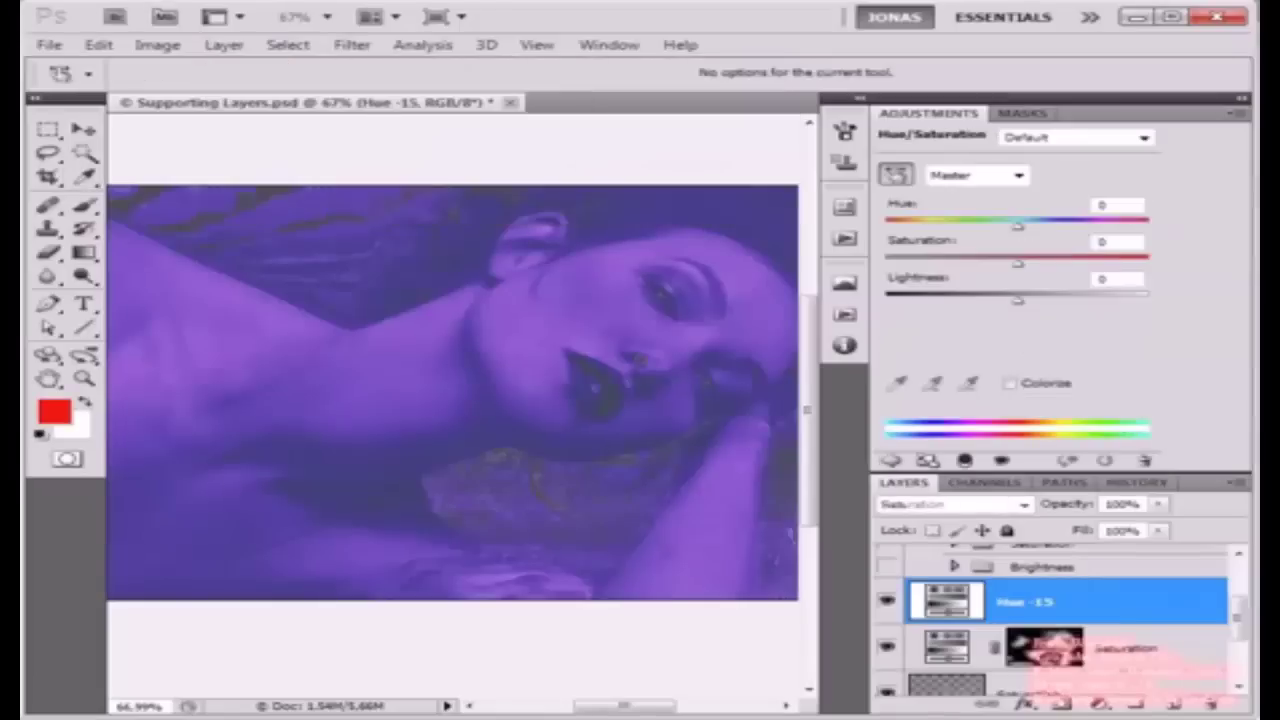
{"action": "left_click_drag", "start_coordinate": [1017, 226], "coordinate": [996, 226]}
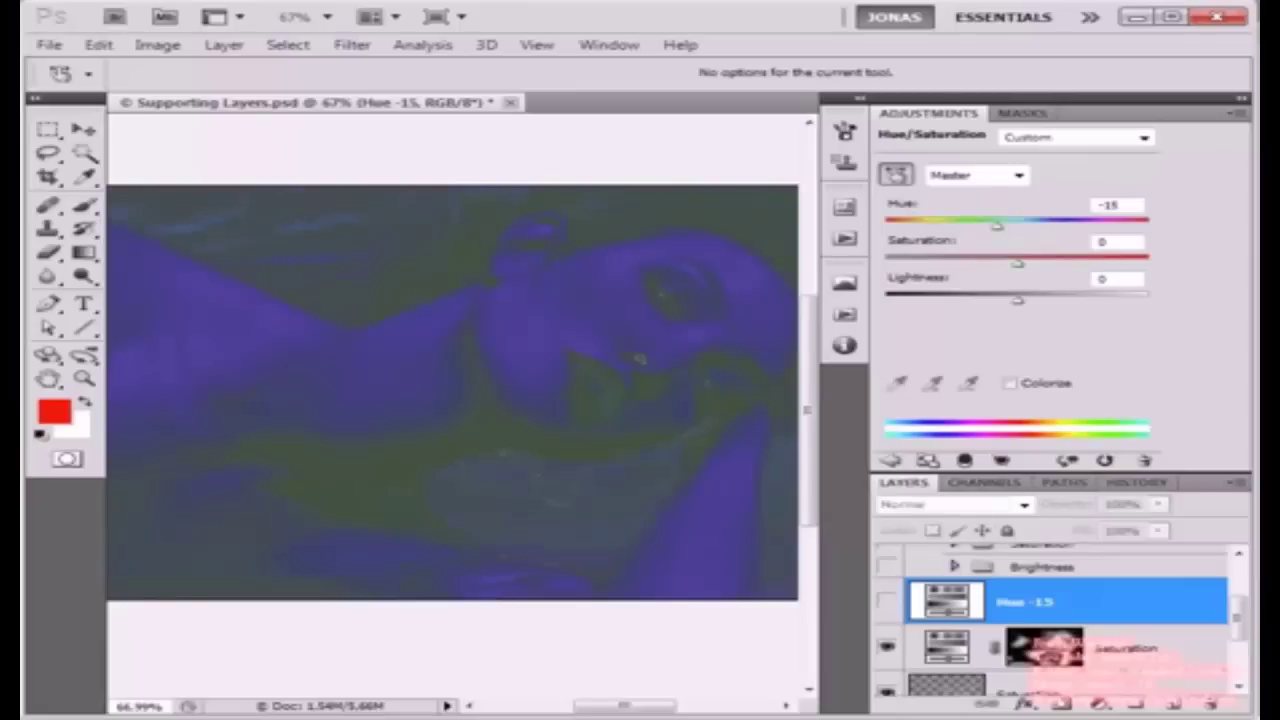
Step: Compare the color view with and without the Hue -15 layer, leaving the layer hidden
{"action": "left_click", "coordinate": [886, 601]}
{"action": "left_click", "coordinate": [886, 601]}
{"action": "left_click", "coordinate": [886, 601]}
{"action": "left_click", "coordinate": [886, 601]}
{"action": "left_click", "coordinate": [886, 601]}
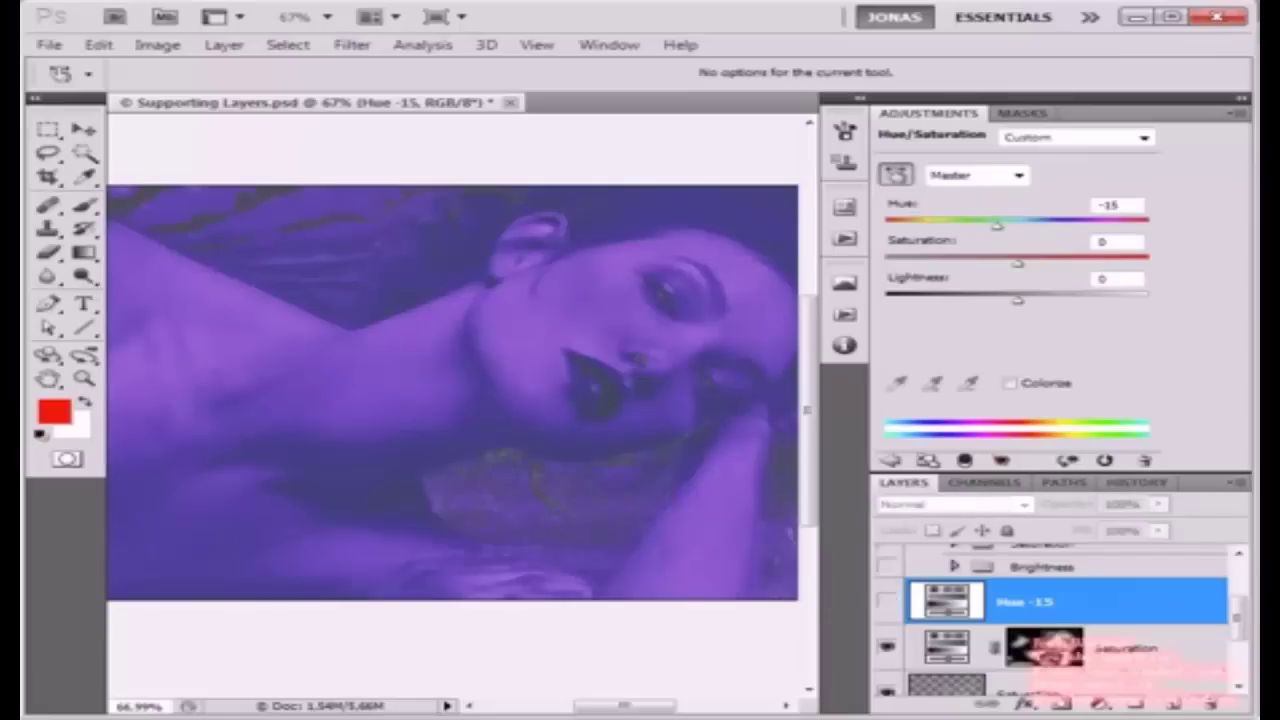
{"action": "left_click", "coordinate": [886, 601]}
{"action": "left_click", "coordinate": [886, 601]}
{"action": "left_click", "coordinate": [886, 601]}
{"action": "left_click", "coordinate": [886, 601]}
Step: Expand the Color group, compare the picture with and without its Solar Curve layer, and collapse the group again
{"action": "scroll", "coordinate": [1060, 615], "scroll_direction": "up", "scroll_amount": 2}
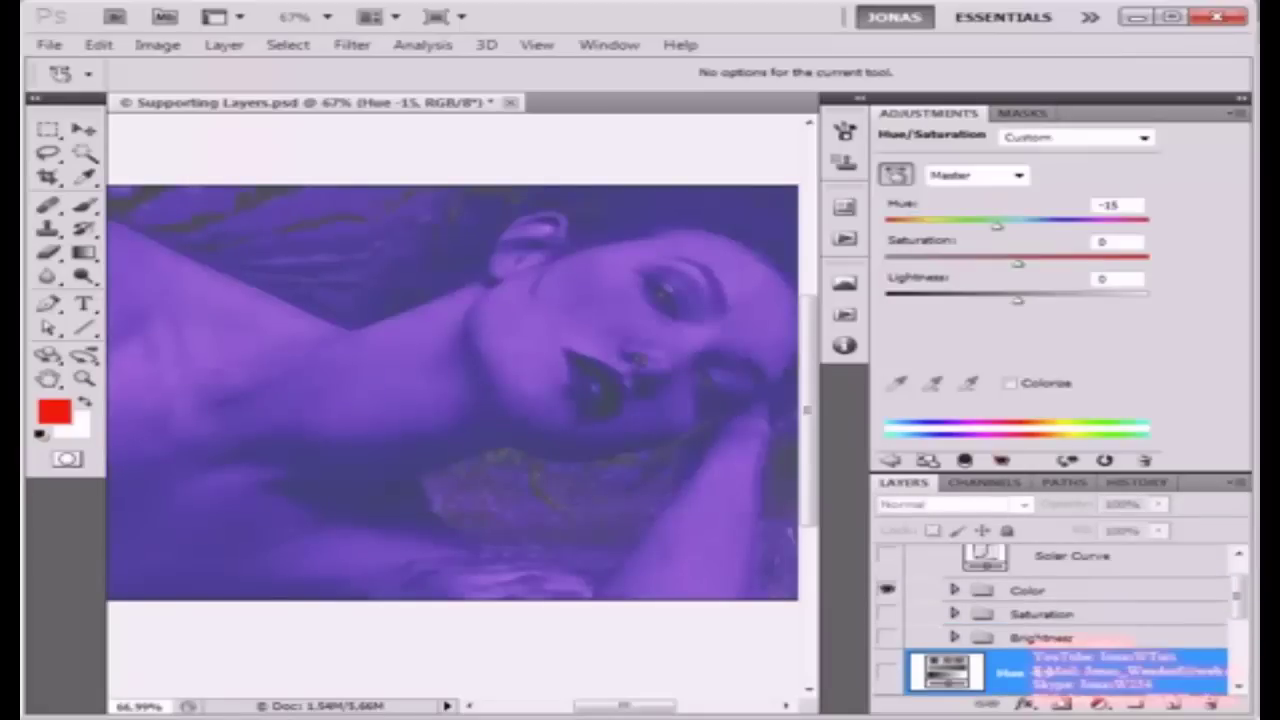
{"action": "left_click", "coordinate": [954, 590]}
{"action": "left_click", "coordinate": [1112, 626]}
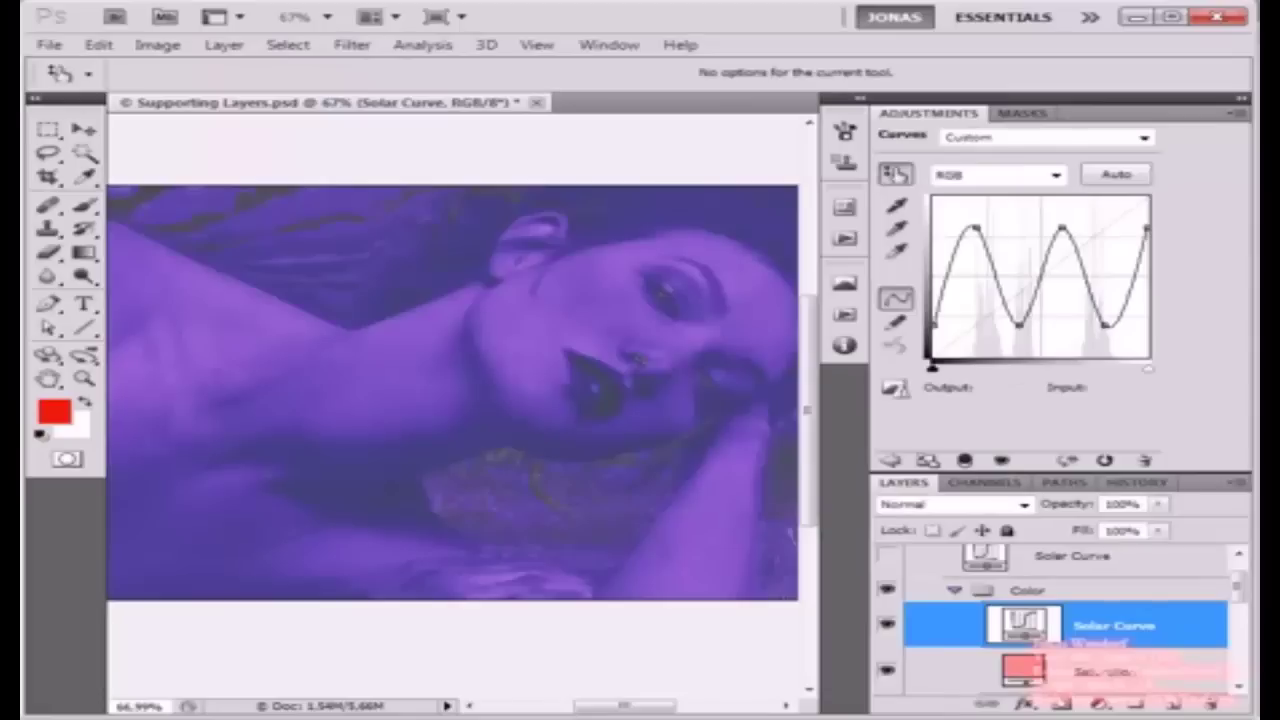
{"action": "left_click", "coordinate": [886, 625]}
{"action": "left_click", "coordinate": [886, 625]}
{"action": "left_click", "coordinate": [954, 590]}
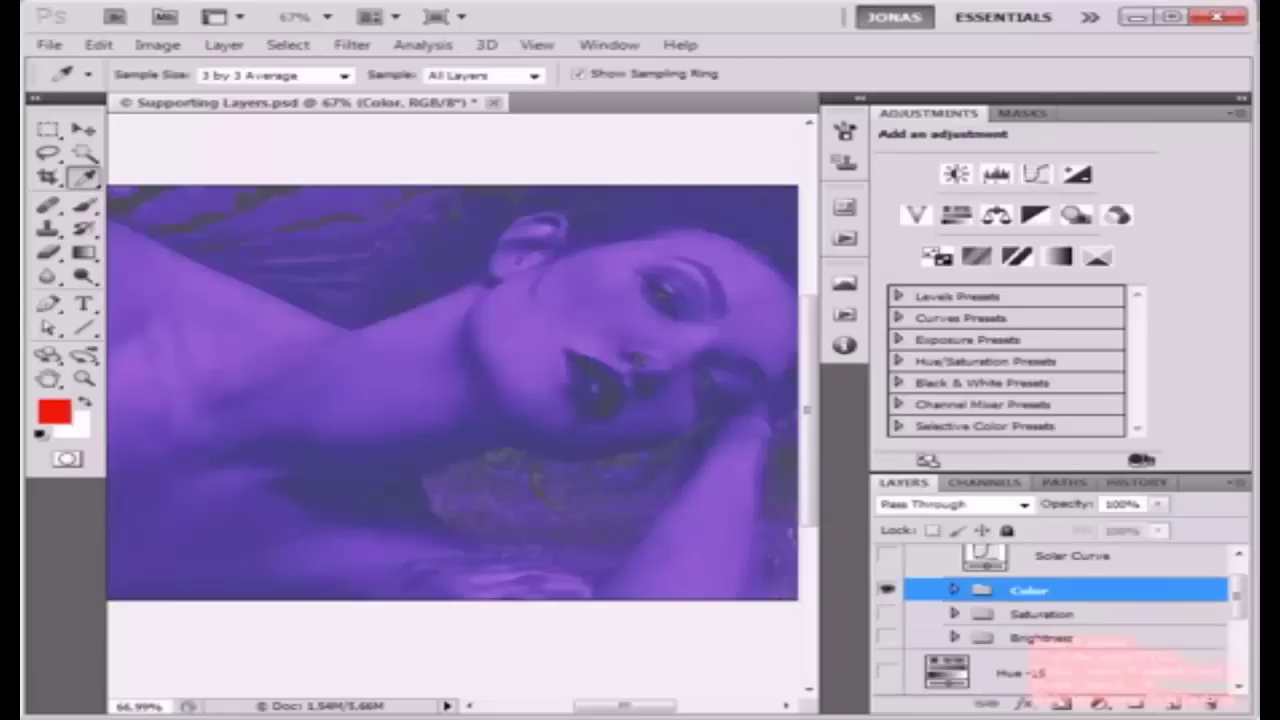
Step: Make the Hue -15 layer visible and give it a black layer mask that hides its effect
{"action": "scroll", "coordinate": [1060, 615], "scroll_direction": "down", "scroll_amount": 2}
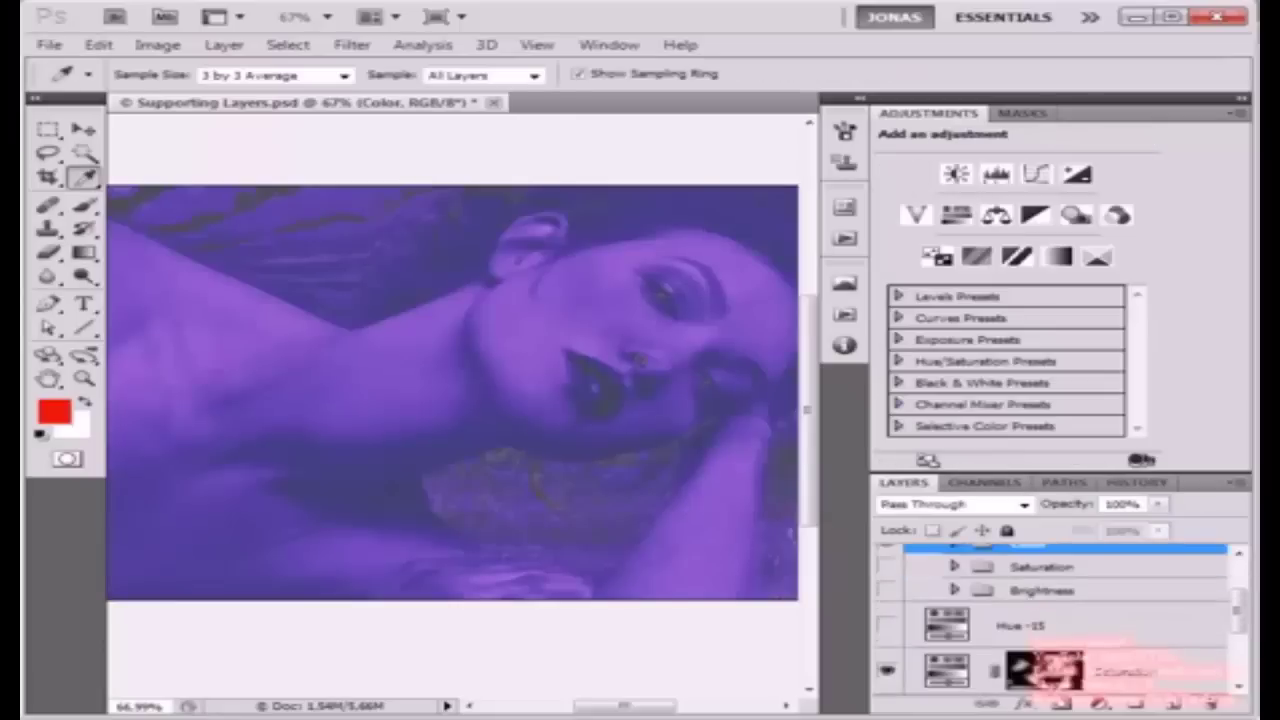
{"action": "left_click", "coordinate": [1040, 626]}
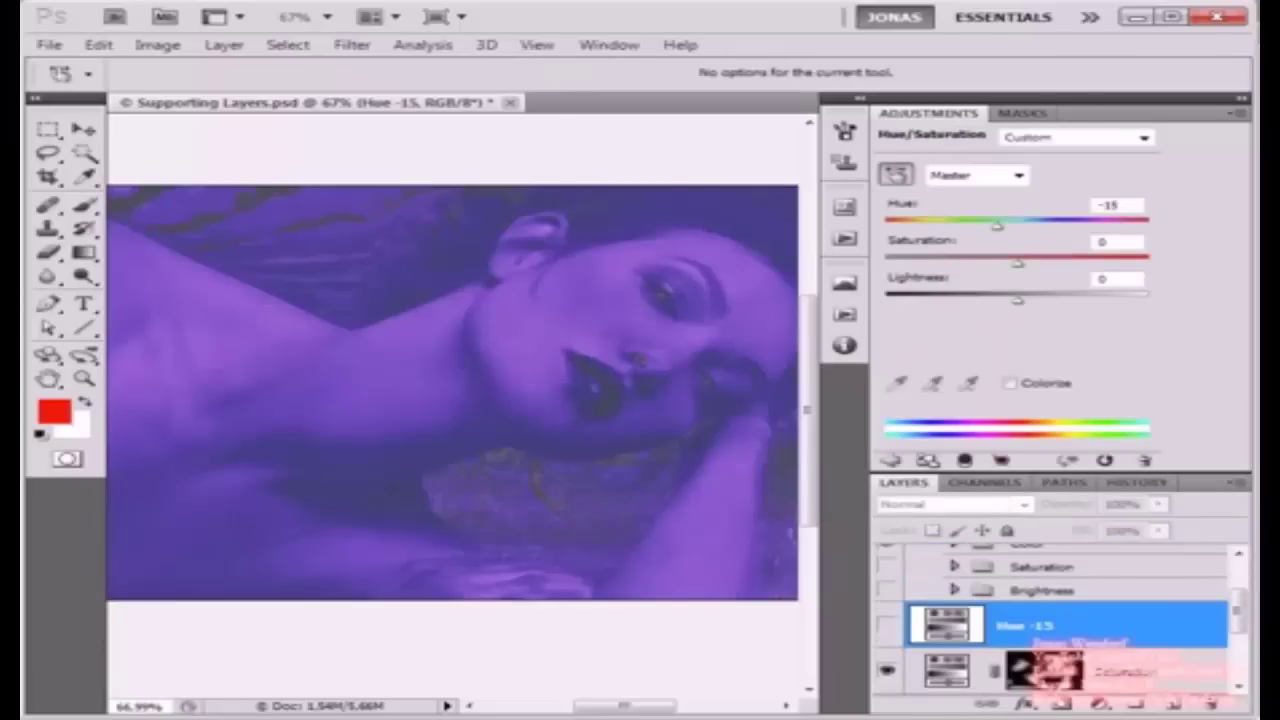
{"action": "left_click", "coordinate": [887, 625]}
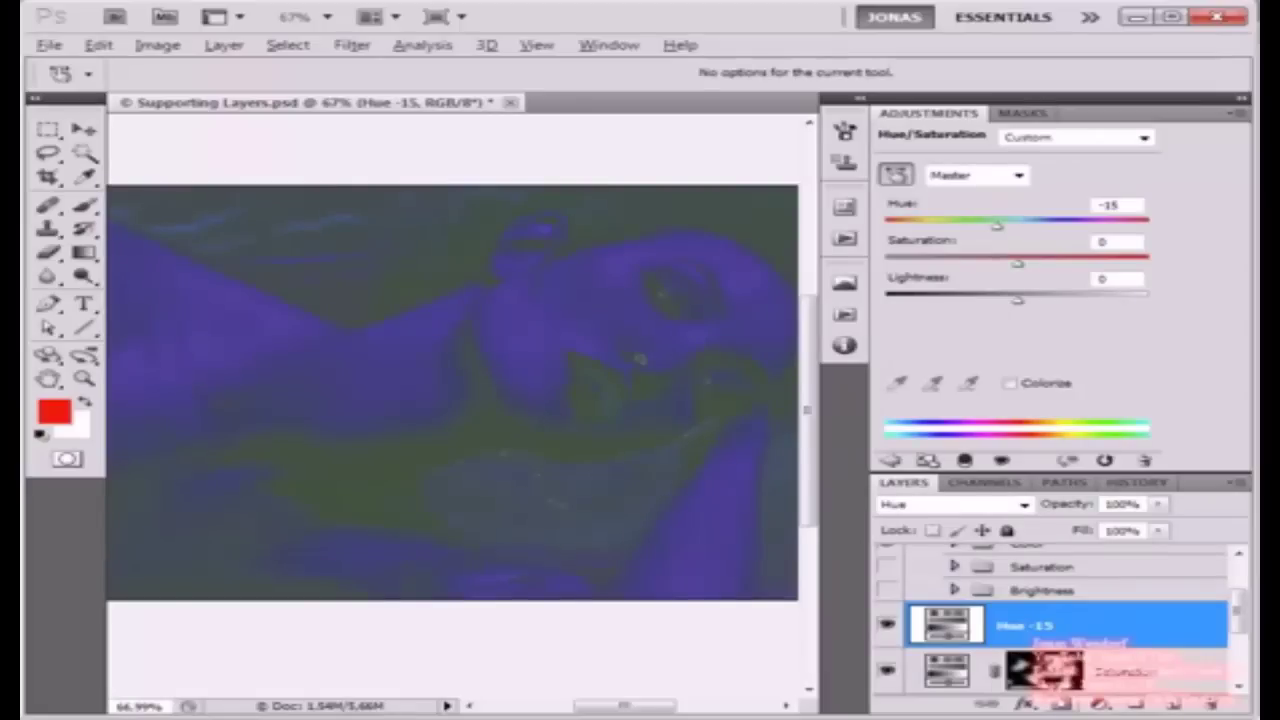
{"action": "left_click", "coordinate": [1061, 705], "text": "alt"}
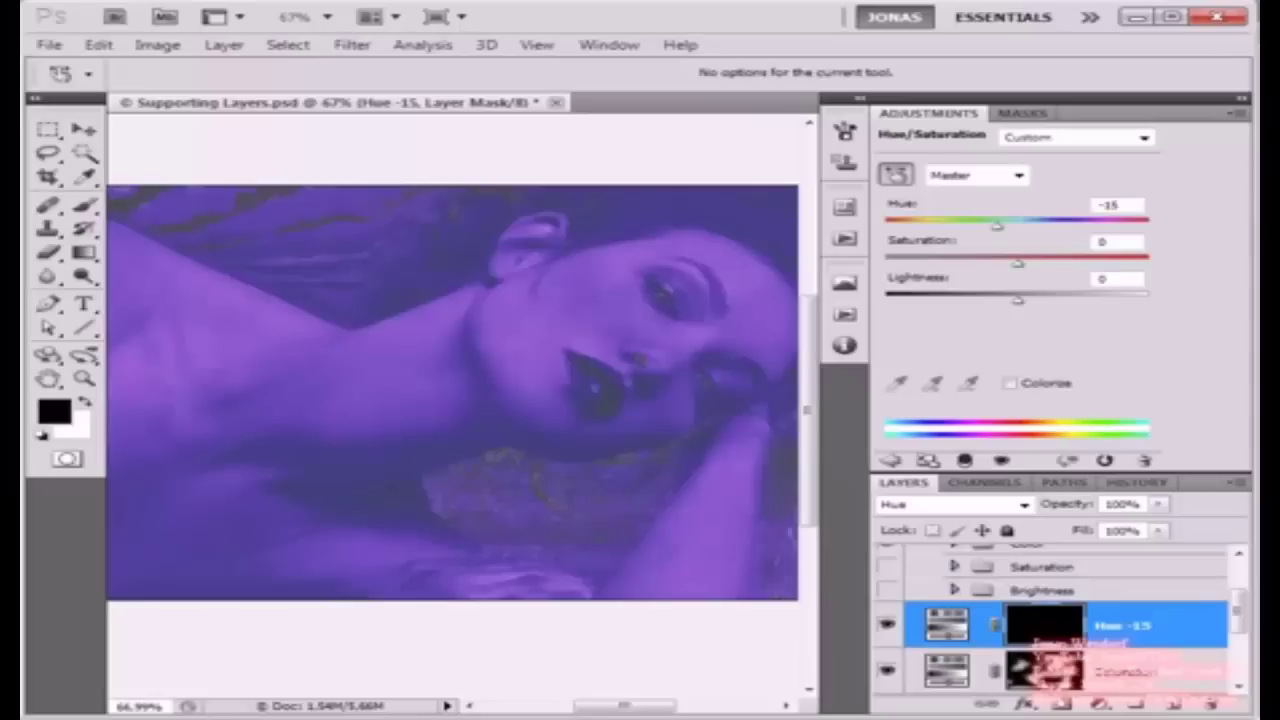
Step: Add a Hue/Saturation layer named "Hue +15" in Hue blend mode with hue +15, and give it a black layer mask
{"action": "left_click", "coordinate": [890, 460]}
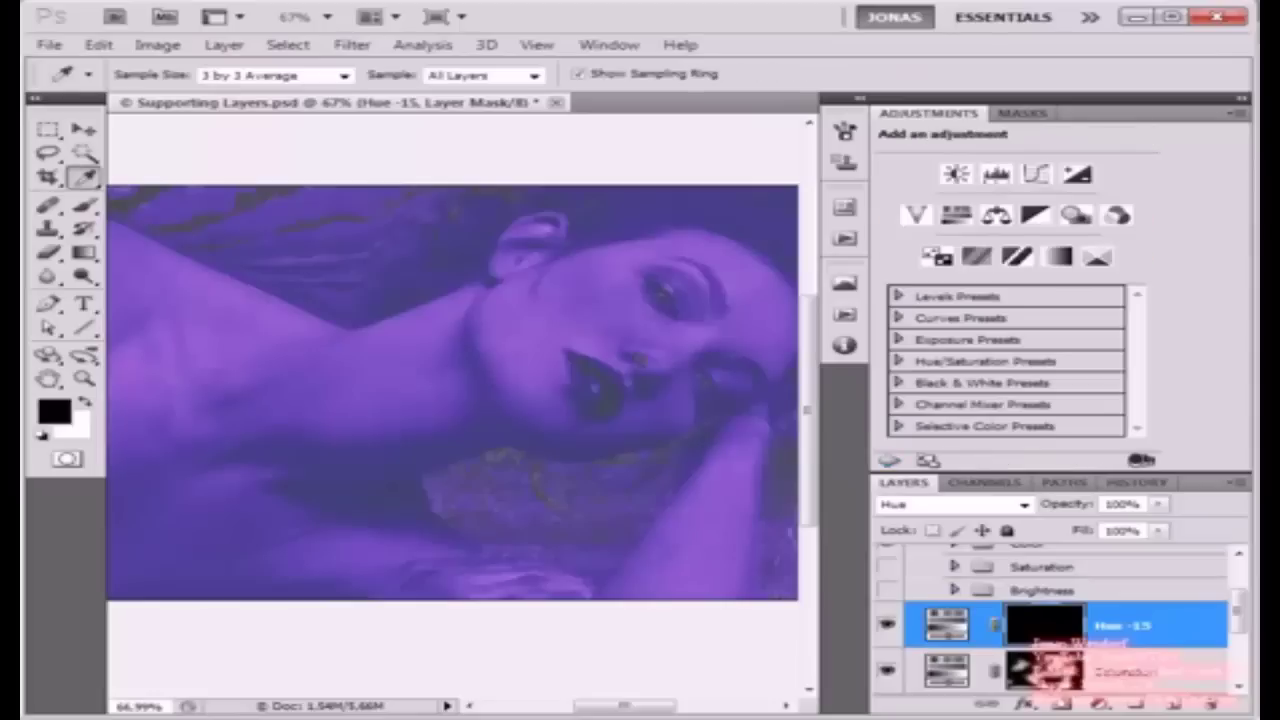
{"action": "left_click", "coordinate": [957, 215], "text": "alt"}
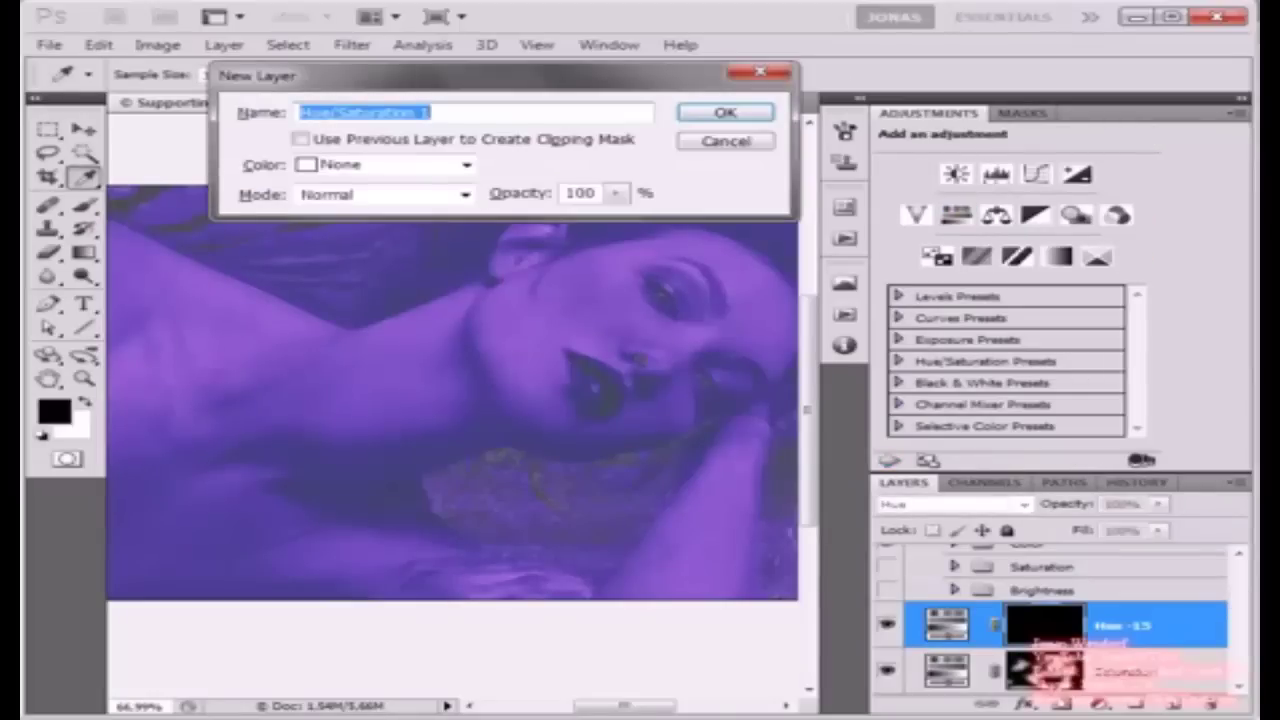
{"action": "type", "text": "Hue +15"}
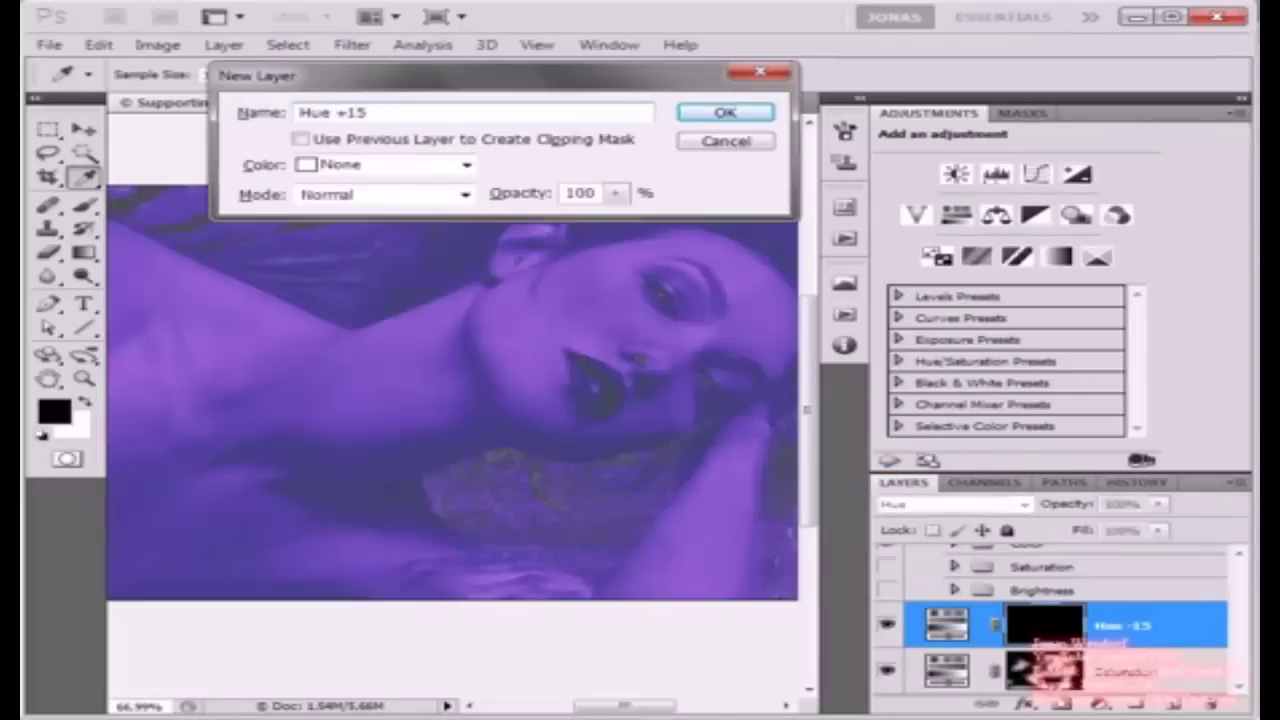
{"action": "left_click", "coordinate": [465, 195]}
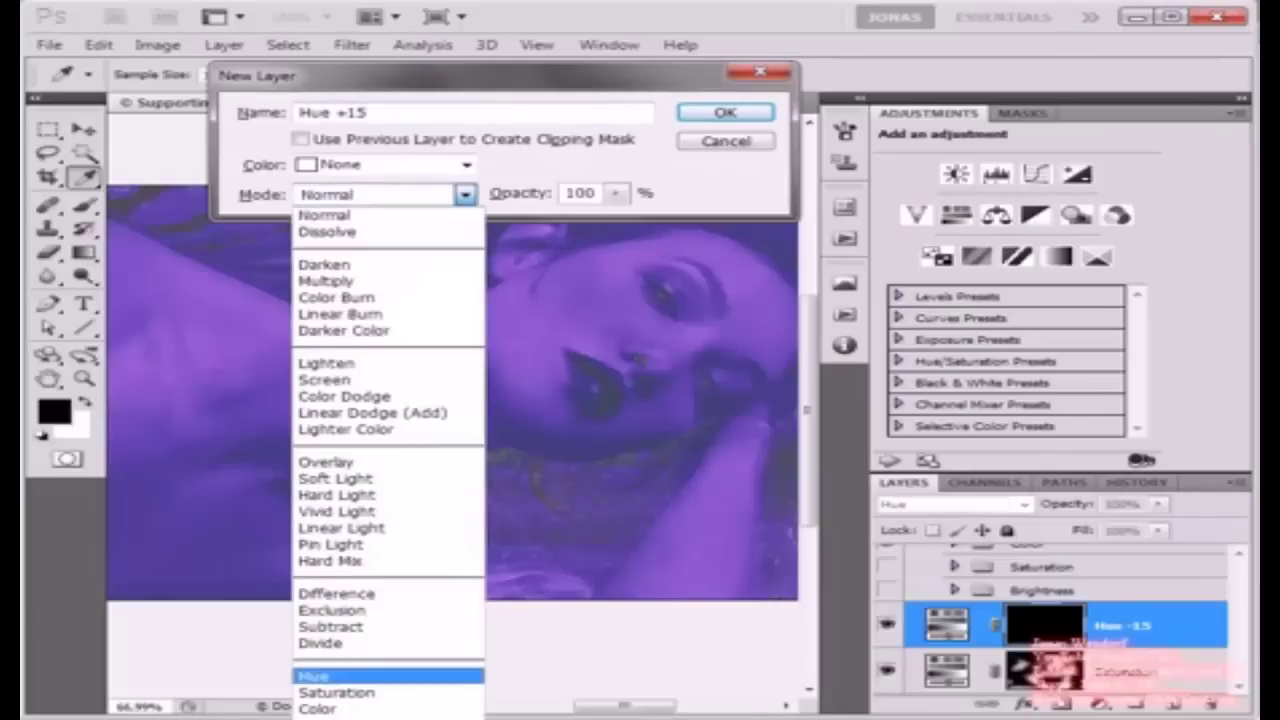
{"action": "left_click", "coordinate": [385, 675]}
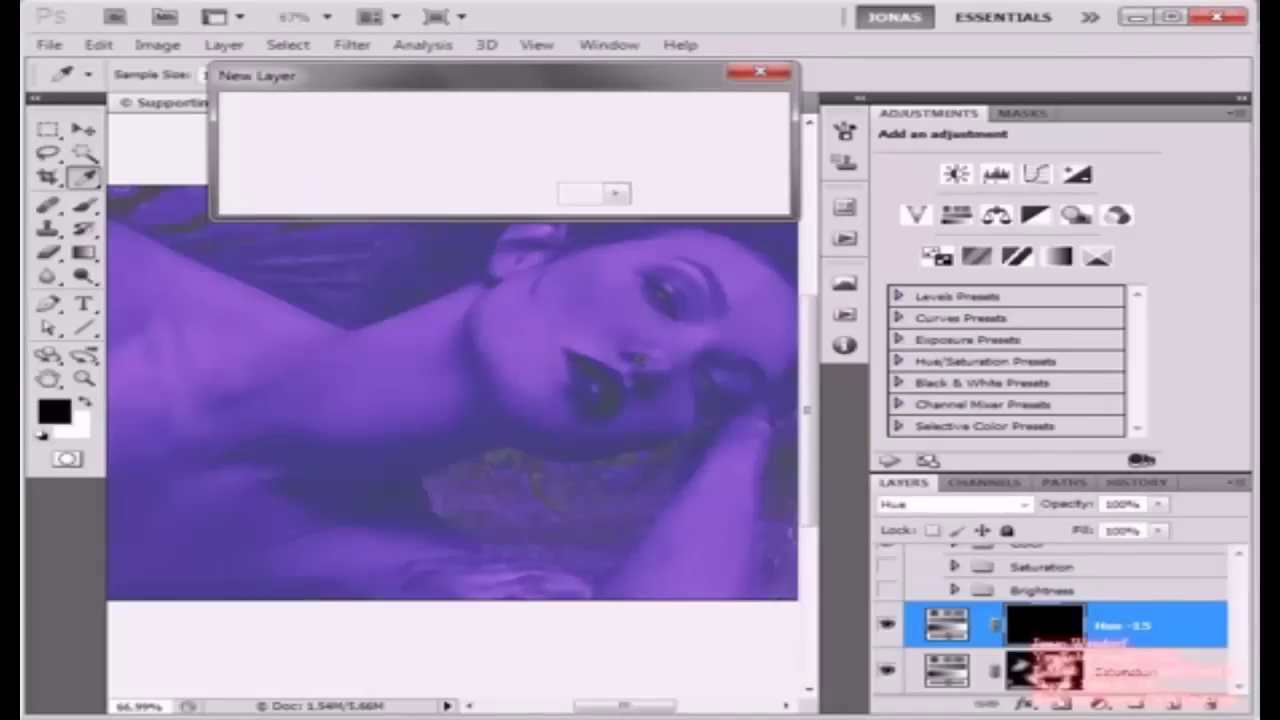
{"action": "key", "text": "Return"}
{"action": "left_click_drag", "start_coordinate": [1018, 226], "coordinate": [1037, 226]}
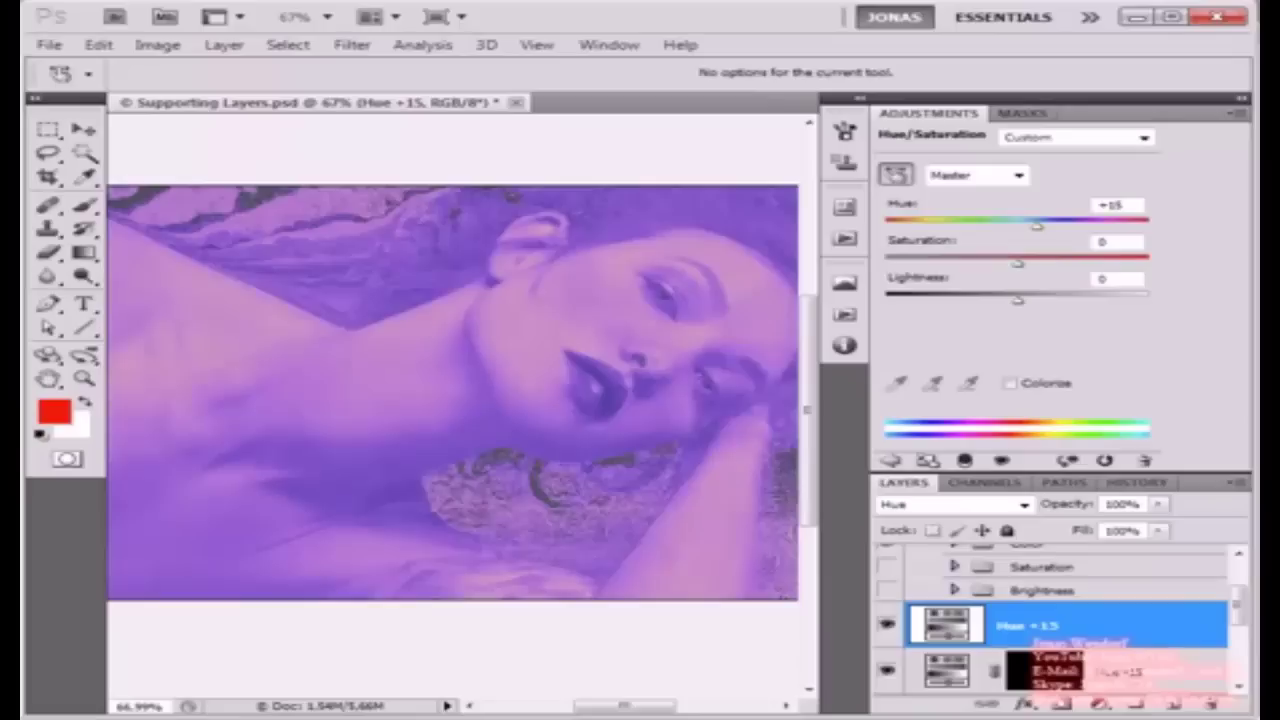
{"action": "left_click", "coordinate": [1061, 705], "text": "alt"}
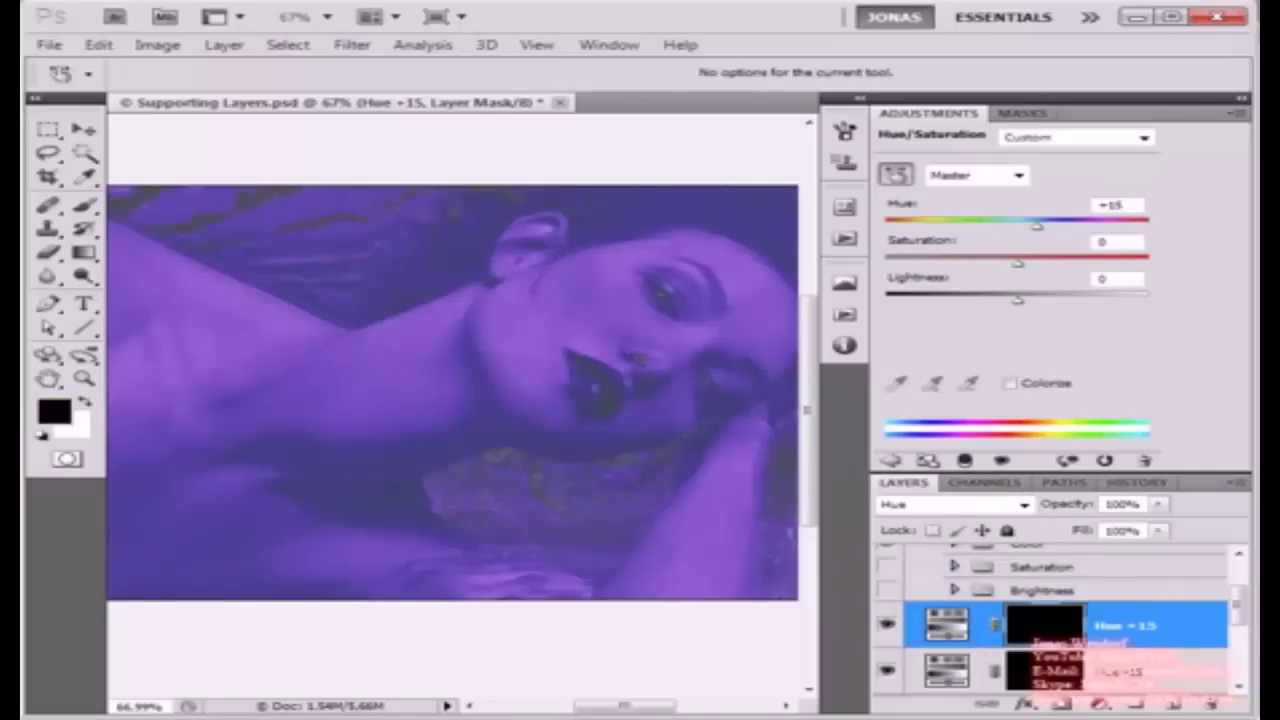
Step: Paint white on the Hue +15 mask around the upper eye, using a small brush at 10% opacity and 10% flow
{"action": "scroll", "coordinate": [652, 290], "scroll_direction": "up", "scroll_amount": 8}
{"action": "key", "text": "b"}
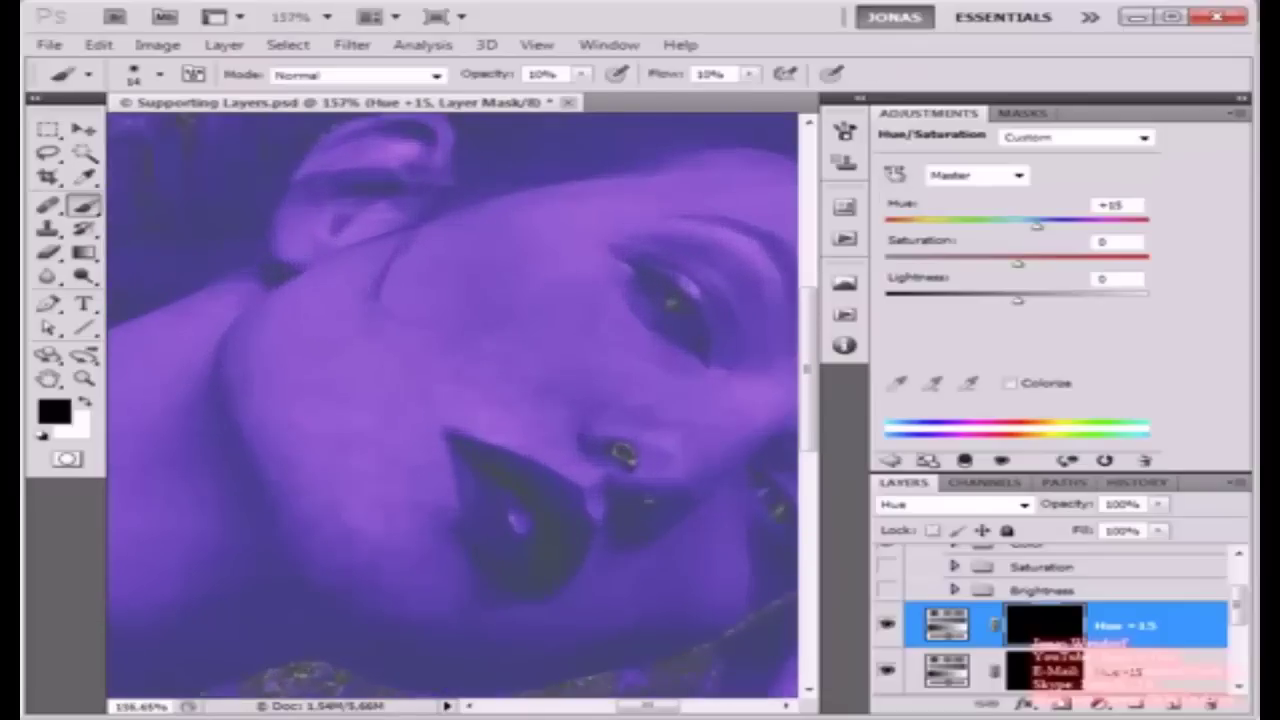
{"action": "key", "text": "bracketright"}
{"action": "key", "text": "bracketright"}
{"action": "key", "text": "x"}
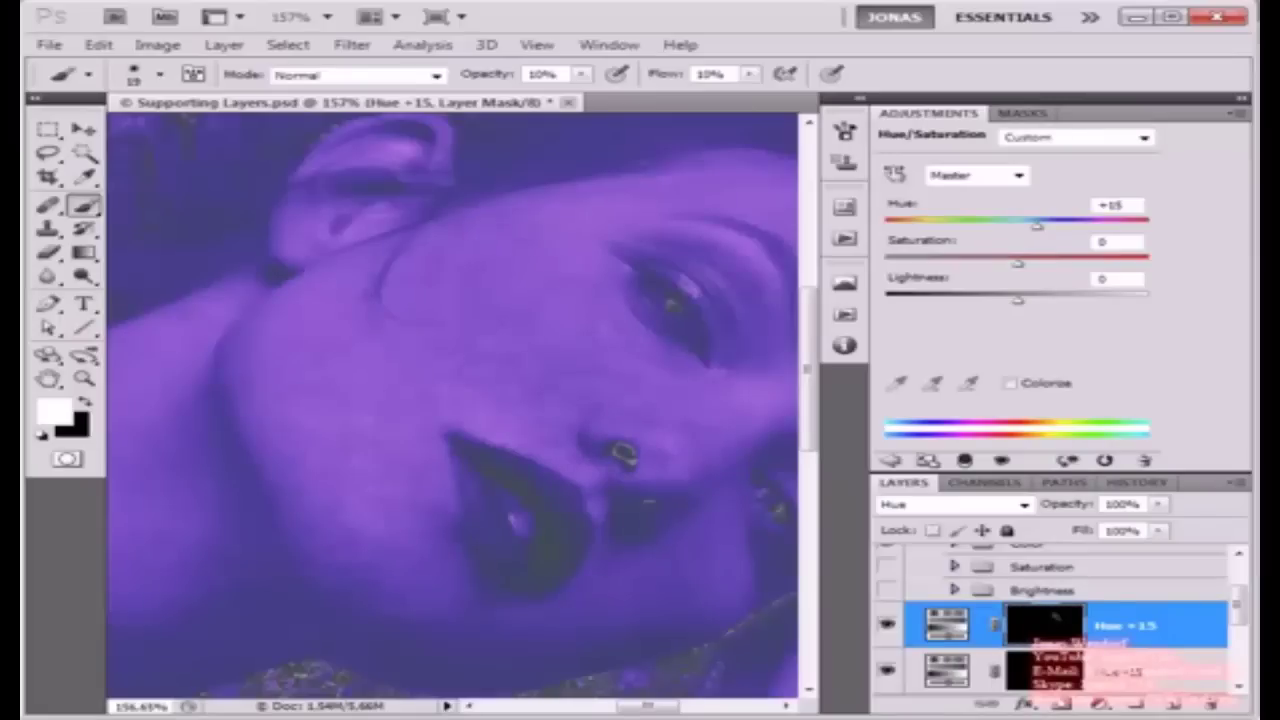
Step: Continue painting white on the Hue +15 mask over the darker skin areas of the face, adjusting the brush size between areas
{"action": "left_click_drag", "start_coordinate": [374, 569], "coordinate": [398, 570], "text": "alt"}
{"action": "key", "text": "bracketleft"}
{"action": "key", "text": "bracketleft"}
{"action": "key", "text": "bracketleft"}
{"action": "left_click_drag", "start_coordinate": [500, 410], "coordinate": [416, 356]}
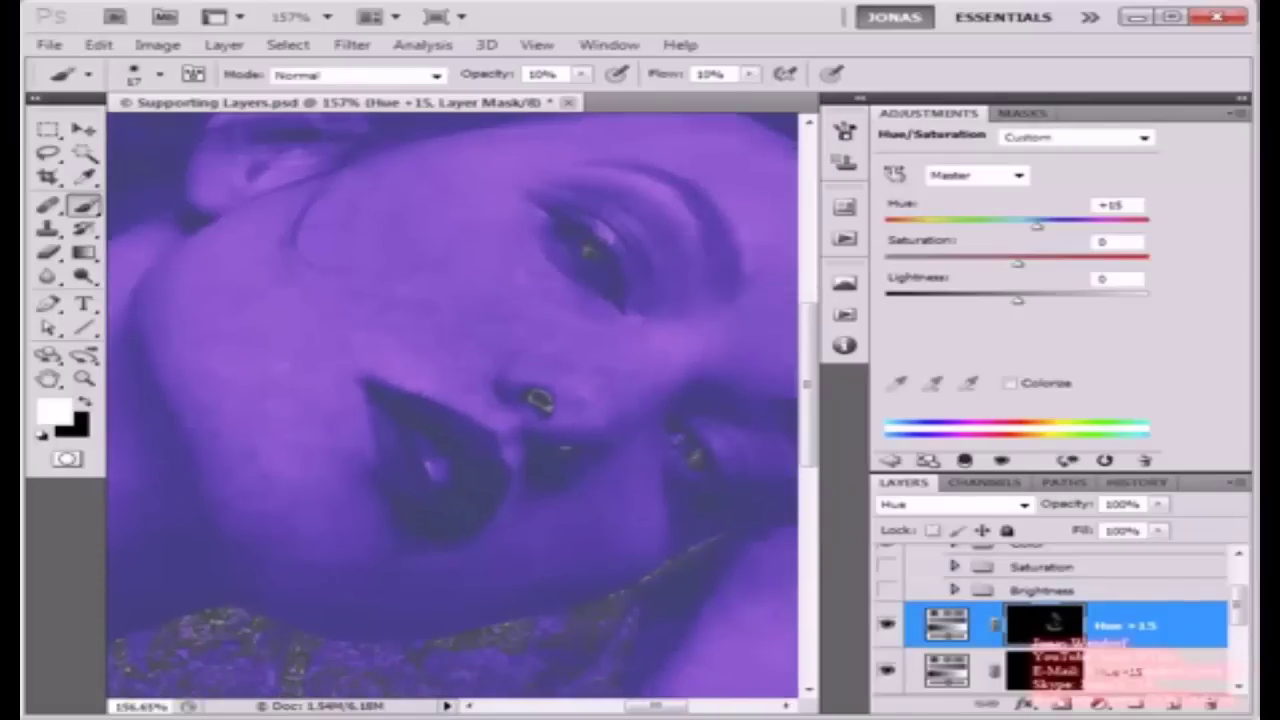
{"action": "left_click_drag", "start_coordinate": [727, 375], "coordinate": [597, 411]}
{"action": "right_click", "coordinate": [617, 399], "text": "alt"}
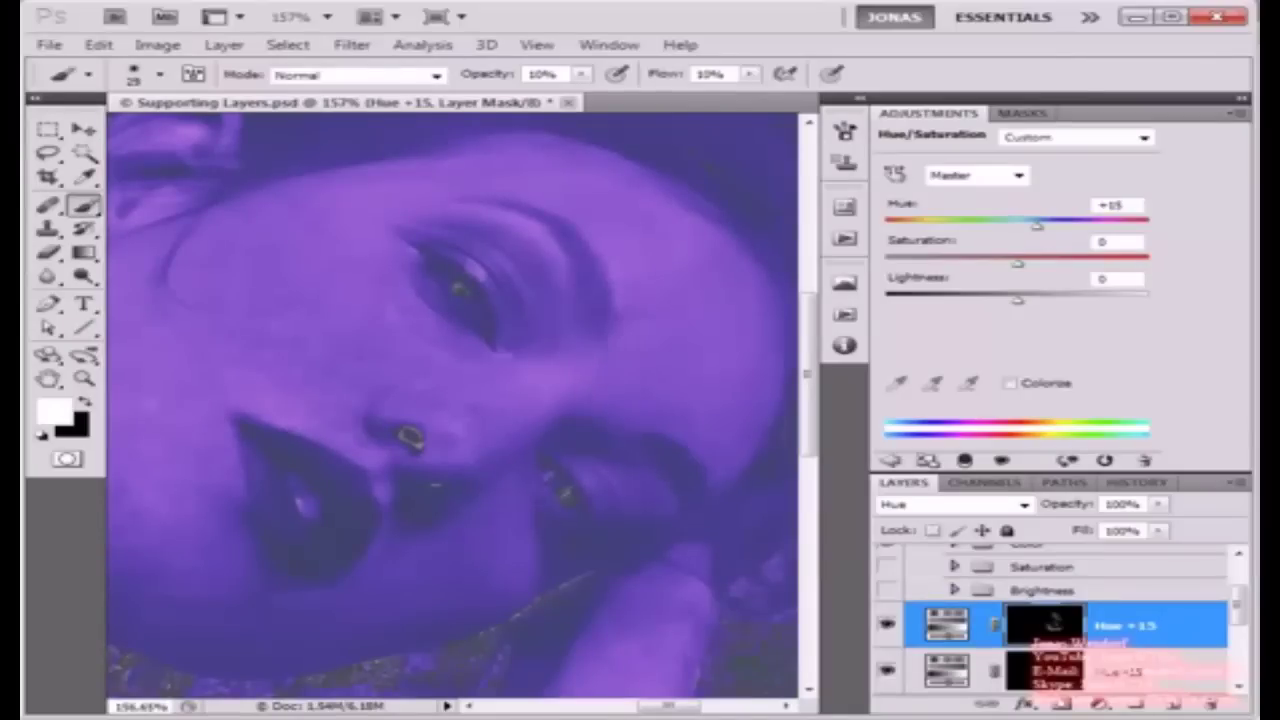
{"action": "left_click_drag", "start_coordinate": [440, 425], "coordinate": [577, 392]}
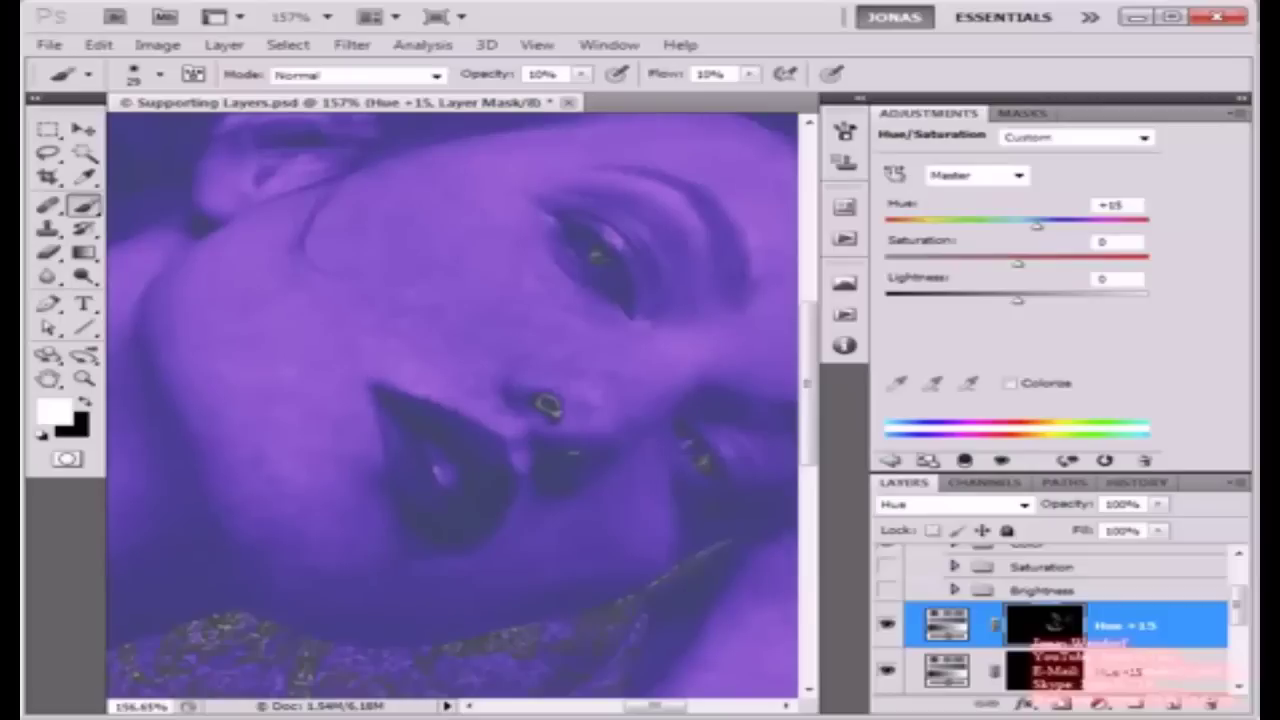
Step: Paint white on the Hue -15 mask over small off-color areas of the face, reducing the brush size for details
{"action": "left_click", "coordinate": [1125, 672]}
{"action": "key", "text": "b"}
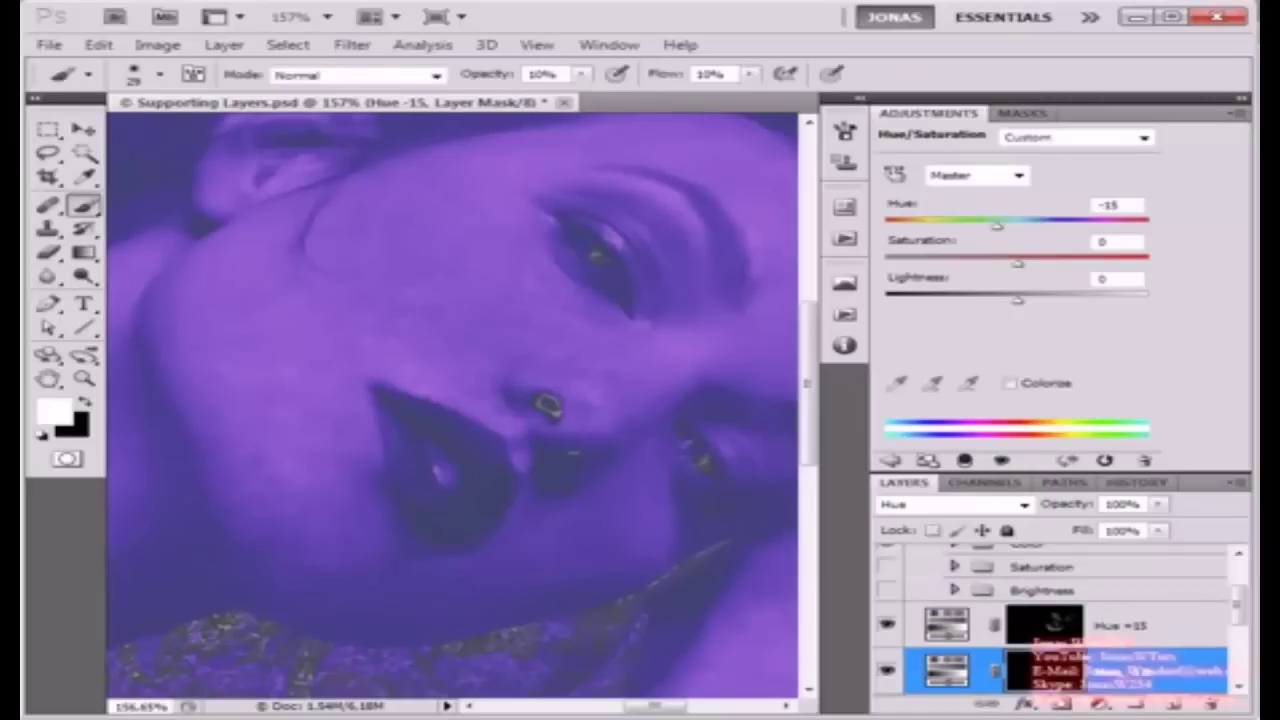
{"action": "right_click", "coordinate": [697, 363], "text": "alt"}
{"action": "left_click_drag", "start_coordinate": [520, 350], "coordinate": [490, 413]}
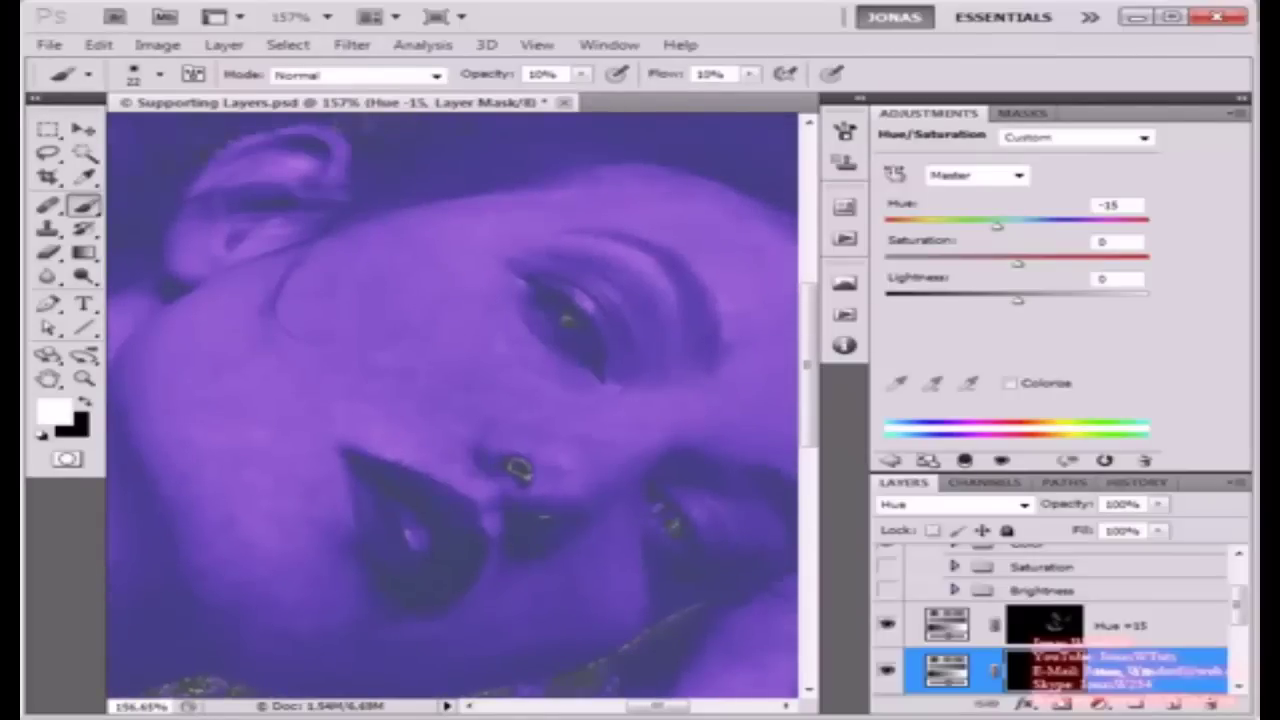
{"action": "left_click_drag", "start_coordinate": [480, 360], "coordinate": [457, 409]}
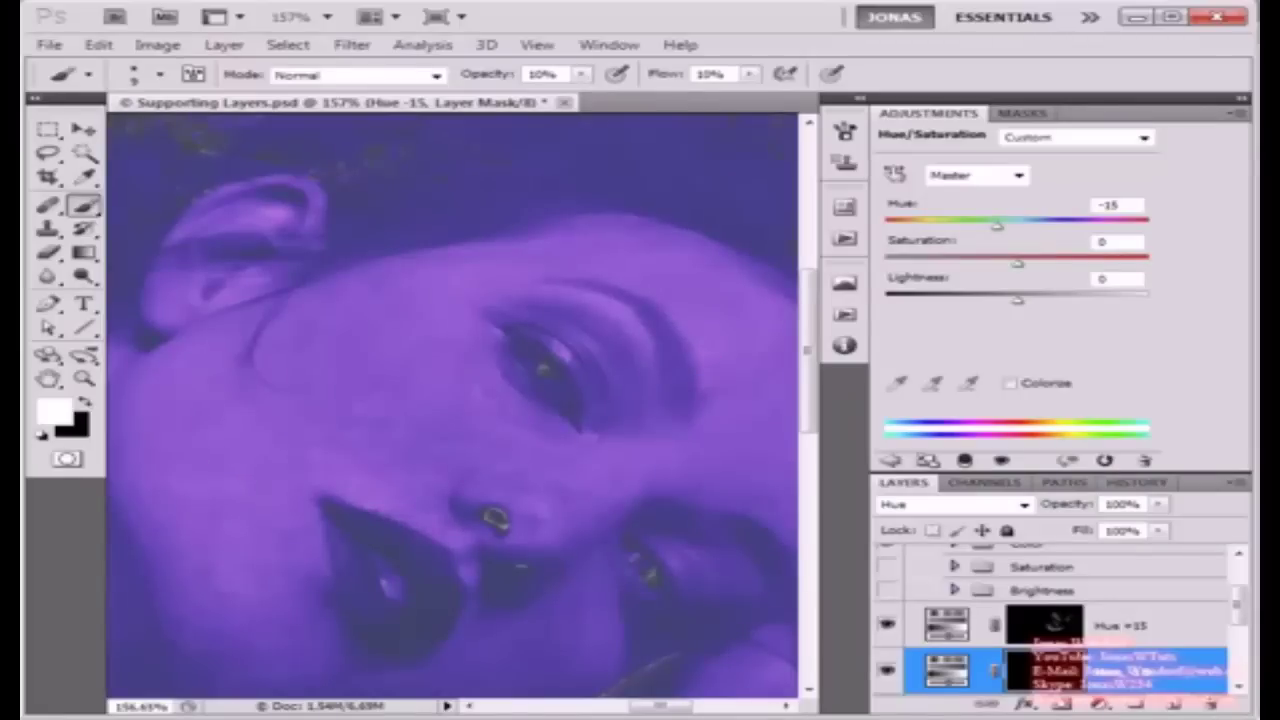
{"action": "left_click_drag", "start_coordinate": [714, 359], "coordinate": [720, 359]}
Step: Paint white on the Hue +15 mask over the remaining darker skin areas of the face and the arm, adjusting the brush size
{"action": "left_click", "coordinate": [1062, 625]}
{"action": "key", "text": "b"}
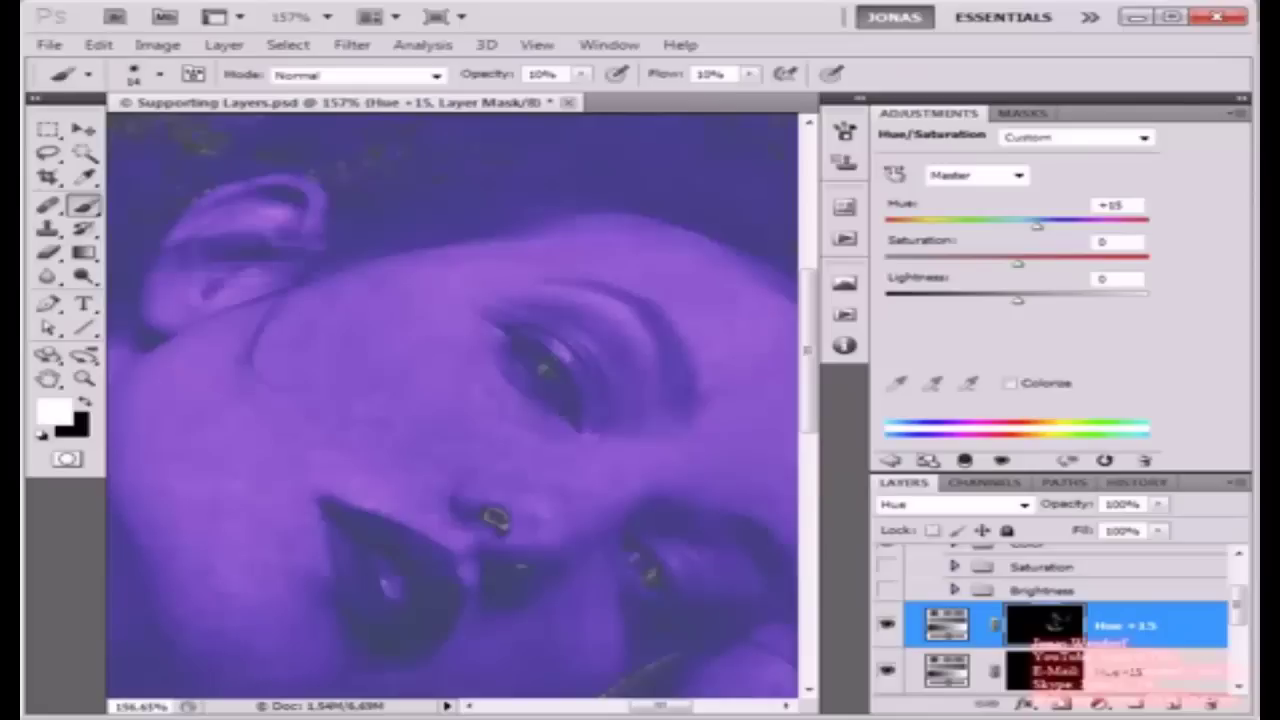
{"action": "left_click_drag", "start_coordinate": [495, 519], "coordinate": [346, 515]}
{"action": "scroll", "coordinate": [453, 405], "scroll_direction": "down", "scroll_amount": 10}
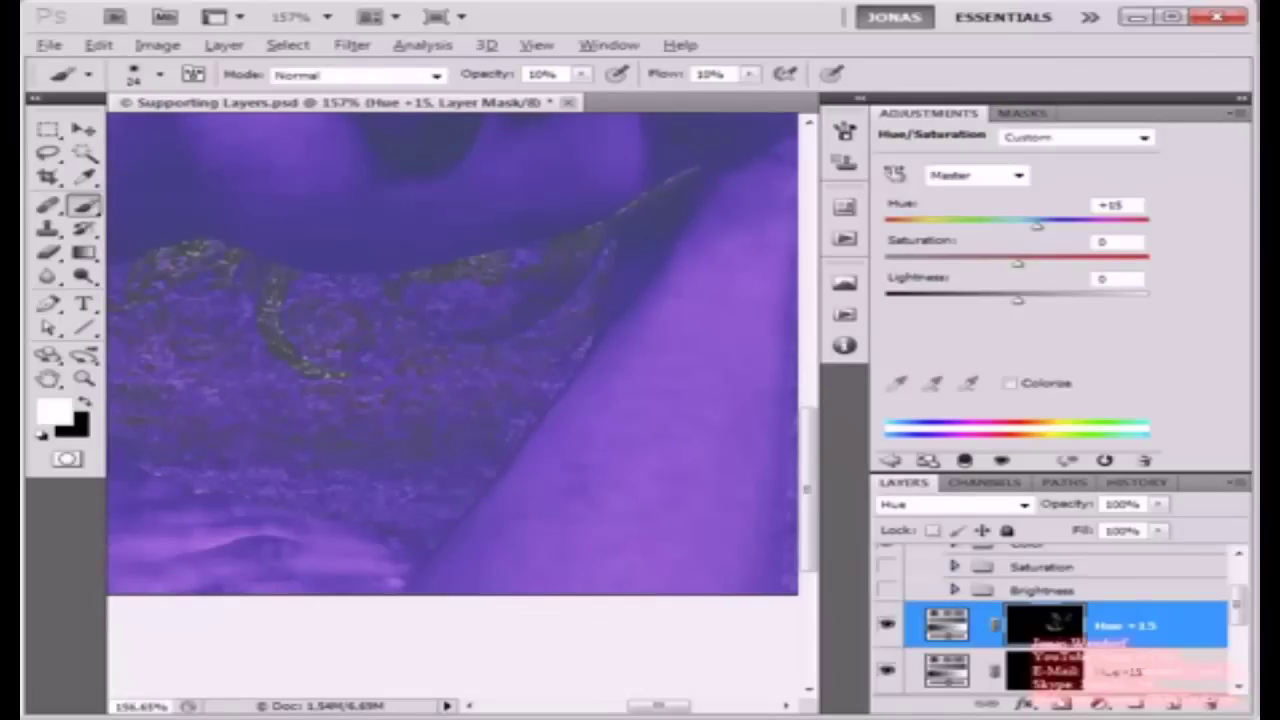
{"action": "key", "text": "["}
{"action": "scroll", "coordinate": [537, 500], "scroll_direction": "down", "scroll_amount": 9}
{"action": "left_click_drag", "start_coordinate": [537, 500], "coordinate": [687, 574]}
{"action": "scroll", "coordinate": [1060, 622], "scroll_direction": "up", "scroll_amount": 2}
{"action": "scroll", "coordinate": [1060, 622], "scroll_direction": "down", "scroll_amount": 3}
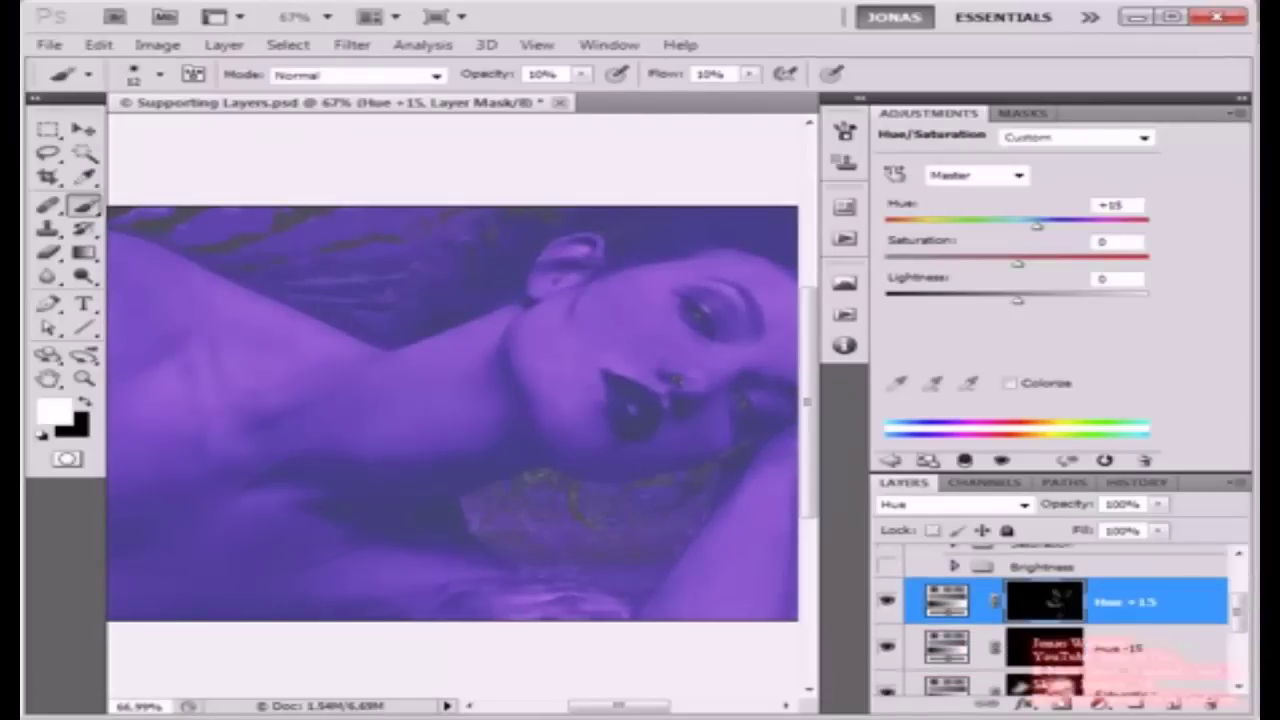
Step: Hide the Color helper group to view the portrait in its normal colors
{"action": "scroll", "coordinate": [1060, 620], "scroll_direction": "up", "scroll_amount": 2}
{"action": "left_click", "coordinate": [886, 566]}
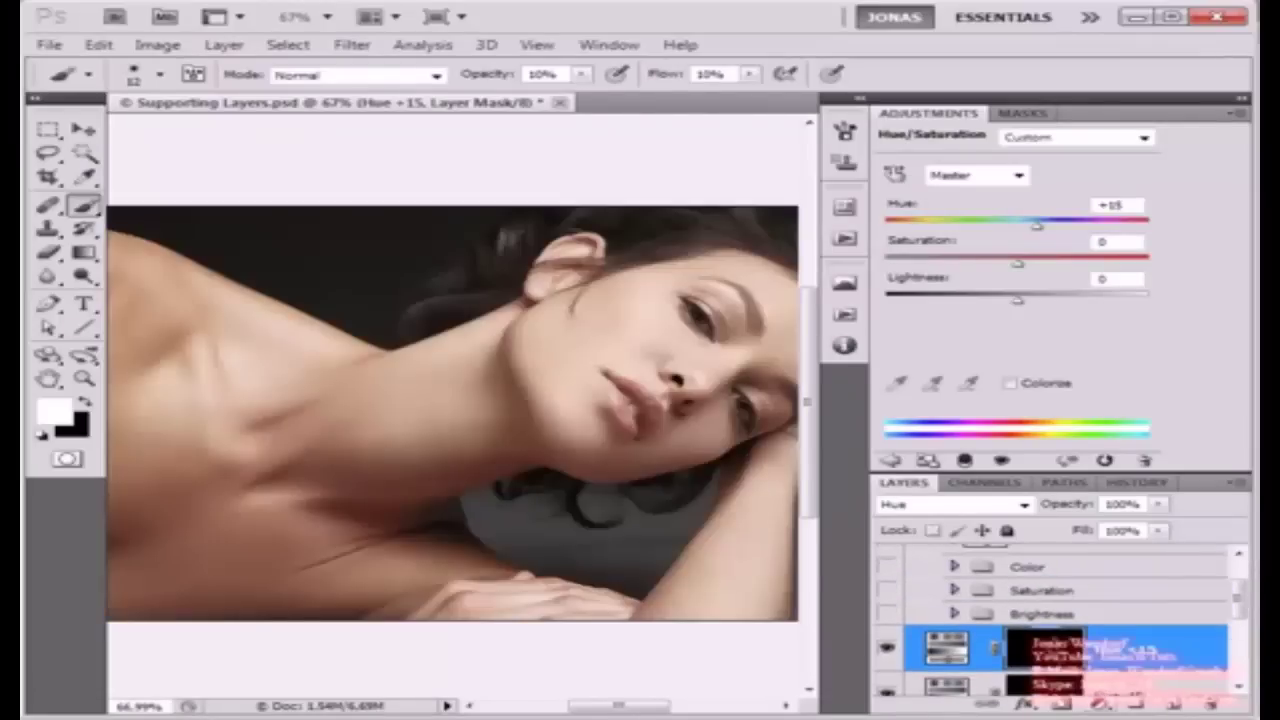
{"action": "key", "text": "x"}
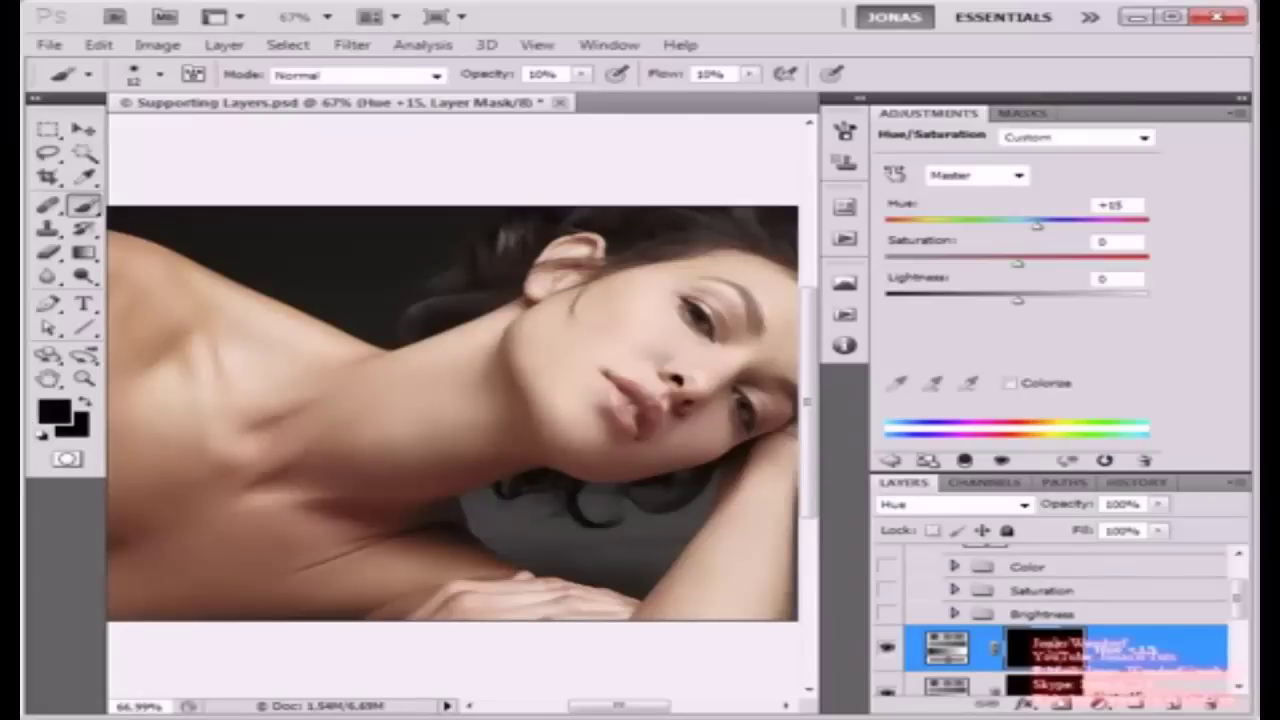
Step: Add a Gradient Map adjustment layer above Hue +15 and turn off its visibility
{"action": "left_click", "coordinate": [947, 648]}
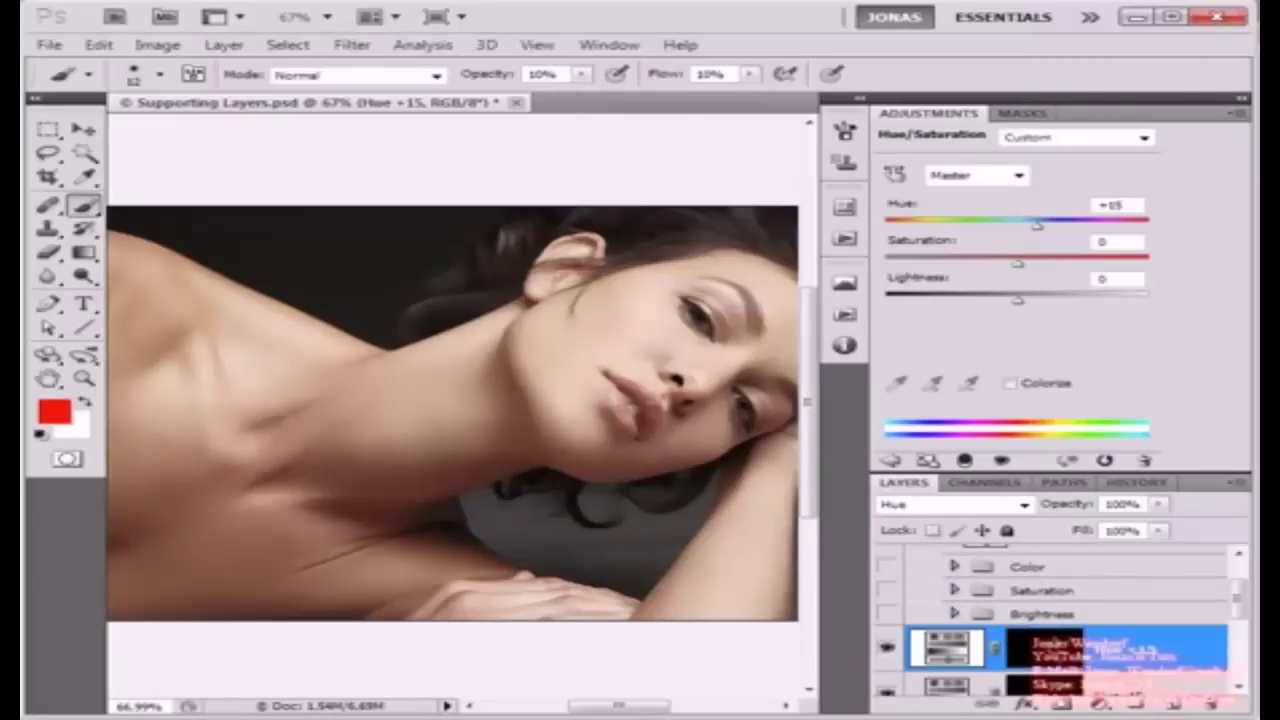
{"action": "left_click", "coordinate": [890, 460]}
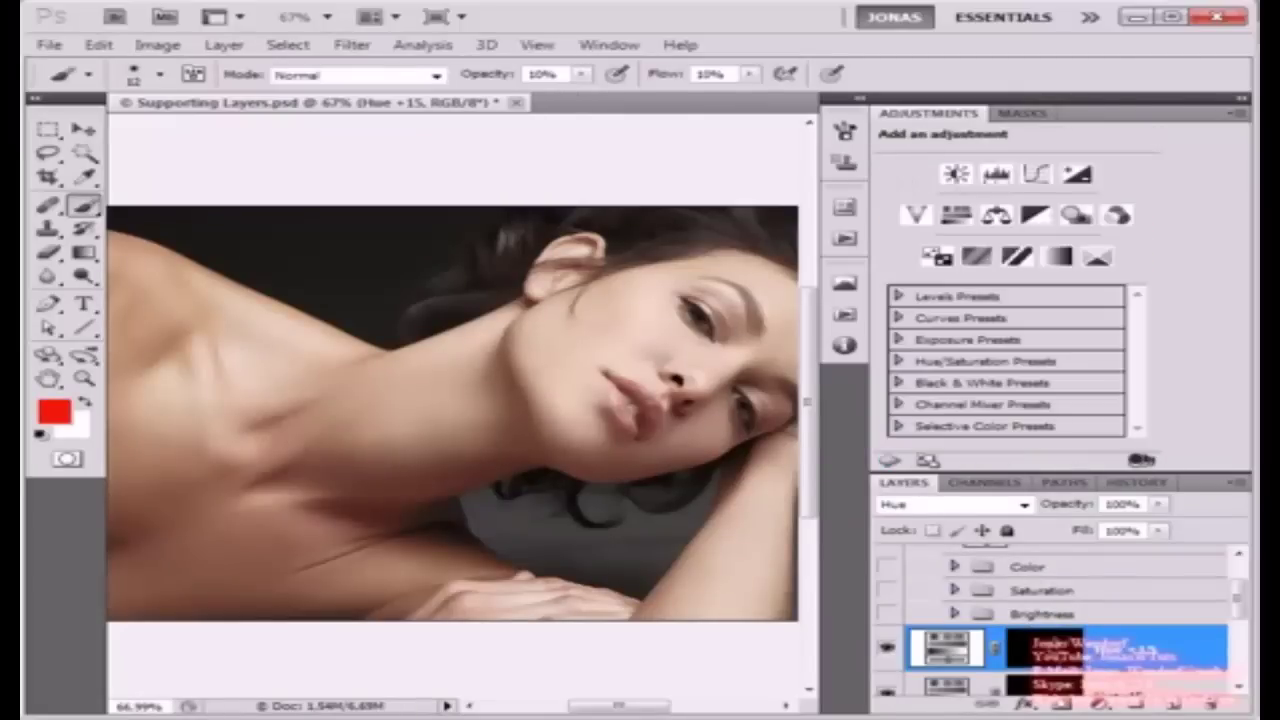
{"action": "left_click", "coordinate": [1056, 256]}
{"action": "left_click", "coordinate": [887, 648]}
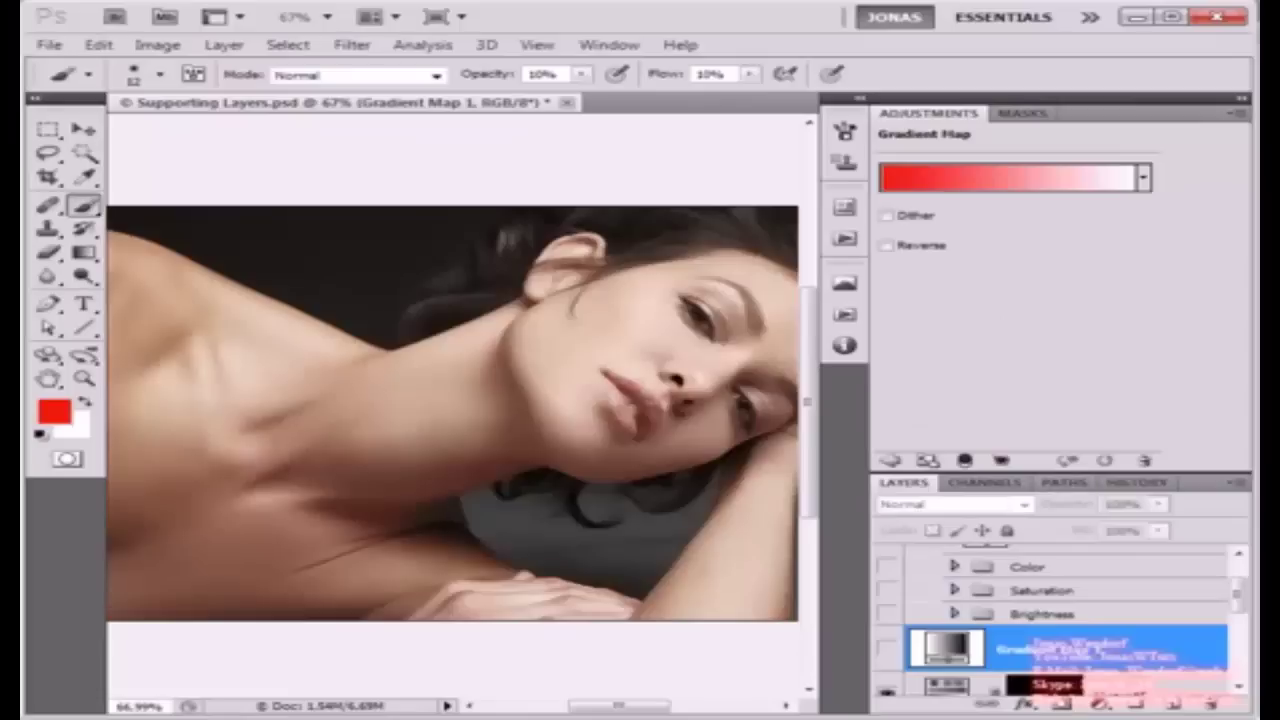
Step: Set the first color stop of the Gradient Map's gradient to near-black #0b0504
{"action": "left_click", "coordinate": [1007, 178]}
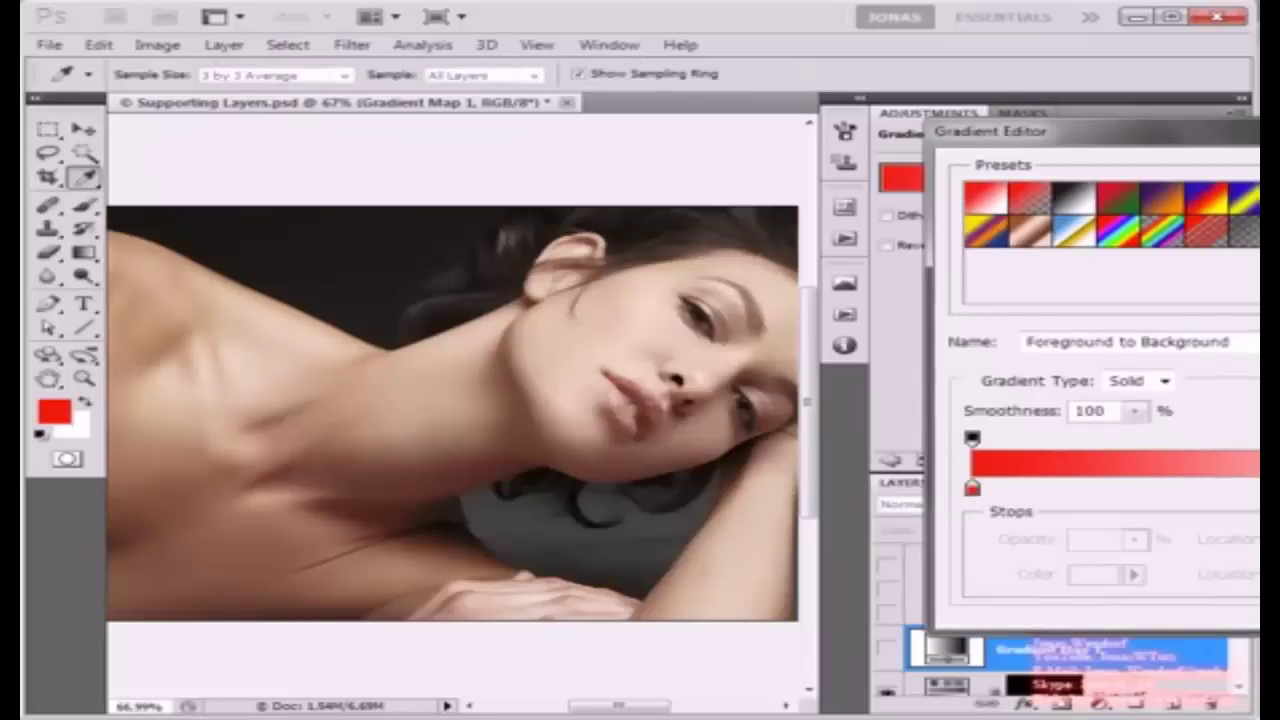
{"action": "left_click_drag", "start_coordinate": [1050, 131], "coordinate": [835, 96]}
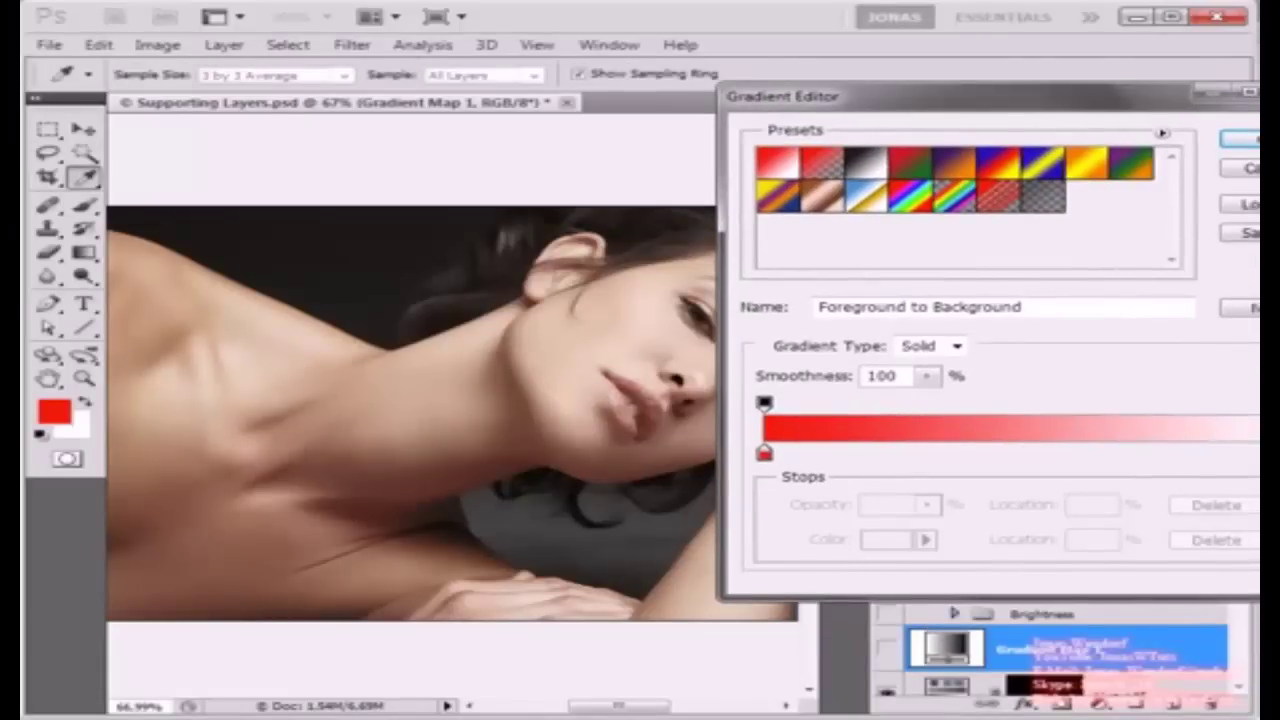
{"action": "double_click", "coordinate": [765, 454]}
{"action": "left_click_drag", "start_coordinate": [560, 228], "coordinate": [792, 121]}
{"action": "left_click_drag", "start_coordinate": [808, 416], "coordinate": [833, 421]}
{"action": "left_click", "coordinate": [1238, 158]}
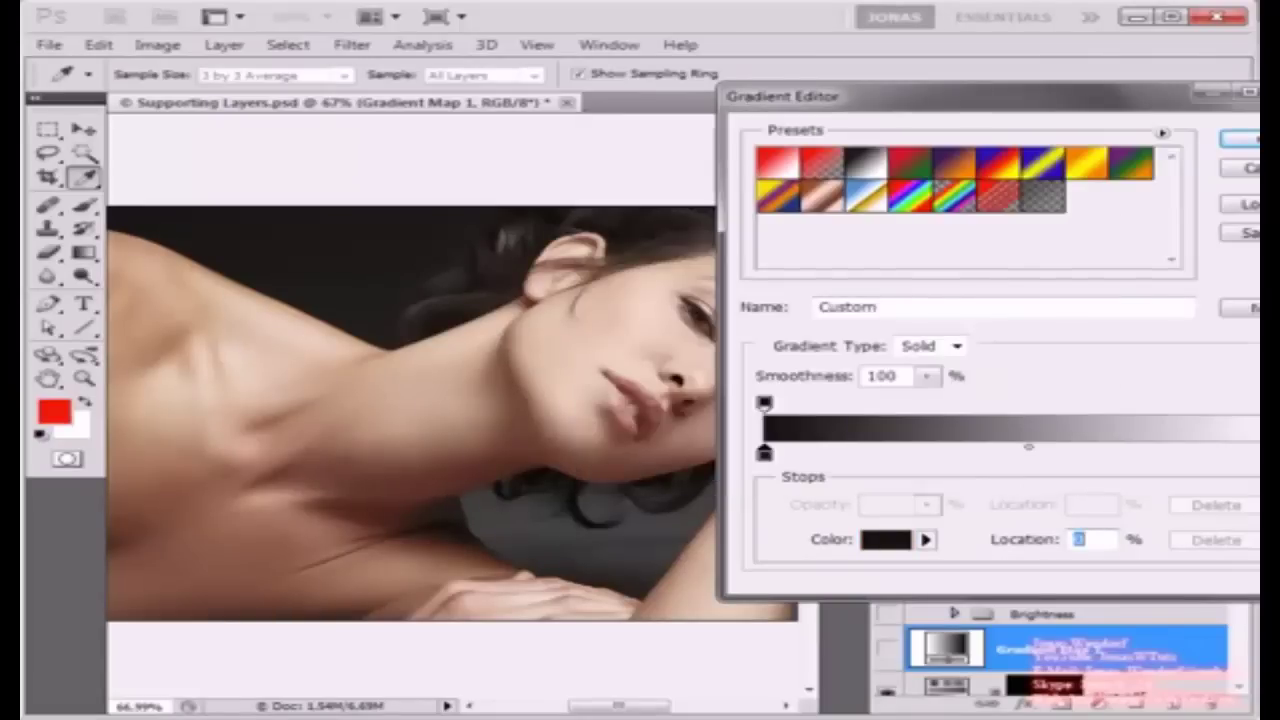
Step: Add a middle color stop at 50% to the gradient and set it to dark brown #58281f
{"action": "left_click", "coordinate": [1028, 453]}
{"action": "double_click", "coordinate": [1028, 453]}
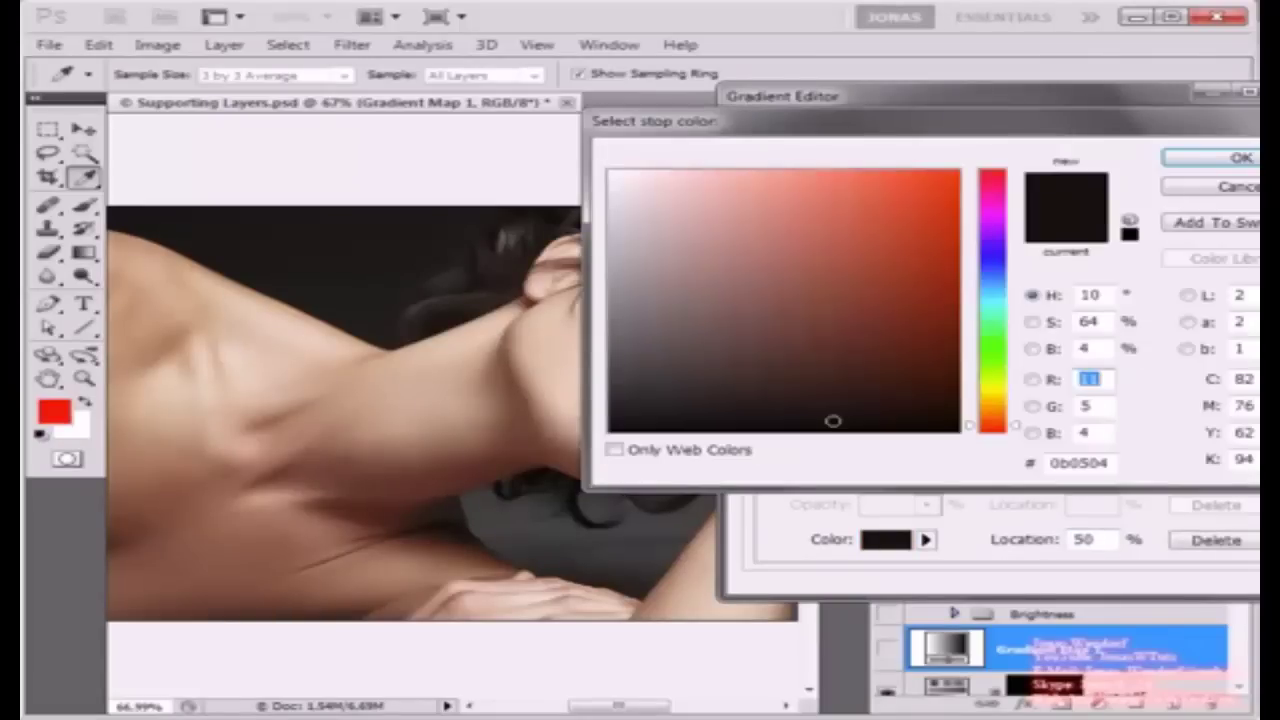
{"action": "mouse_move", "coordinate": [833, 421]}
{"action": "left_mouse_down"}
{"action": "mouse_move", "coordinate": [866, 360]}
{"action": "mouse_move", "coordinate": [836, 343]}
{"action": "left_mouse_up"}
{"action": "key", "text": "Return"}
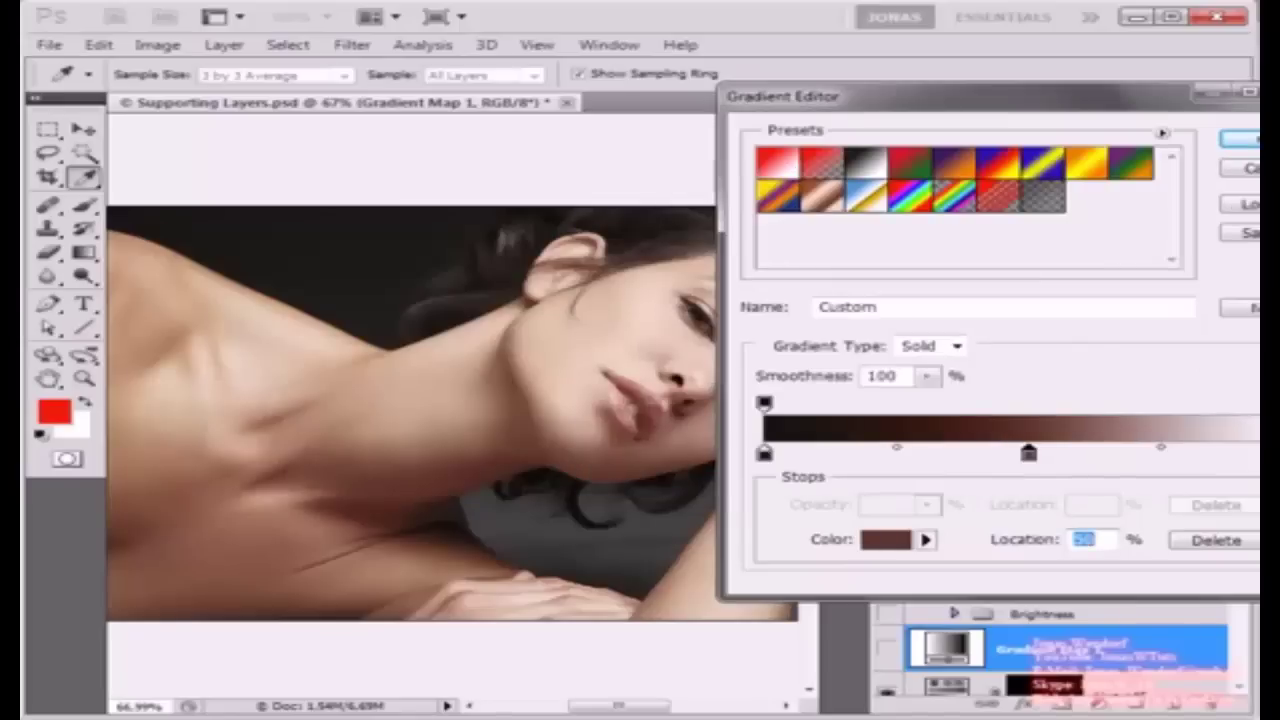
Step: Set the gradient's end stop to the light skin tone #e9cdb0 sampled from the portrait, and apply the gradient
{"action": "double_click", "coordinate": [1279, 453]}
{"action": "left_click", "coordinate": [545, 362]}
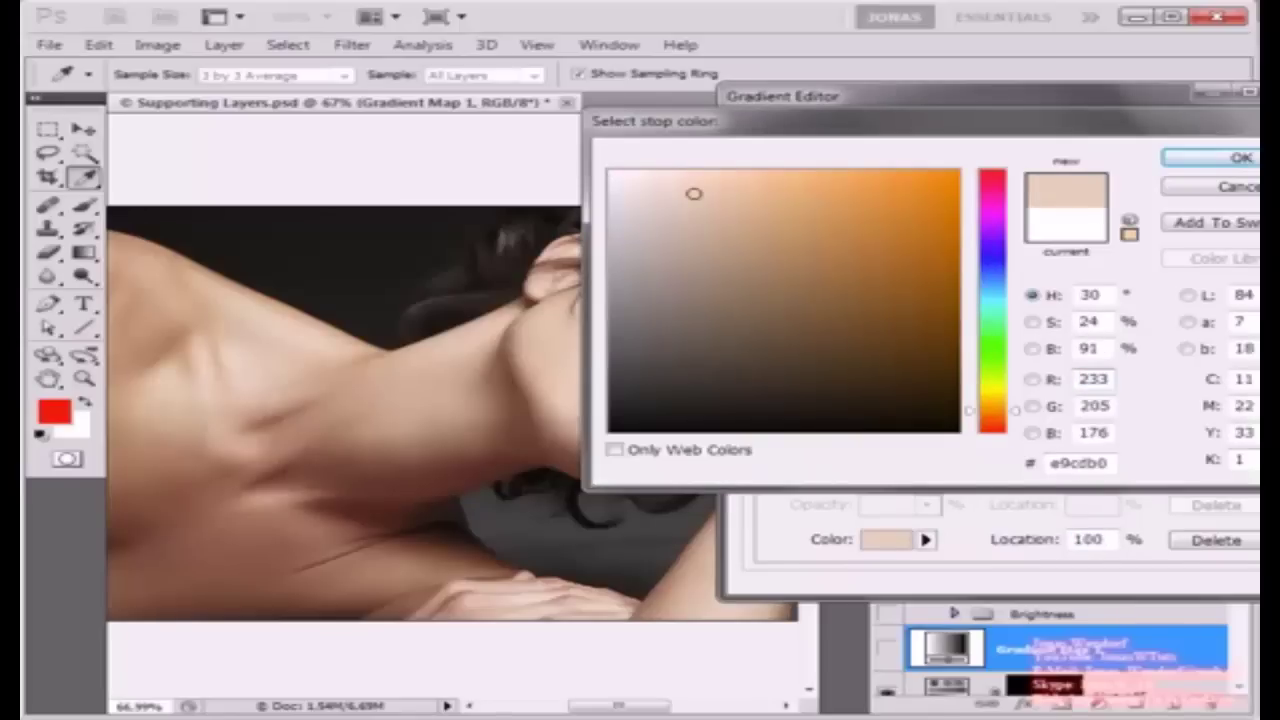
{"action": "key", "text": "Return"}
{"action": "key", "text": "Return"}
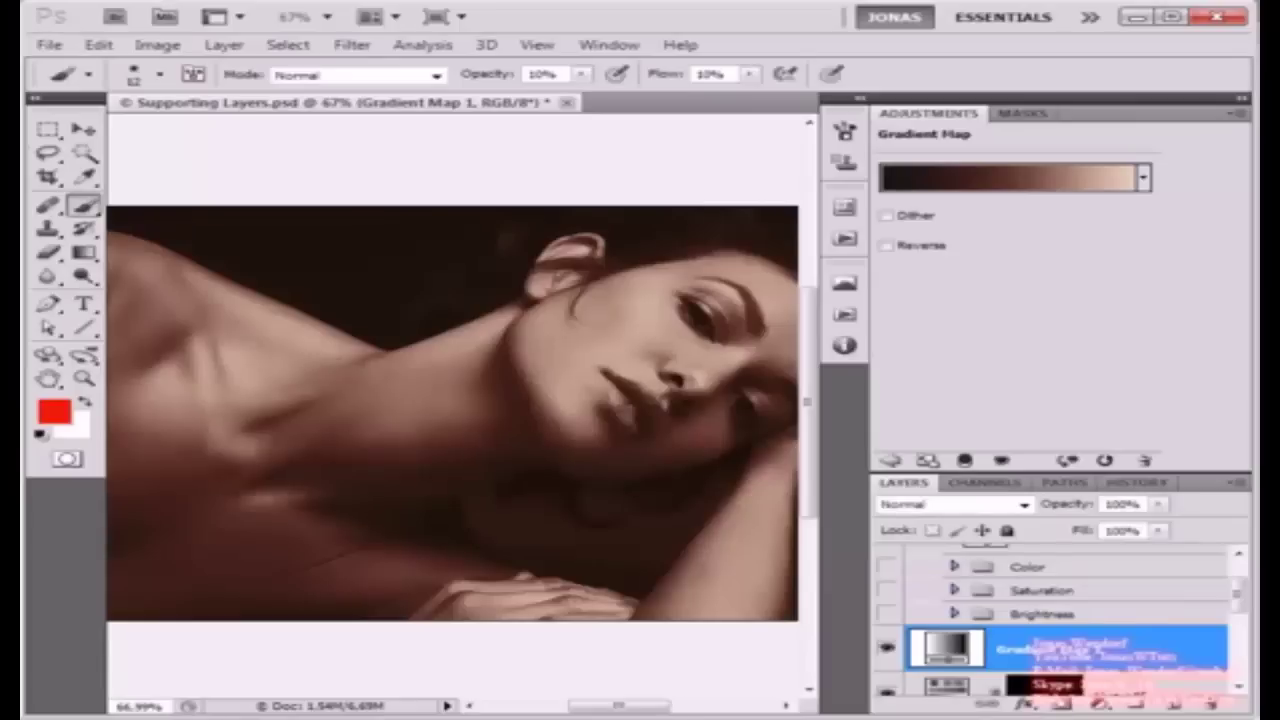
{"action": "left_click", "coordinate": [1008, 178]}
{"action": "double_click", "coordinate": [1029, 455]}
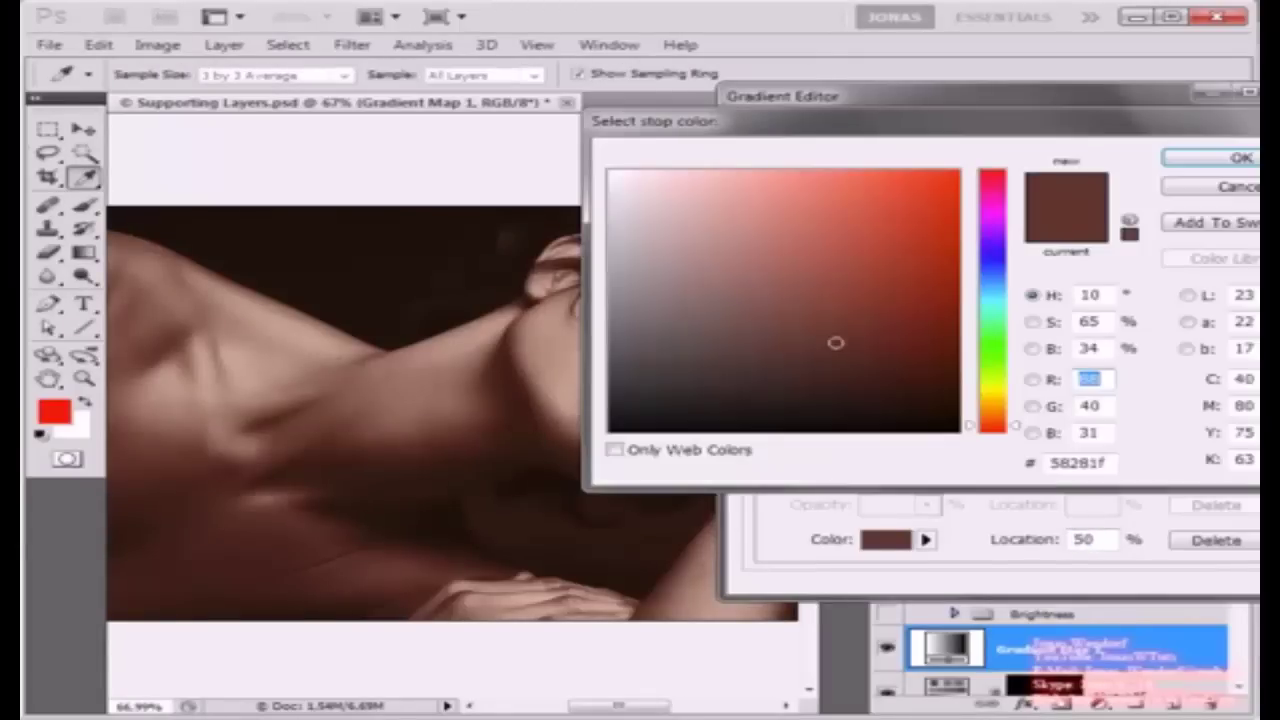
{"action": "key", "text": "Return"}
{"action": "key", "text": "Return"}
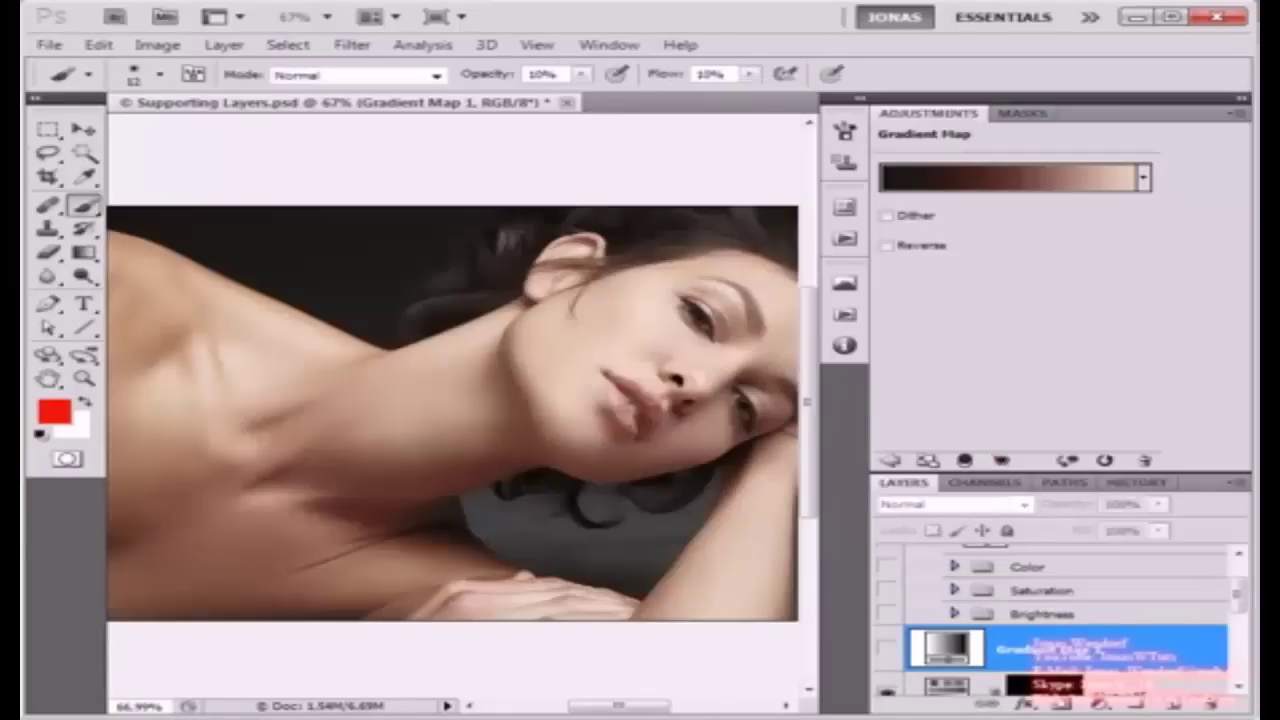
Step: Set the gradient's middle stop to the midtone skin brown #895f49
{"action": "left_click", "coordinate": [1008, 178]}
{"action": "double_click", "coordinate": [1029, 455]}
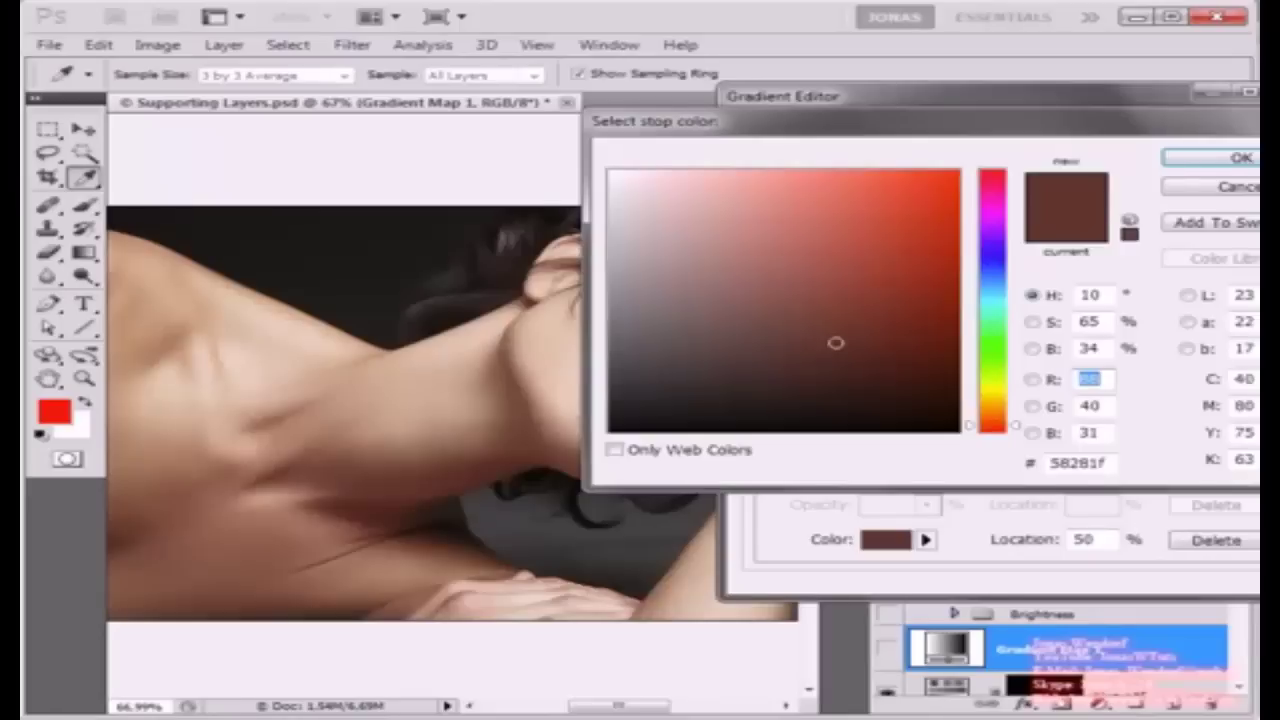
{"action": "left_click_drag", "start_coordinate": [836, 343], "coordinate": [772, 292]}
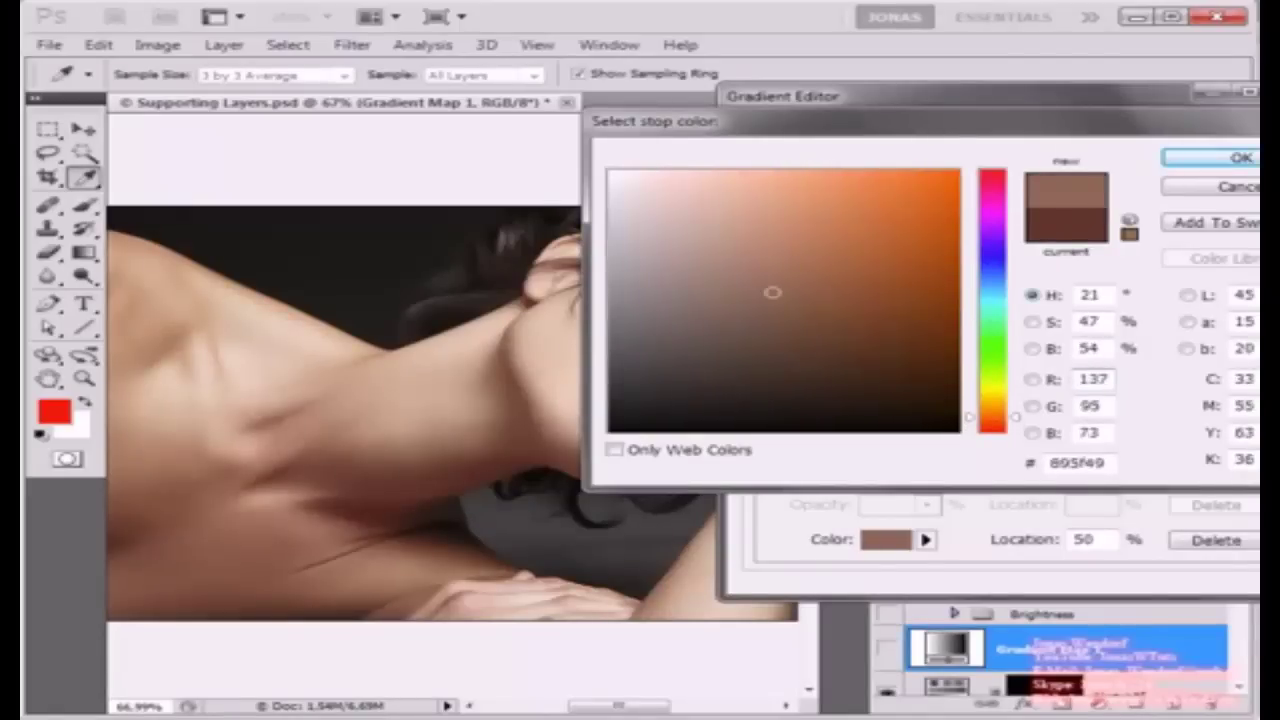
{"action": "key", "text": "Return"}
{"action": "key", "text": "Return"}
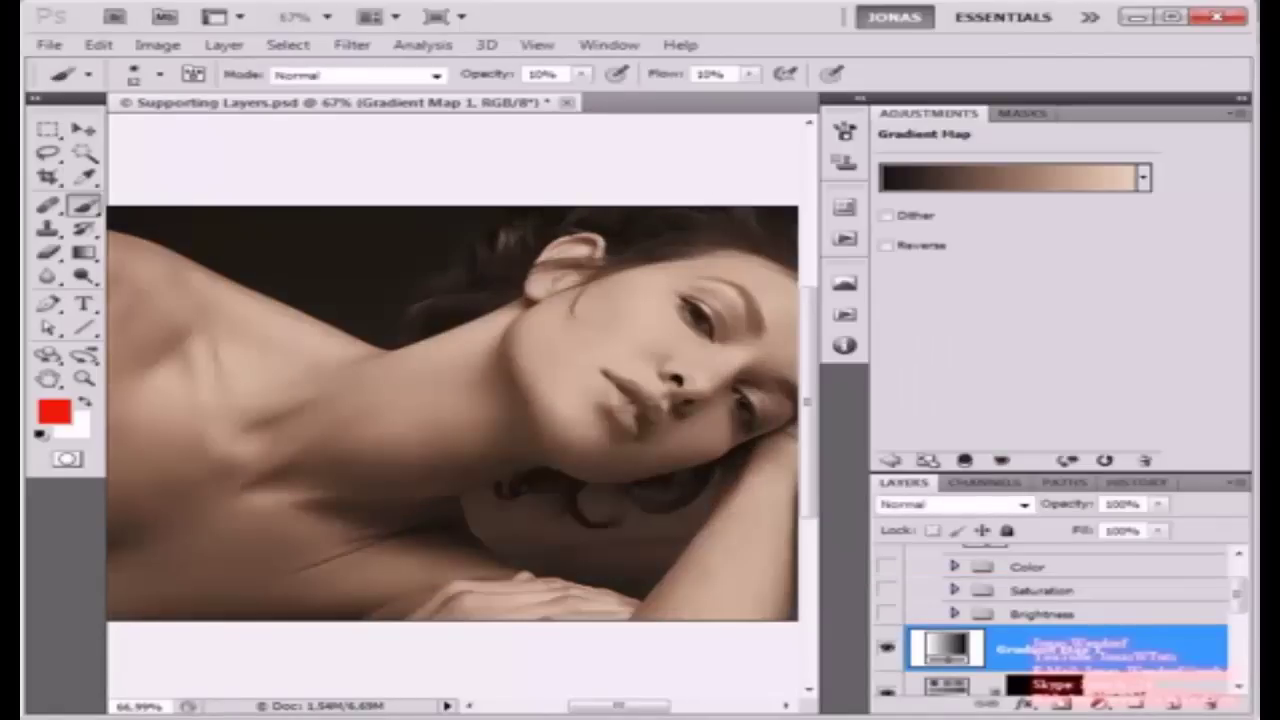
Step: Set the Gradient Map layer's blend mode to Hue and show the Color helper group
{"action": "left_click", "coordinate": [1024, 505]}
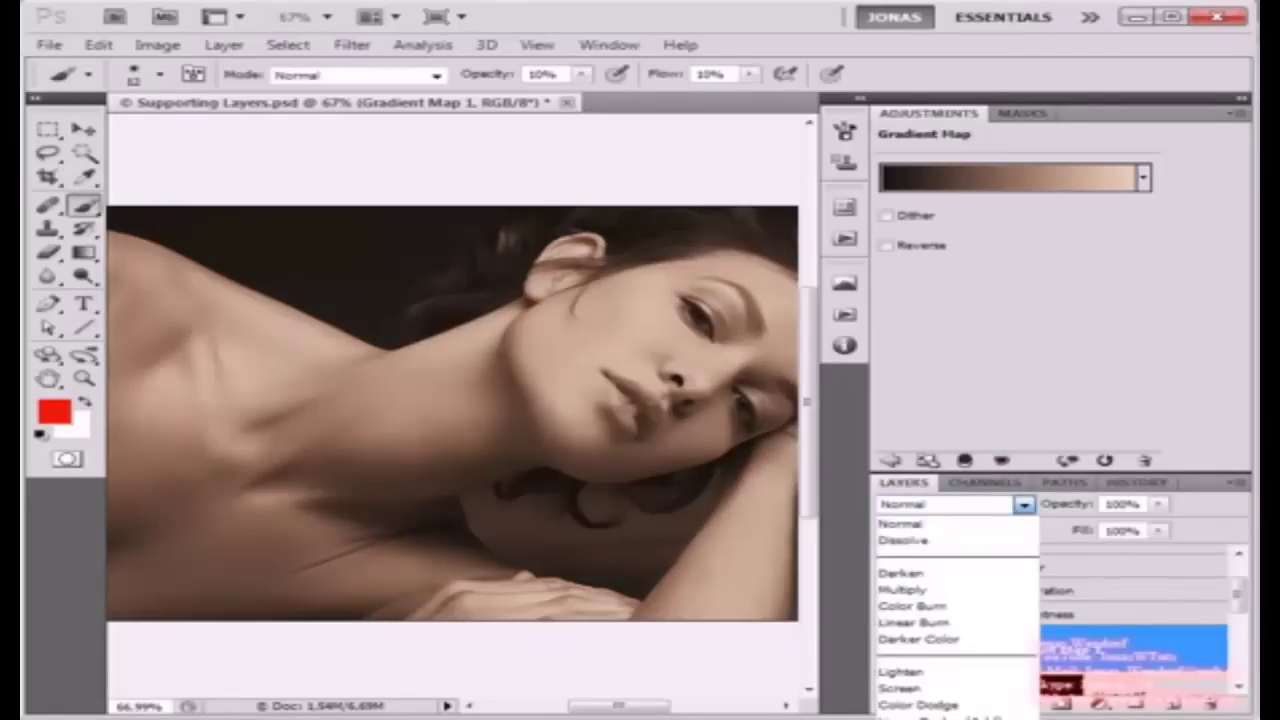
{"action": "left_click", "coordinate": [893, 718]}
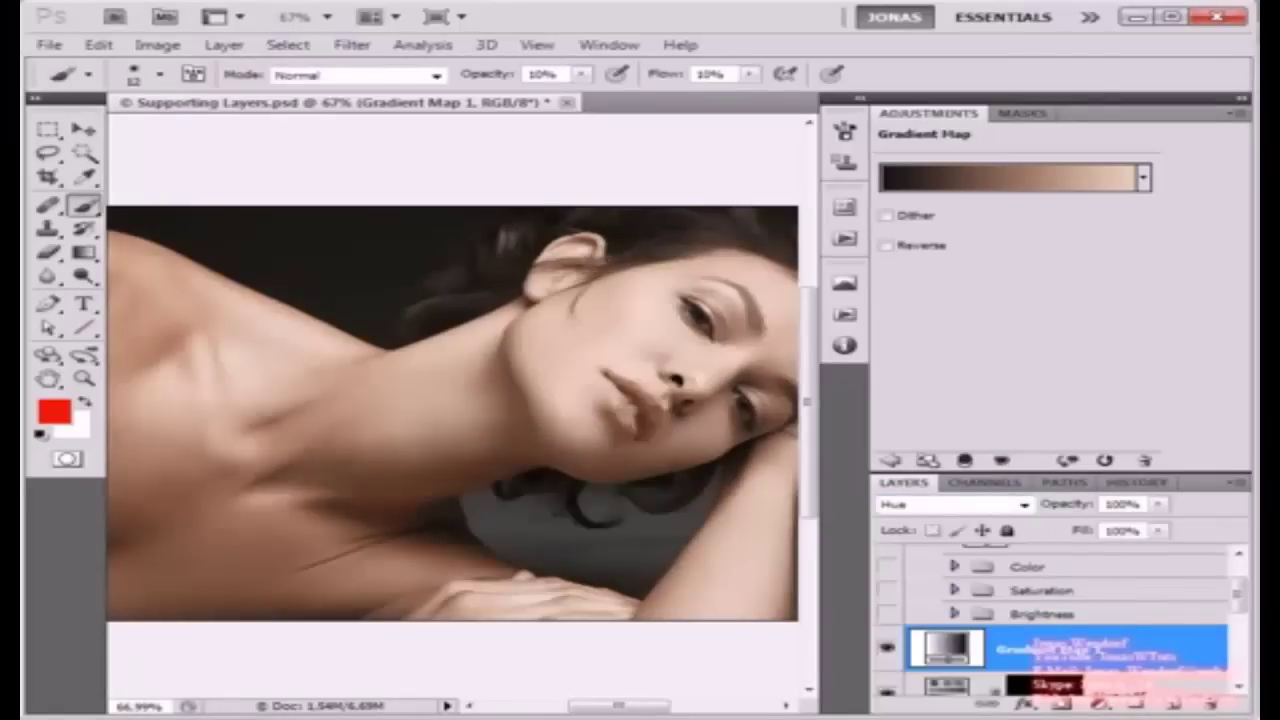
{"action": "scroll", "coordinate": [1050, 625], "scroll_direction": "up", "scroll_amount": 2}
{"action": "left_click", "coordinate": [887, 626]}
{"action": "scroll", "coordinate": [887, 626], "scroll_direction": "down", "scroll_amount": 2}
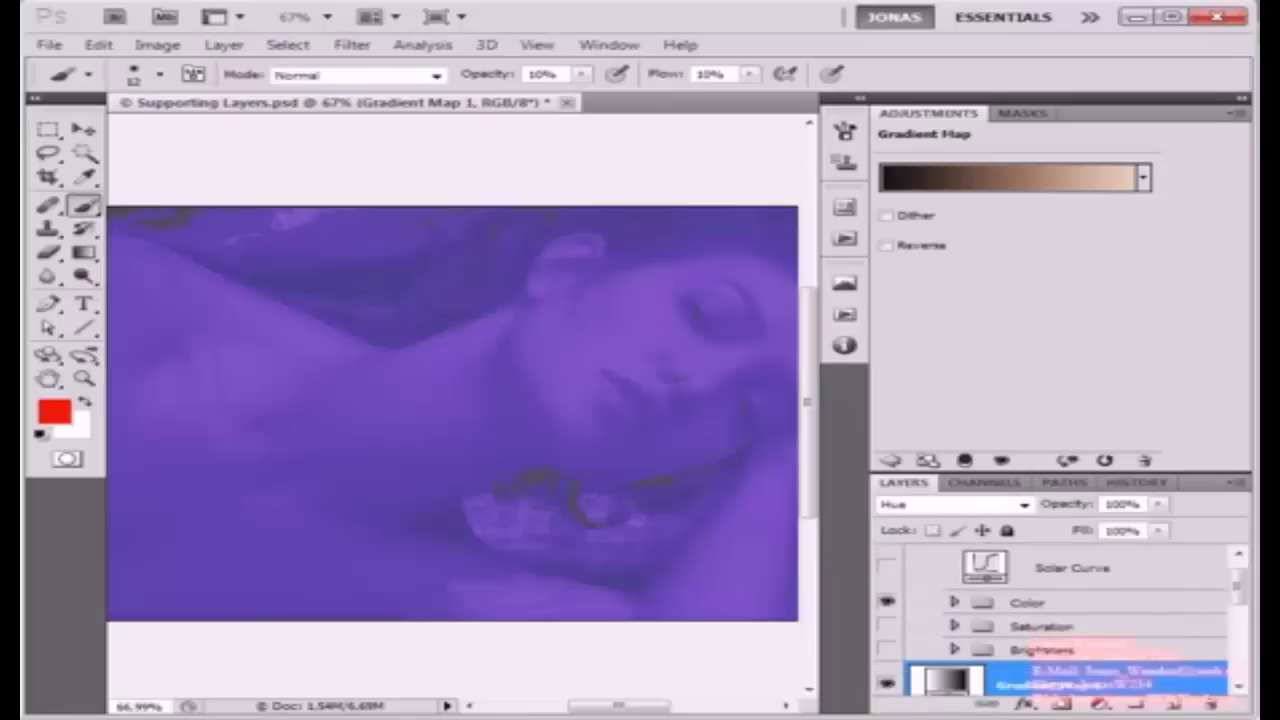
Step: Toggle the Gradient Map layer's visibility to compare the skin color with and without it in the helper view
{"action": "left_click", "coordinate": [887, 660]}
{"action": "left_click", "coordinate": [887, 660]}
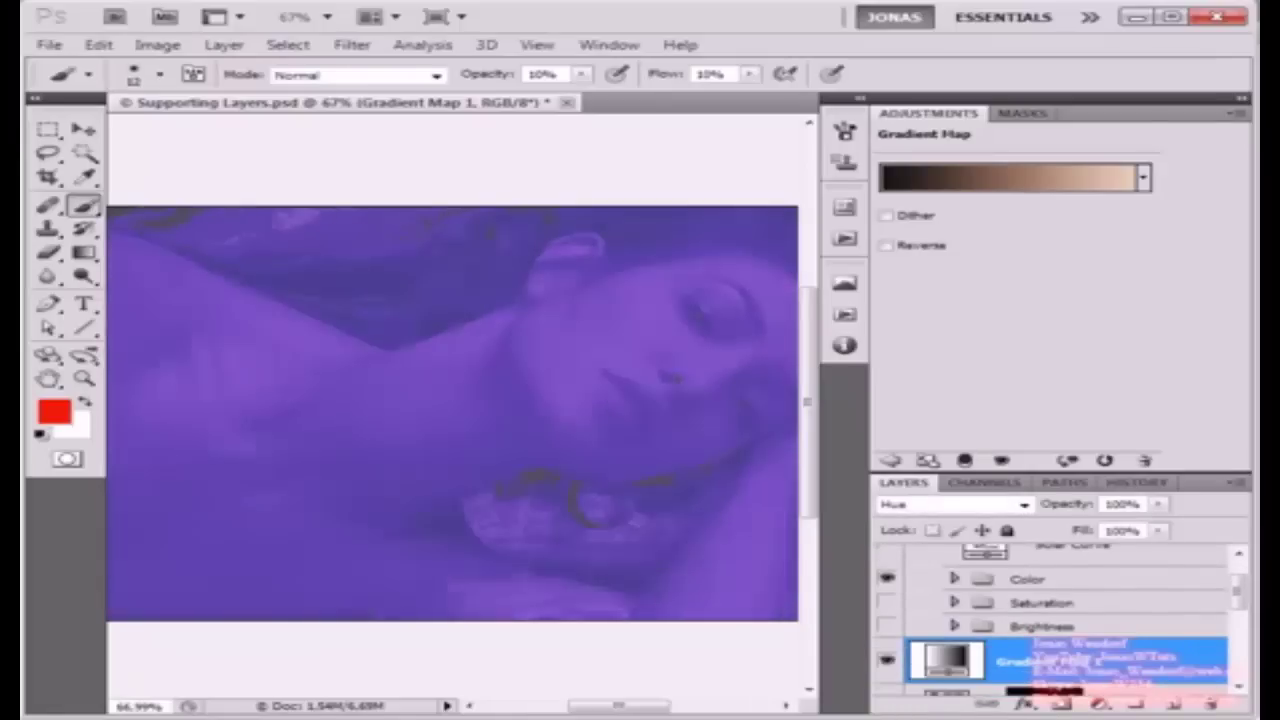
{"action": "left_click", "coordinate": [887, 660]}
{"action": "left_click", "coordinate": [887, 660]}
Step: Lower the Gradient Map layer's opacity to 30%, and delete the layer
{"action": "key", "text": "v"}
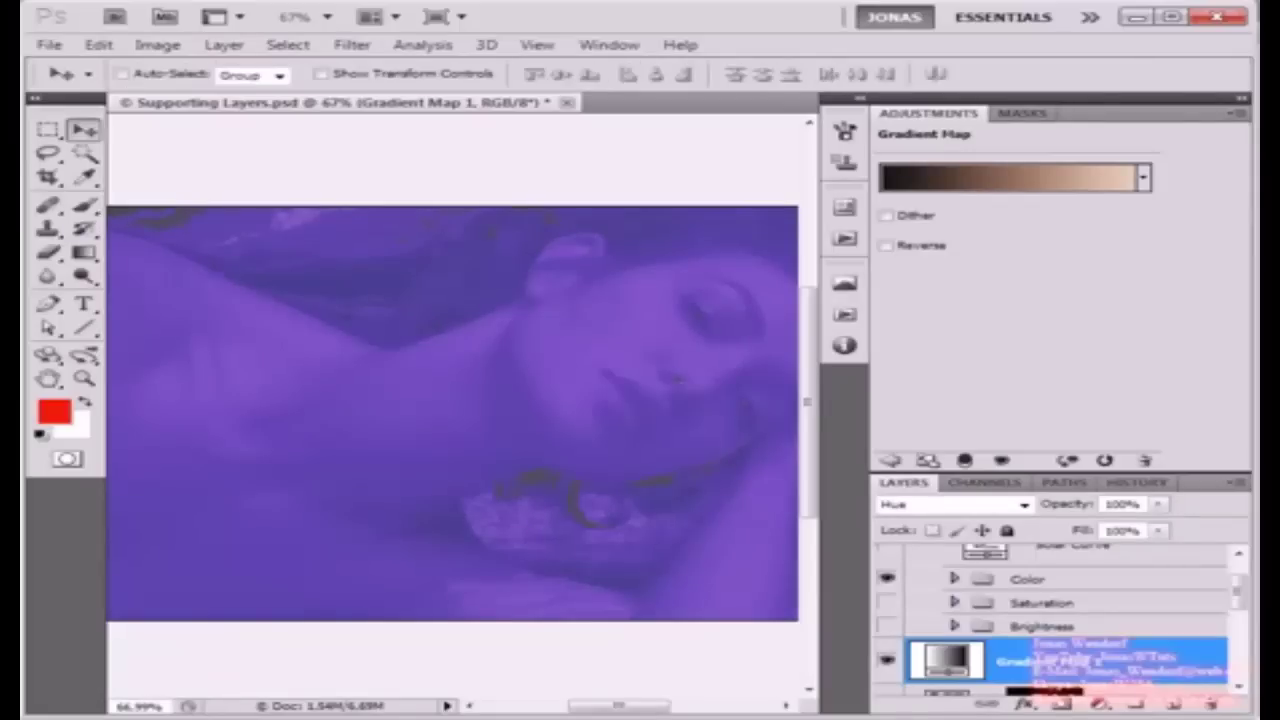
{"action": "left_click_drag", "start_coordinate": [1066, 504], "coordinate": [978, 504]}
{"action": "key", "text": "3"}
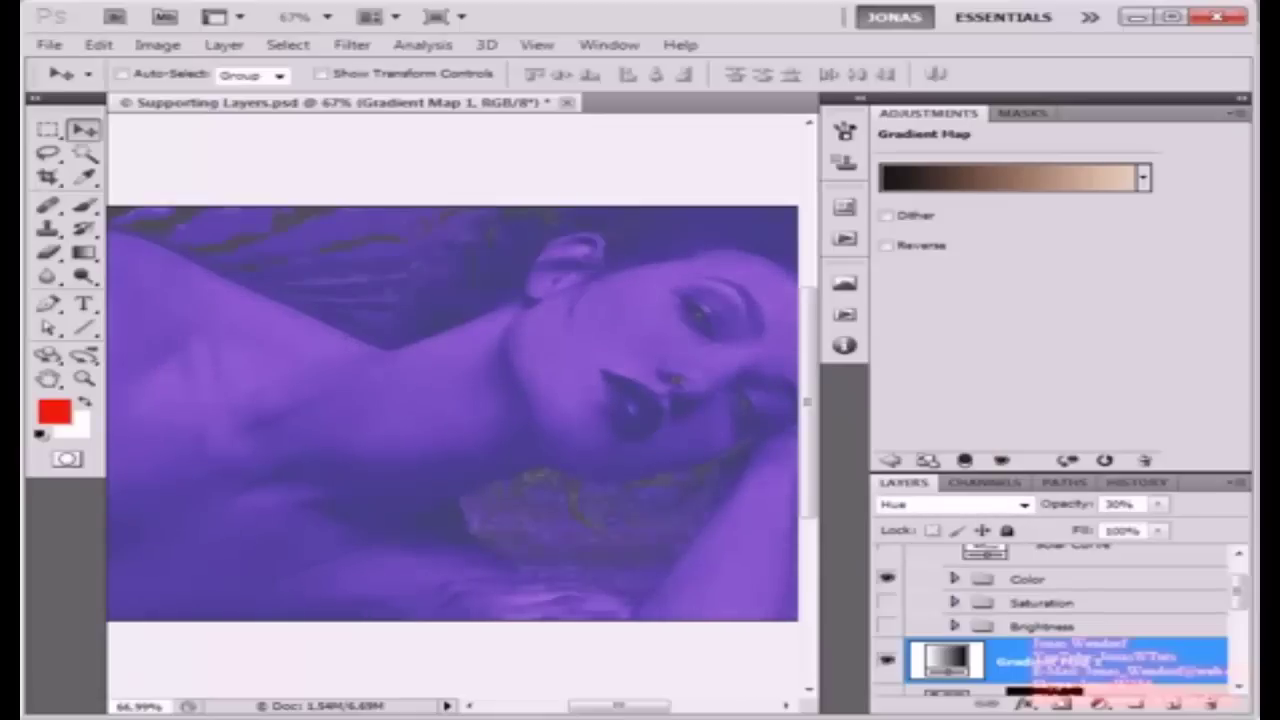
{"action": "left_click_drag", "start_coordinate": [1060, 661], "coordinate": [1211, 704]}
{"action": "scroll", "coordinate": [1130, 640], "scroll_direction": "up", "scroll_amount": 2}
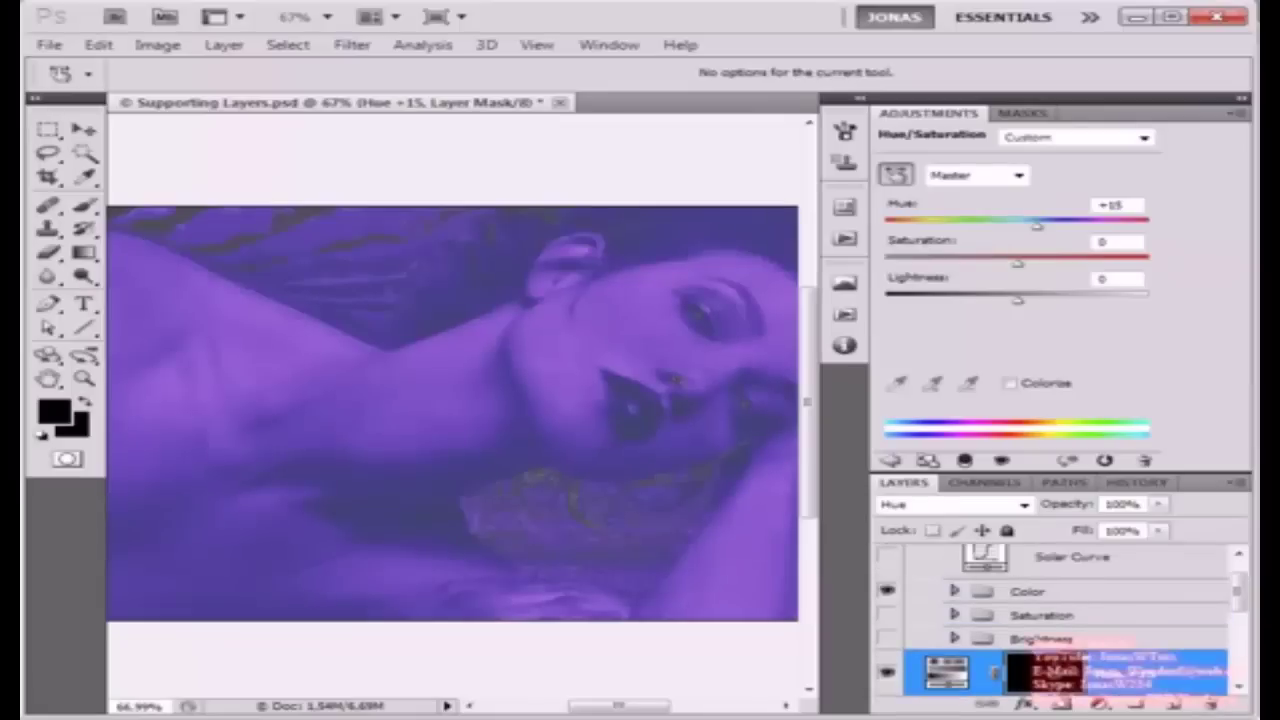
Step: With the Hue +15 layer's adjustment active, sample the dark violet skin shadow below the neck using Color Range
{"action": "left_click", "coordinate": [947, 673]}
{"action": "left_click_drag", "start_coordinate": [677, 380], "coordinate": [704, 371]}
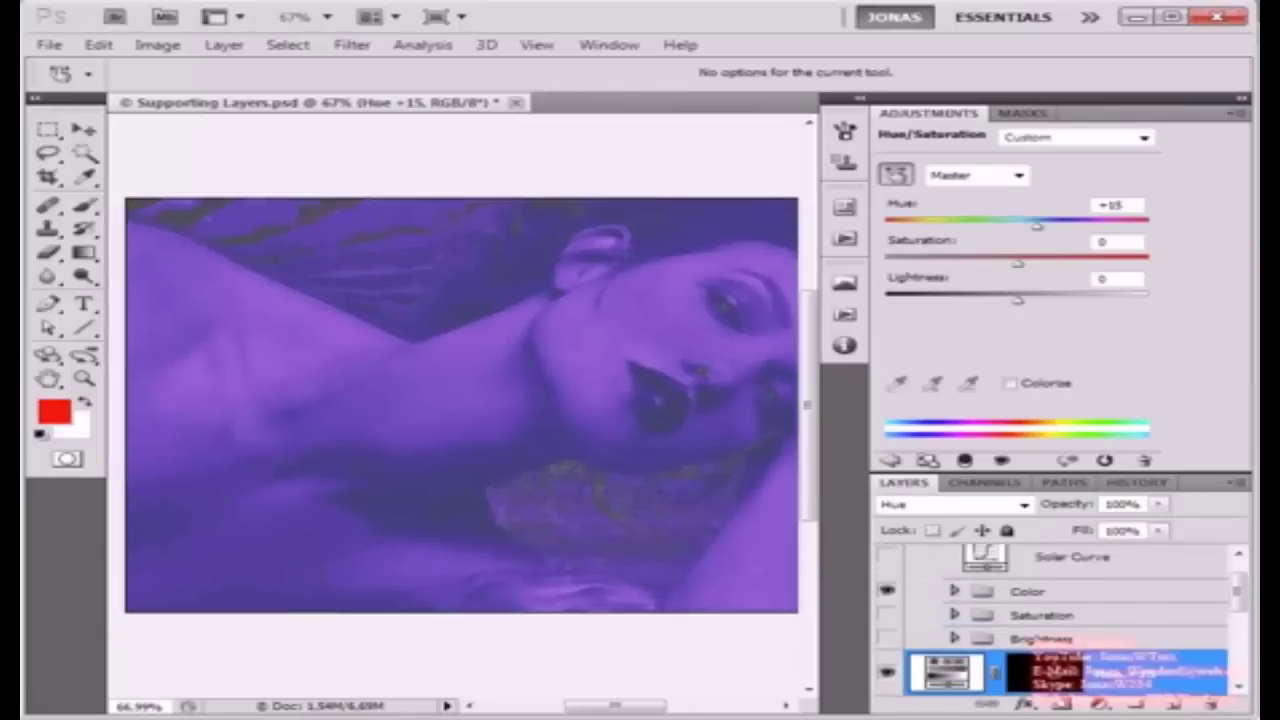
{"action": "left_click", "coordinate": [288, 44]}
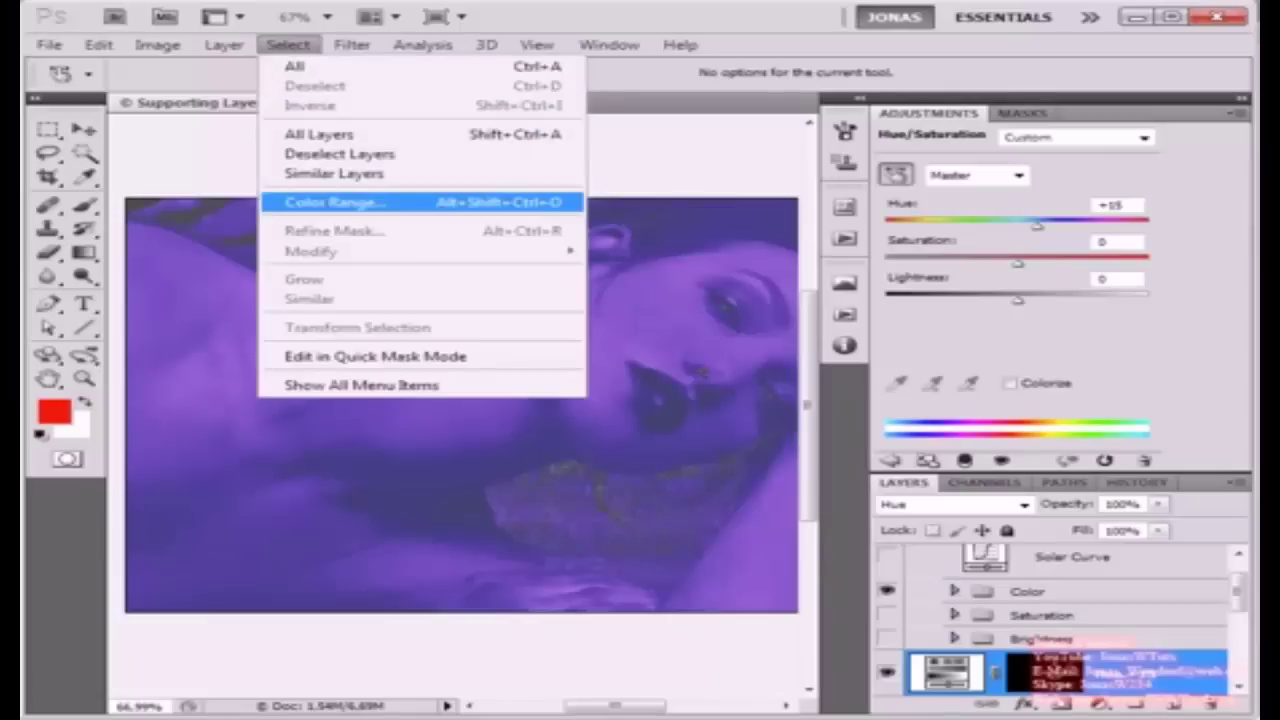
{"action": "left_click", "coordinate": [343, 200]}
{"action": "left_click", "coordinate": [435, 474]}
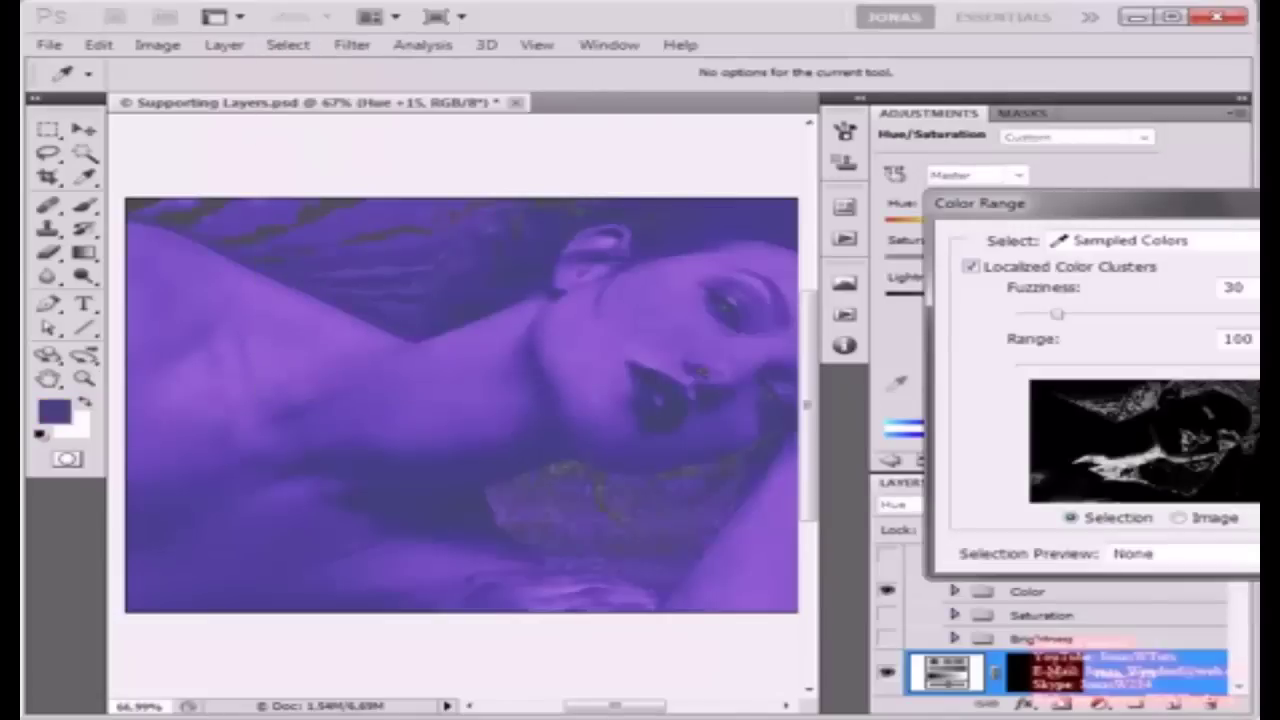
{"action": "left_click_drag", "start_coordinate": [1090, 203], "coordinate": [828, 203]}
{"action": "left_click", "coordinate": [415, 490]}
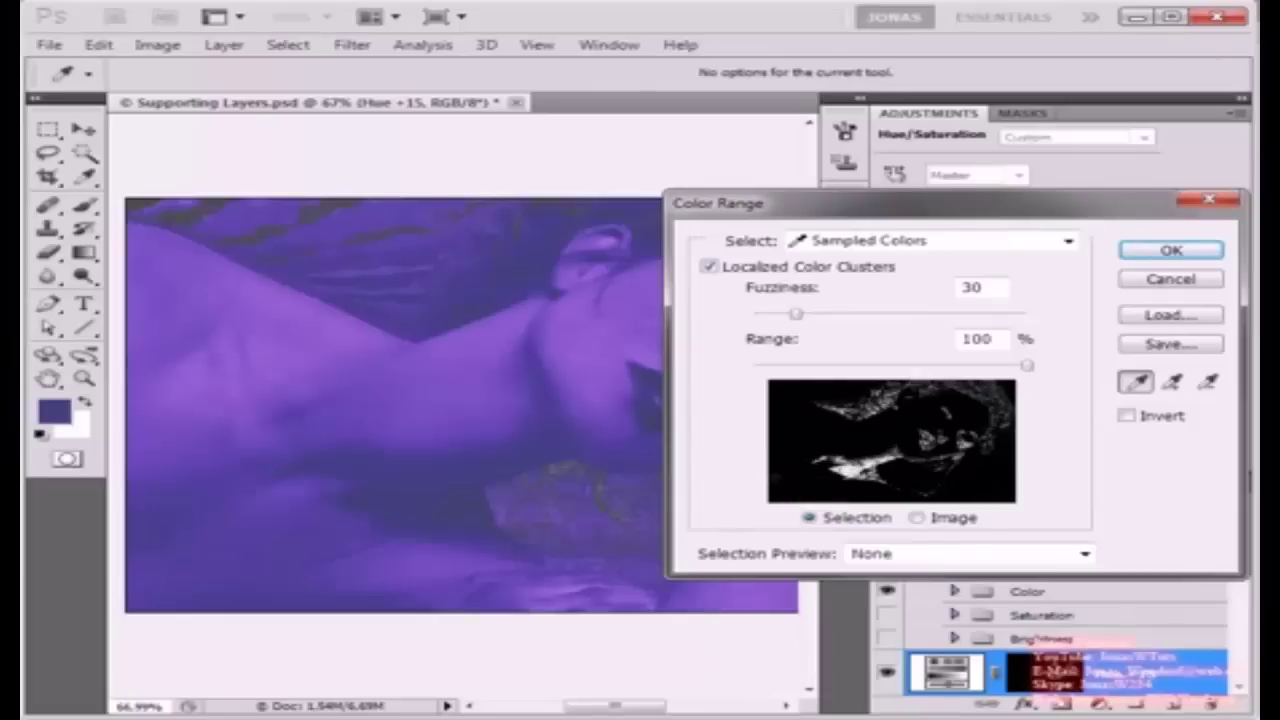
Step: Set the Color Range fuzziness to 50 and create the selection
{"action": "left_click_drag", "start_coordinate": [796, 314], "coordinate": [817, 314]}
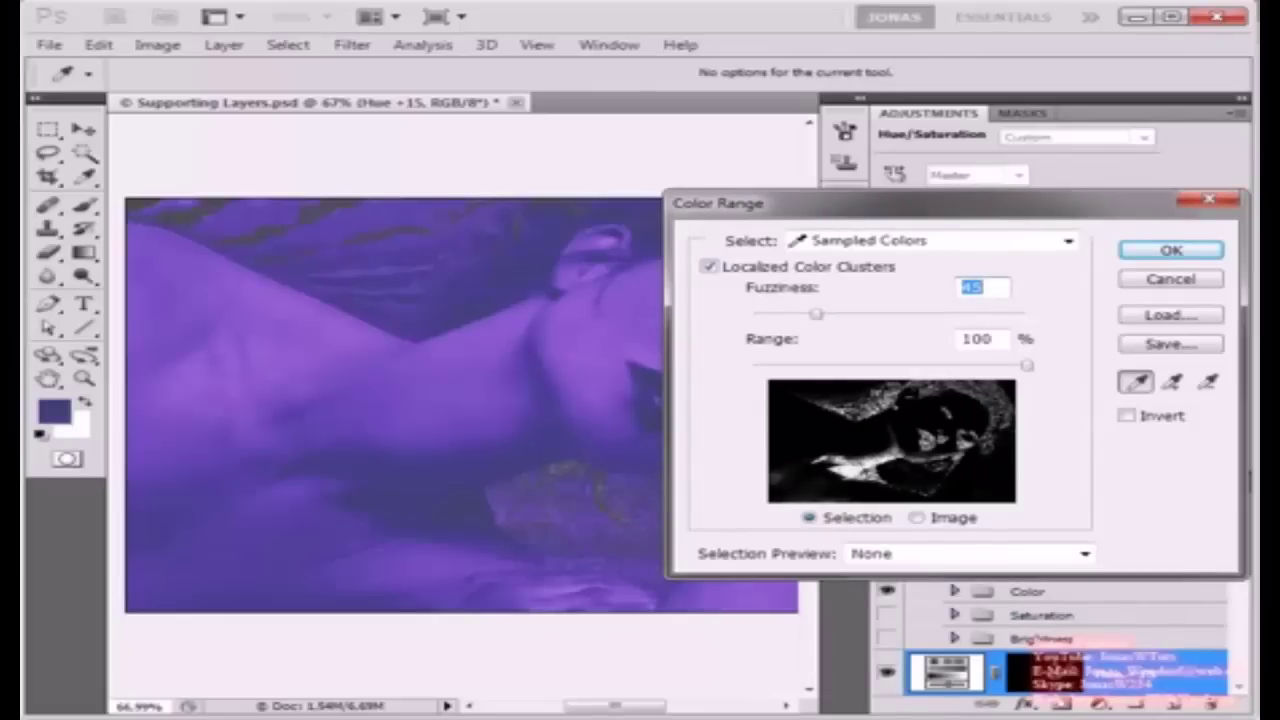
{"action": "mouse_move", "coordinate": [816, 314]}
{"action": "left_mouse_down"}
{"action": "mouse_move", "coordinate": [836, 314]}
{"action": "mouse_move", "coordinate": [825, 313]}
{"action": "left_mouse_up"}
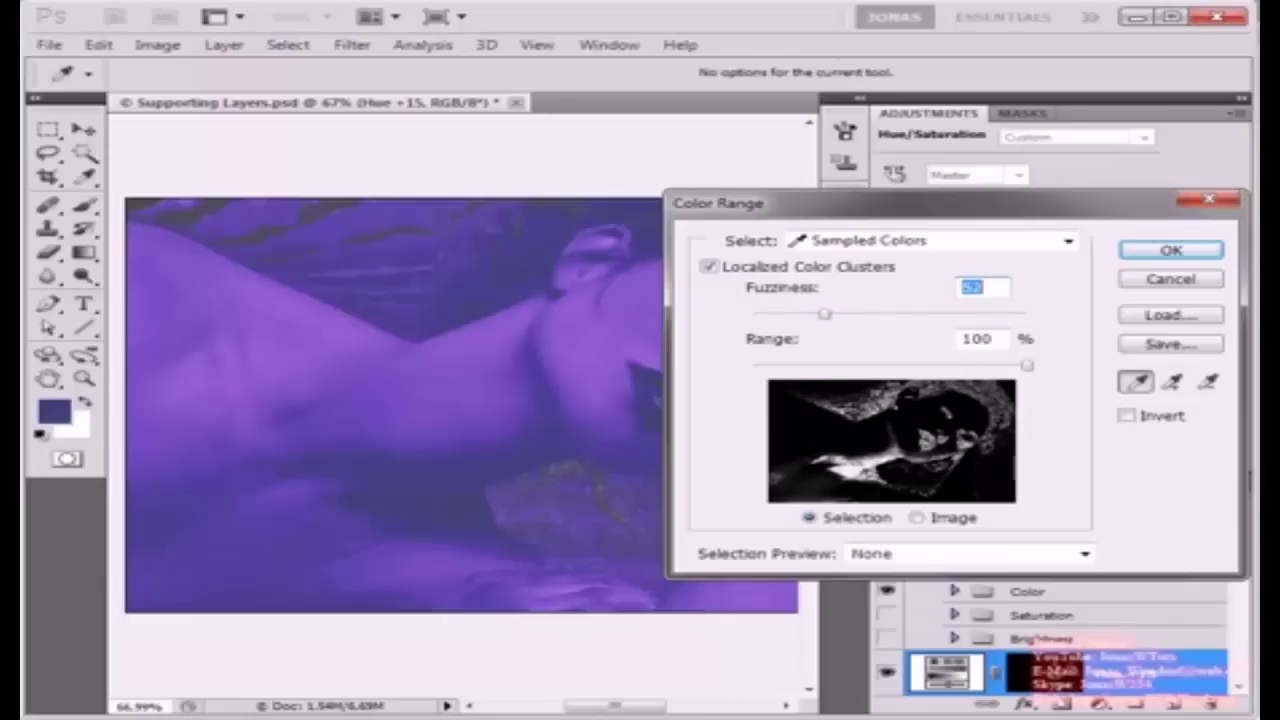
{"action": "type", "text": "50"}
{"action": "key", "text": "Return"}
Step: Add a Hue/Saturation adjustment layer named "Hue", masked by the selected shadow areas
{"action": "left_click", "coordinate": [890, 461]}
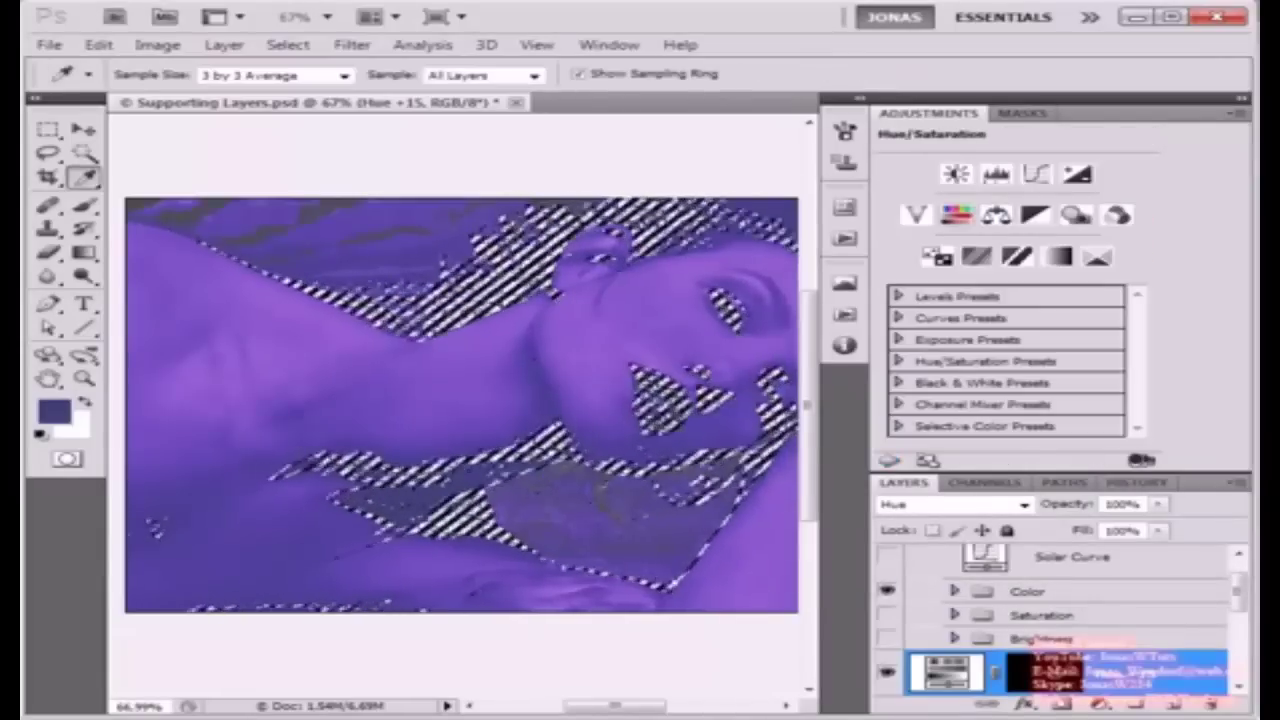
{"action": "left_click", "coordinate": [957, 215], "text": "alt"}
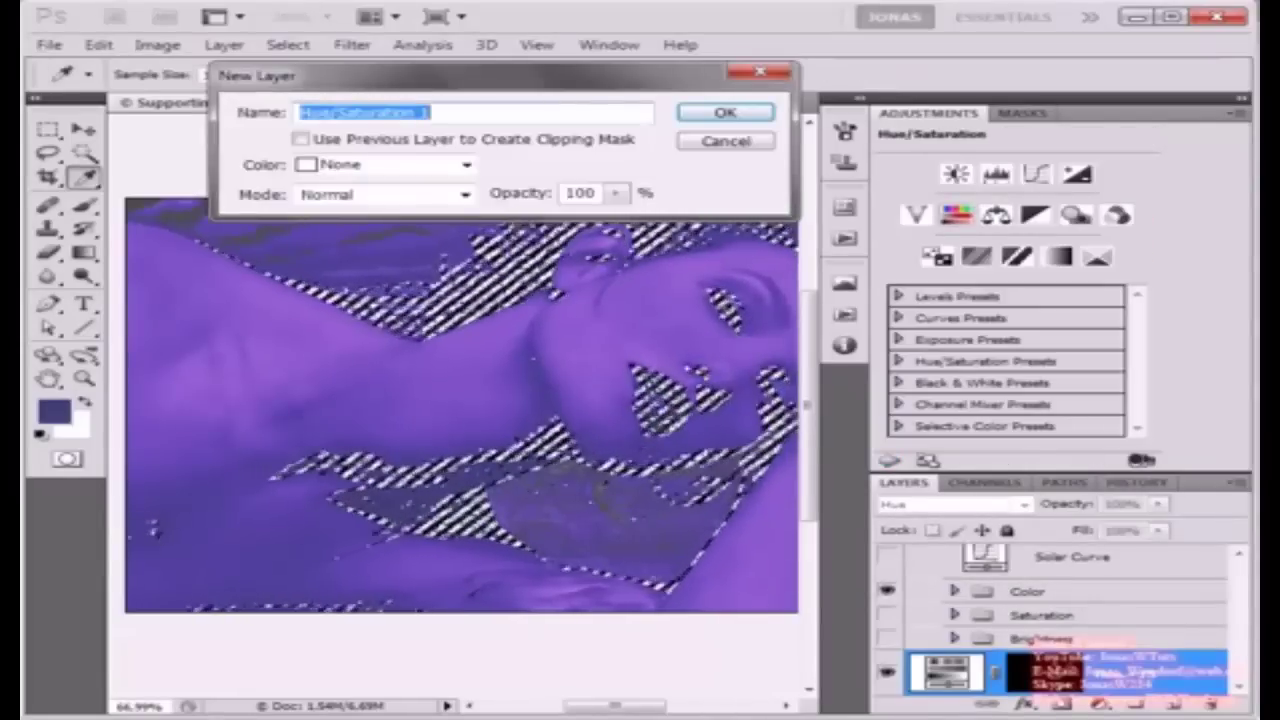
{"action": "type", "text": "Hue"}
{"action": "key", "text": "Return"}
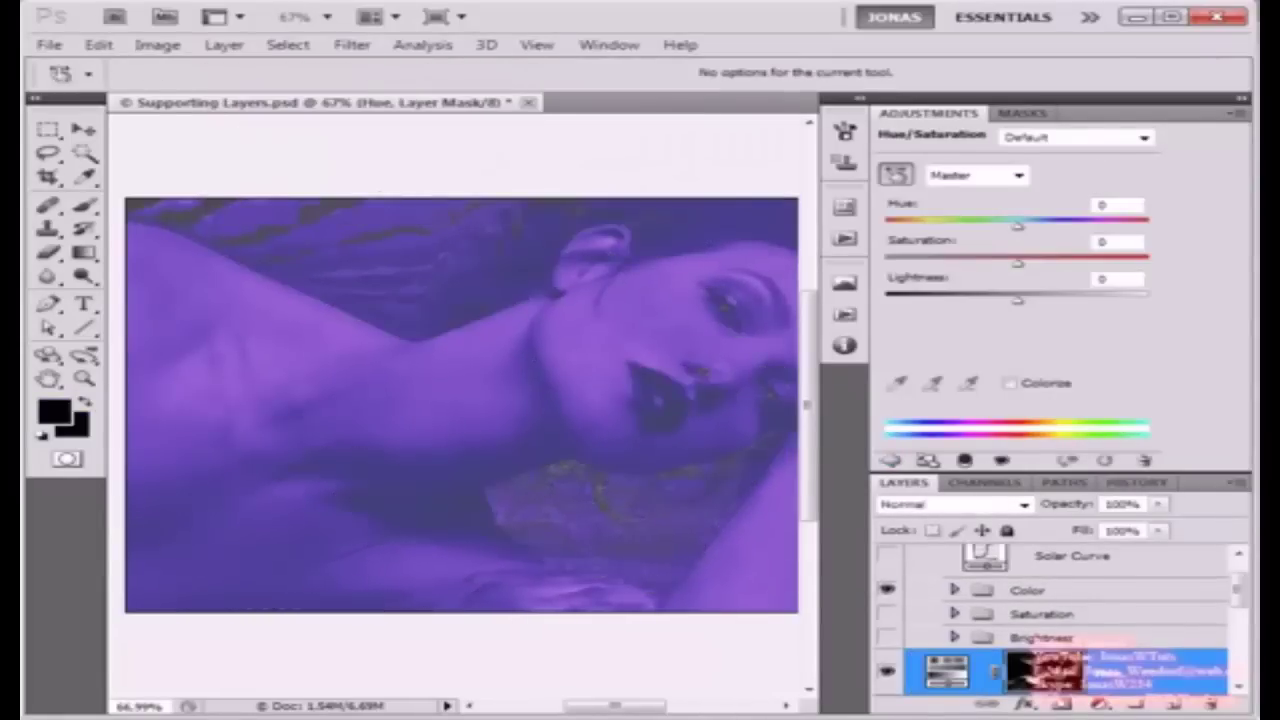
Step: Set the new Hue layer's blend mode to Hue and its hue shift to +10
{"action": "left_click", "coordinate": [1024, 504]}
{"action": "left_click", "coordinate": [940, 708]}
{"action": "left_click_drag", "start_coordinate": [1018, 227], "coordinate": [1030, 226]}
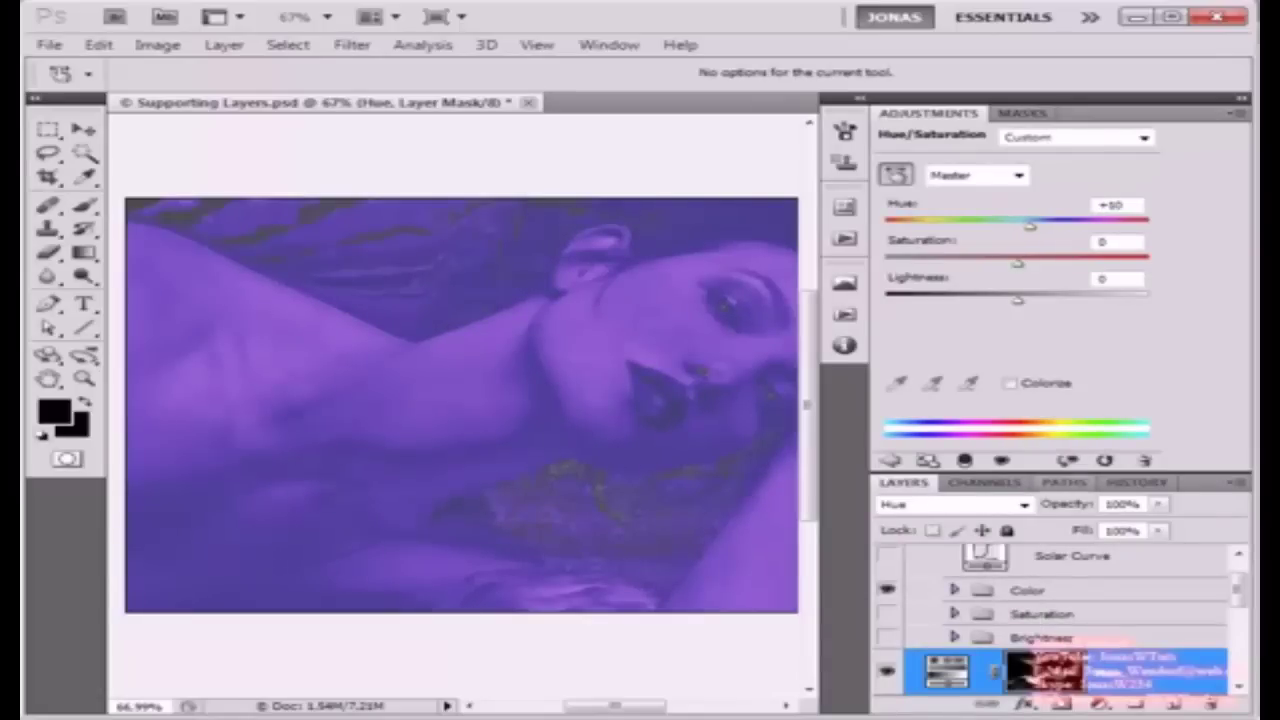
Step: Feather the Hue layer's mask by 10 px and toggle the layer's visibility to compare the skin color
{"action": "left_click", "coordinate": [1022, 114]}
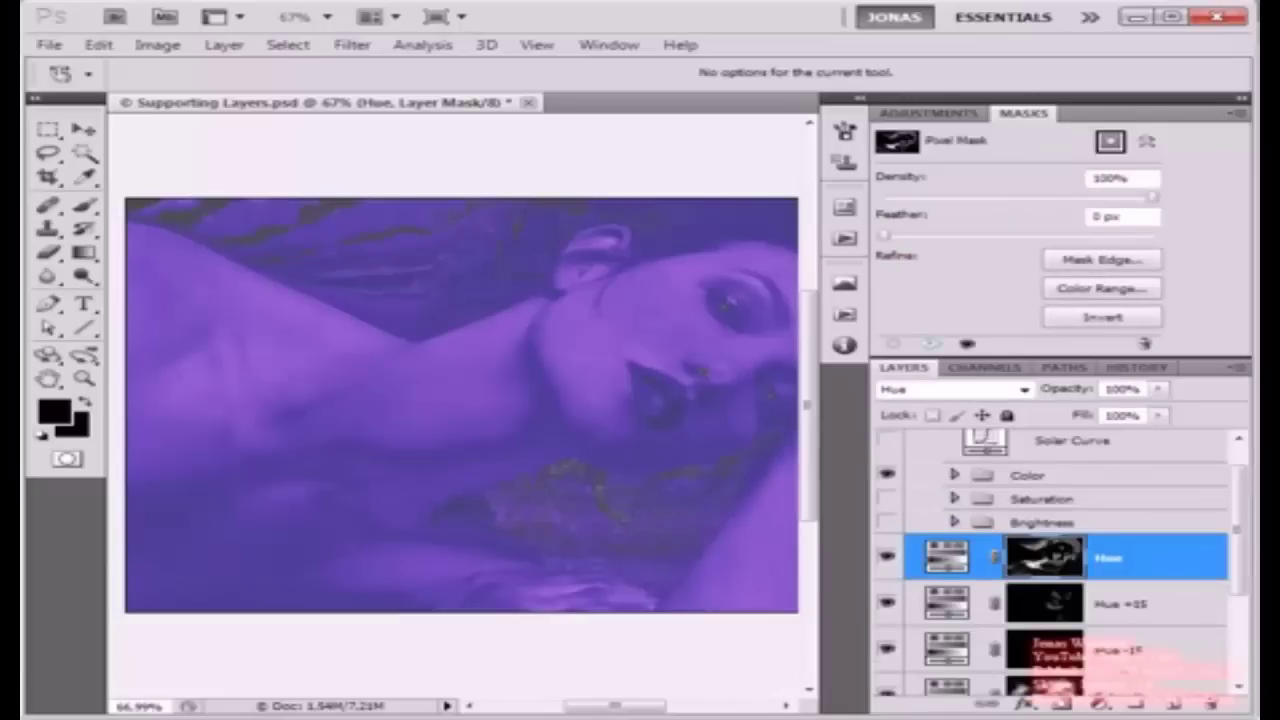
{"action": "left_click_drag", "start_coordinate": [884, 236], "coordinate": [992, 236]}
{"action": "left_click", "coordinate": [887, 557]}
{"action": "left_click", "coordinate": [887, 557]}
{"action": "left_click", "coordinate": [887, 557]}
{"action": "left_click", "coordinate": [887, 557]}
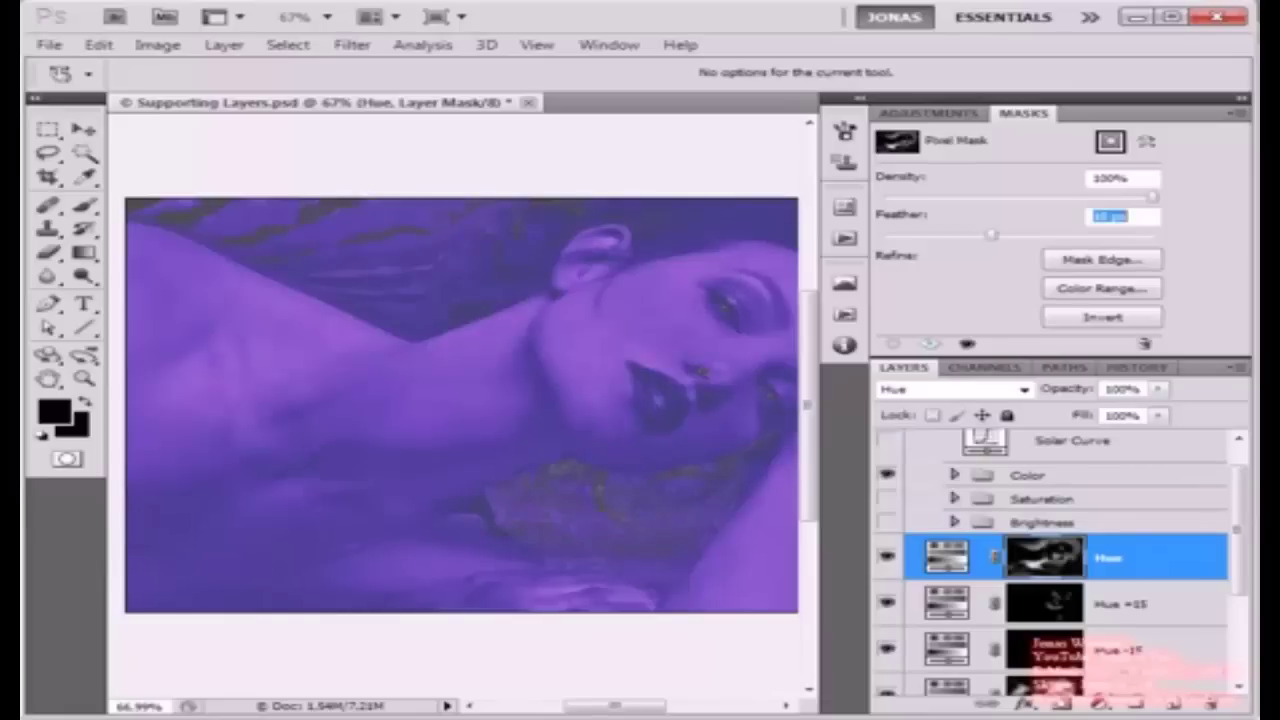
{"action": "left_click", "coordinate": [887, 557]}
{"action": "left_click", "coordinate": [887, 557]}
Step: Reduce the Hue layer's hue shift to +5 and hide the Color helper group to inspect the real skin tones
{"action": "left_click", "coordinate": [928, 114]}
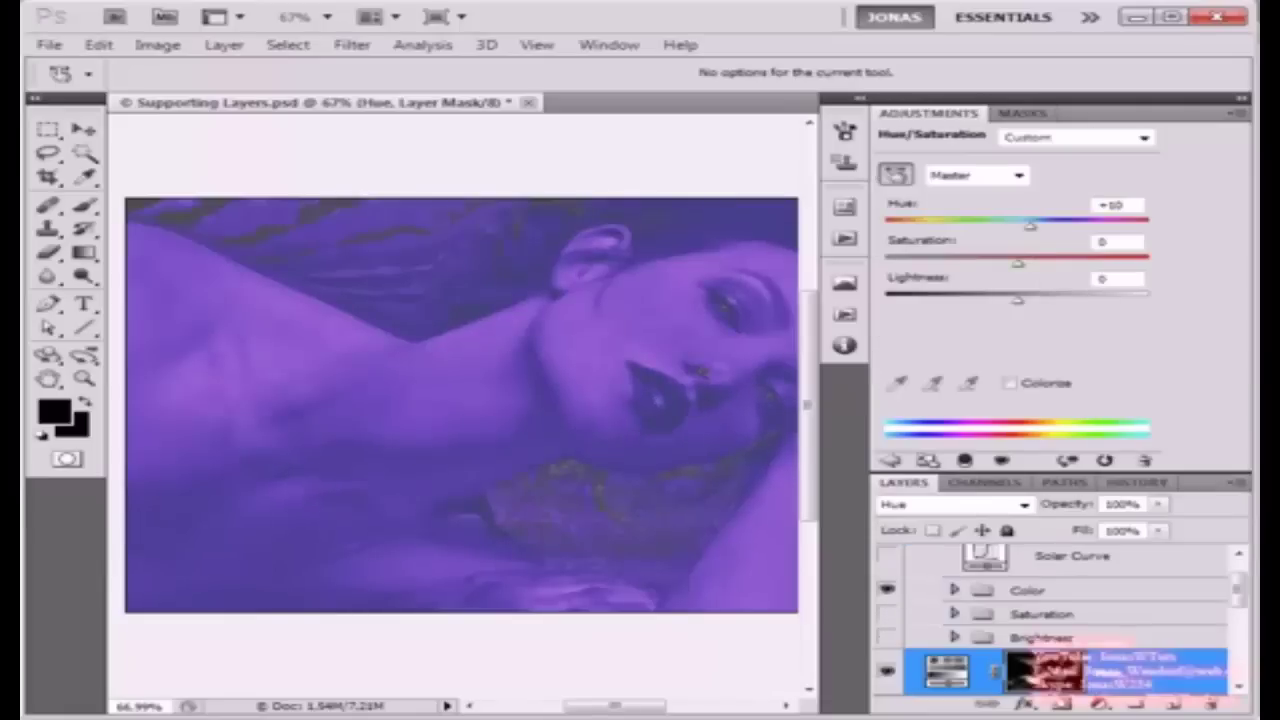
{"action": "left_click_drag", "start_coordinate": [1030, 226], "coordinate": [1022, 226]}
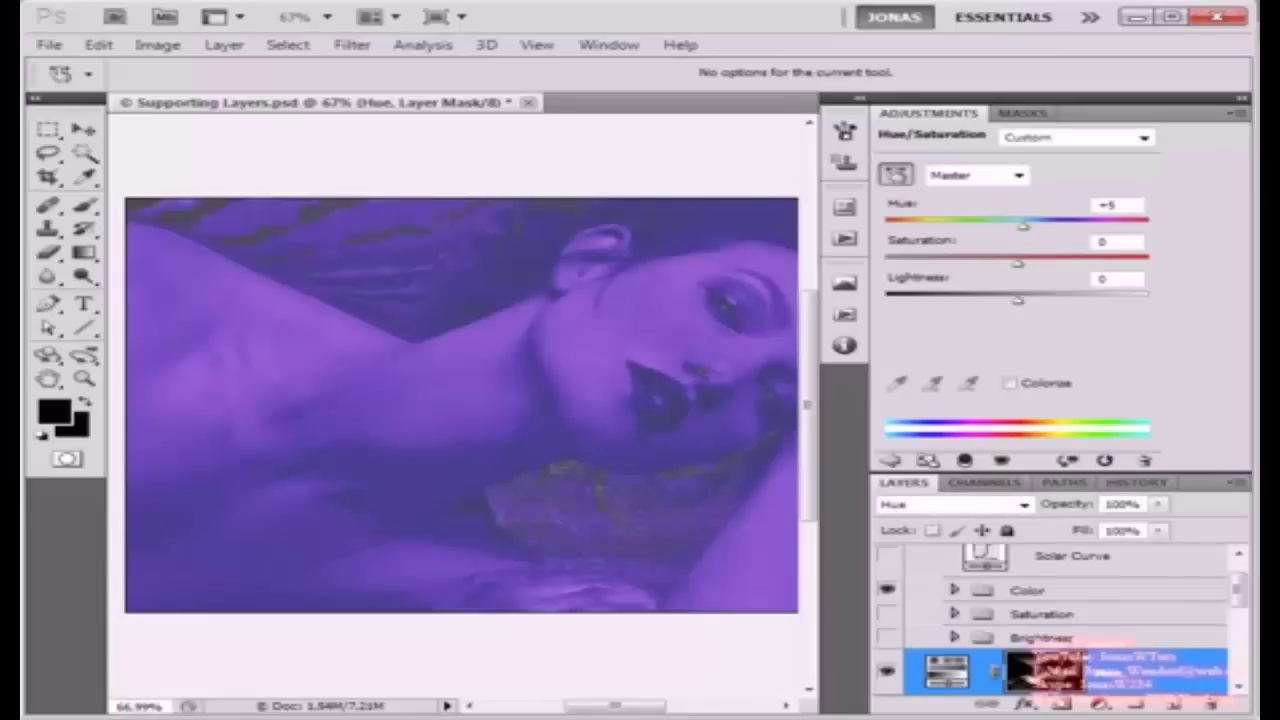
{"action": "scroll", "coordinate": [462, 405], "scroll_direction": "down", "scroll_amount": 1}
{"action": "scroll", "coordinate": [462, 405], "scroll_direction": "down", "scroll_amount": 3}
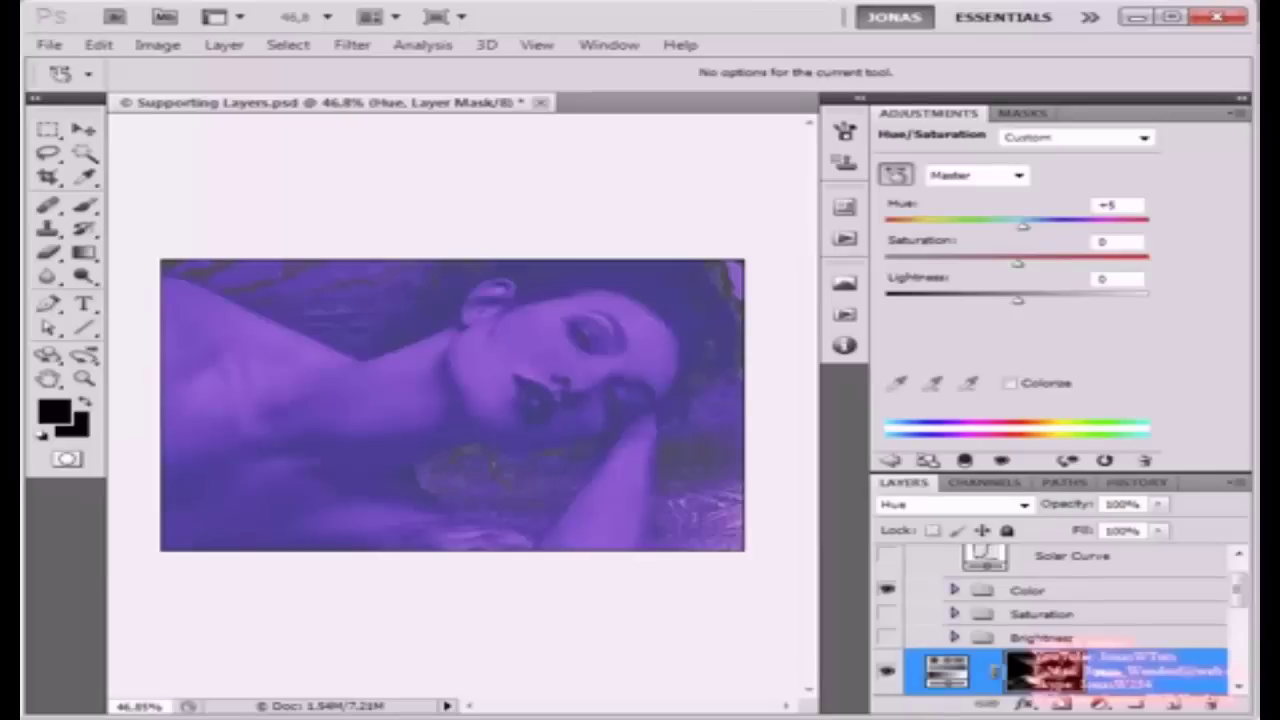
{"action": "scroll", "coordinate": [1060, 620], "scroll_direction": "up", "scroll_amount": 1}
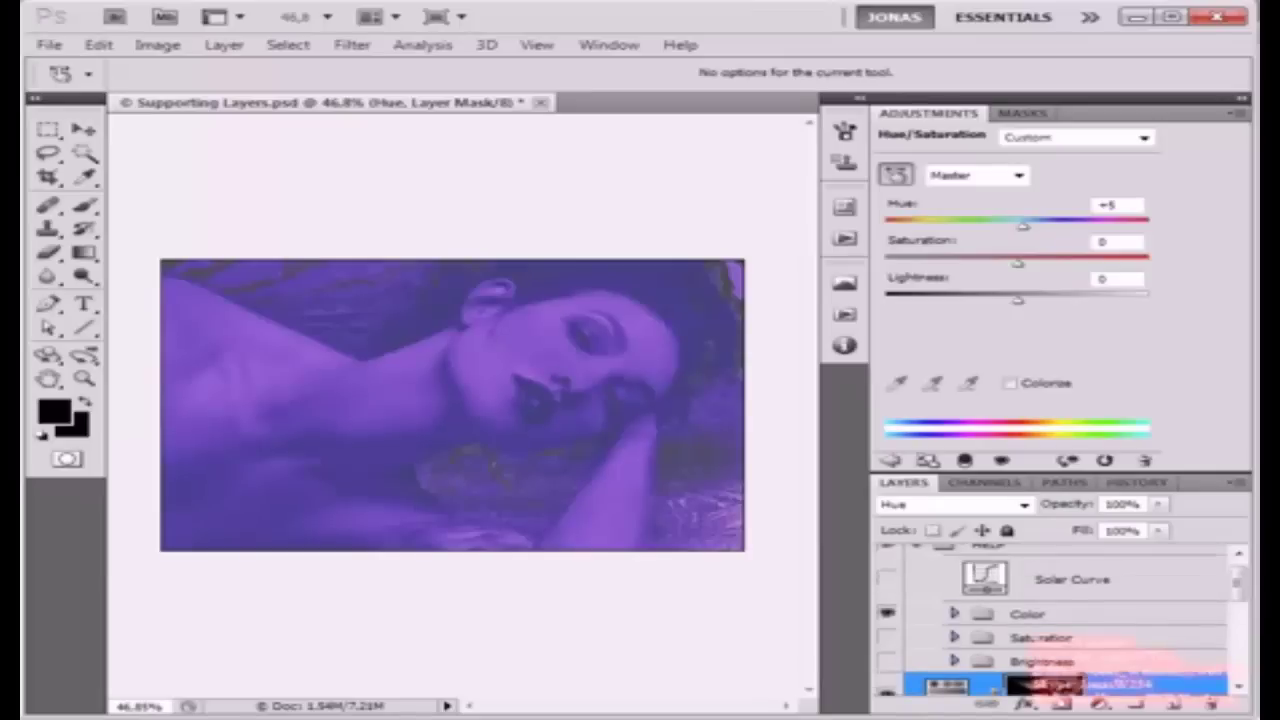
{"action": "left_click", "coordinate": [887, 614]}
{"action": "scroll", "coordinate": [1060, 620], "scroll_direction": "down", "scroll_amount": 5}
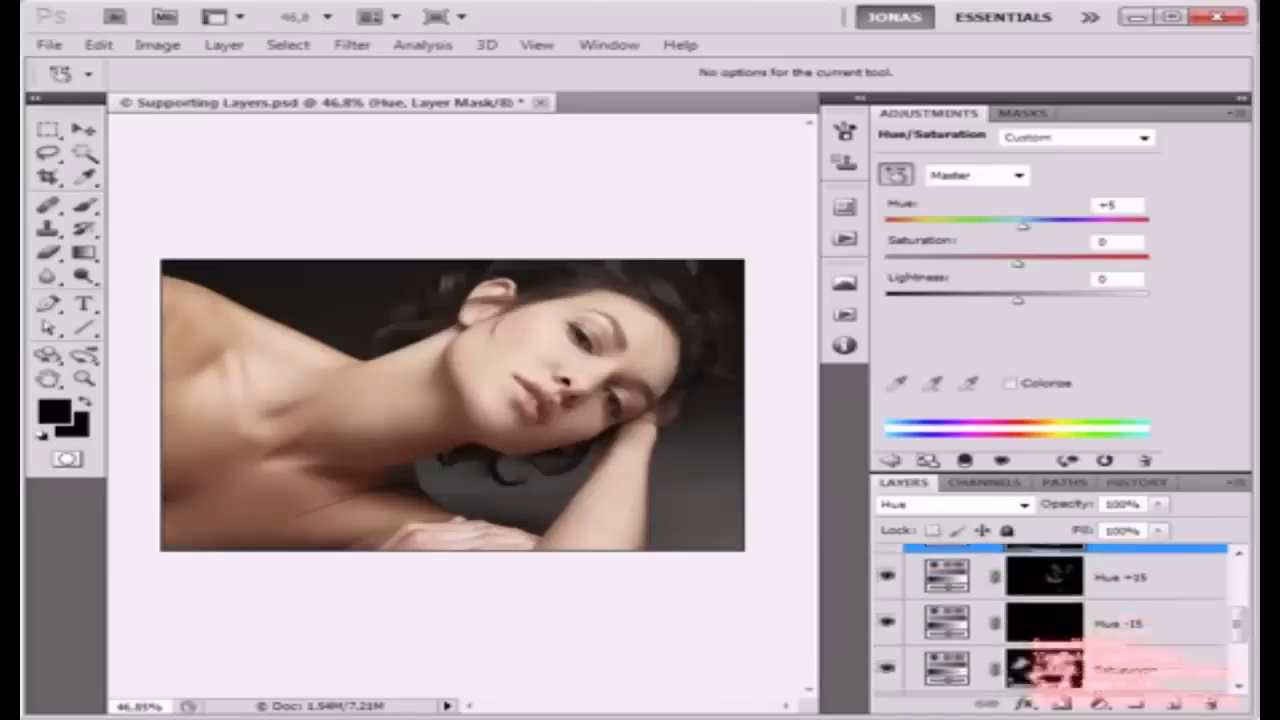
{"action": "scroll", "coordinate": [1050, 620], "scroll_direction": "up", "scroll_amount": 5}
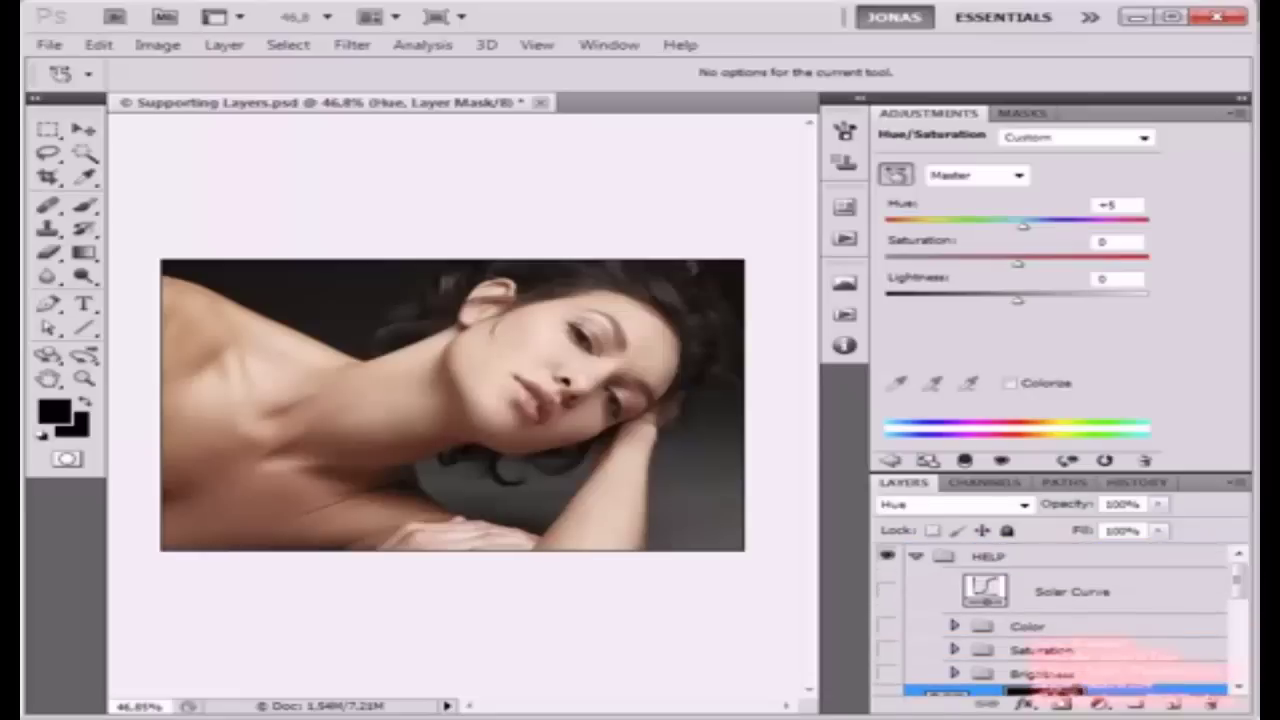
{"action": "scroll", "coordinate": [478, 354], "scroll_direction": "up", "scroll_amount": 4}
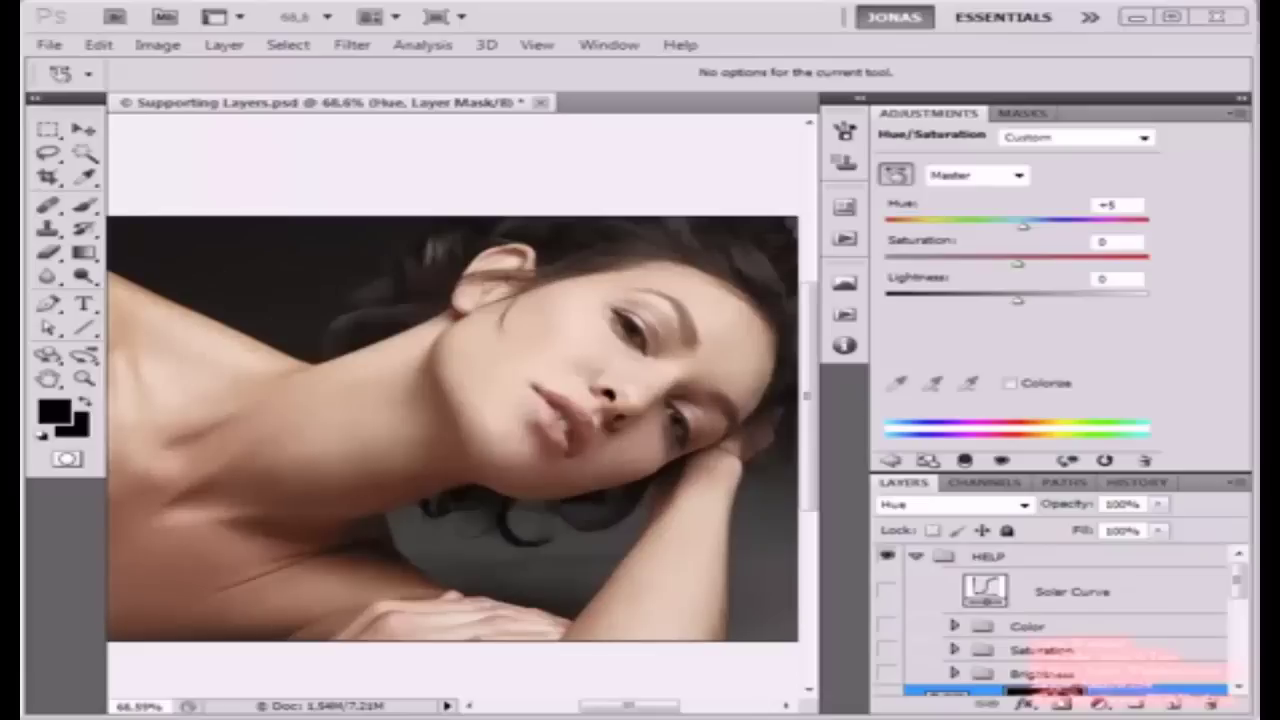
Step: Show the standalone Solar Curve layer and compare its curve with the Solar Curve inside the Color group
{"action": "left_click", "coordinate": [1075, 592]}
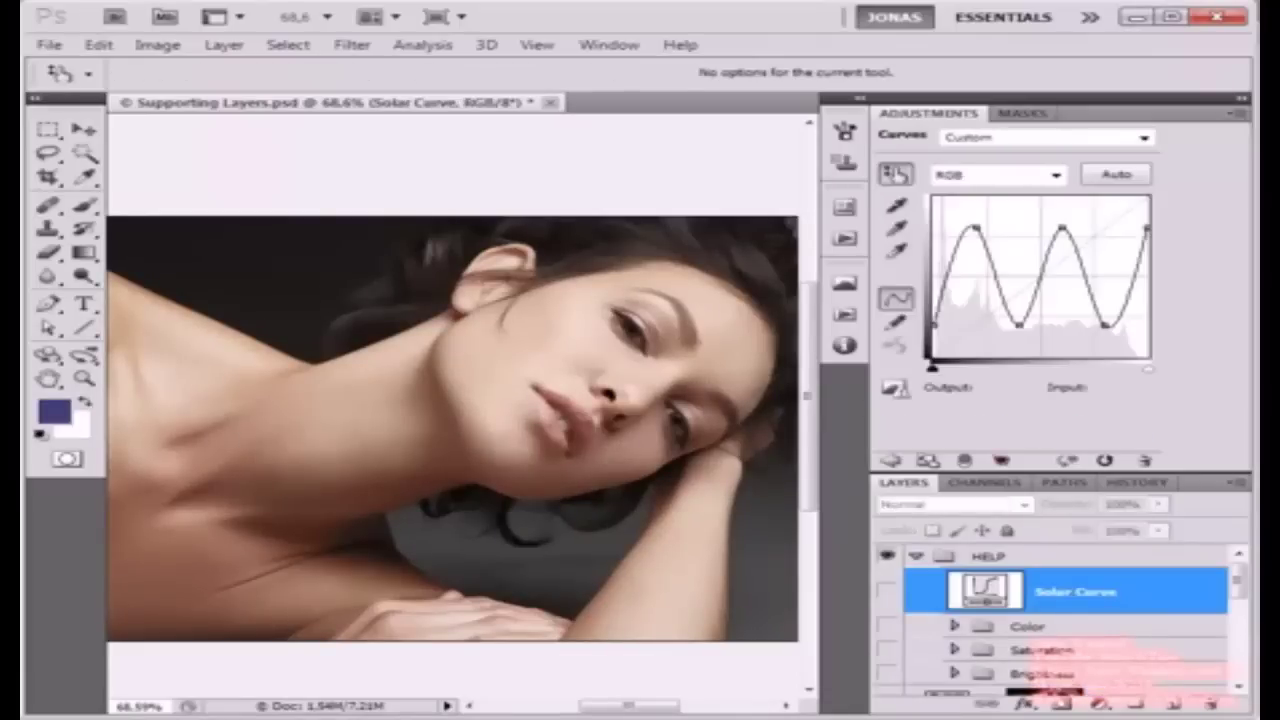
{"action": "left_click", "coordinate": [887, 591]}
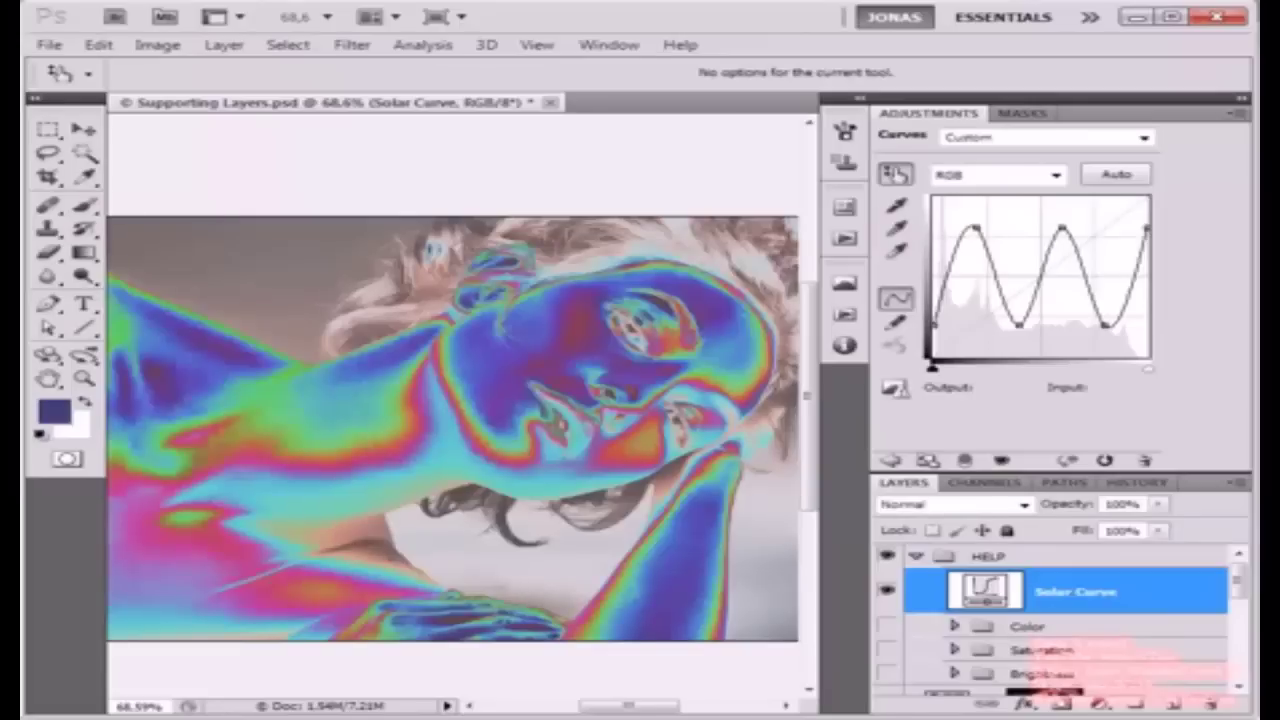
{"action": "left_click", "coordinate": [954, 626]}
{"action": "left_click", "coordinate": [1090, 661]}
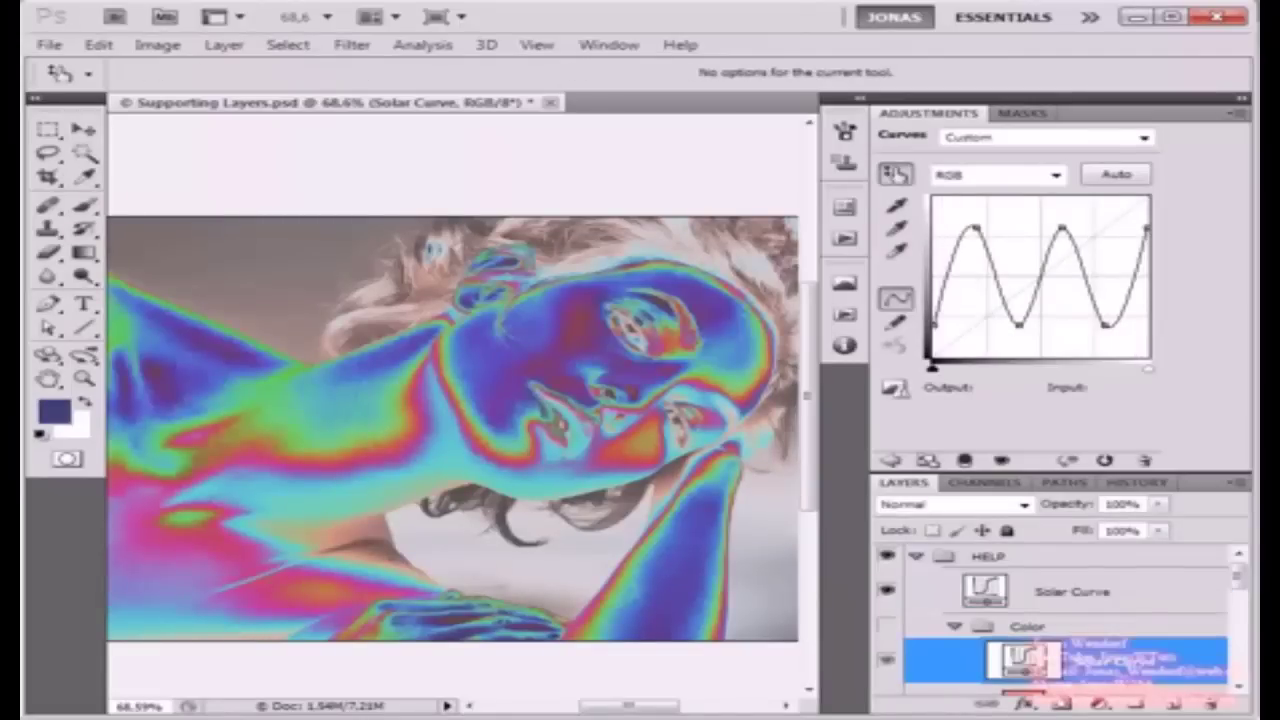
{"action": "left_click", "coordinate": [1075, 591]}
{"action": "left_click", "coordinate": [1090, 661]}
{"action": "left_click", "coordinate": [1075, 591]}
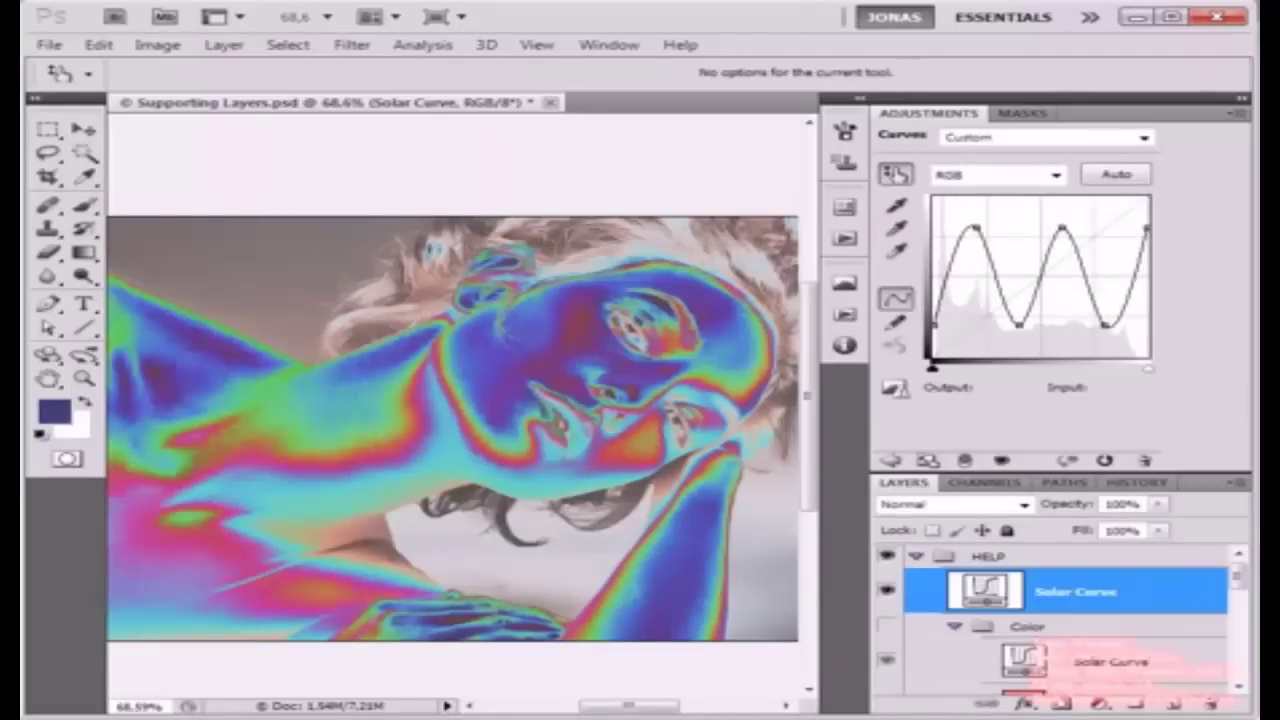
{"action": "left_click", "coordinate": [954, 626]}
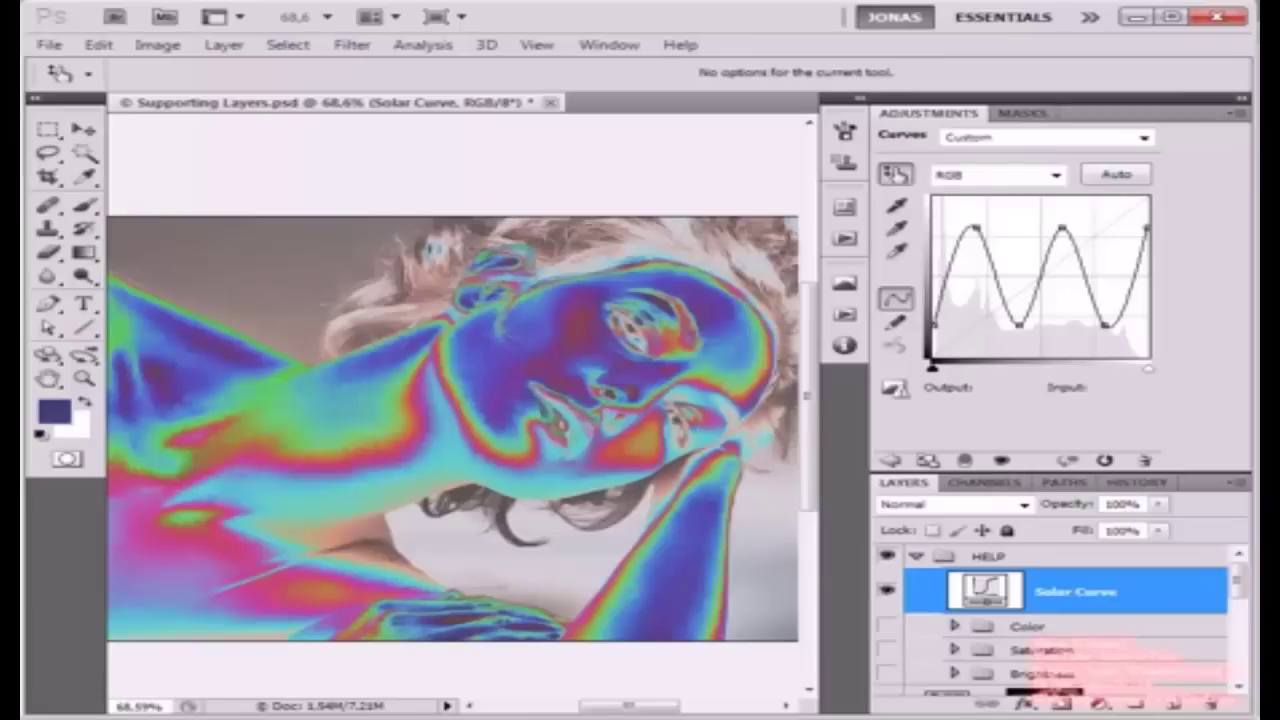
Step: Hide the Solar Curve layer and toggle the Color, Brightness and Saturation helper groups one after another to compare their views
{"action": "left_click", "coordinate": [887, 591]}
{"action": "left_click", "coordinate": [887, 626]}
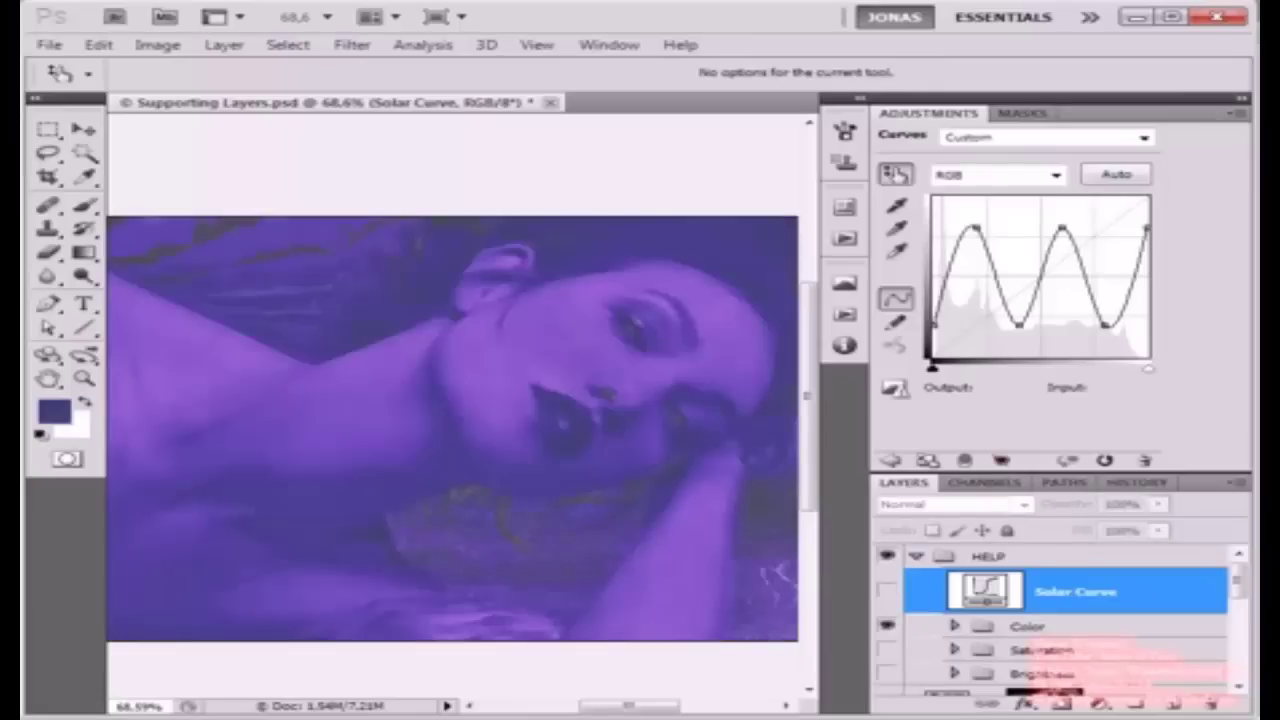
{"action": "left_click", "coordinate": [887, 626]}
{"action": "left_click", "coordinate": [1042, 673]}
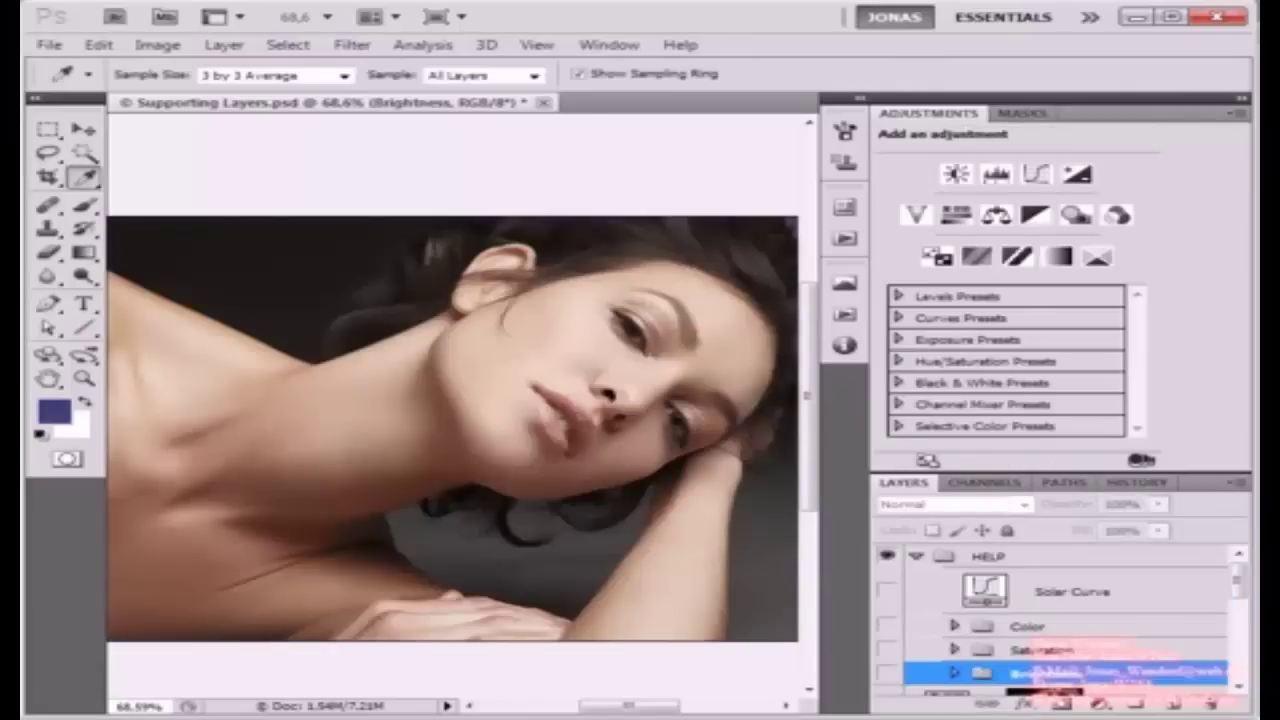
{"action": "left_click", "coordinate": [887, 673]}
{"action": "left_click", "coordinate": [887, 673]}
{"action": "left_click", "coordinate": [887, 650]}
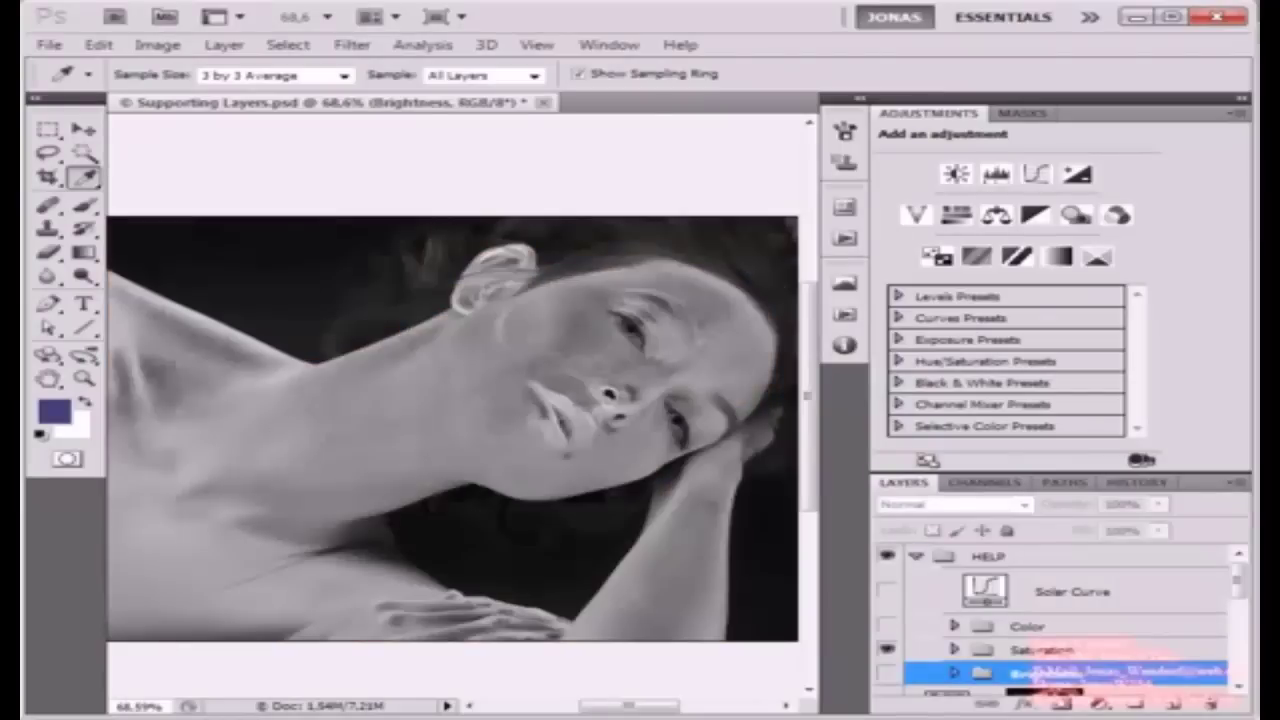
{"action": "left_click", "coordinate": [887, 650]}
{"action": "left_click", "coordinate": [886, 626]}
{"action": "left_click", "coordinate": [886, 626]}
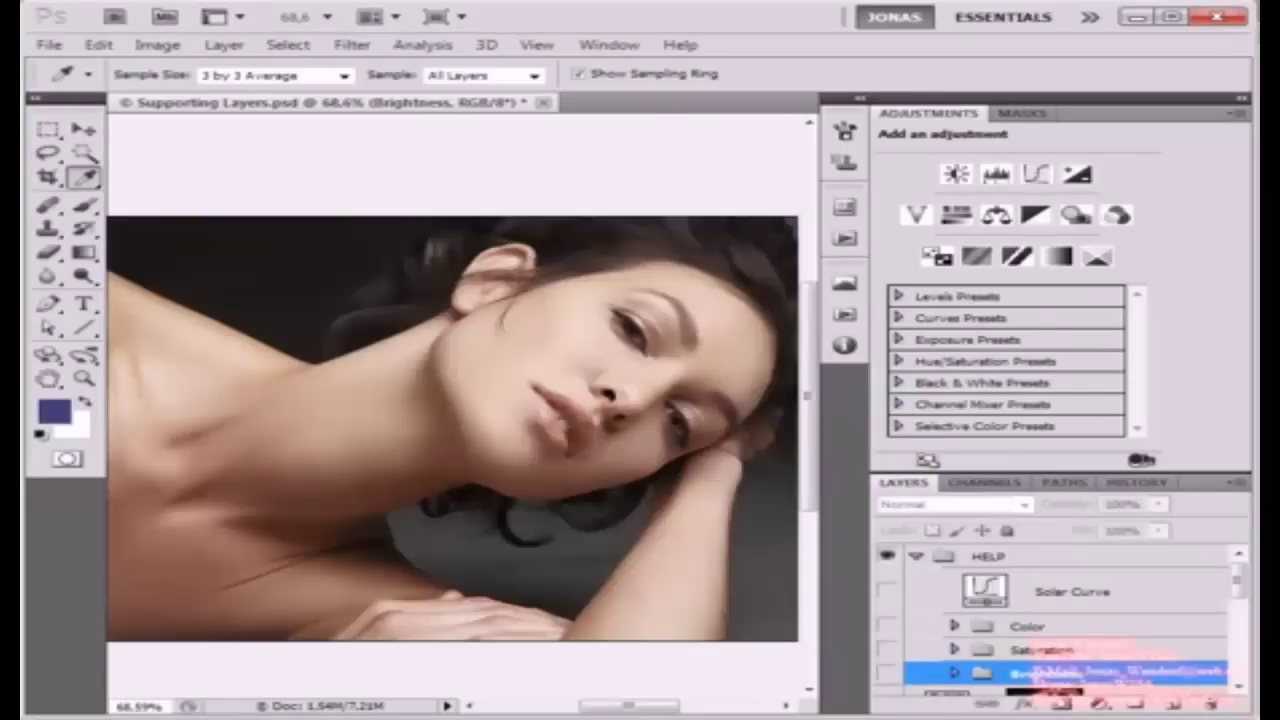
Step: Turn the standalone Solar Curve view back on with its layer selected, and briefly expand the Color group
{"action": "left_click", "coordinate": [886, 591]}
{"action": "left_click", "coordinate": [1072, 591]}
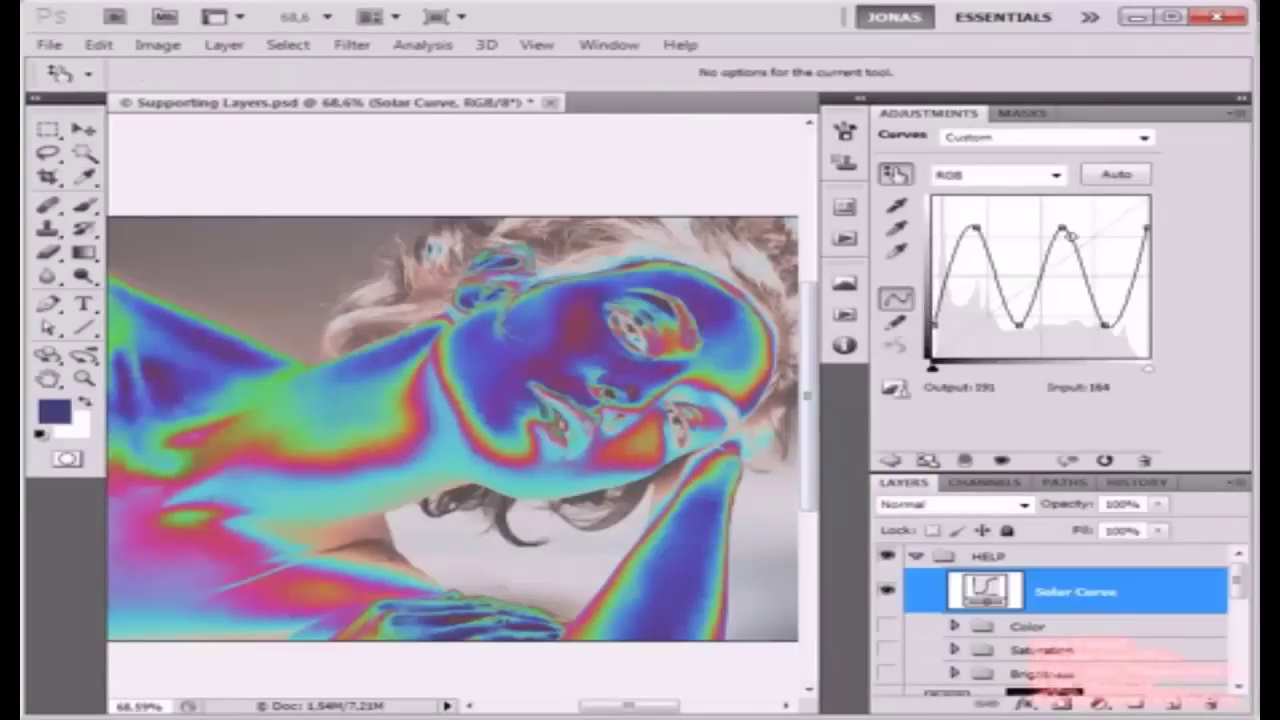
{"action": "scroll", "coordinate": [1043, 662], "scroll_direction": "down", "scroll_amount": 1}
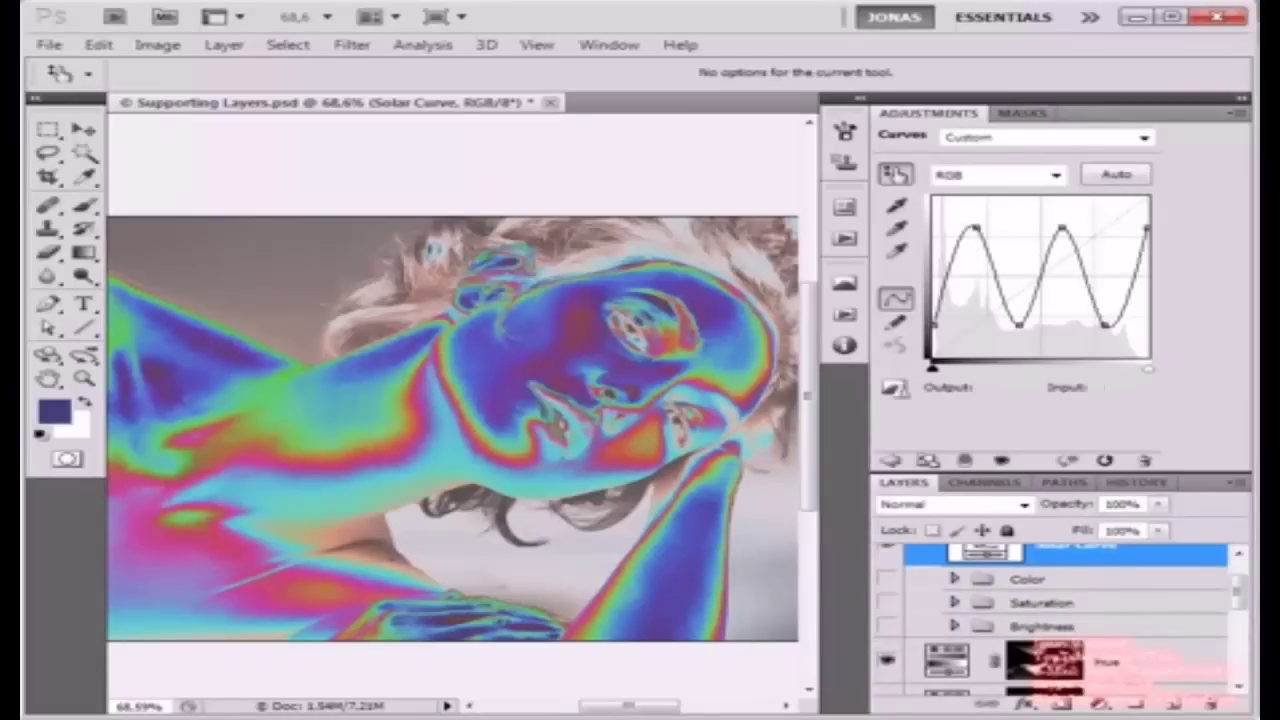
{"action": "left_click", "coordinate": [955, 579]}
{"action": "left_click", "coordinate": [955, 579]}
Step: Examine the nose, cheek, eye and forehead up close in the Solar Curve view, and hide the Solar Curve layer
{"action": "scroll", "coordinate": [741, 320], "scroll_direction": "up", "scroll_amount": 4}
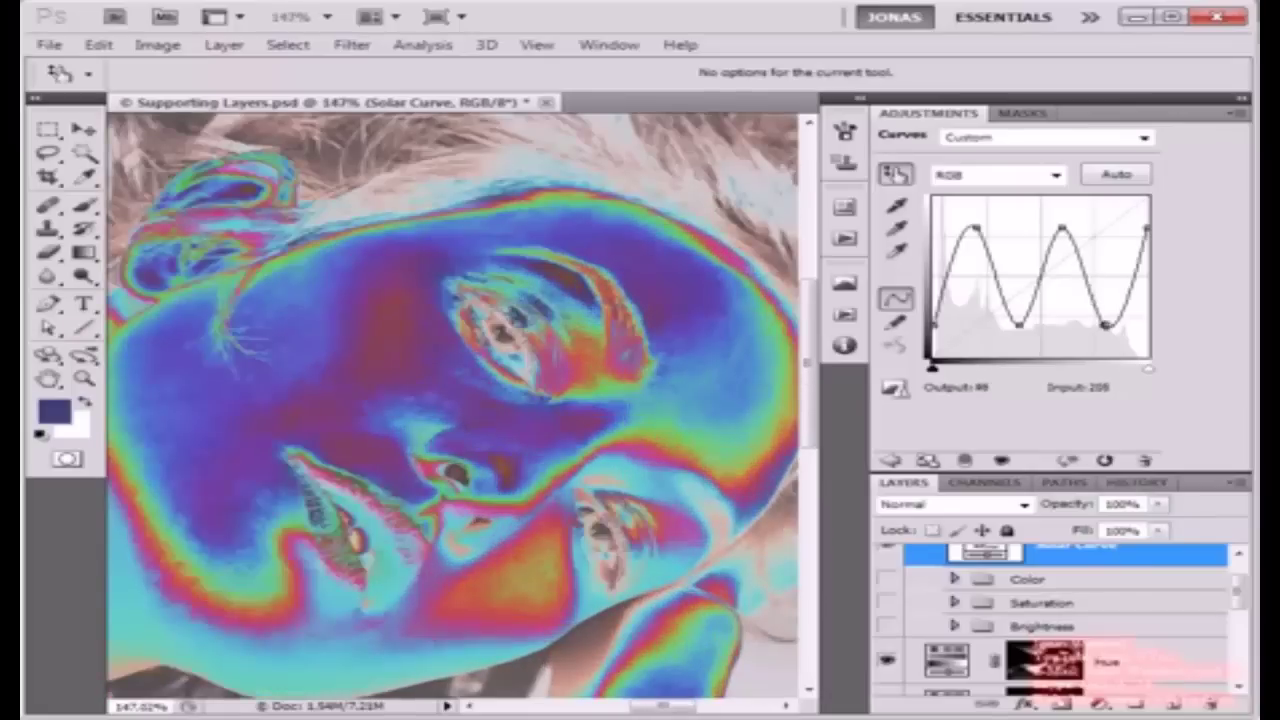
{"action": "key", "text": "ctrl+plus"}
{"action": "key", "text": "ctrl+plus"}
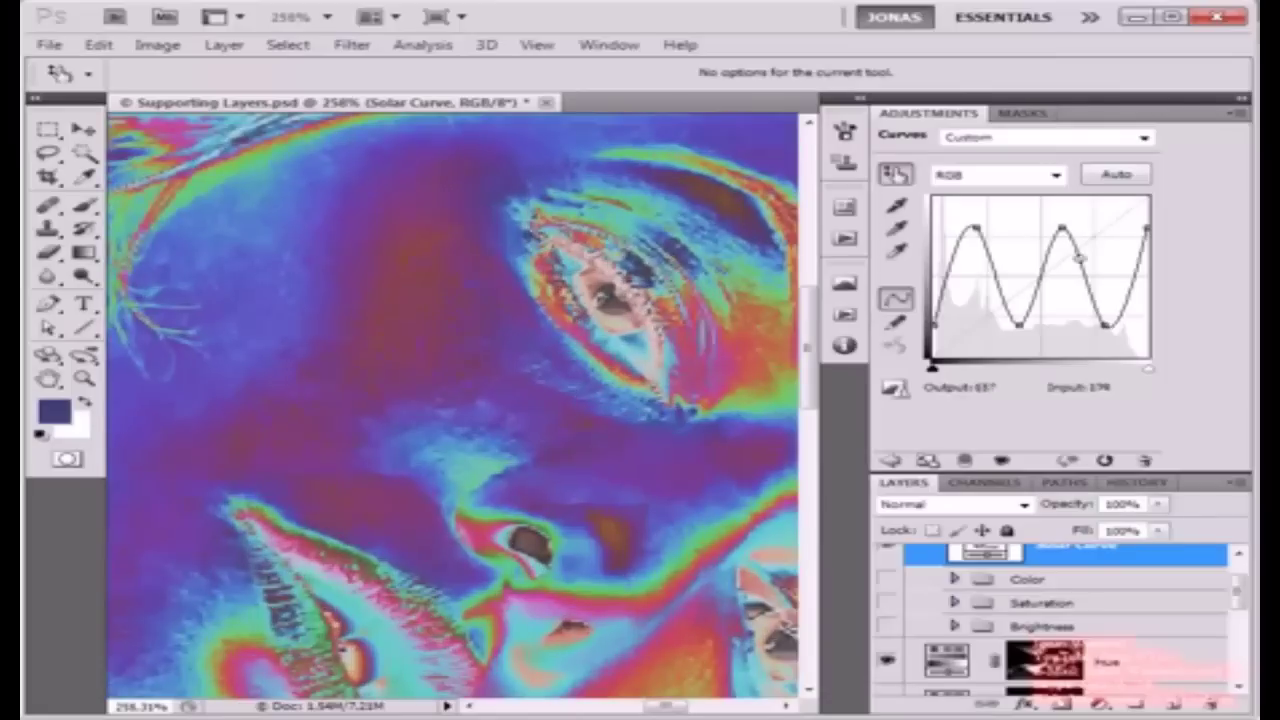
{"action": "key", "text": "ctrl+plus"}
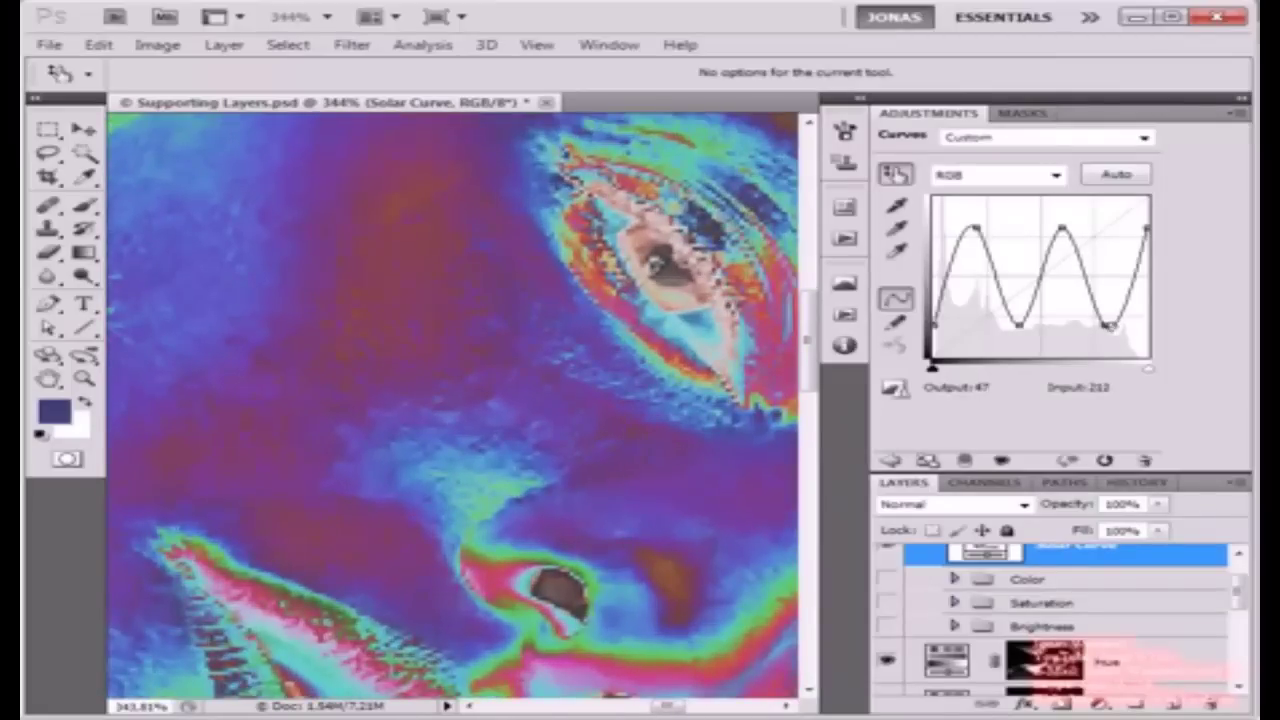
{"action": "left_click_drag", "start_coordinate": [350, 480], "coordinate": [552, 325]}
{"action": "left_click_drag", "start_coordinate": [690, 290], "coordinate": [186, 546]}
{"action": "left_click_drag", "start_coordinate": [600, 360], "coordinate": [355, 375]}
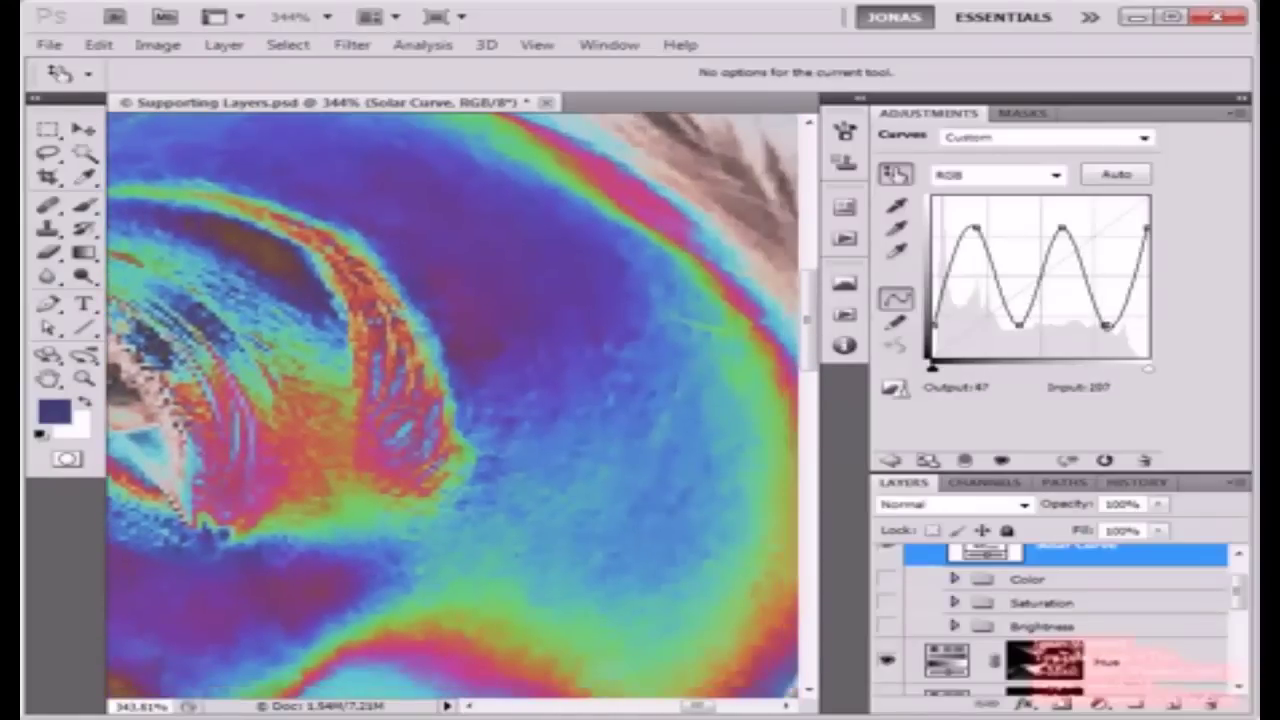
{"action": "left_click", "coordinate": [887, 545]}
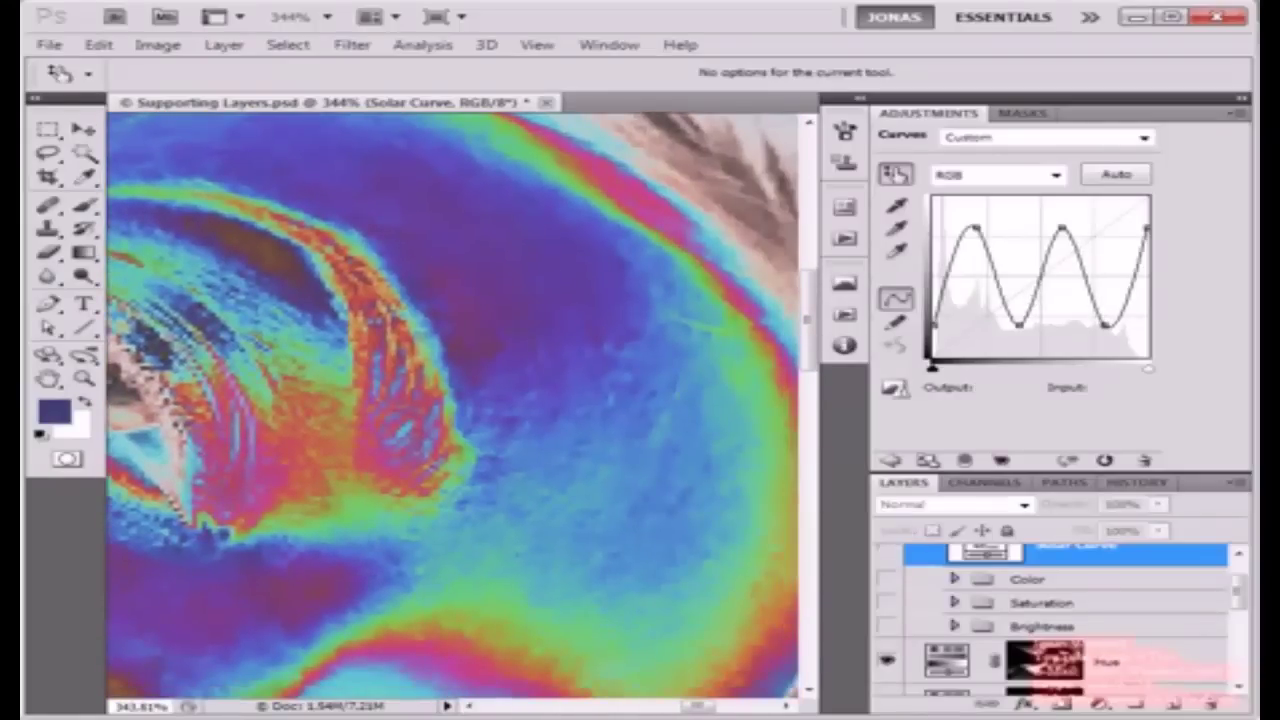
Step: Toggle the Solar Curve layer to compare the brow and temple with and without it, leaving the Solar Curve view on
{"action": "left_click", "coordinate": [887, 541]}
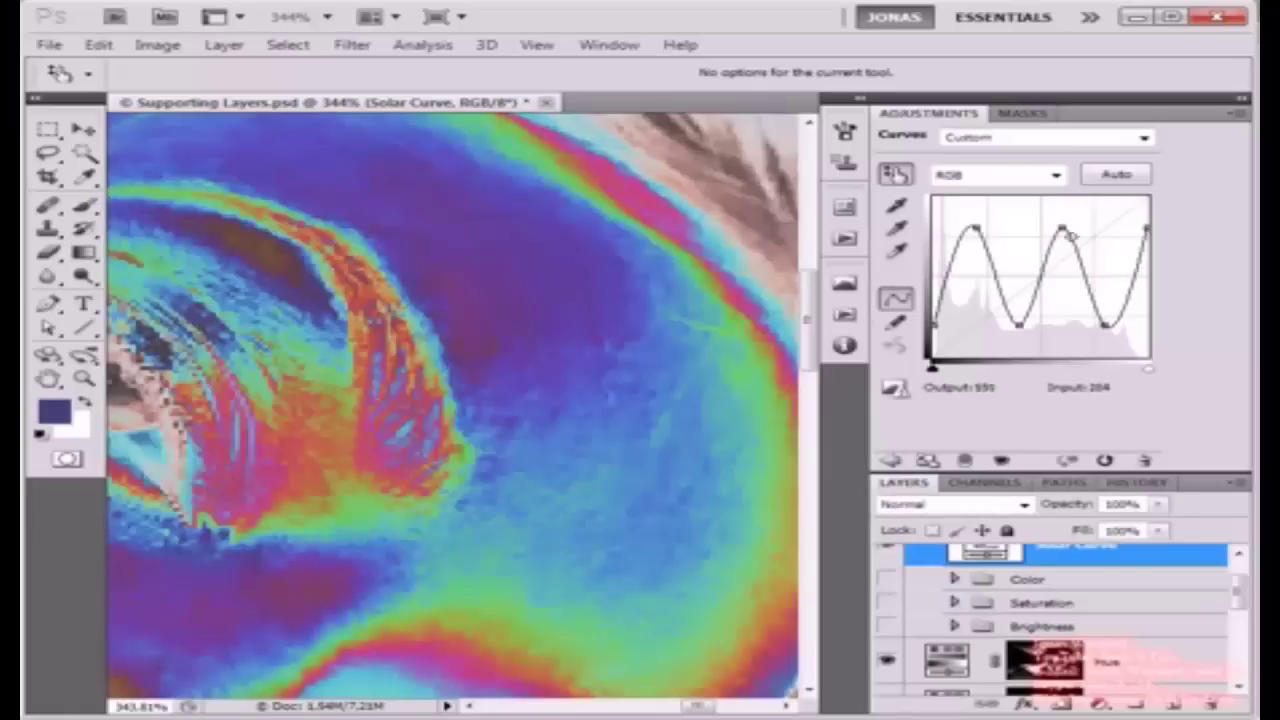
{"action": "left_click", "coordinate": [887, 545]}
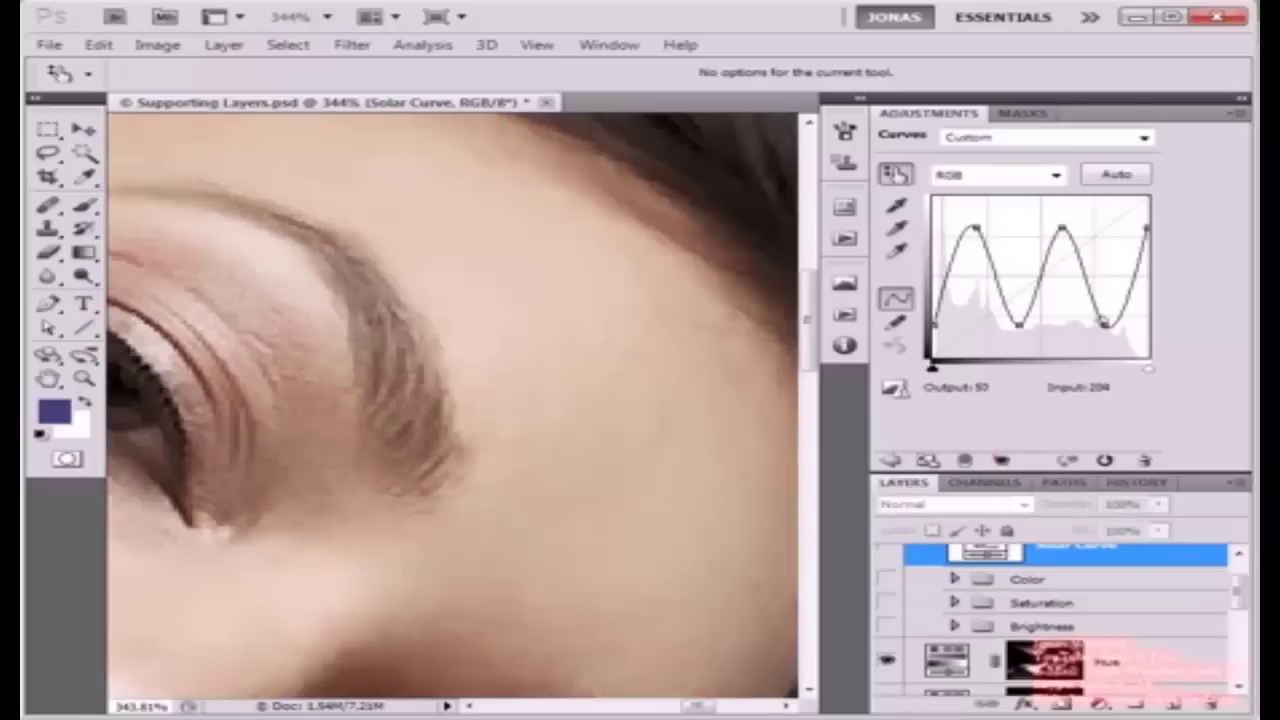
{"action": "left_click_drag", "start_coordinate": [460, 400], "coordinate": [445, 422]}
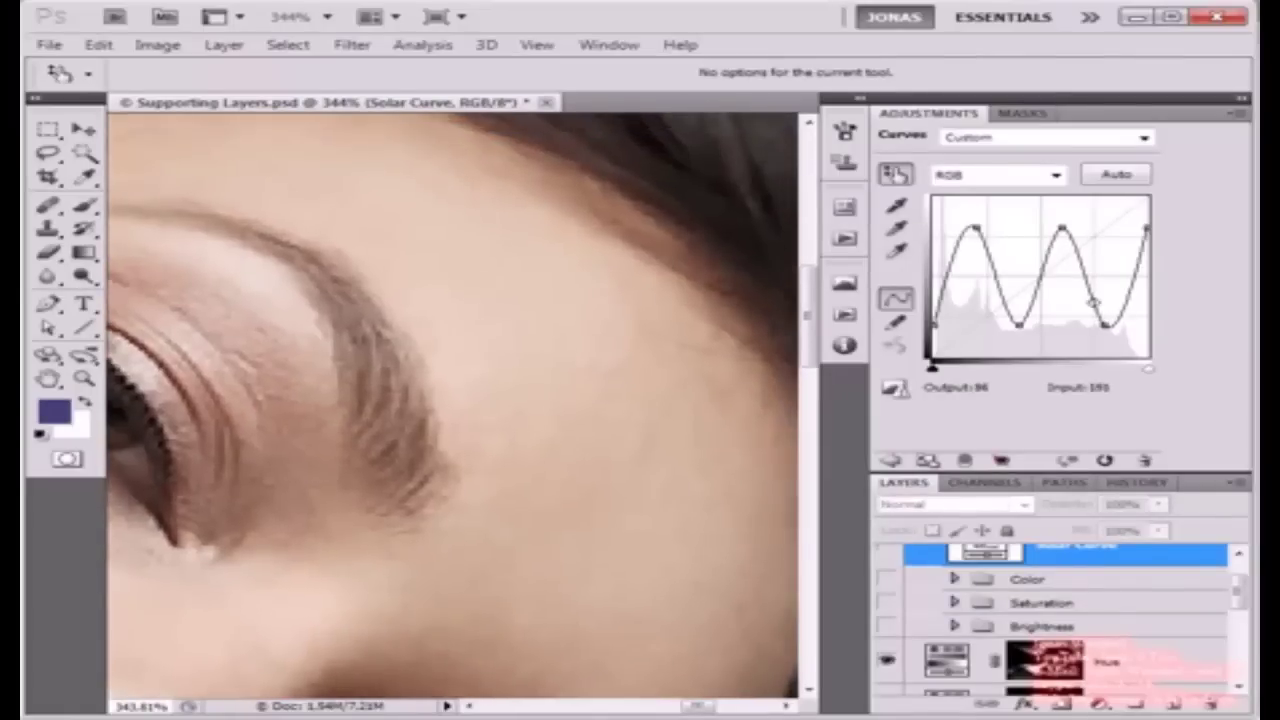
{"action": "scroll", "coordinate": [1065, 615], "scroll_direction": "up", "scroll_amount": 1}
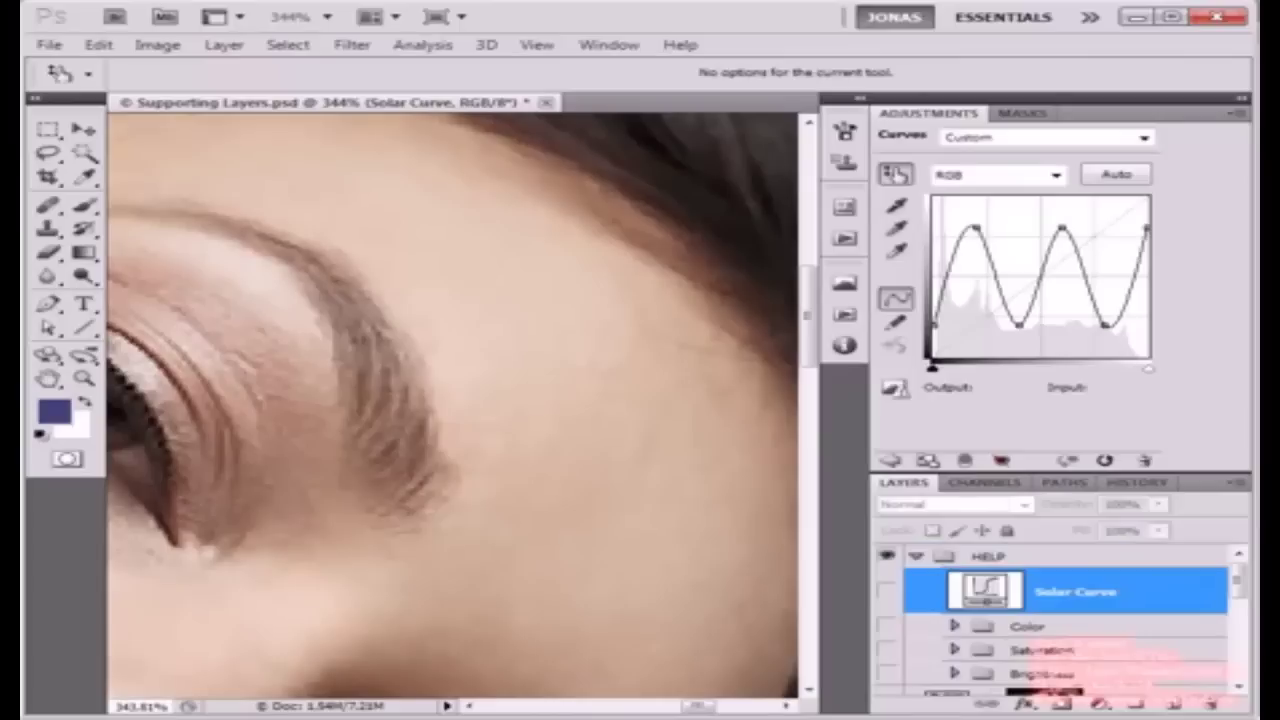
{"action": "left_click", "coordinate": [887, 590]}
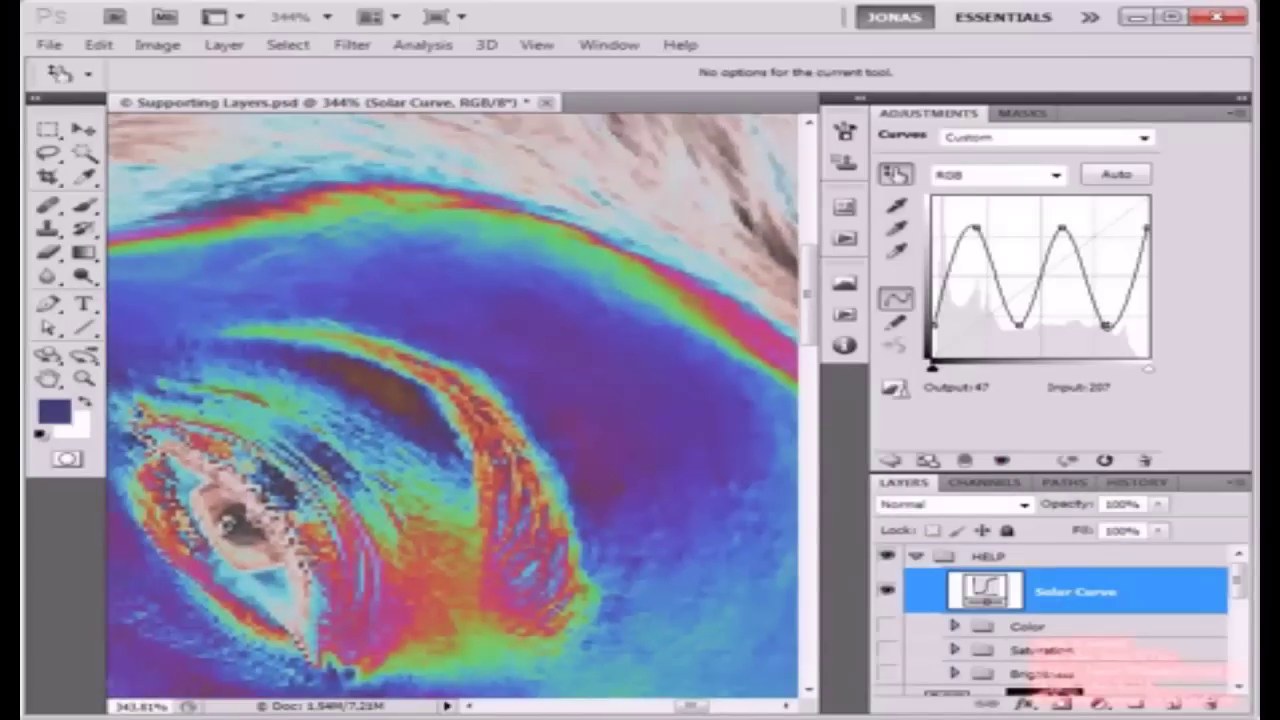
{"action": "left_click_drag", "start_coordinate": [640, 520], "coordinate": [493, 410]}
Step: Create a new layer named Normal directly above the top Hue adjustment layer
{"action": "scroll", "coordinate": [1065, 620], "scroll_direction": "down", "scroll_amount": 1}
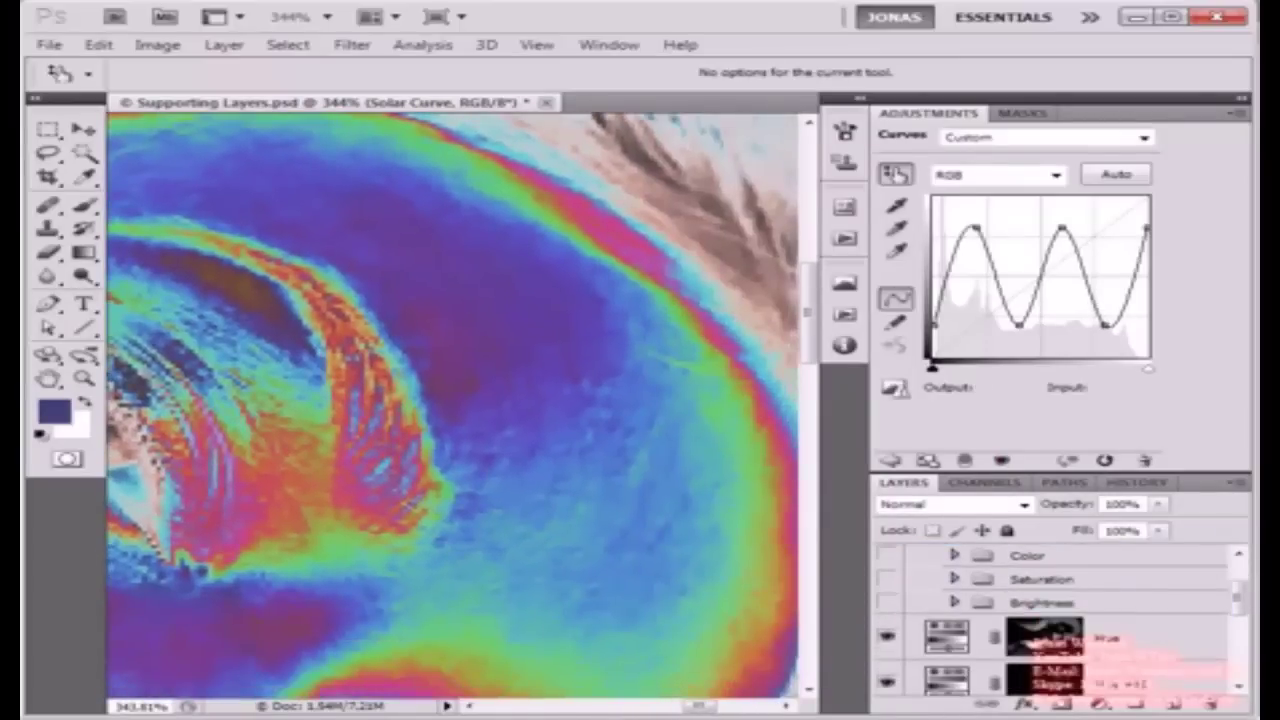
{"action": "left_click", "coordinate": [1110, 638]}
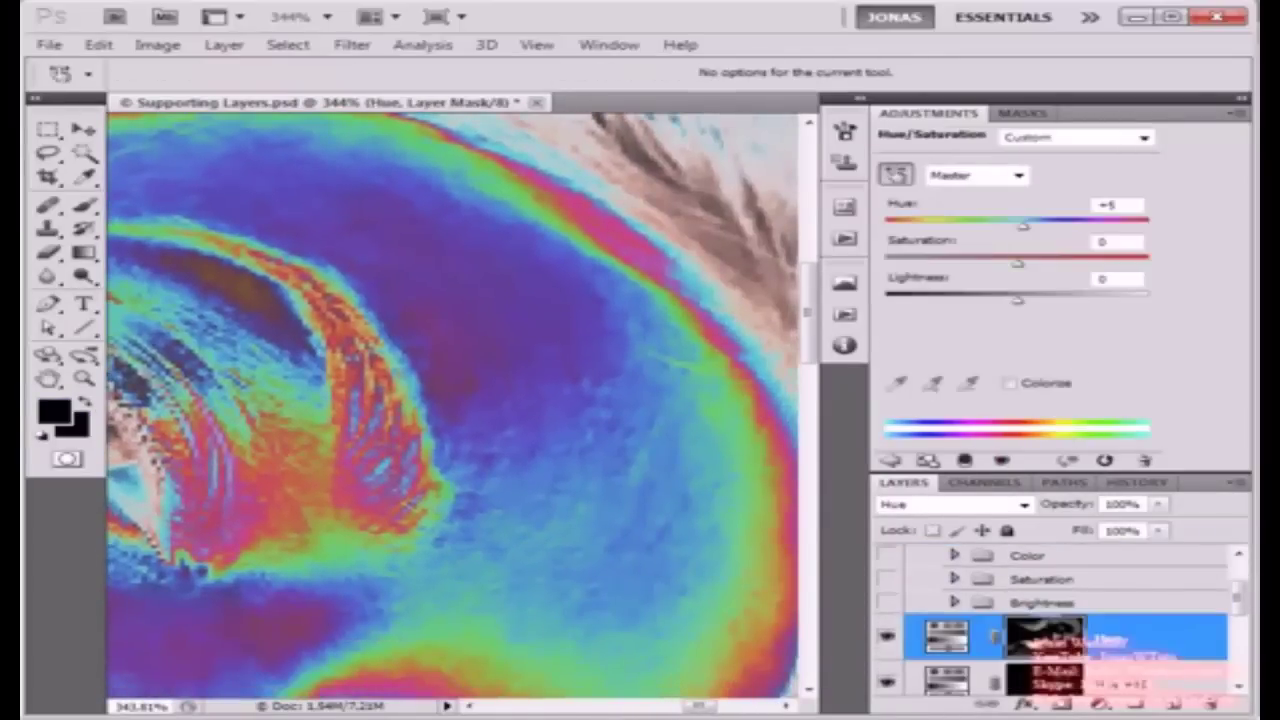
{"action": "key", "text": "ctrl+shift+n"}
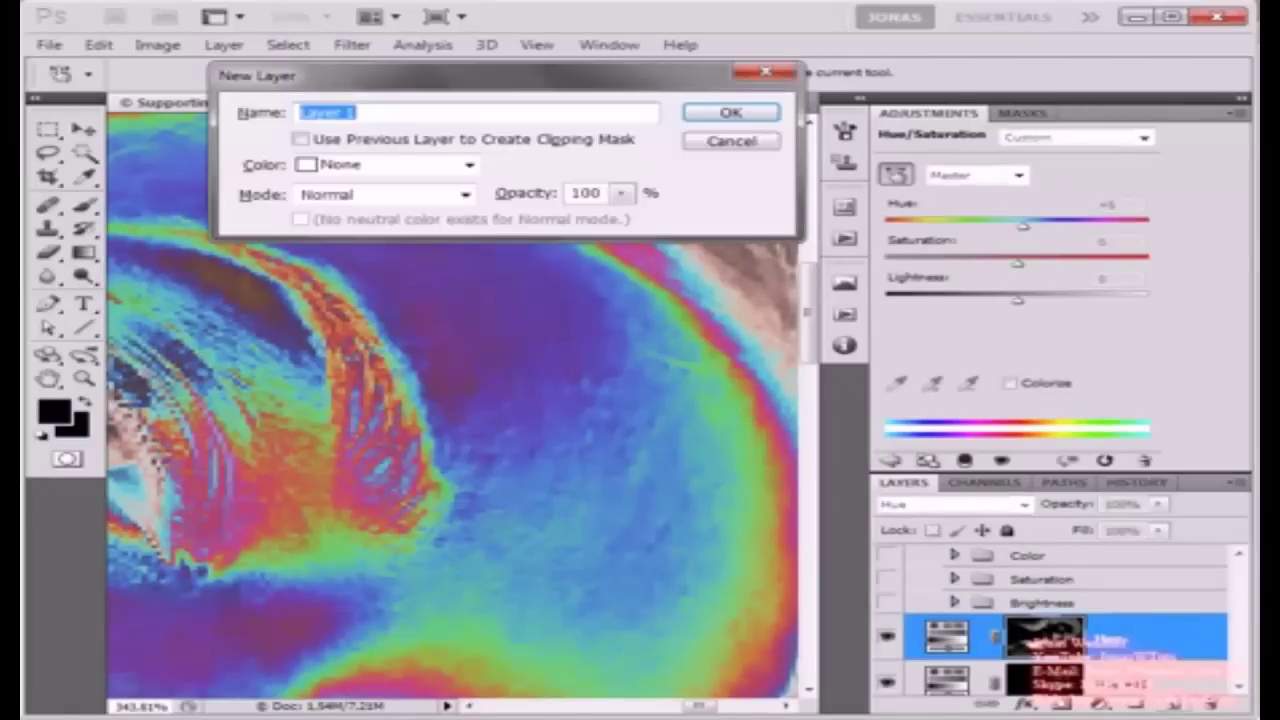
{"action": "type", "text": "Normal"}
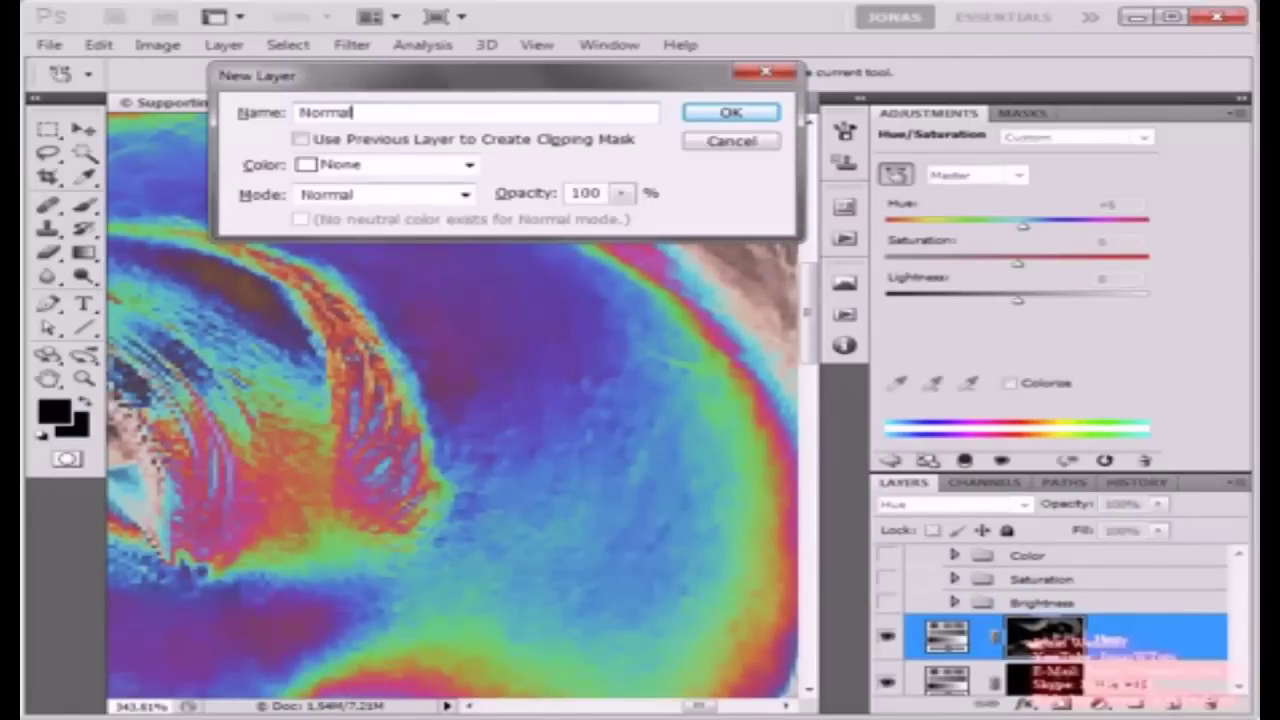
{"action": "key", "text": "Return"}
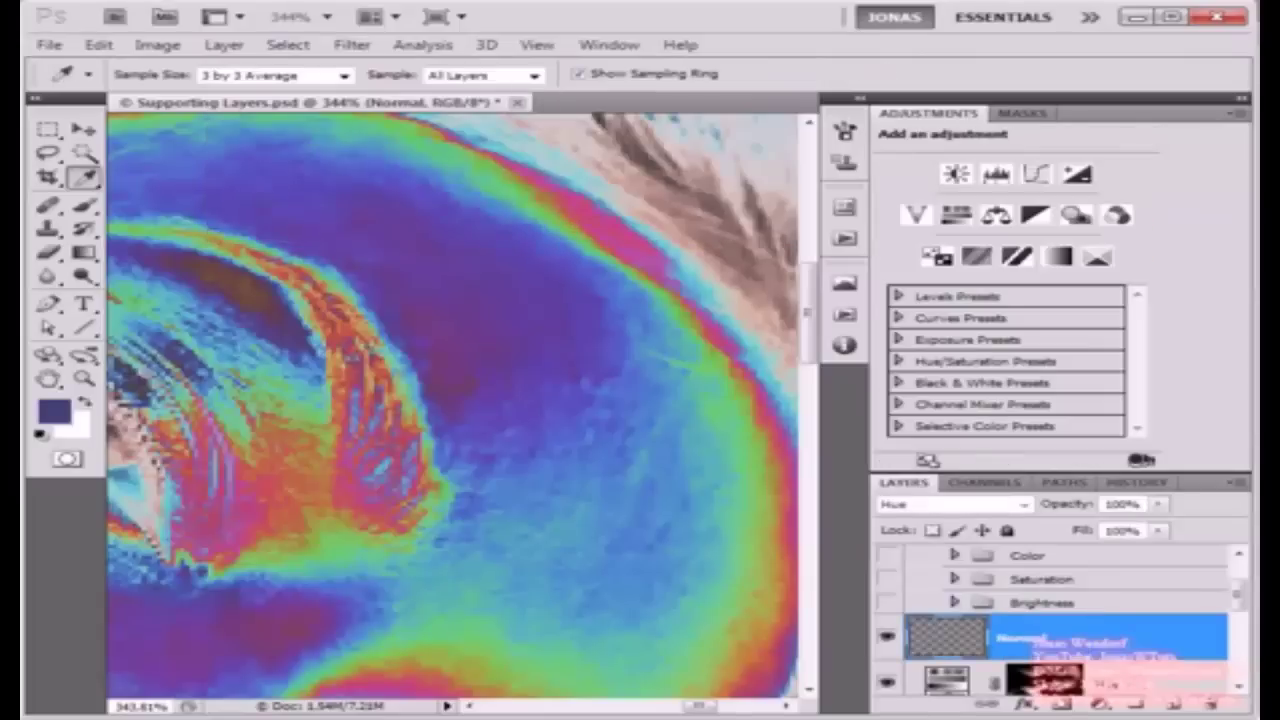
Step: Set the Healing Brush to sample Current & Below, and toggle the Normal layer's visibility off and on
{"action": "key", "text": "j"}
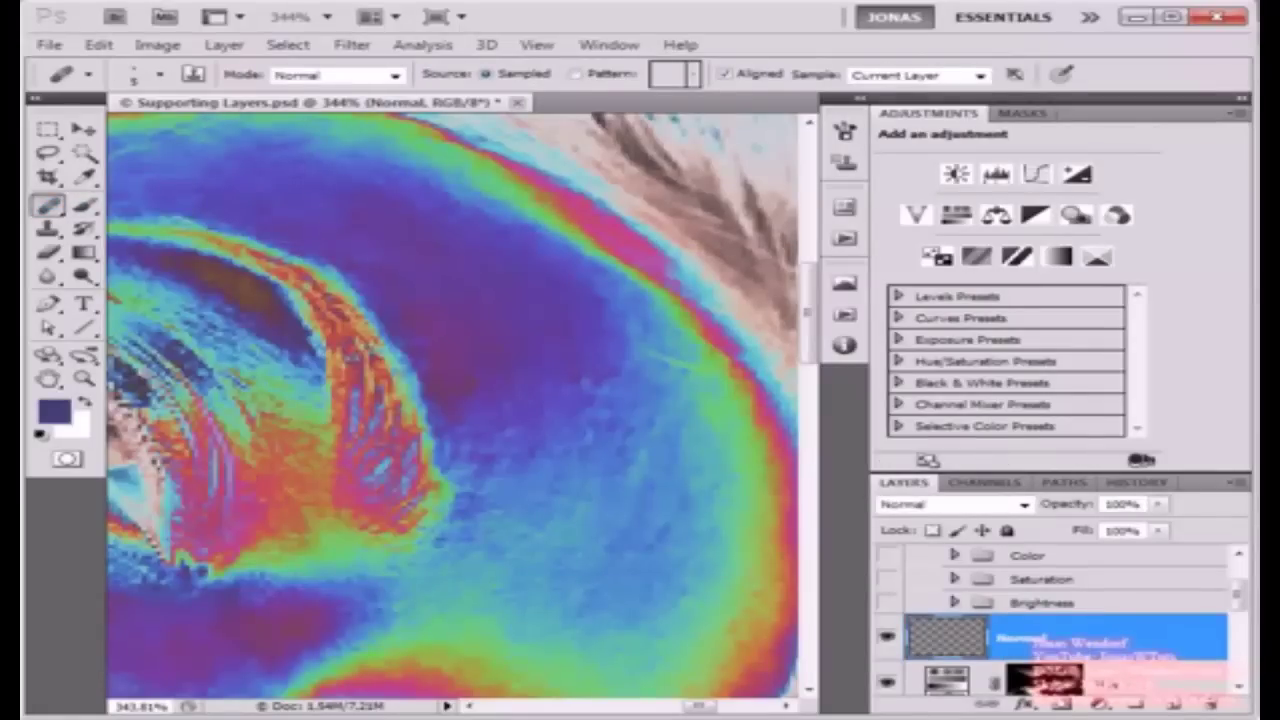
{"action": "left_click", "coordinate": [980, 76]}
{"action": "left_click", "coordinate": [900, 110]}
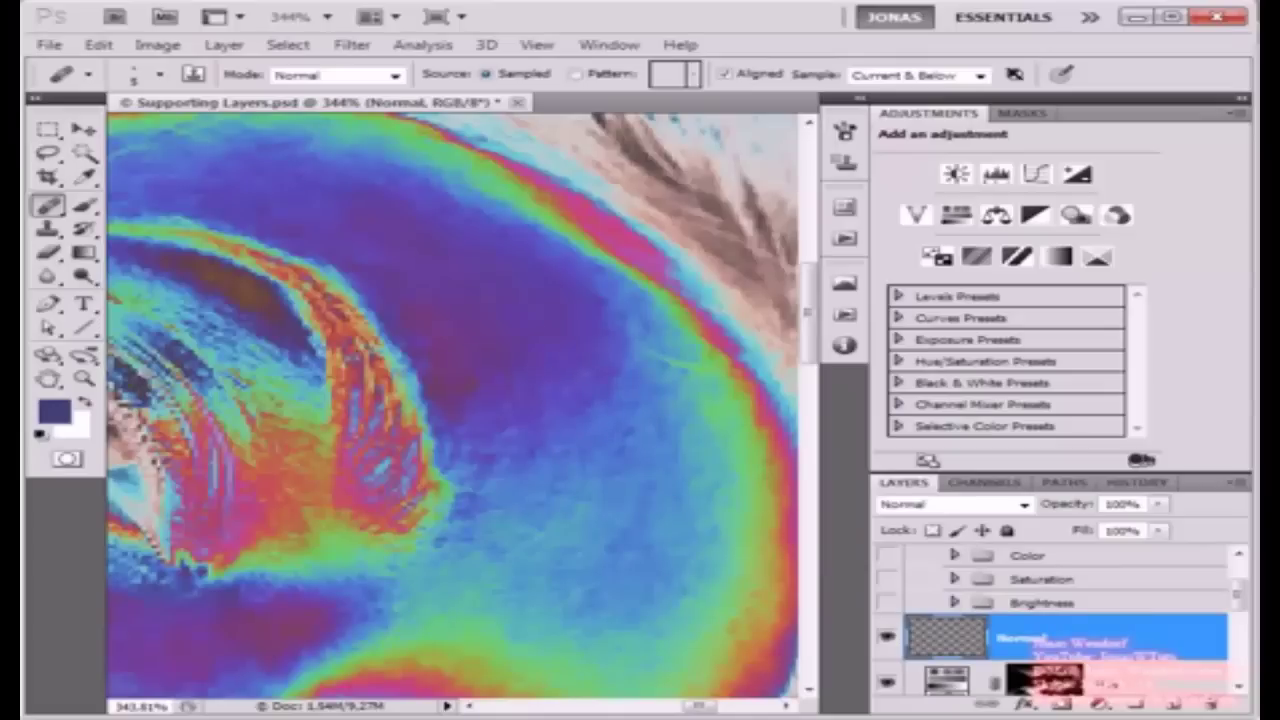
{"action": "left_click", "coordinate": [886, 636]}
{"action": "left_click", "coordinate": [886, 636]}
Step: Hide the HELP group and collapse it
{"action": "scroll", "coordinate": [1065, 620], "scroll_direction": "up", "scroll_amount": 2}
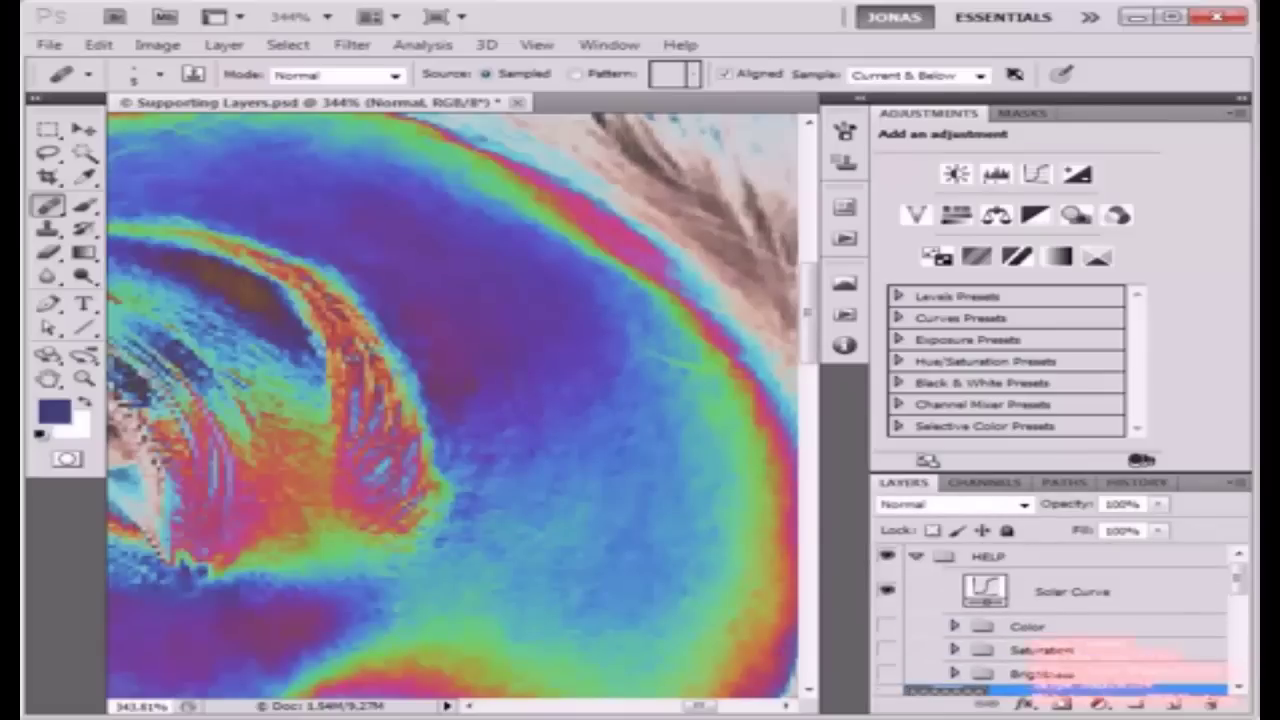
{"action": "left_click", "coordinate": [886, 556]}
{"action": "left_click", "coordinate": [916, 556]}
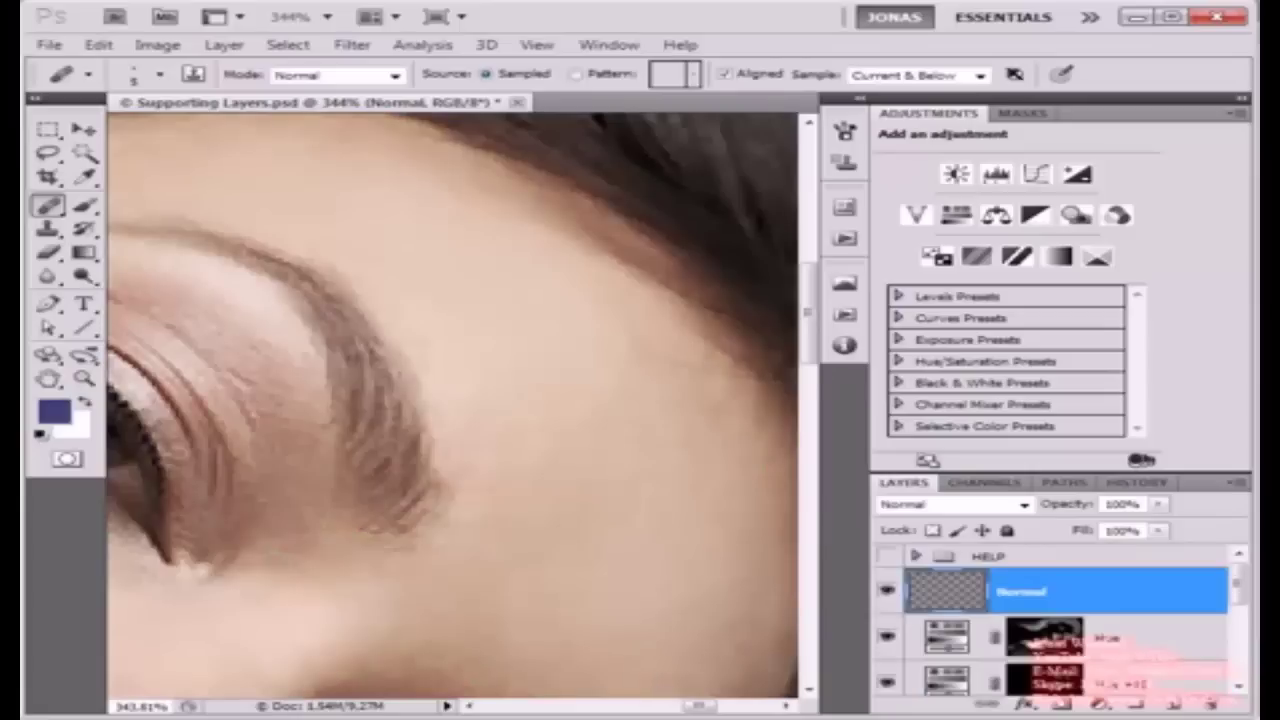
Step: Compare the original Ebene 1 image with the retouched result across the whole face by repeatedly isolating and restoring the layers
{"action": "scroll", "coordinate": [660, 563], "scroll_direction": "down", "scroll_amount": 6}
{"action": "left_click_drag", "start_coordinate": [660, 563], "coordinate": [758, 340]}
{"action": "scroll", "coordinate": [1060, 620], "scroll_direction": "down", "scroll_amount": 2}
{"action": "scroll", "coordinate": [1060, 620], "scroll_direction": "down", "scroll_amount": 2}
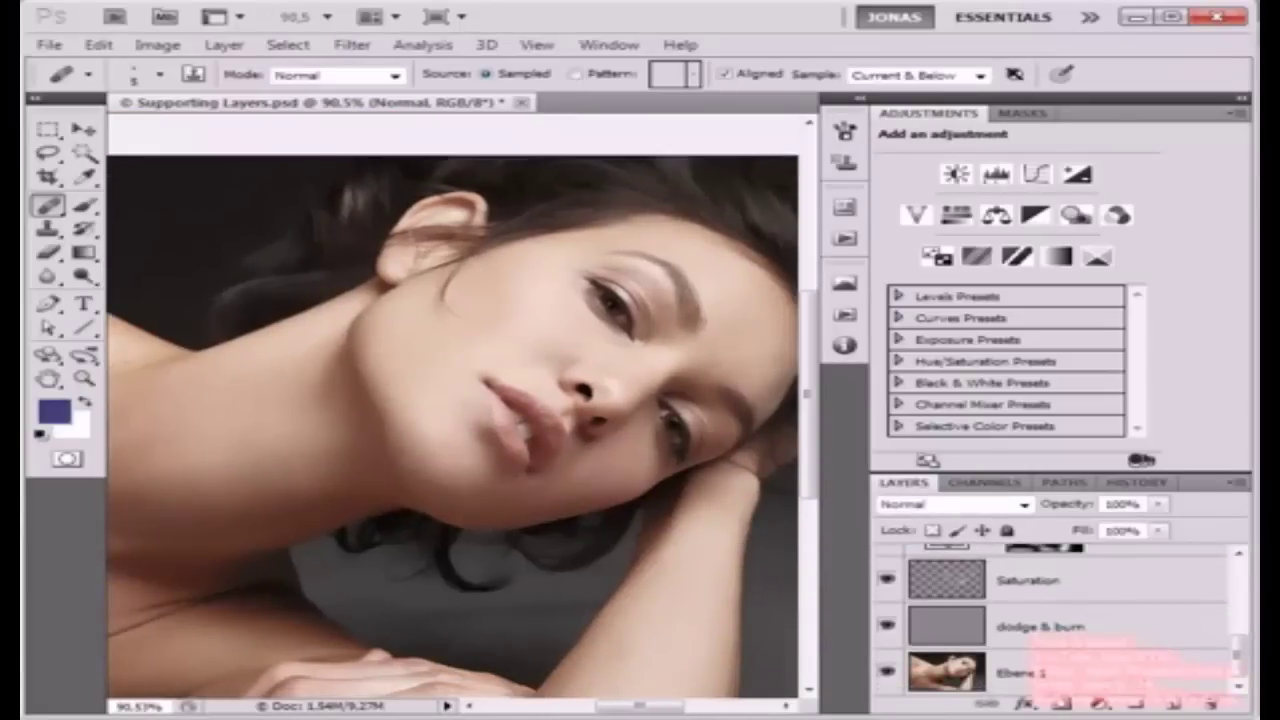
{"action": "left_click", "coordinate": [887, 672], "text": "alt"}
{"action": "left_click", "coordinate": [887, 672], "text": "alt"}
{"action": "left_click", "coordinate": [887, 672], "text": "alt"}
{"action": "left_click", "coordinate": [887, 672], "text": "alt"}
Step: Expand the HELP group to look through its helper layers down to Brightness, and collapse it again
{"action": "scroll", "coordinate": [1060, 620], "scroll_direction": "up", "scroll_amount": 5}
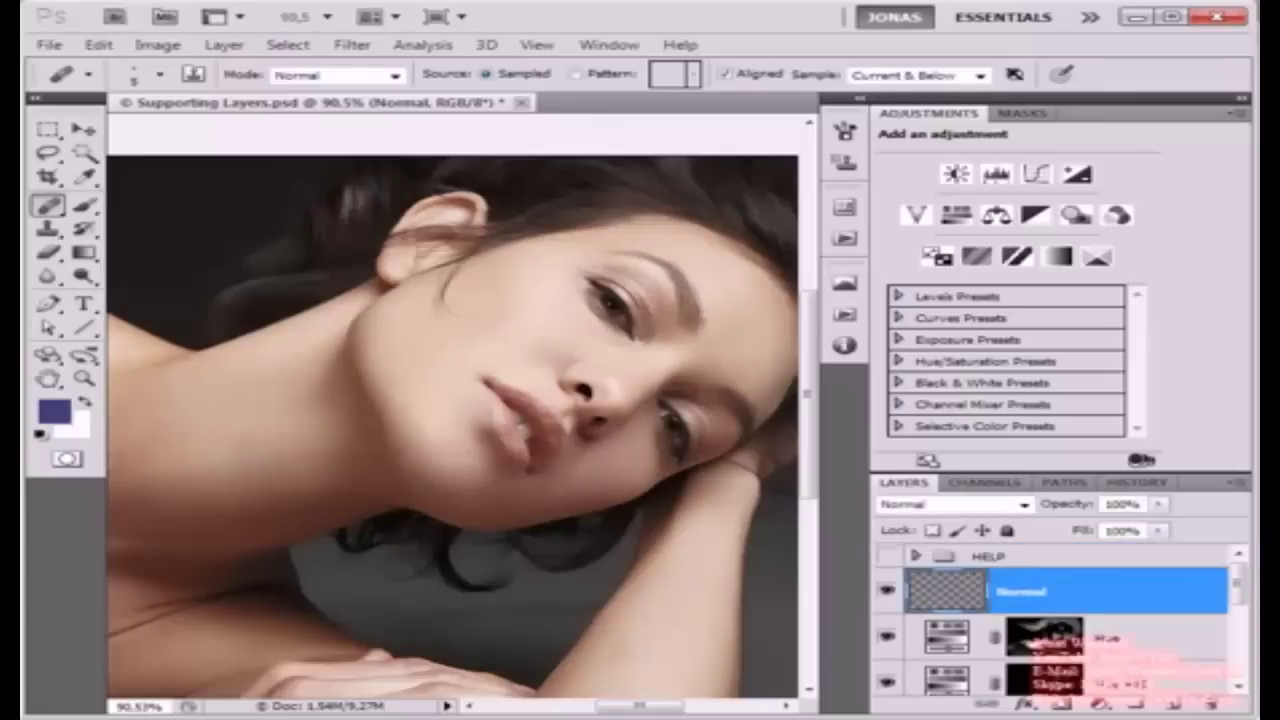
{"action": "left_click", "coordinate": [915, 556]}
{"action": "scroll", "coordinate": [1040, 610], "scroll_direction": "down", "scroll_amount": 3}
{"action": "left_click", "coordinate": [1040, 603]}
{"action": "scroll", "coordinate": [1040, 610], "scroll_direction": "up", "scroll_amount": 3}
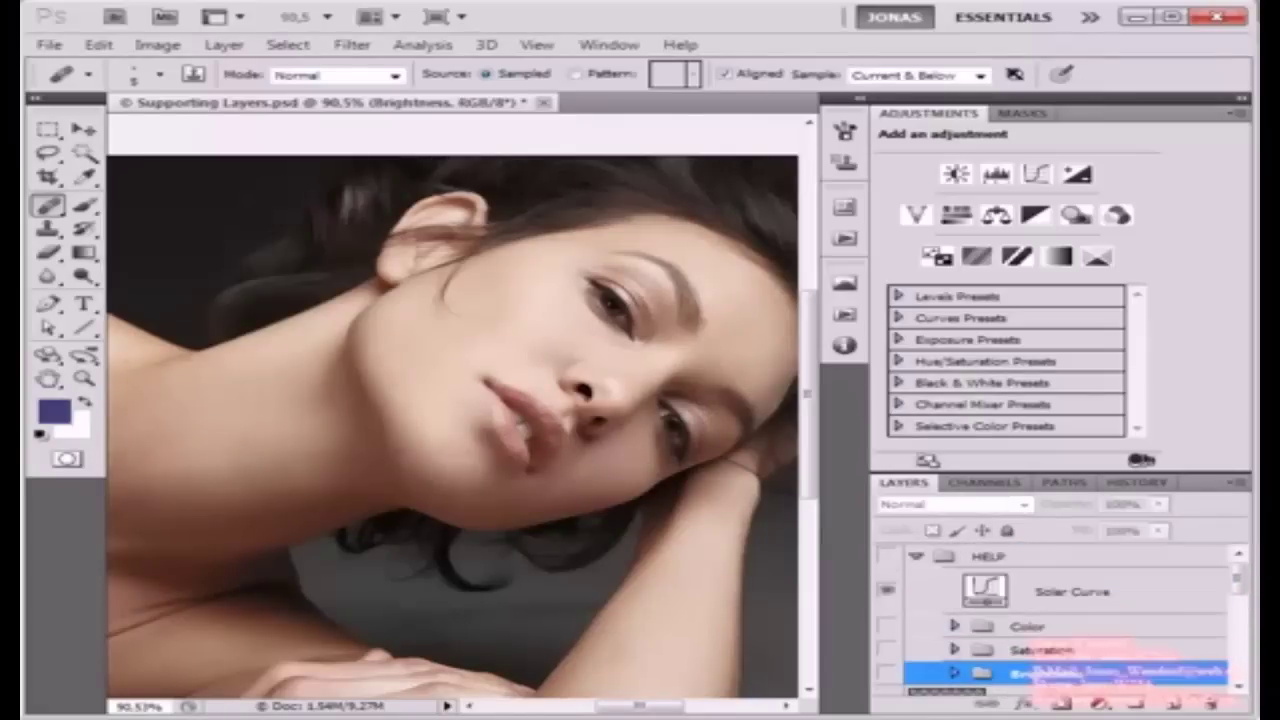
{"action": "left_click", "coordinate": [915, 556]}
{"action": "mouse_move", "coordinate": [450, 400]}
{"action": "left_mouse_down"}
{"action": "mouse_move", "coordinate": [553, 378]}
{"action": "mouse_move", "coordinate": [426, 401]}
{"action": "left_mouse_up"}
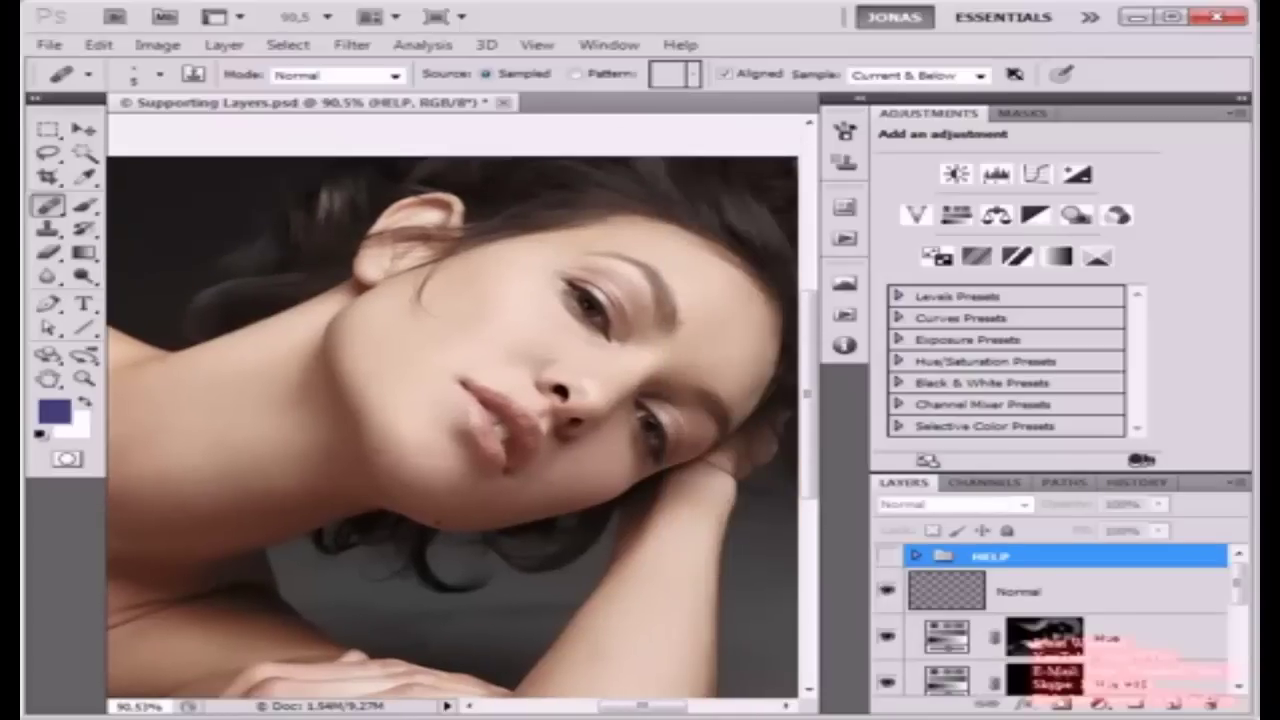
Step: Select the Ebene 1 layer and show it alone for another before-and-after comparison, restoring the other layers
{"action": "scroll", "coordinate": [1045, 640], "scroll_direction": "down", "scroll_amount": 10}
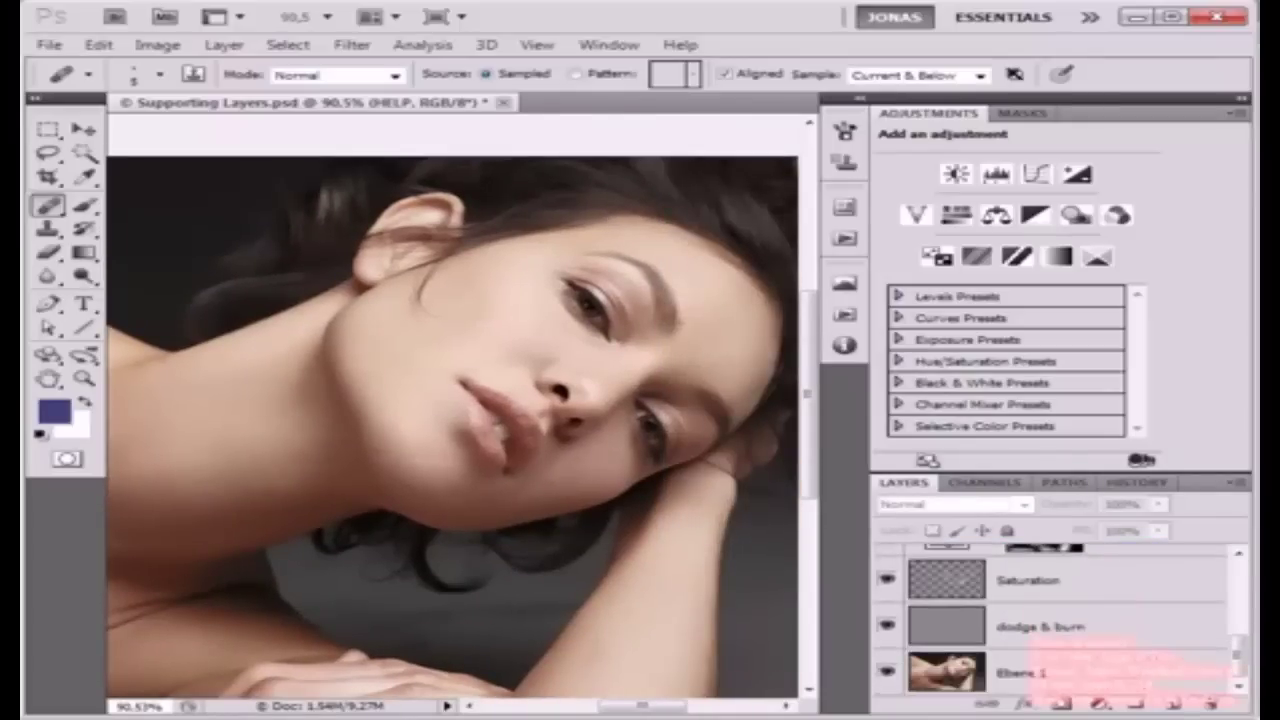
{"action": "left_click", "coordinate": [1047, 672]}
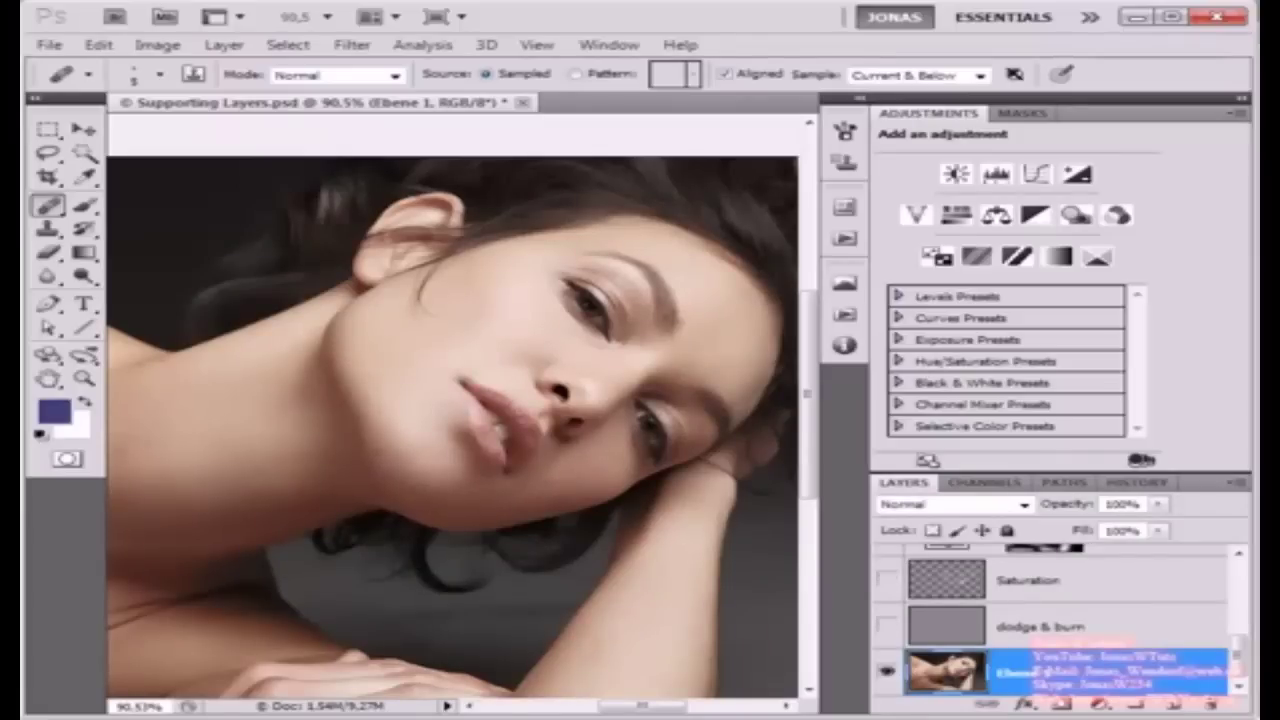
{"action": "scroll", "coordinate": [1050, 625], "scroll_direction": "up", "scroll_amount": 10}
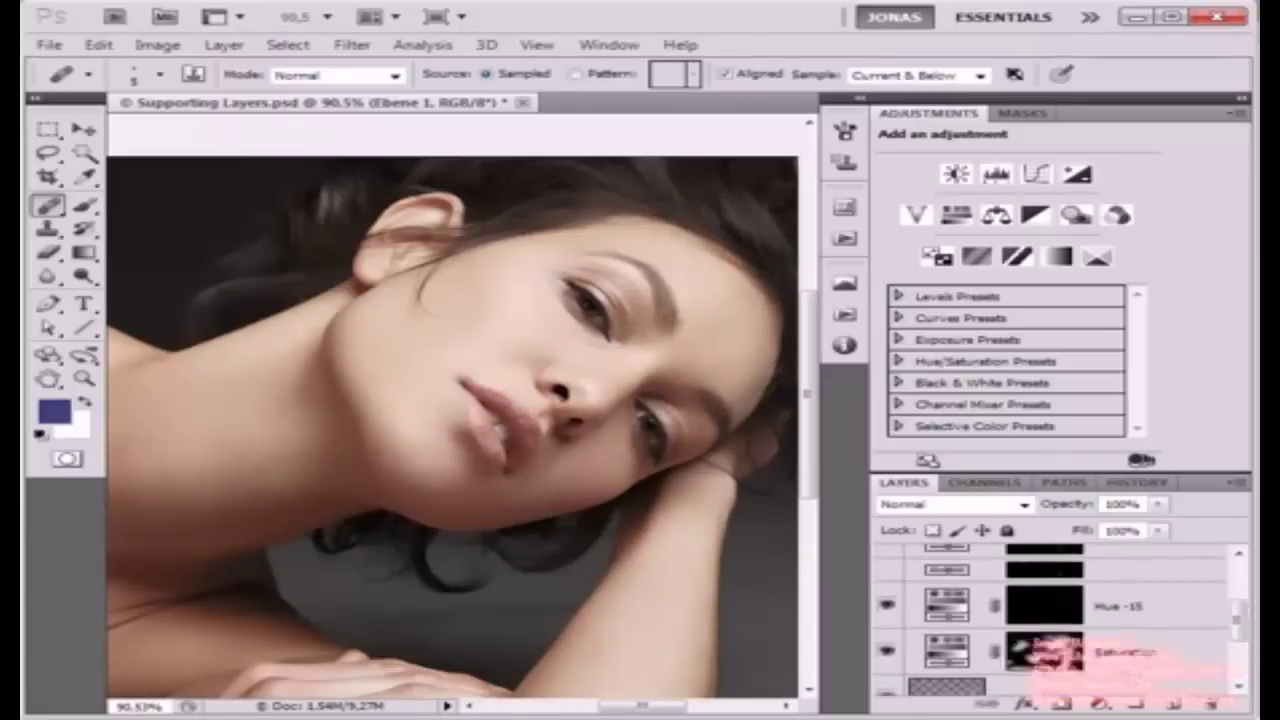
Step: Expand the HELP group, review the full layer stack, and select the Ebene 1 layer at its base
{"action": "left_click", "coordinate": [1000, 557]}
{"action": "left_click", "coordinate": [916, 556]}
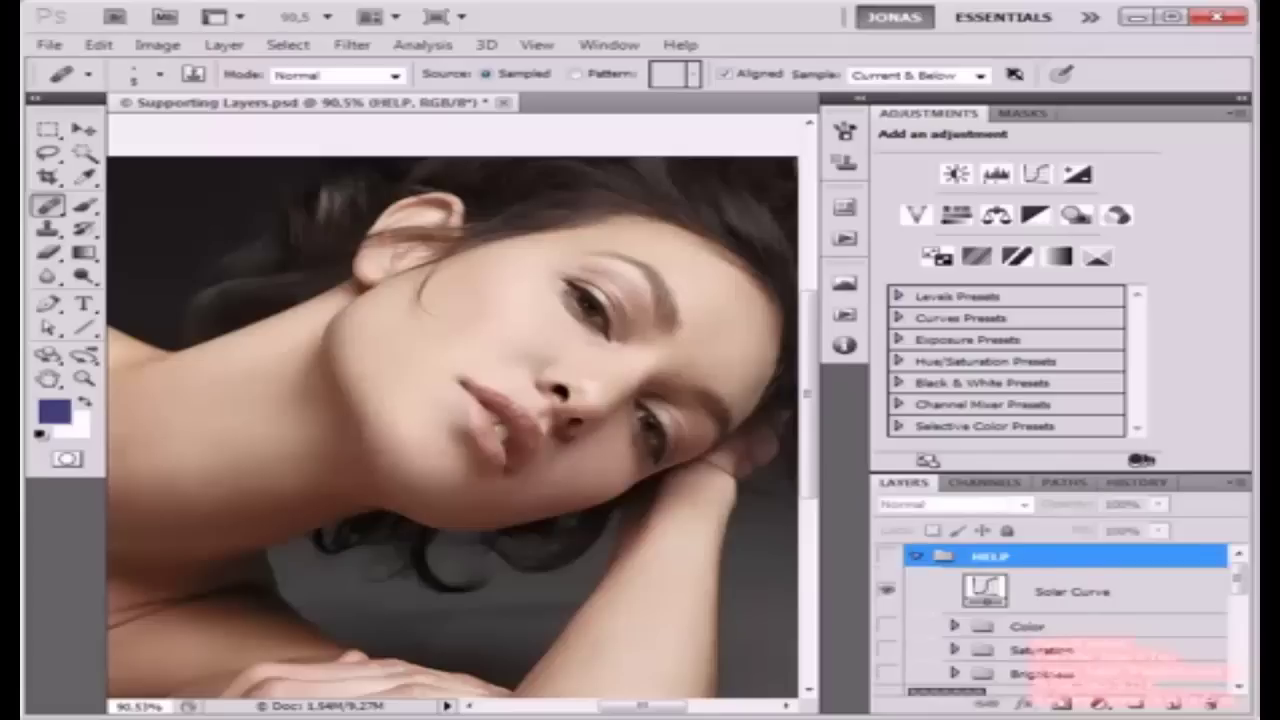
{"action": "scroll", "coordinate": [1050, 620], "scroll_direction": "down", "scroll_amount": 1}
{"action": "scroll", "coordinate": [1050, 620], "scroll_direction": "up", "scroll_amount": 1}
{"action": "scroll", "coordinate": [1060, 620], "scroll_direction": "down", "scroll_amount": 10}
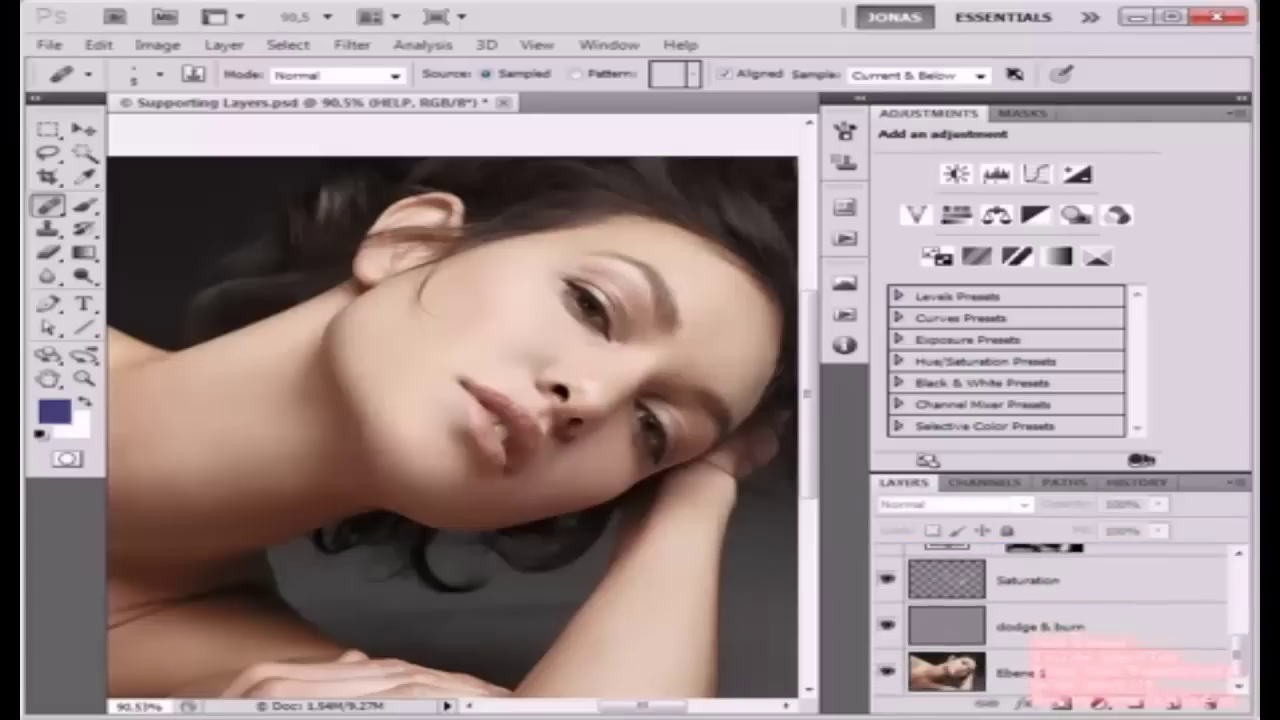
{"action": "left_click", "coordinate": [1046, 673]}
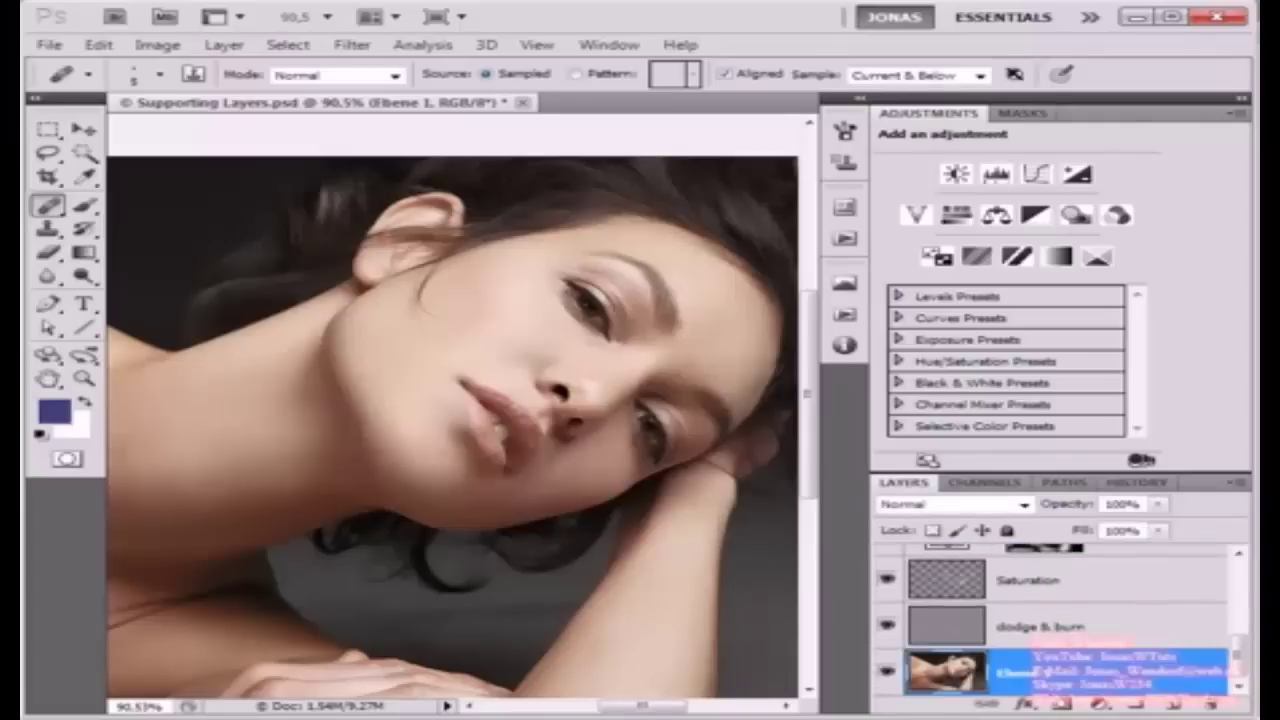